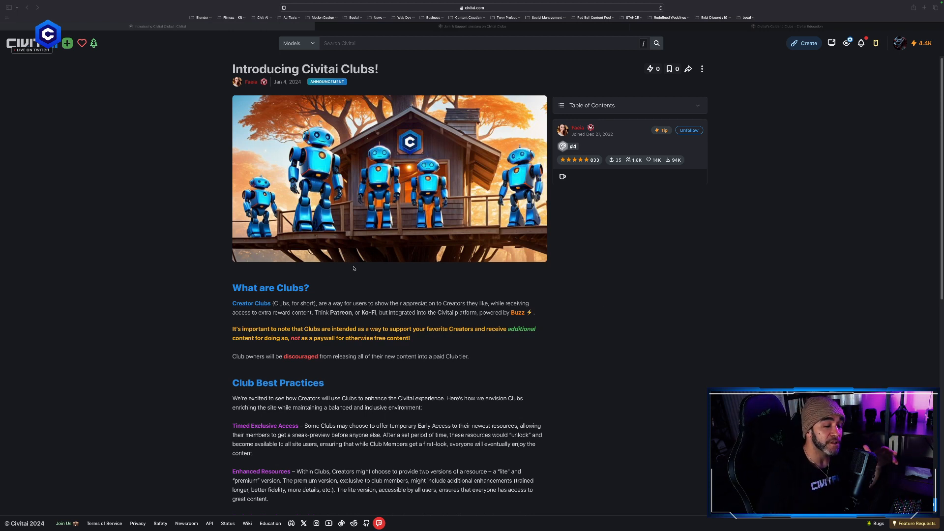
Review the Civitai Clubs feed and the education guide to Clubs, then return to the Clubs announcement article.
click(444, 27)
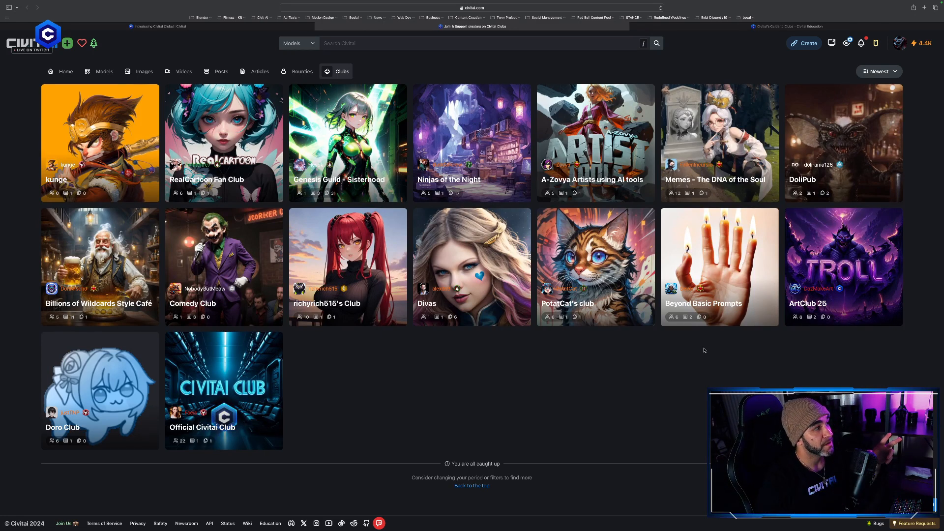
click(788, 26)
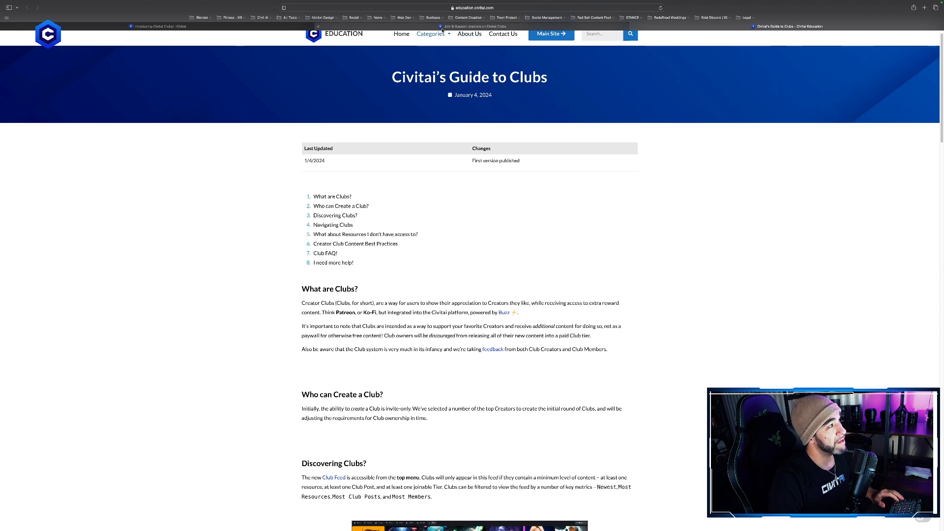
click(459, 27)
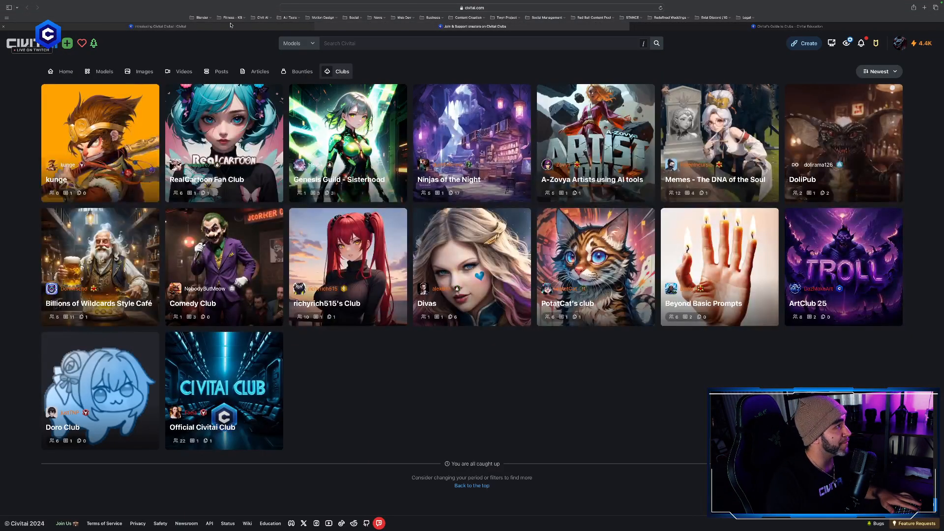
click(231, 27)
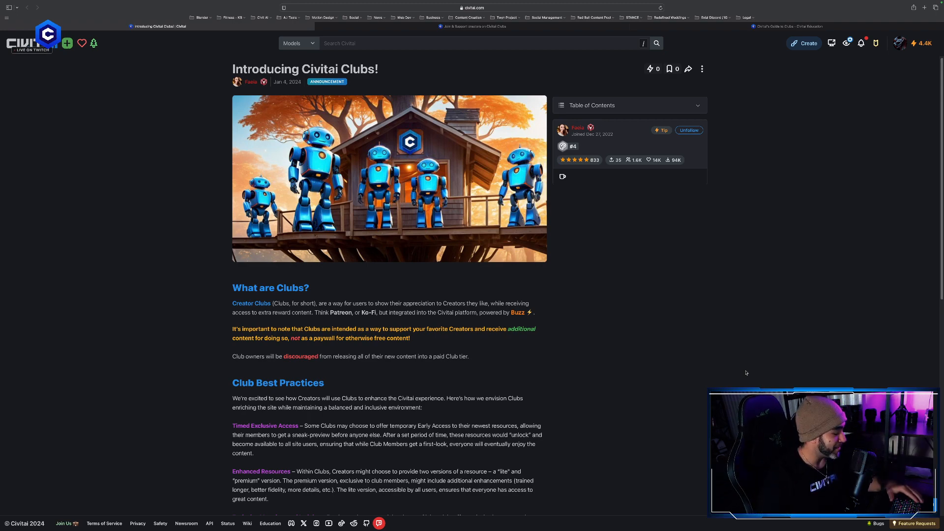
Switch to the remote desktop with the ComfyUI workflow and nudge the AnimateDiff Loader node slightly upward.
key(ctrl+Up)
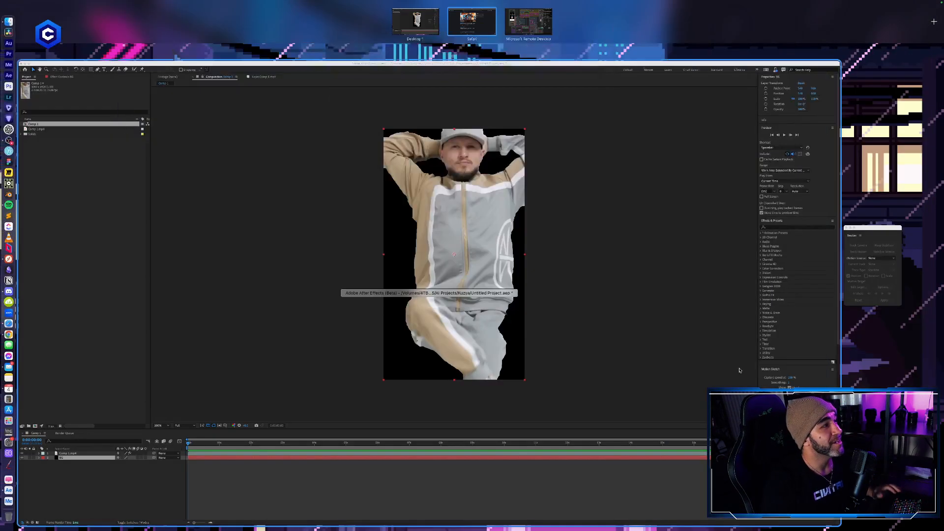
click(530, 20)
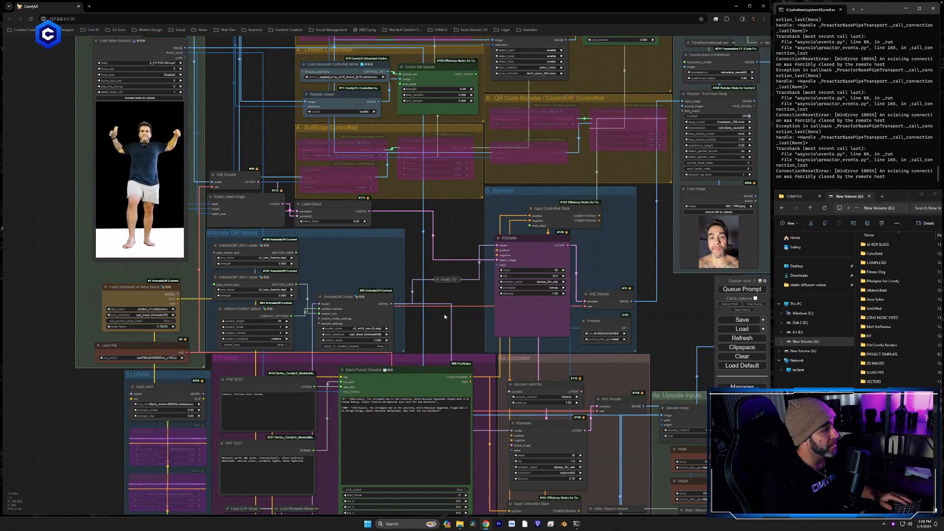
drag(348, 297, 347, 293)
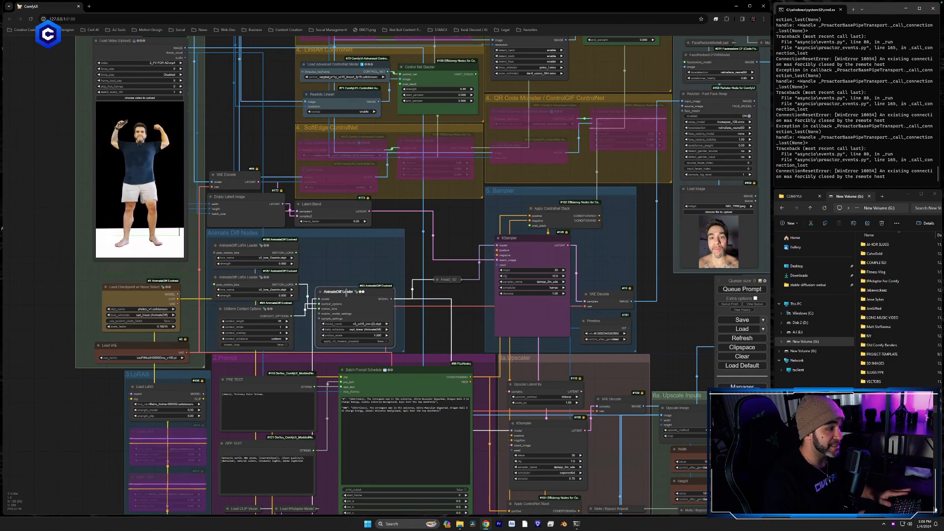
click(436, 320)
drag(464, 326, 428, 339)
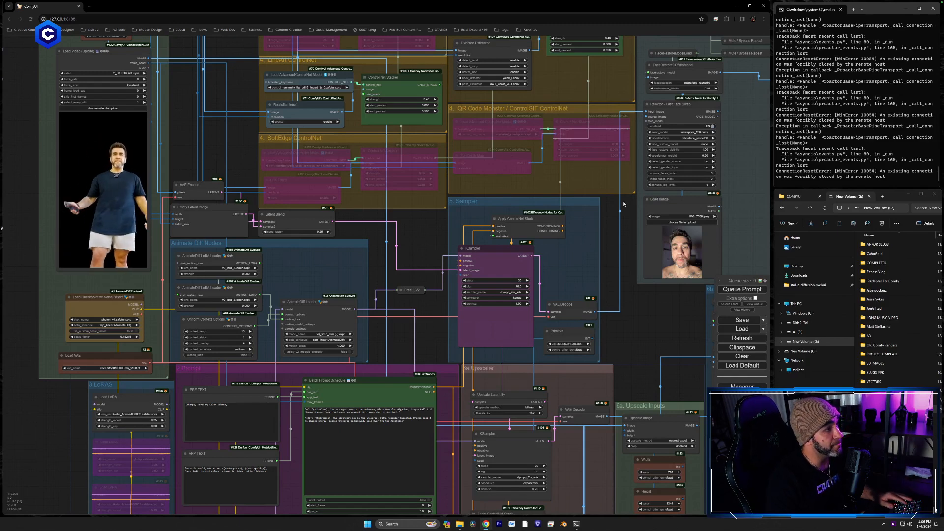
Examine the ReActor Fast Face Swap node's settings and the face image loaded as its source.
drag(633, 193, 627, 202)
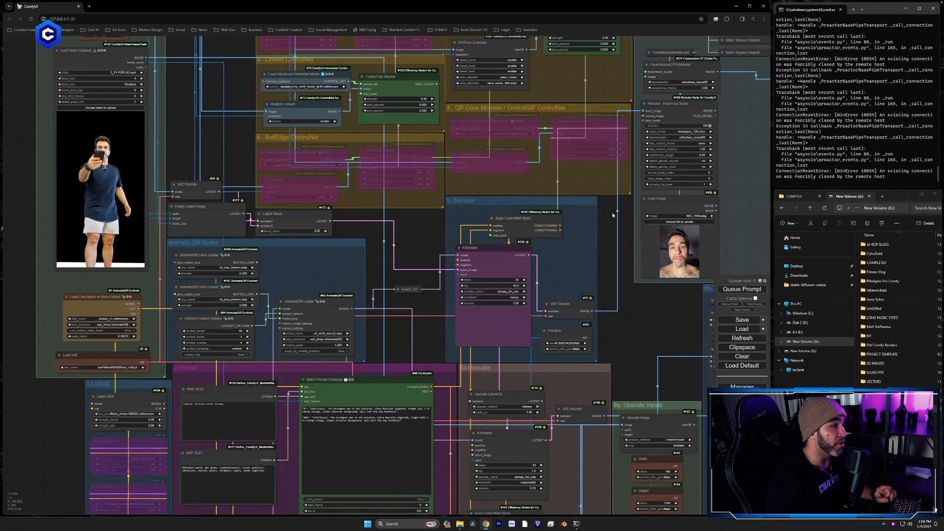
drag(610, 240, 605, 264)
scroll(605, 264, up, 2)
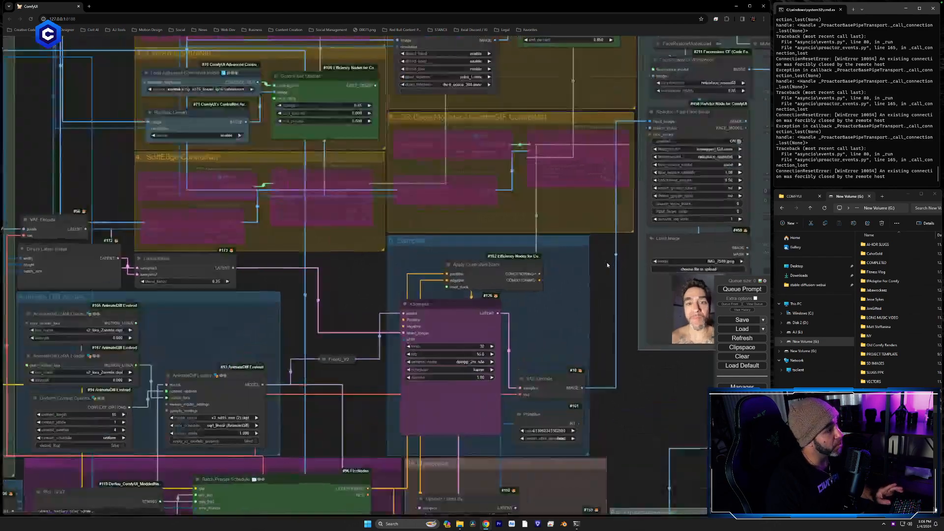
scroll(626, 243, up, 3)
scroll(627, 240, up, 4)
drag(626, 240, 651, 290)
scroll(645, 267, down, 2)
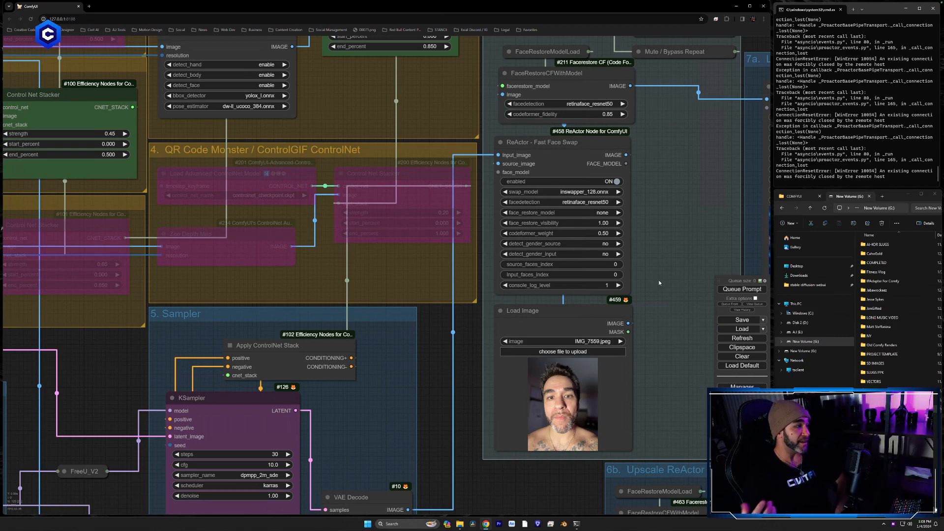
drag(665, 203, 661, 225)
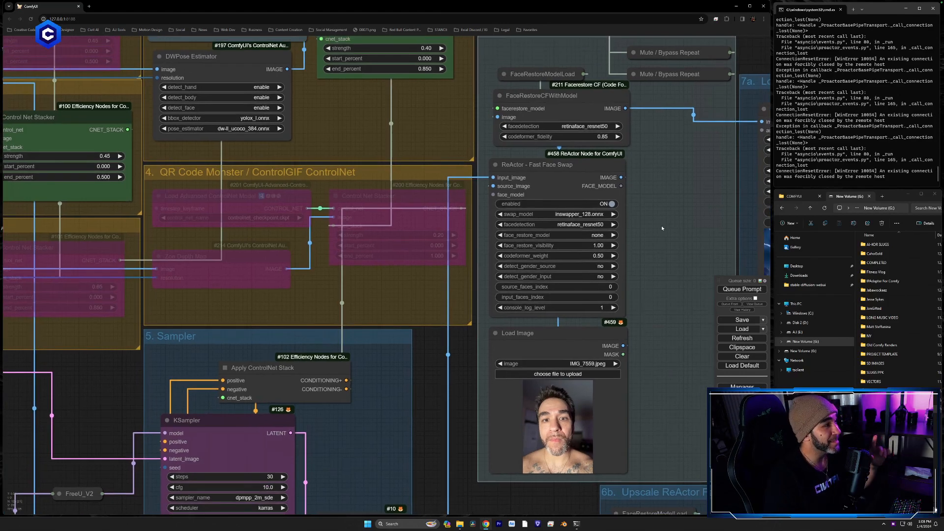
Examine the Load Video node with the source clip and the VAE Encode and latent nodes beside it.
drag(280, 306, 731, 337)
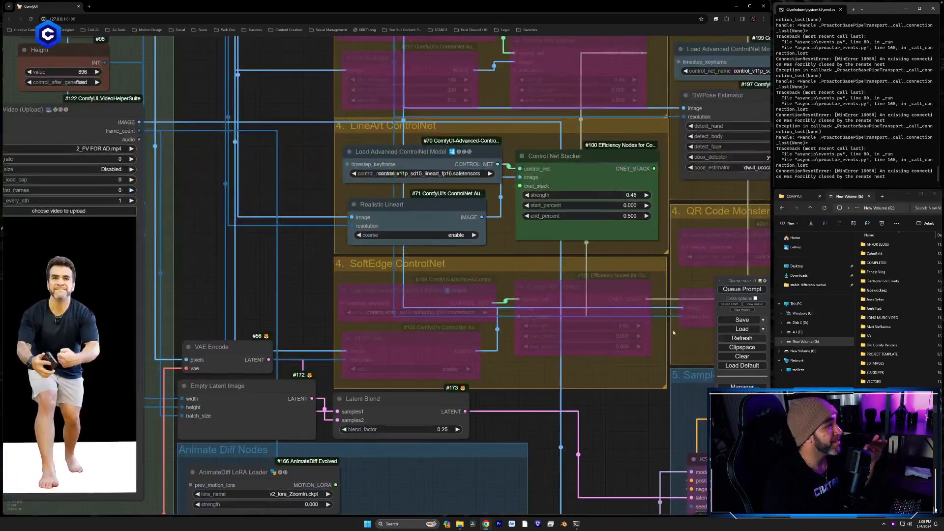
drag(263, 289, 447, 247)
scroll(457, 251, up, 4)
scroll(495, 237, down, 4)
scroll(495, 237, down, 3)
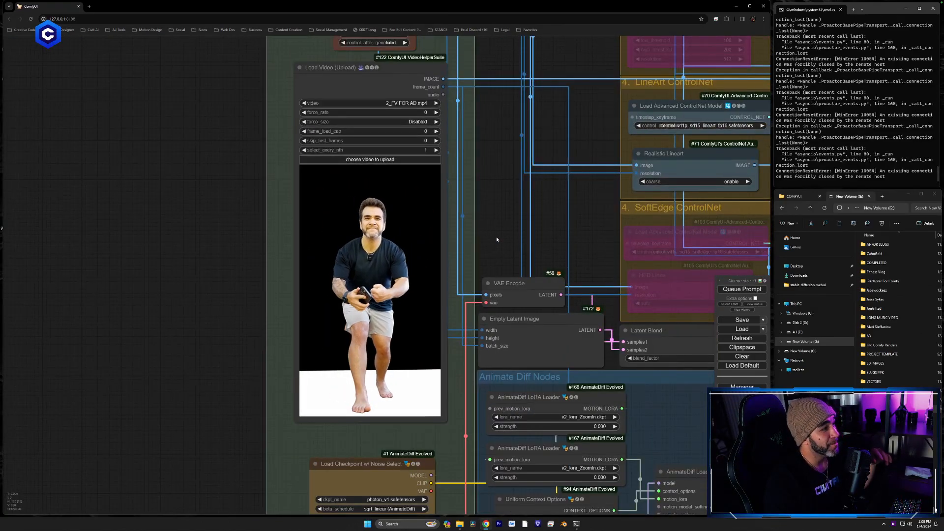
scroll(496, 237, up, 1)
drag(501, 252, 514, 262)
scroll(506, 258, up, 1)
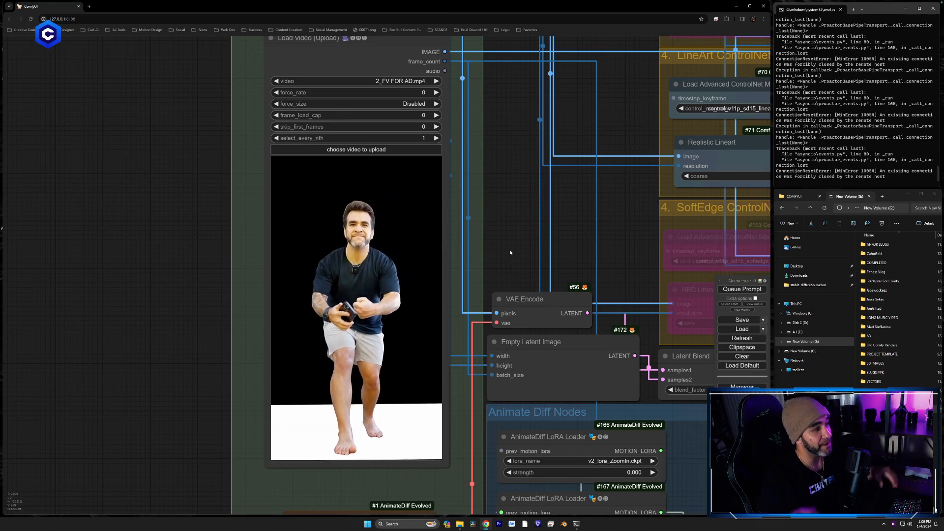
drag(725, 453, 673, 311)
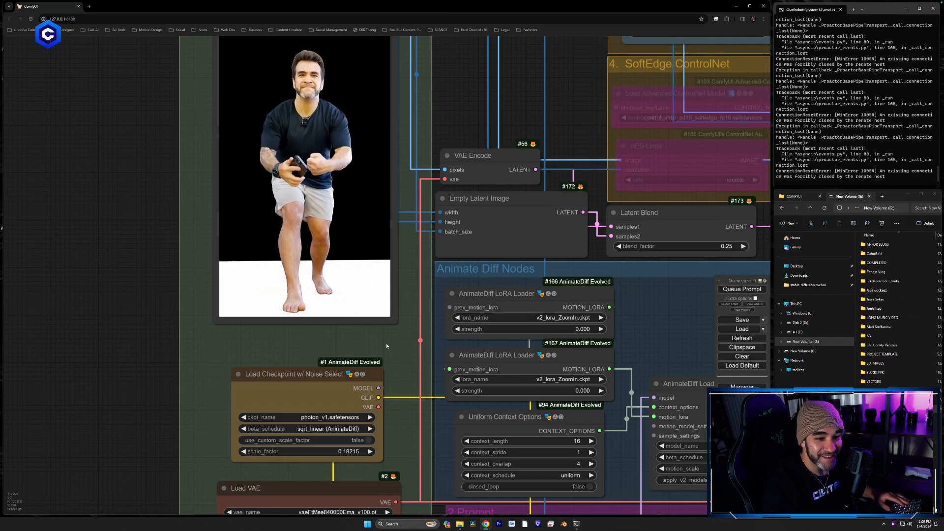
Review the checkpoint, VAE, AnimateDiff, LoRA and prompt nodes of the workflow.
drag(384, 339, 326, 246)
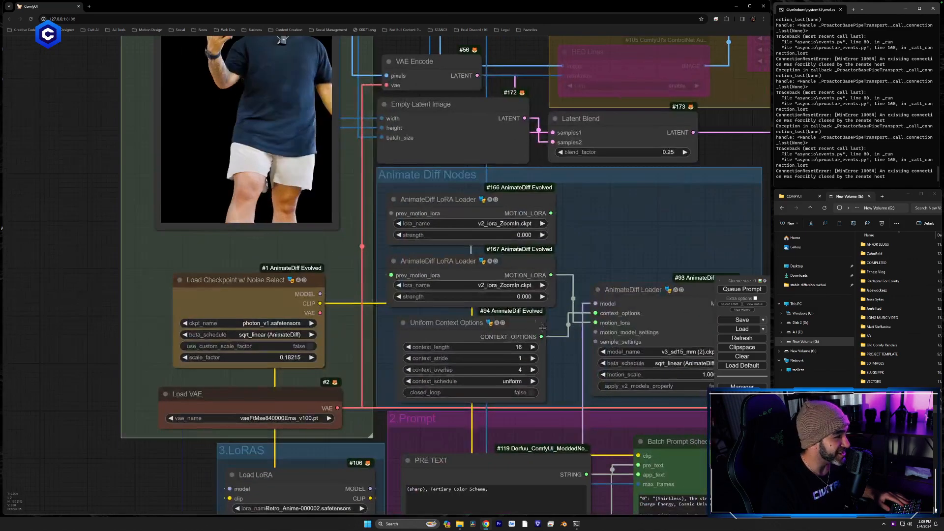
drag(534, 323, 512, 302)
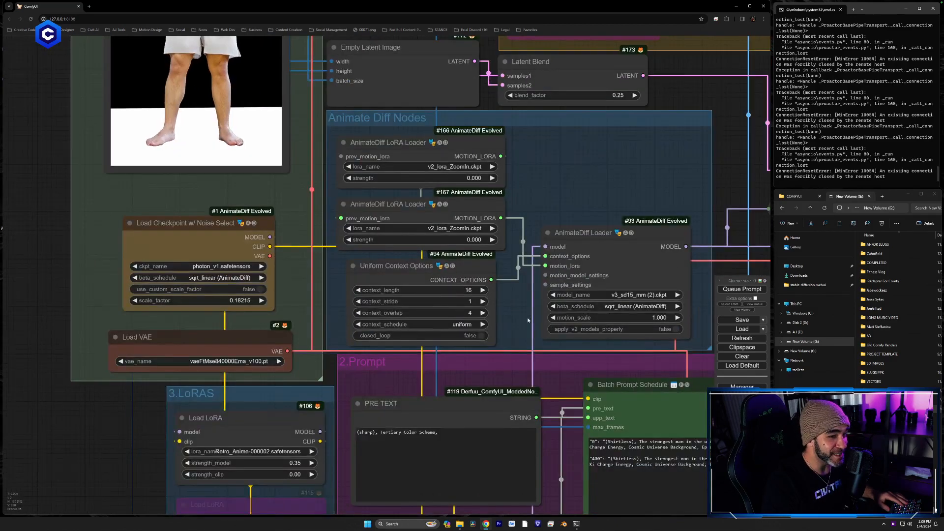
drag(550, 365, 468, 282)
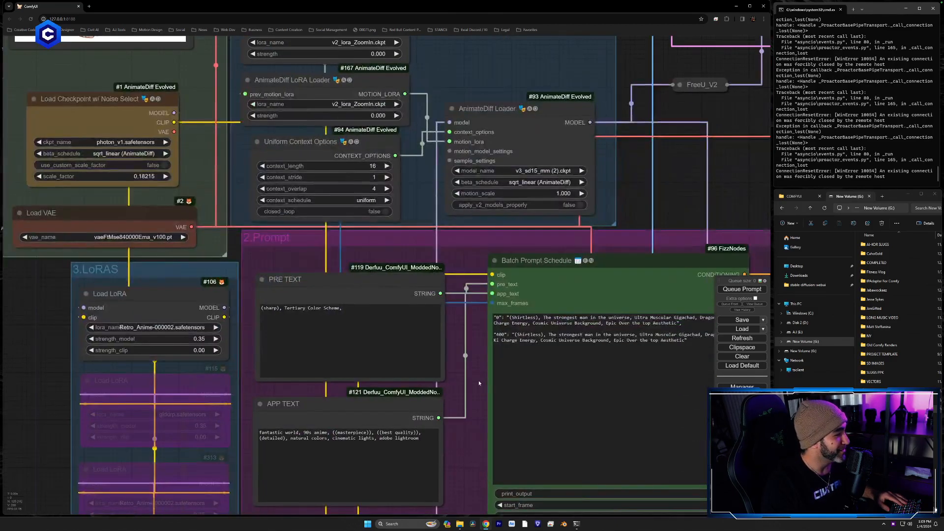
drag(480, 383, 432, 298)
scroll(431, 305, down, 3)
drag(420, 353, 378, 270)
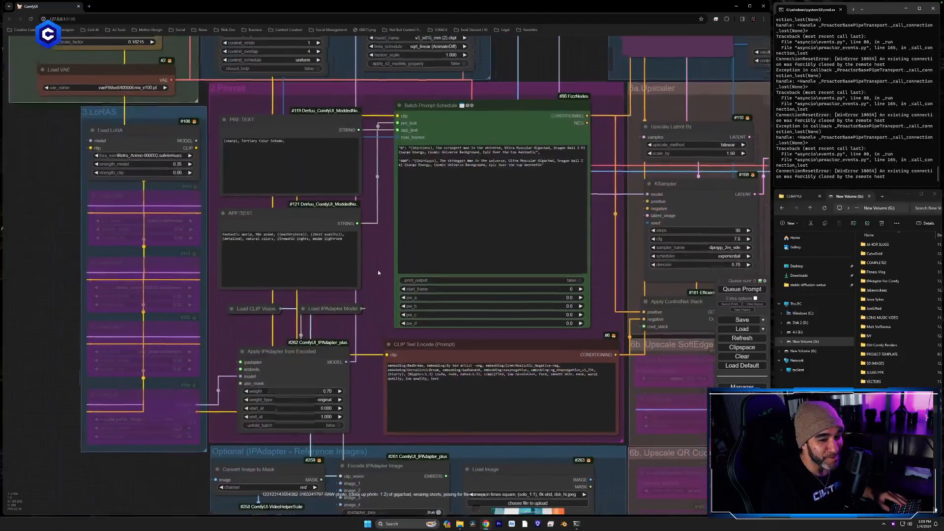
Examine the IPAdapter reference images group, including its mask video and the four loaded reference images.
drag(606, 459, 545, 215)
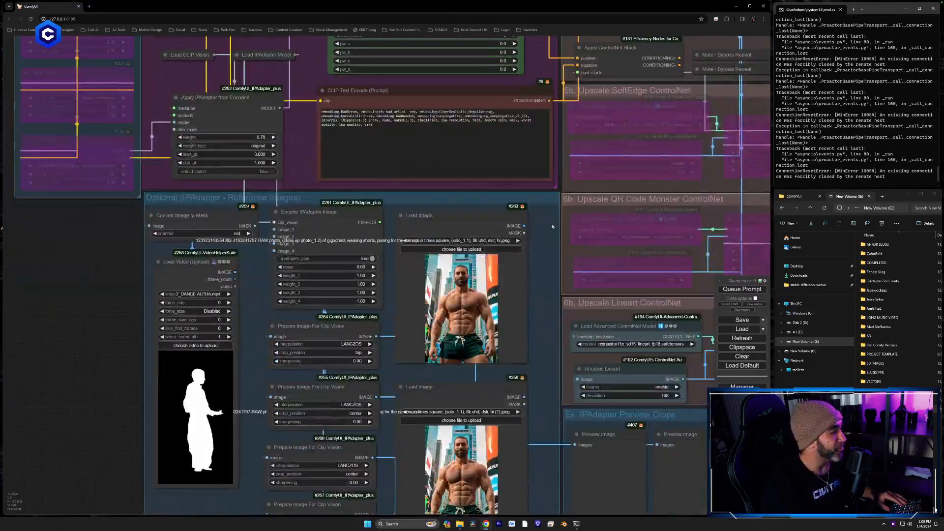
scroll(553, 314, up, 1)
scroll(553, 314, down, 1)
drag(546, 339, 574, 240)
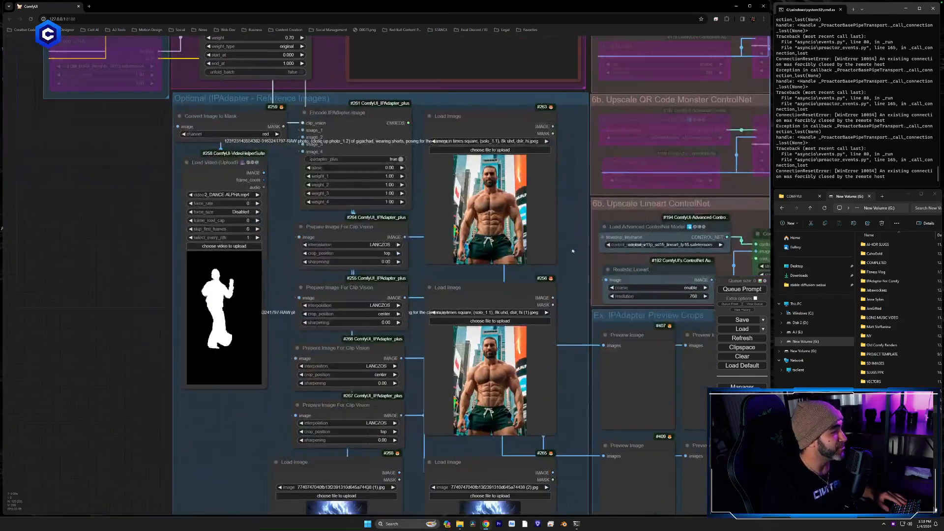
drag(569, 287, 627, 207)
scroll(579, 188, up, 5)
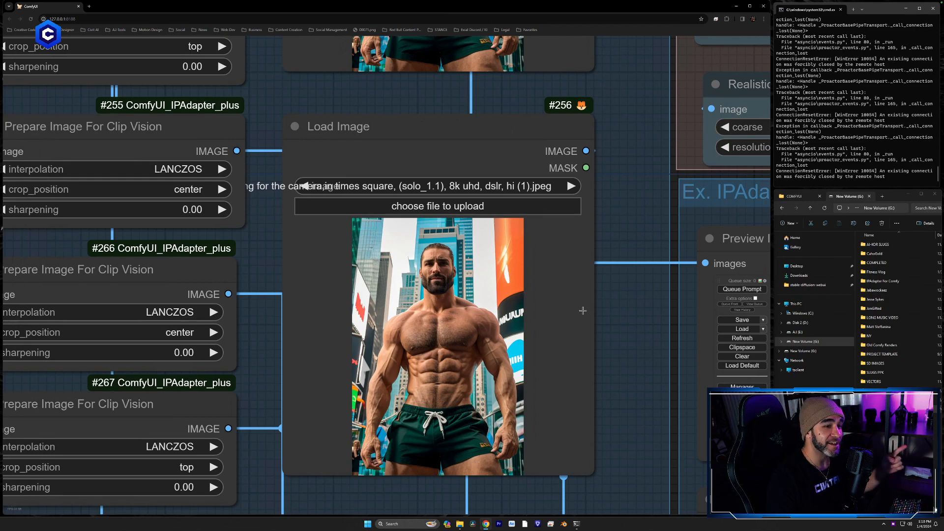
drag(622, 439, 573, 235)
drag(596, 427, 588, 228)
drag(594, 359, 674, 317)
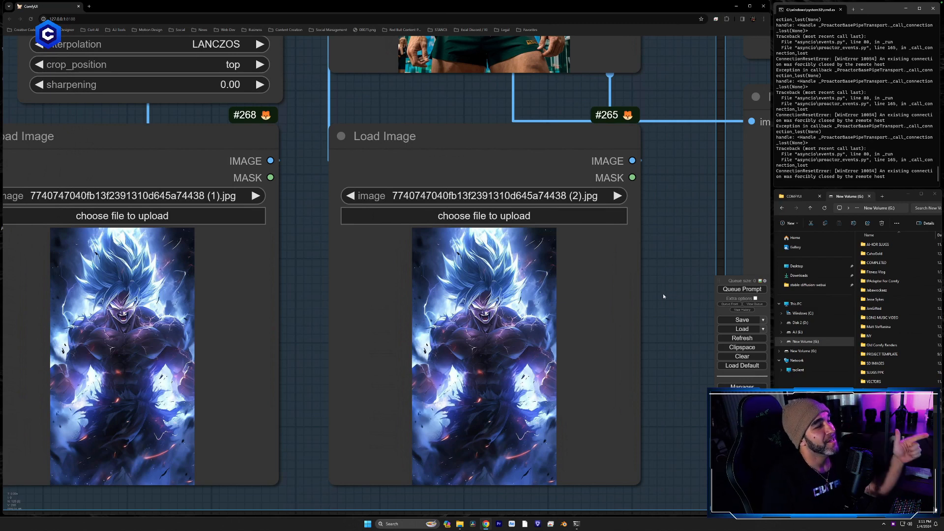
drag(662, 224, 585, 191)
scroll(676, 287, down, 4)
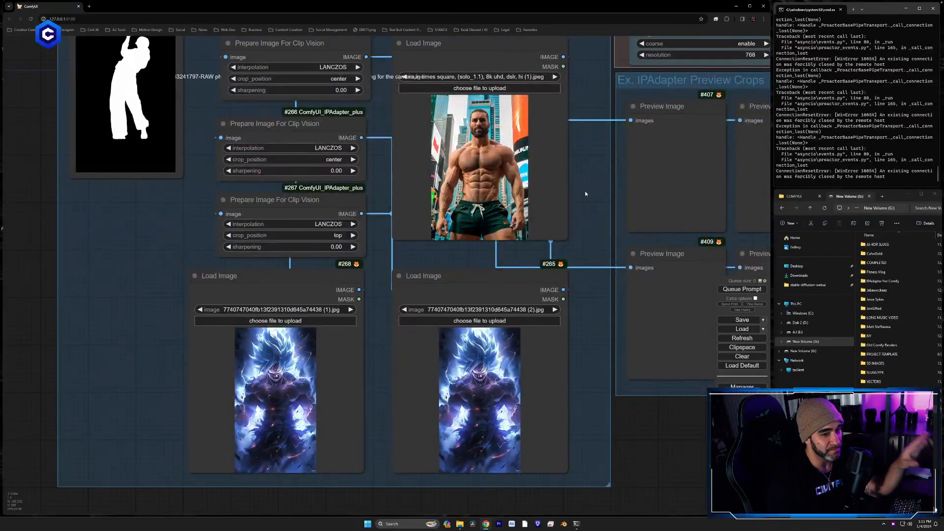
drag(585, 193, 585, 196)
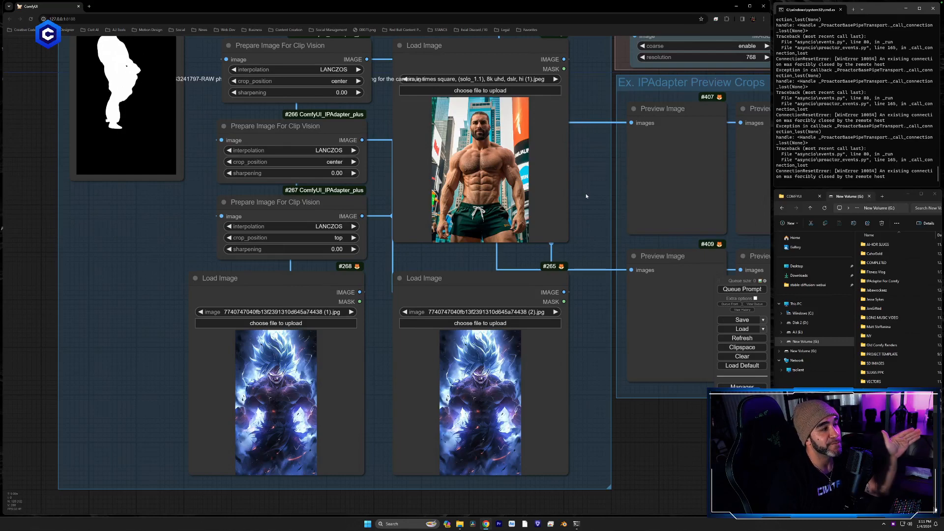
Read the prompts scheduled for frames 0 and 400 in the Batch Prompt Schedule node.
drag(586, 193, 540, 379)
scroll(563, 269, down, 4)
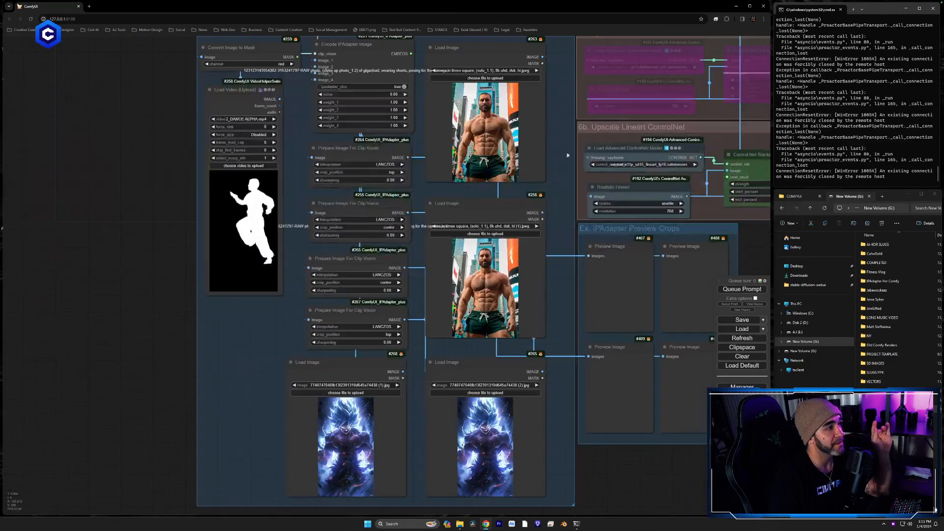
drag(561, 134, 544, 466)
drag(532, 133, 544, 193)
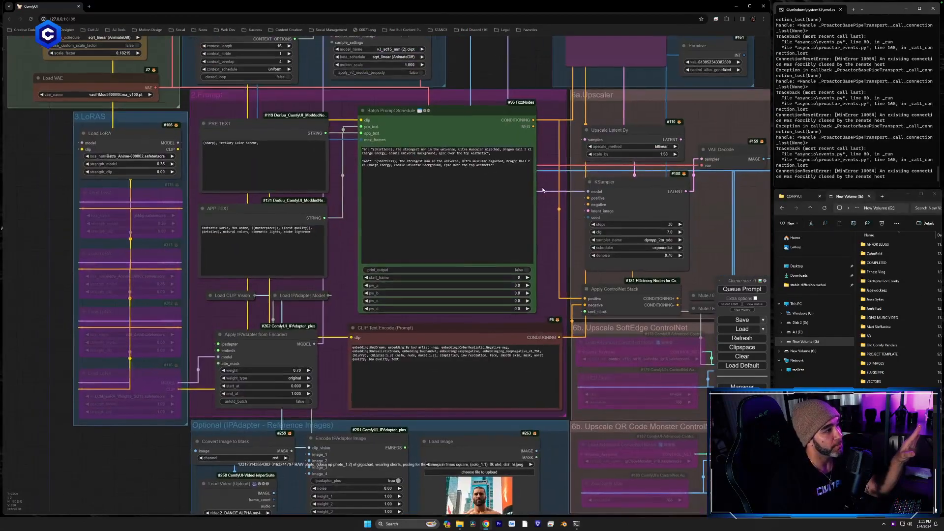
scroll(543, 190, up, 5)
scroll(546, 134, up, 5)
drag(546, 135, 600, 228)
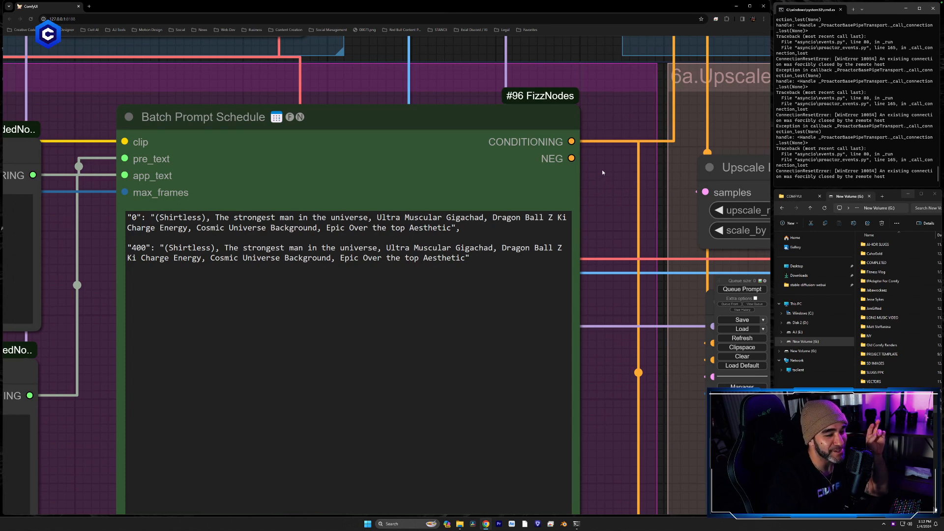
drag(603, 172, 510, 165)
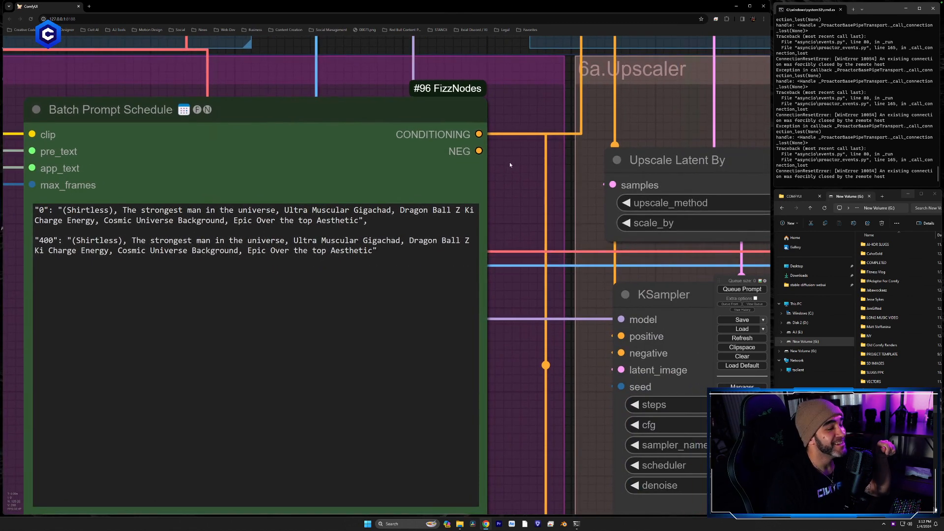
scroll(538, 181, down, 2)
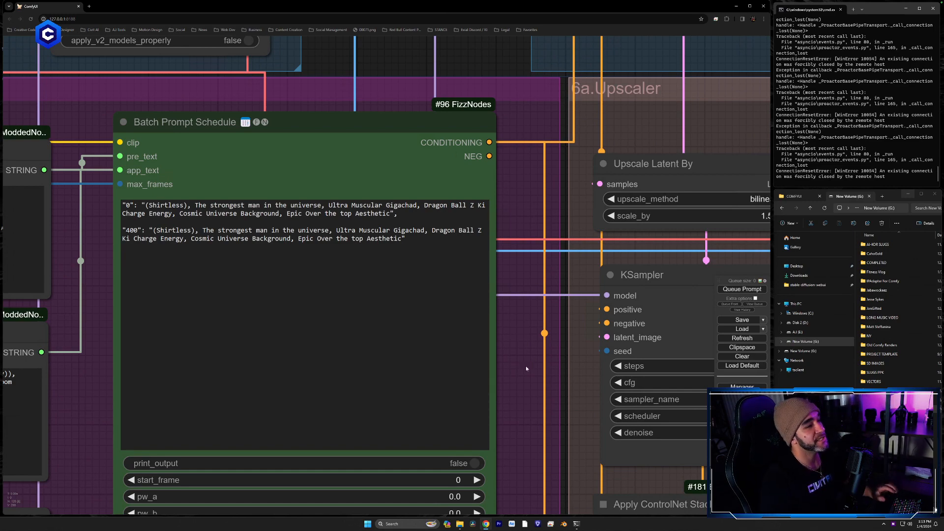
scroll(500, 370, down, 6)
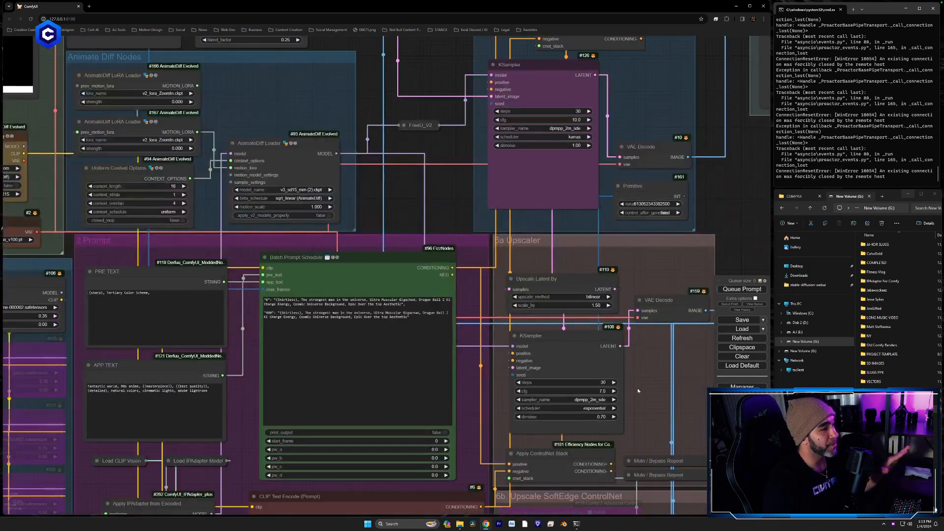
Review the LineArt and OpenPose ControlNet groups and the low-res face swap and output groups.
drag(648, 391, 635, 441)
drag(636, 215, 687, 529)
drag(364, 270, 462, 261)
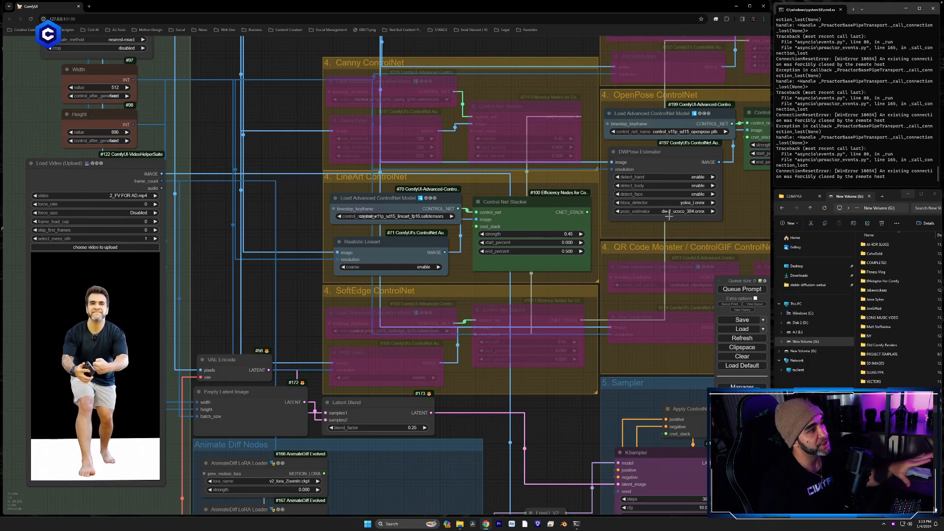
drag(733, 214, 620, 231)
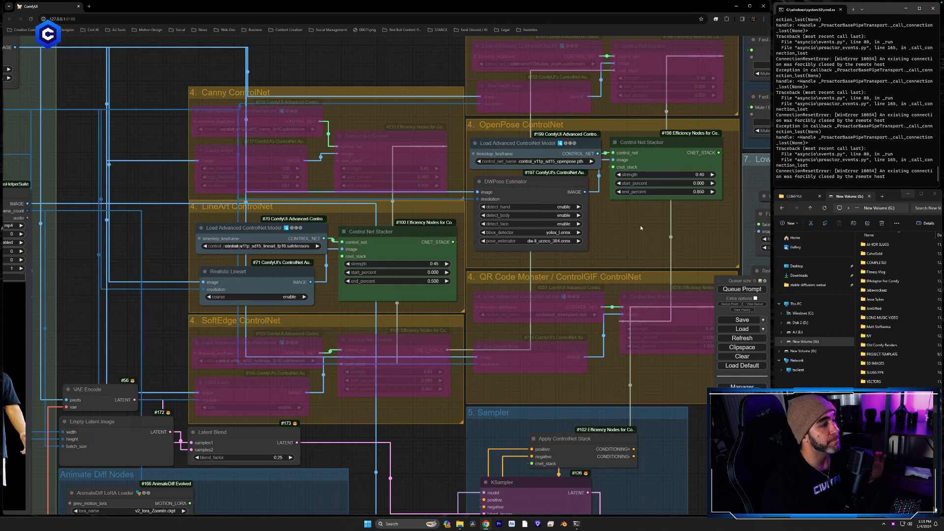
drag(635, 238, 283, 246)
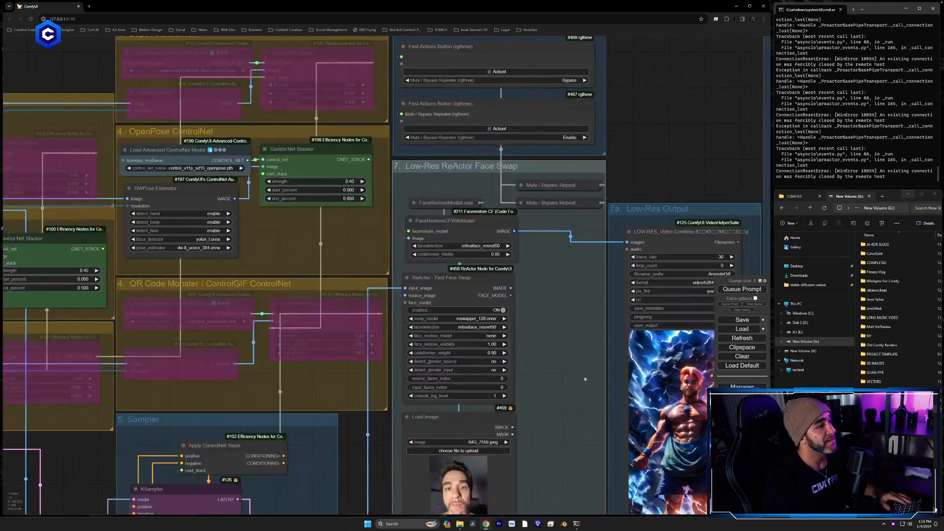
Review the Low-Res ReActor Face Swap group, from the face restore node down to the loaded face image.
drag(571, 389, 649, 287)
scroll(705, 253, up, 5)
scroll(649, 288, down, 3)
scroll(634, 294, up, 3)
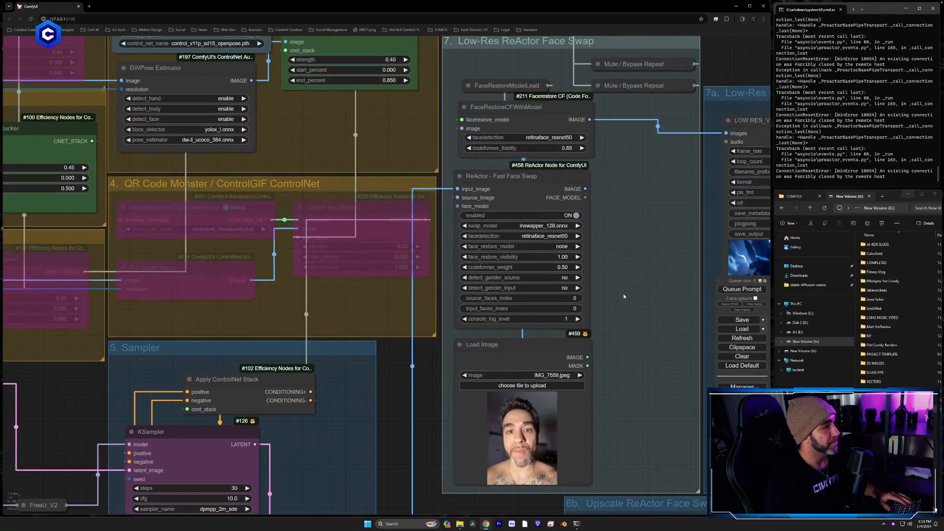
scroll(623, 296, down, 5)
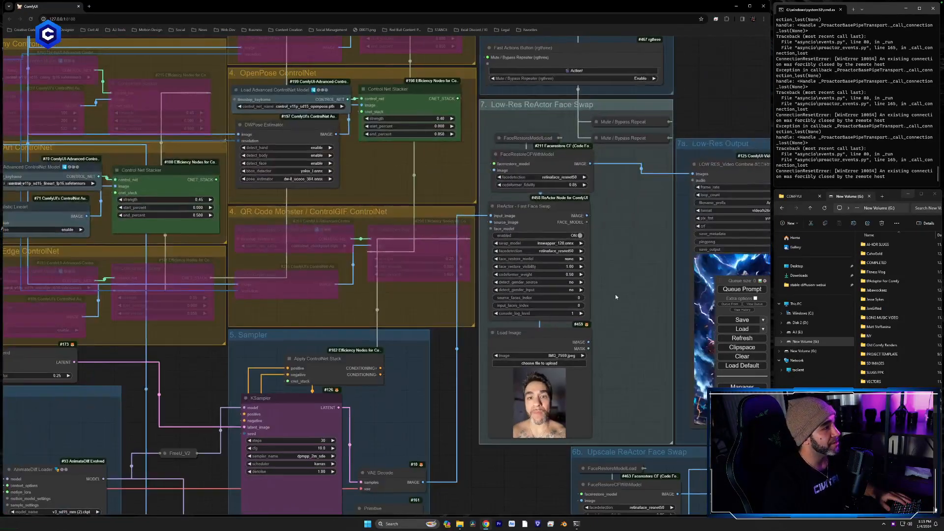
drag(621, 281, 629, 270)
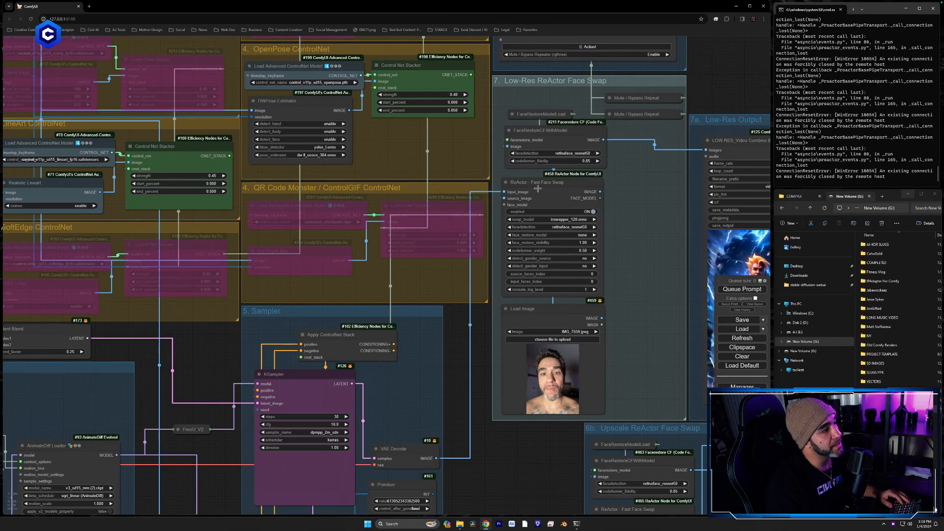
Examine the ReActor Fast Face Swap and FaceRestoreCFWithModel nodes and trace how they connect to each other.
drag(537, 188, 429, 181)
drag(394, 214, 534, 183)
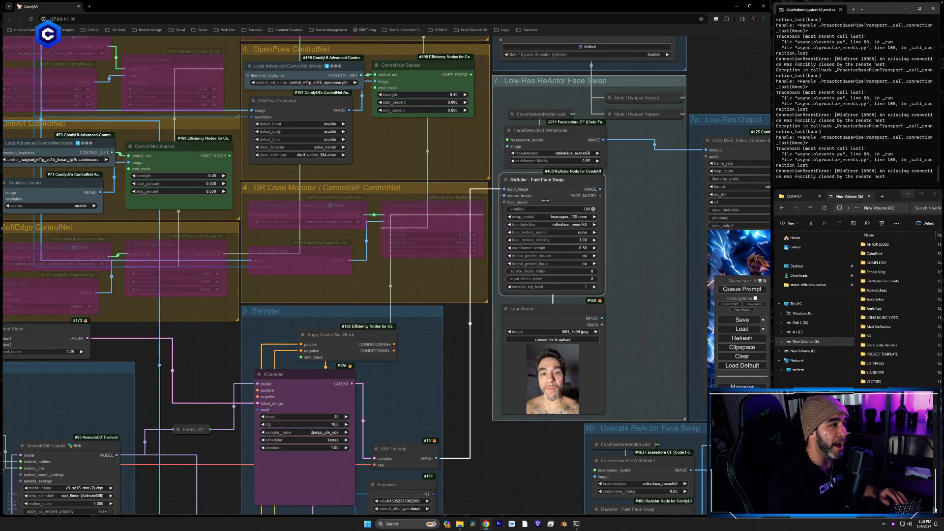
scroll(547, 204, up, 6)
scroll(547, 203, down, 4)
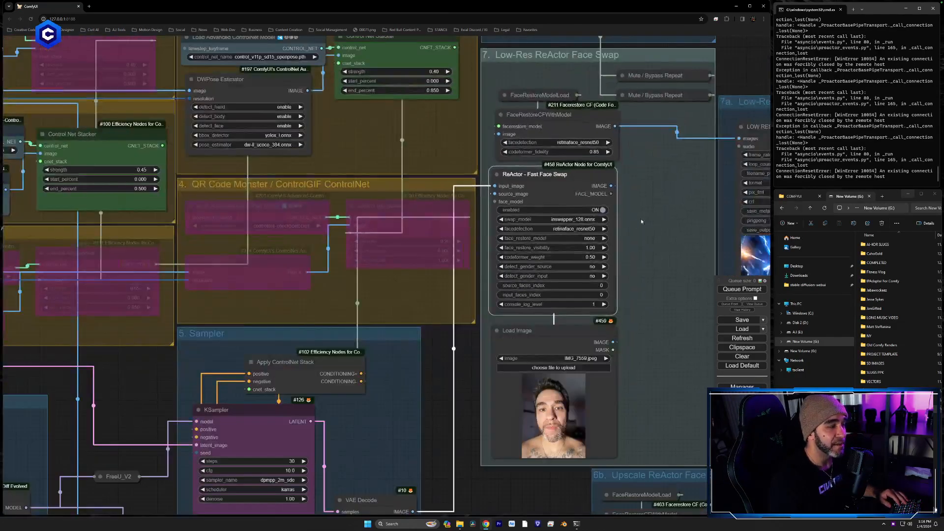
drag(650, 219, 643, 220)
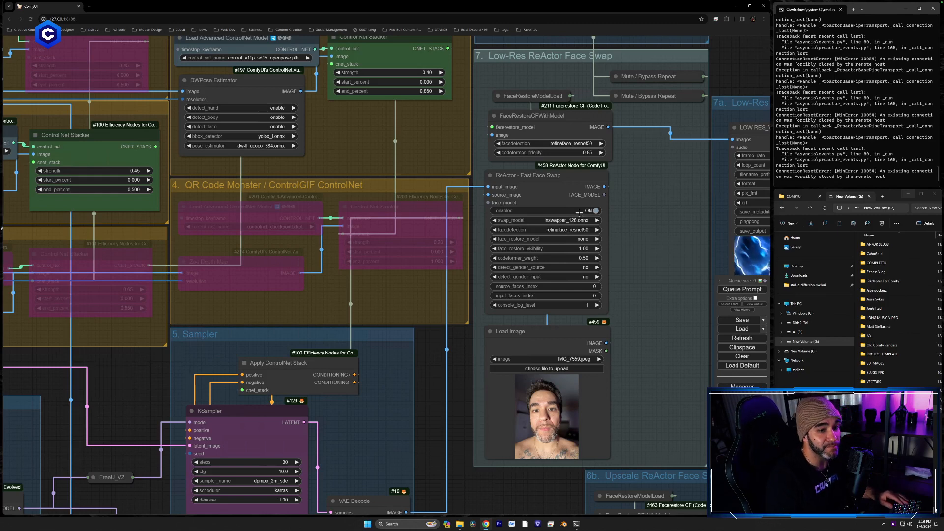
click(544, 178)
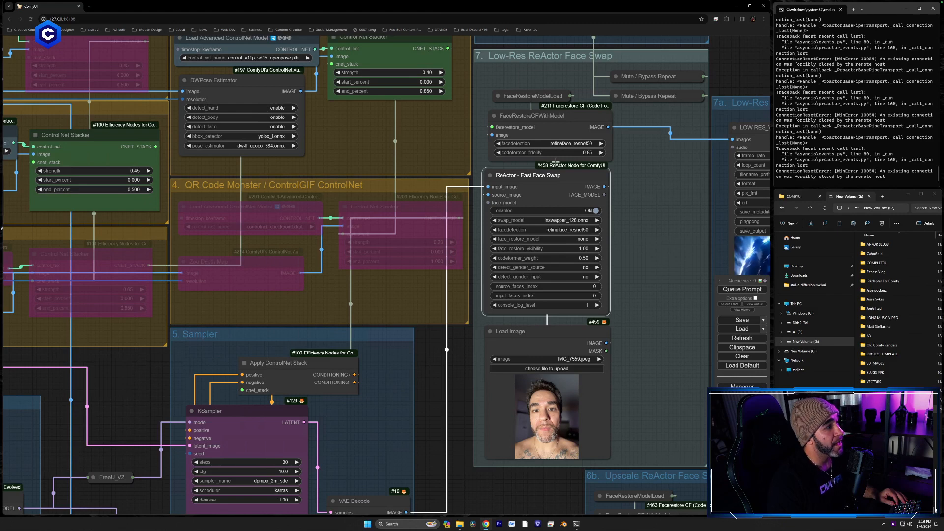
mouse_move(534, 181)
mouse_down()
mouse_move(417, 187)
mouse_move(332, 160)
mouse_move(431, 161)
mouse_move(437, 182)
mouse_move(479, 194)
mouse_move(545, 196)
mouse_move(538, 184)
mouse_up()
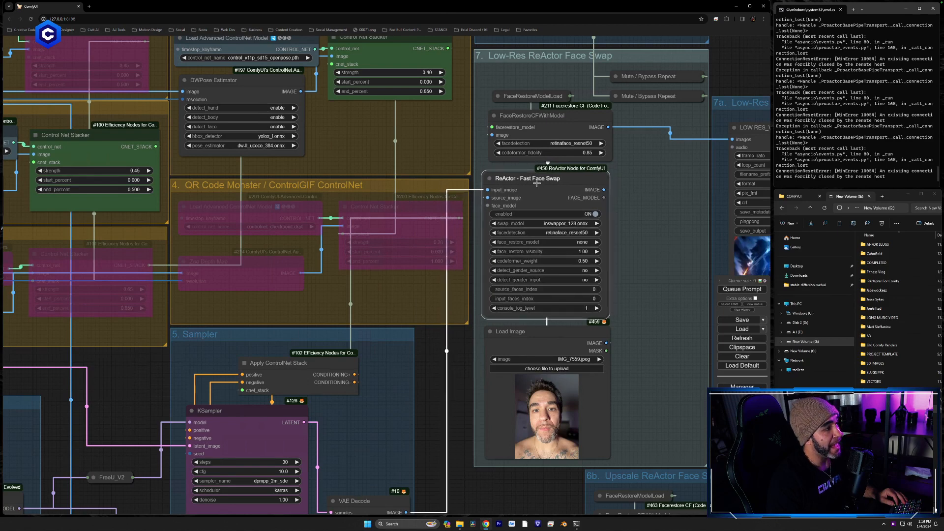
mouse_move(528, 121)
mouse_down()
mouse_move(566, 116)
mouse_move(528, 122)
mouse_up()
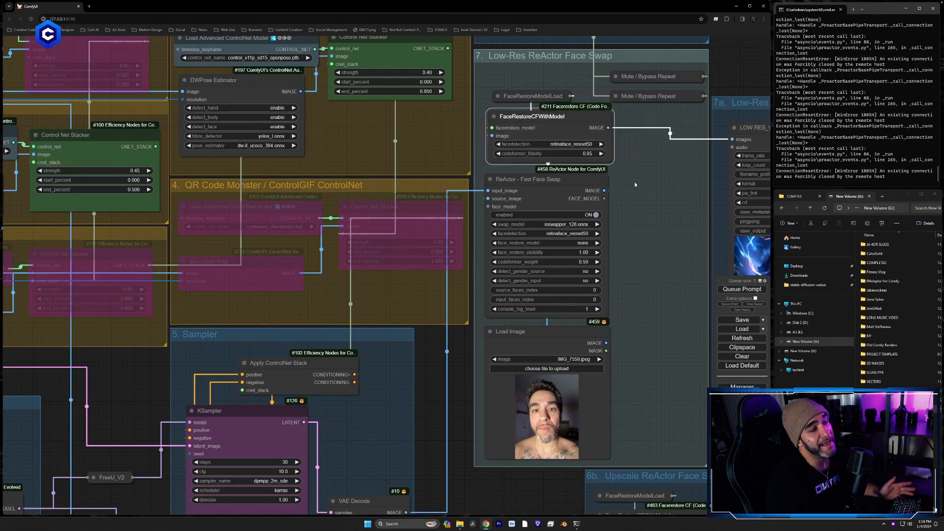
Inspect the ReActor Toggle group's two Fast Actions Button nodes and the Mute / Bypass Repeat nodes linked to them.
drag(613, 234, 581, 238)
drag(596, 205, 600, 258)
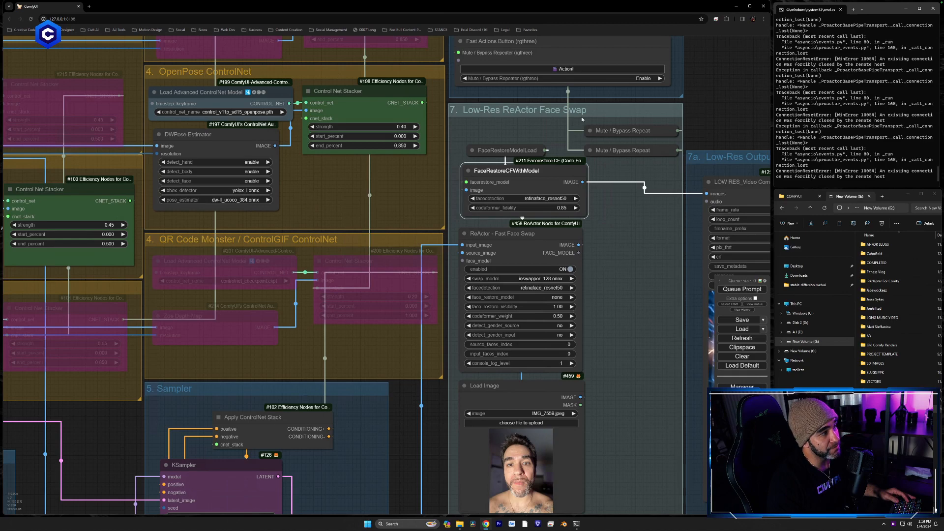
drag(603, 207, 598, 188)
drag(579, 351, 560, 480)
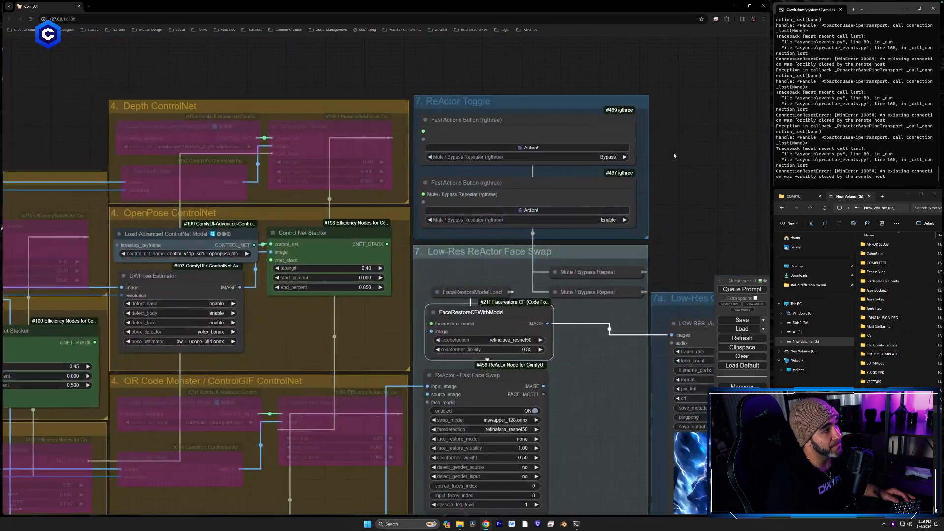
drag(674, 152, 678, 169)
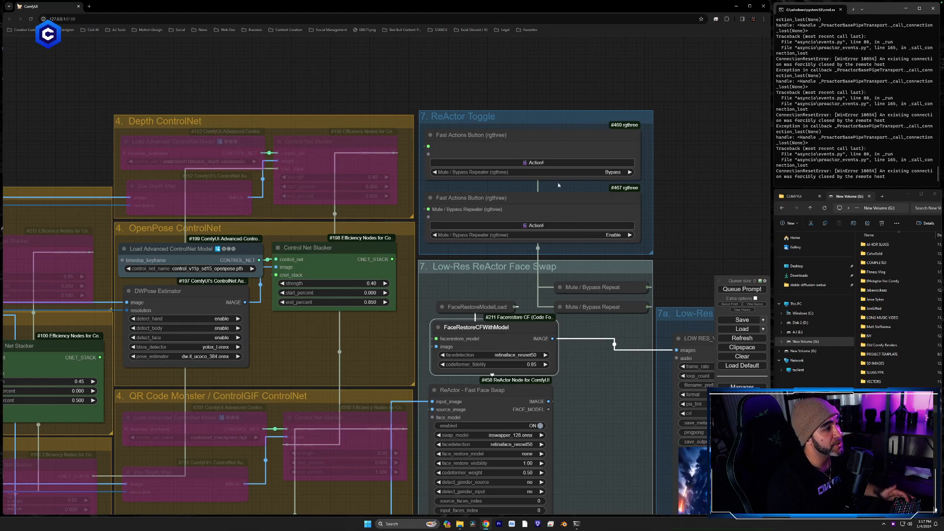
drag(656, 174, 579, 182)
mouse_move(487, 155)
mouse_down()
mouse_move(692, 107)
mouse_move(492, 160)
mouse_move(494, 167)
mouse_up()
mouse_move(516, 294)
mouse_down()
mouse_move(575, 270)
mouse_move(677, 151)
mouse_move(678, 169)
mouse_move(634, 238)
mouse_move(518, 291)
mouse_up()
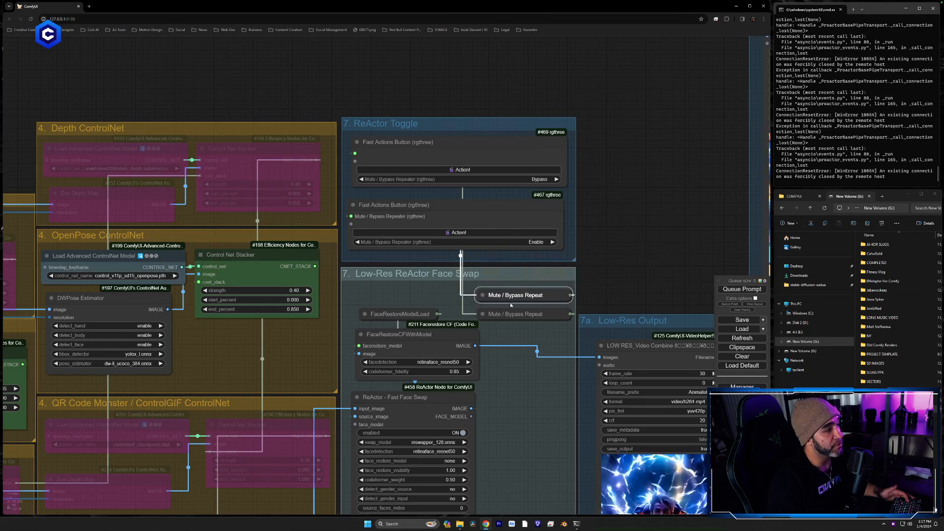
Bypass the Low-Res ReActor Face Swap nodes with the toggle's Bypass action, and re-enable them with its Enable action.
click(479, 170)
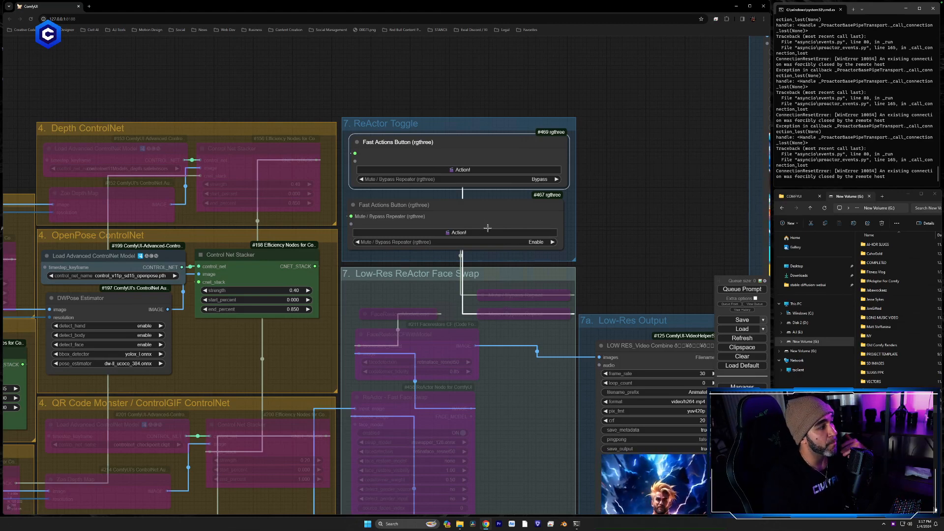
click(472, 233)
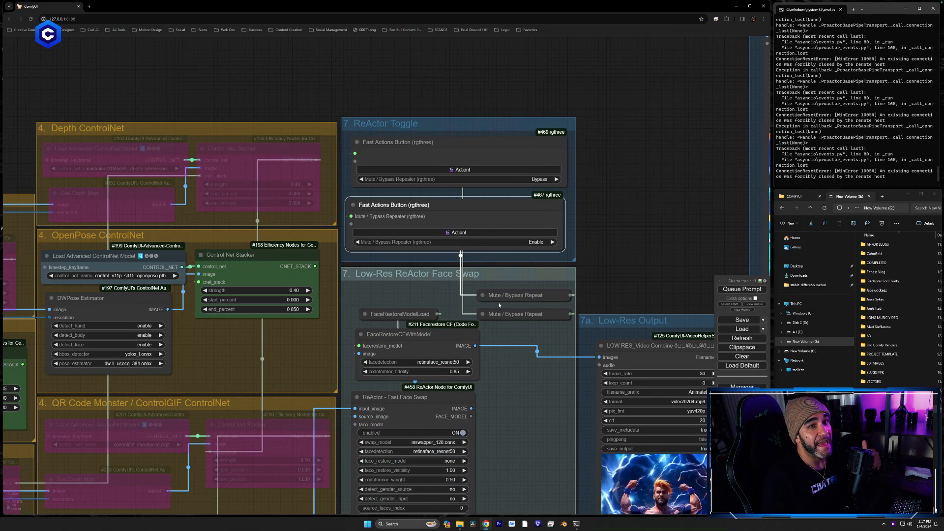
right_click(358, 274)
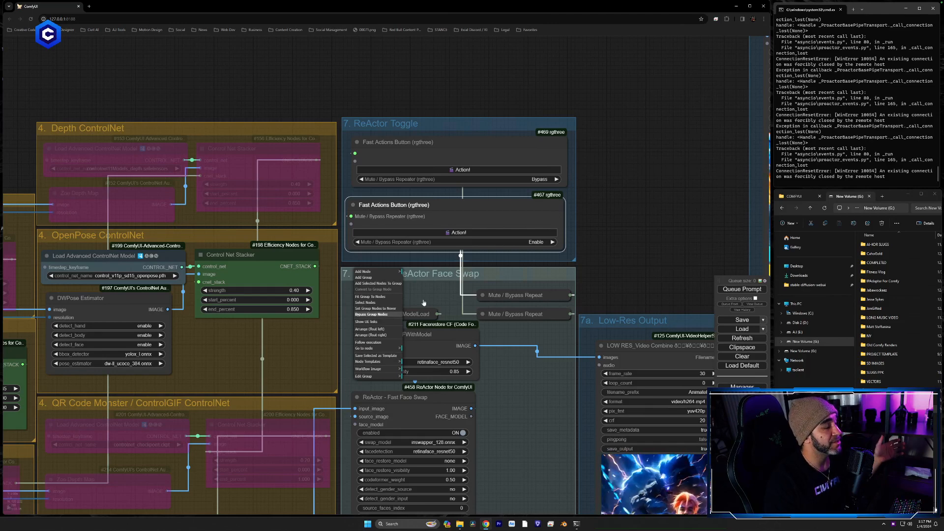
click(617, 282)
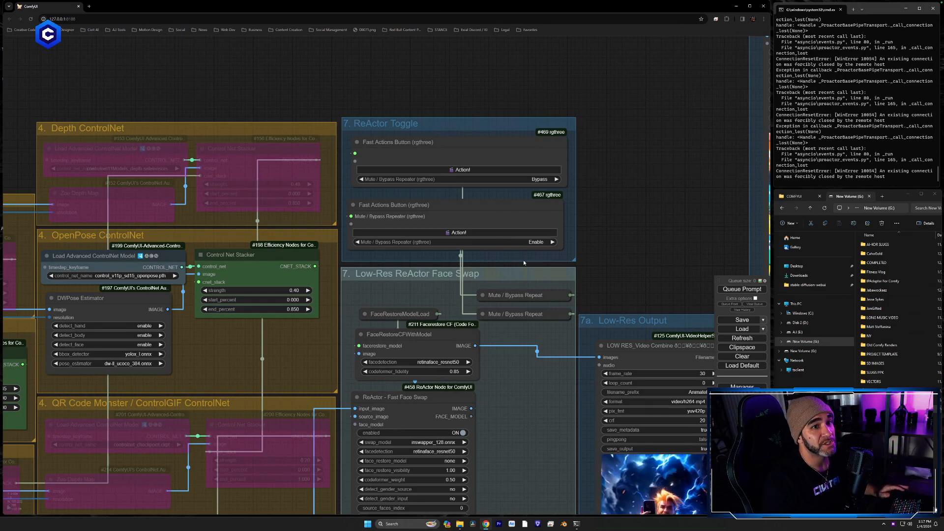
Inspect the source face photo IMG_7559.jpeg in the Load Image node of the face swap group.
drag(519, 234, 519, 131)
drag(479, 308, 485, 154)
scroll(485, 206, up, 5)
drag(533, 237, 581, 126)
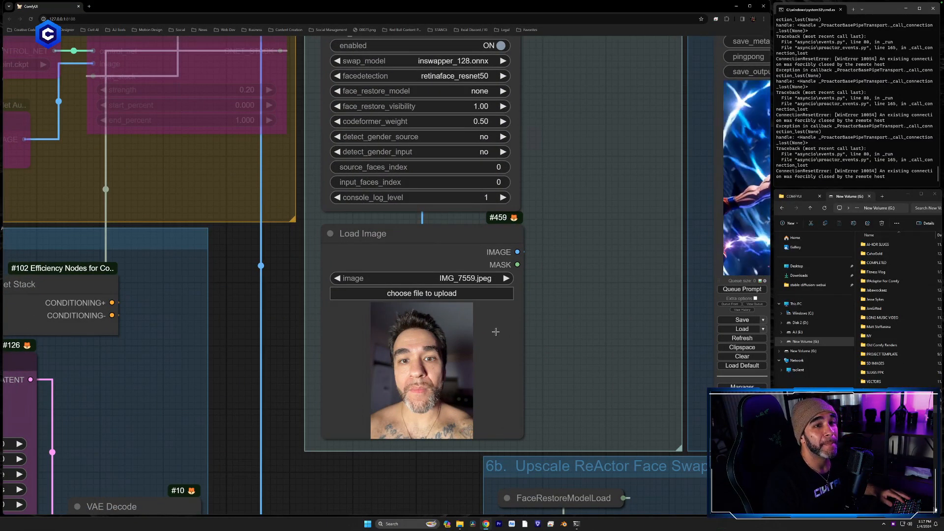
drag(571, 115, 566, 309)
scroll(567, 310, down, 2)
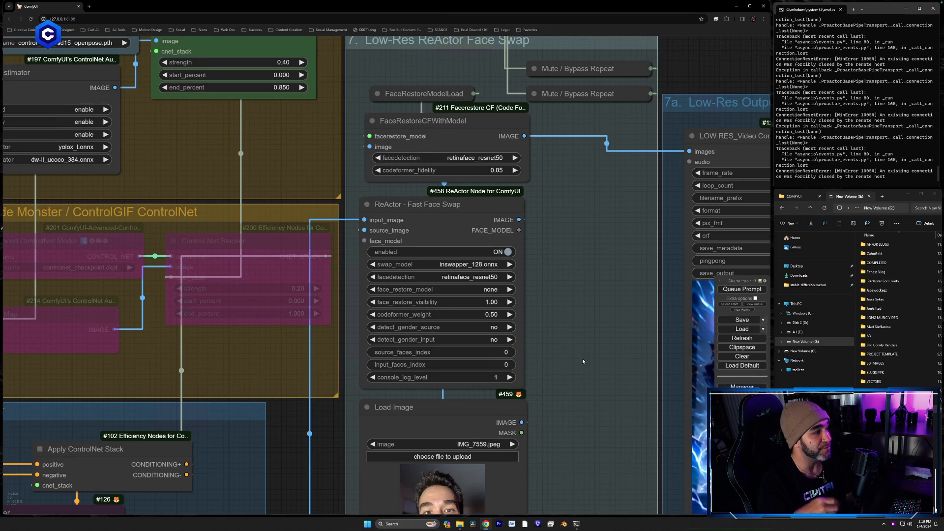
Trace the Sampler group's KSampler and VAE Decode output into the ReActor Fast Face Swap node.
drag(233, 478, 441, 300)
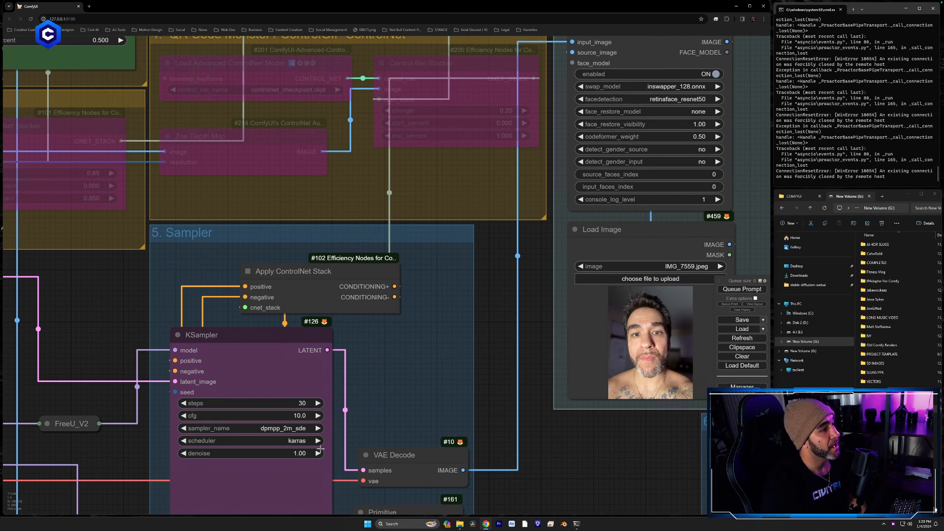
drag(509, 333, 488, 330)
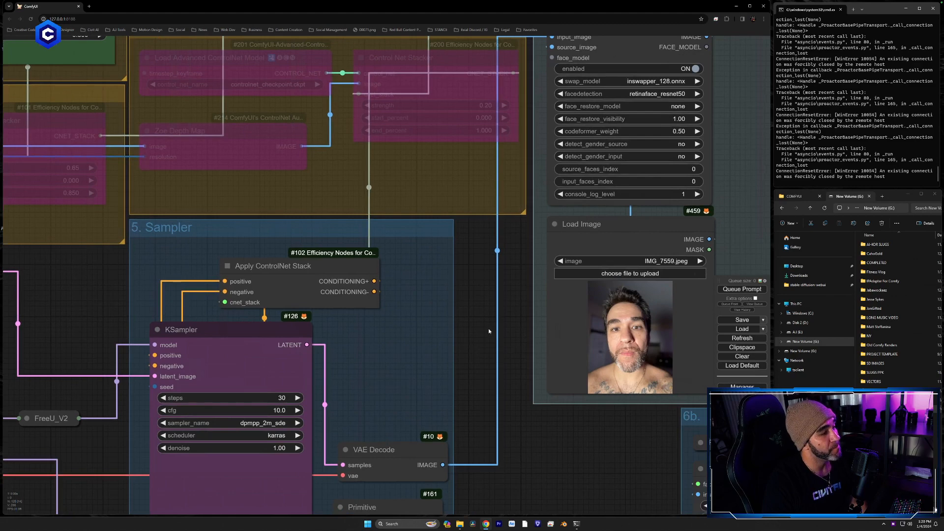
scroll(488, 331, down, 3)
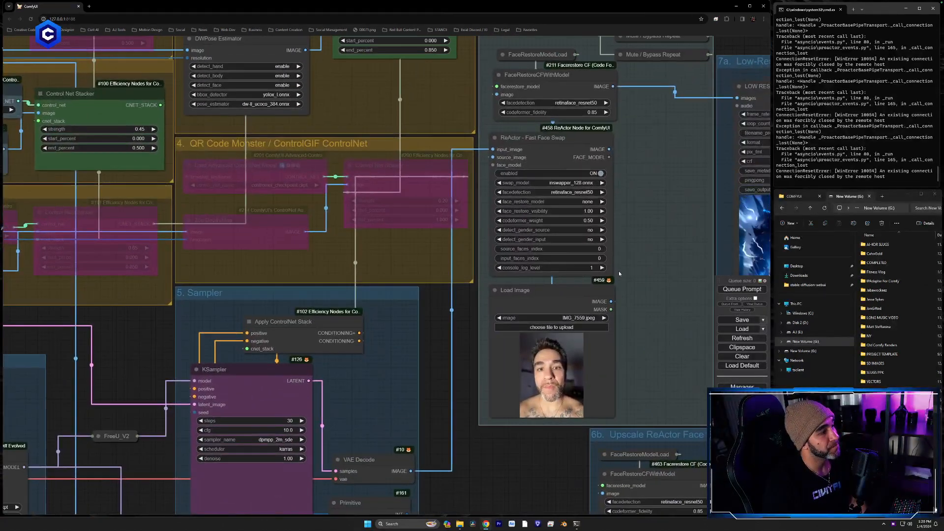
scroll(617, 269, down, 1)
scroll(632, 288, up, 4)
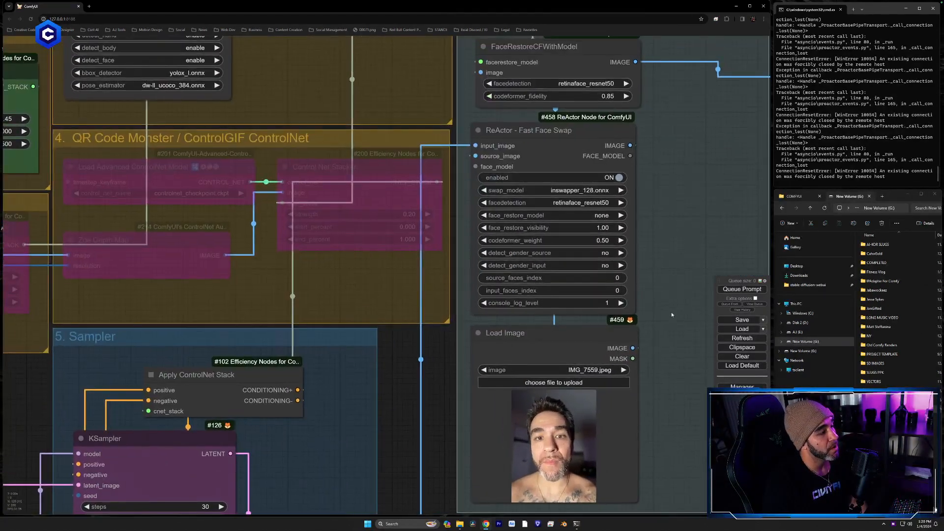
drag(671, 314, 678, 314)
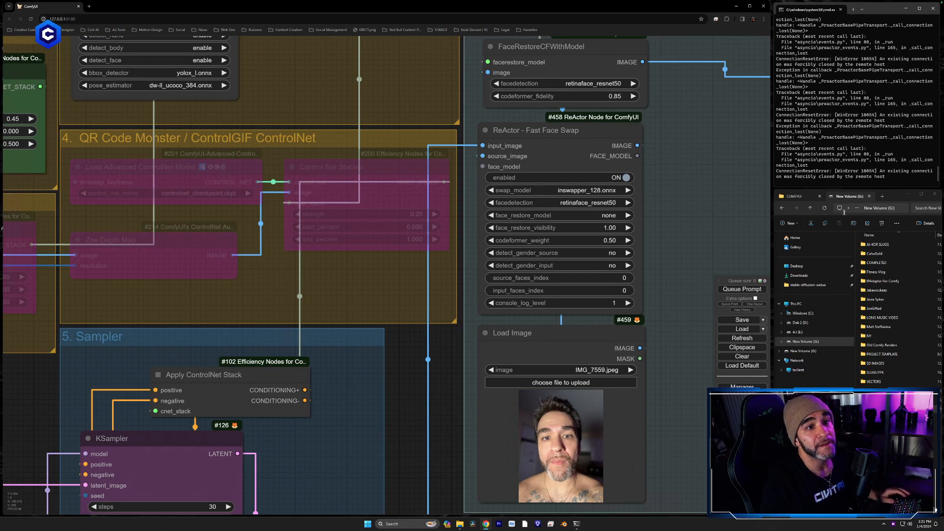
Revisit the ReActor Toggle group and the FaceRestoreCFWithModel node that feeds the low-res video output.
drag(648, 132, 558, 491)
drag(717, 134, 685, 142)
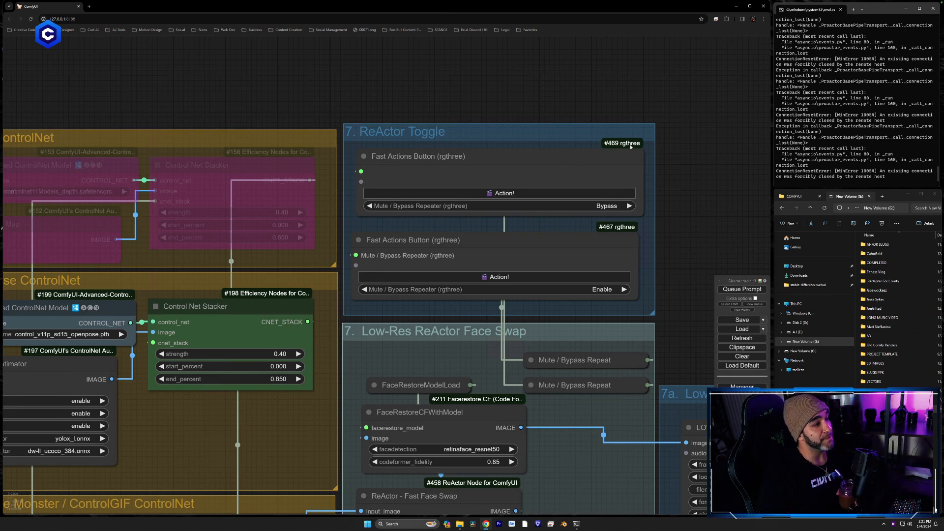
click(560, 175)
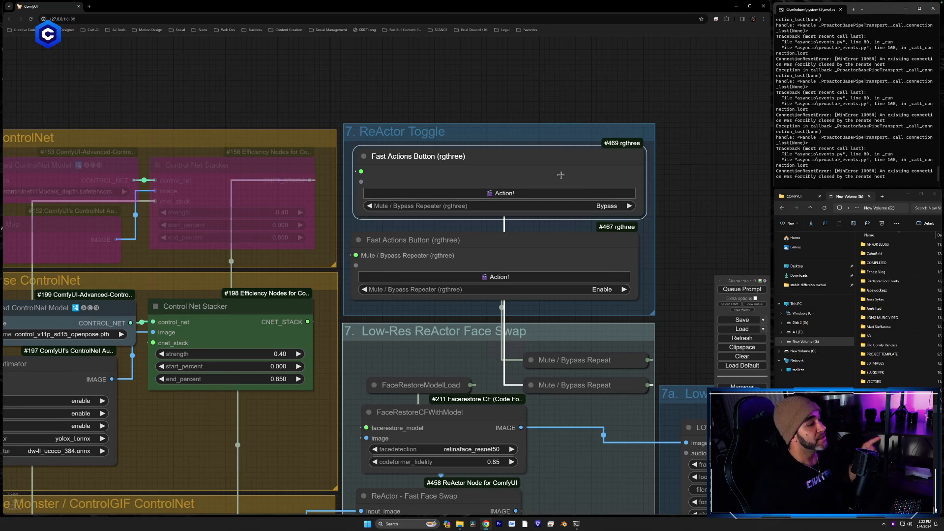
drag(552, 429, 363, 194)
click(363, 195)
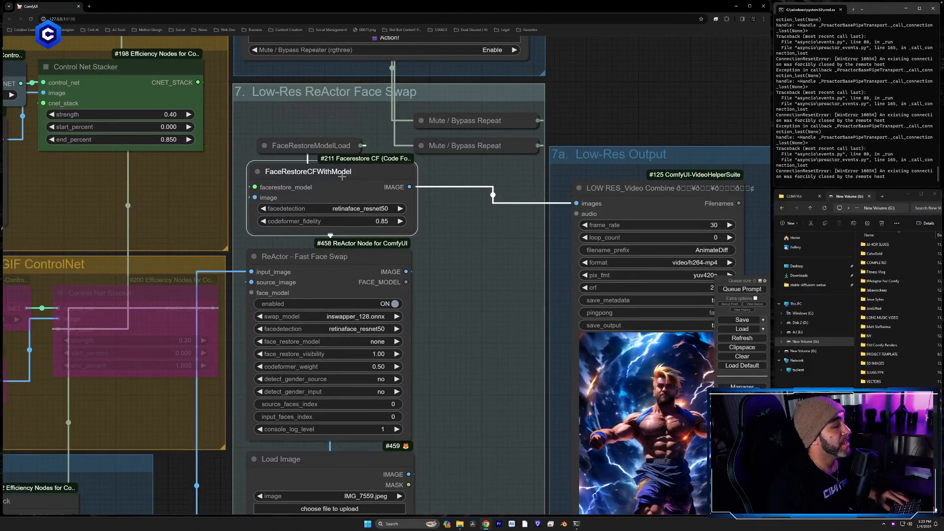
click(470, 227)
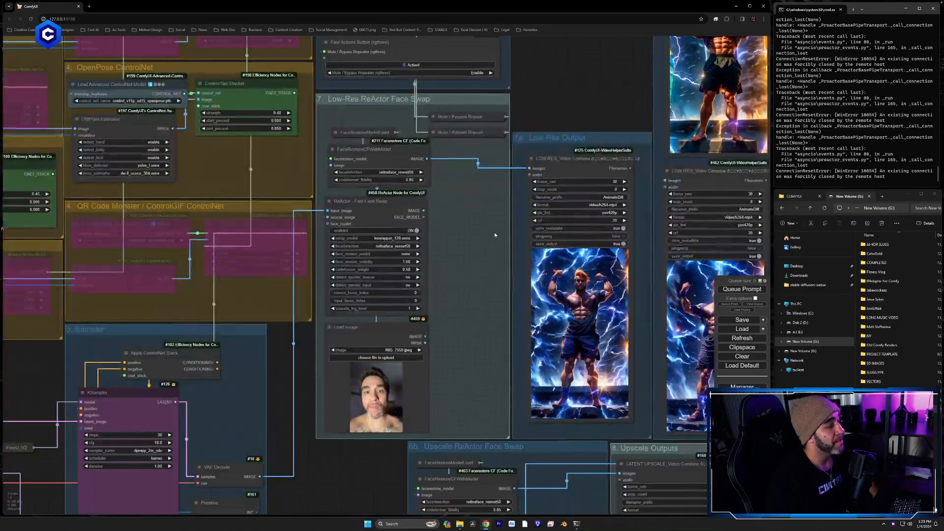
Review the swap model, face detection and face restore settings of the ReActor Fast Face Swap node.
scroll(482, 229, up, 8)
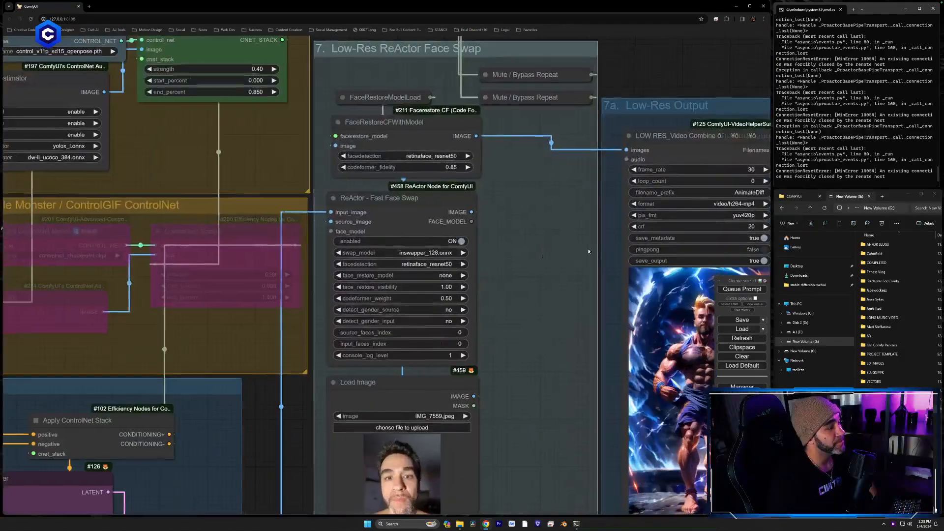
drag(588, 252, 630, 232)
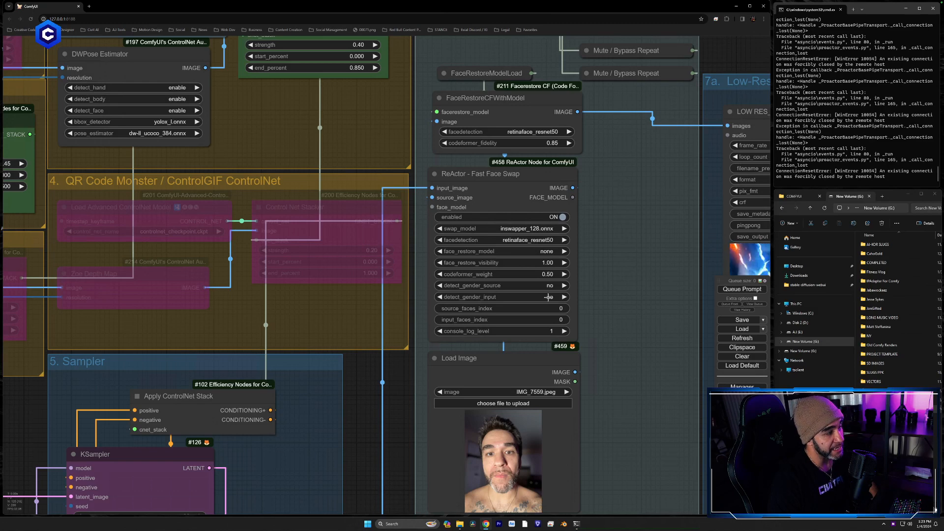
click(517, 241)
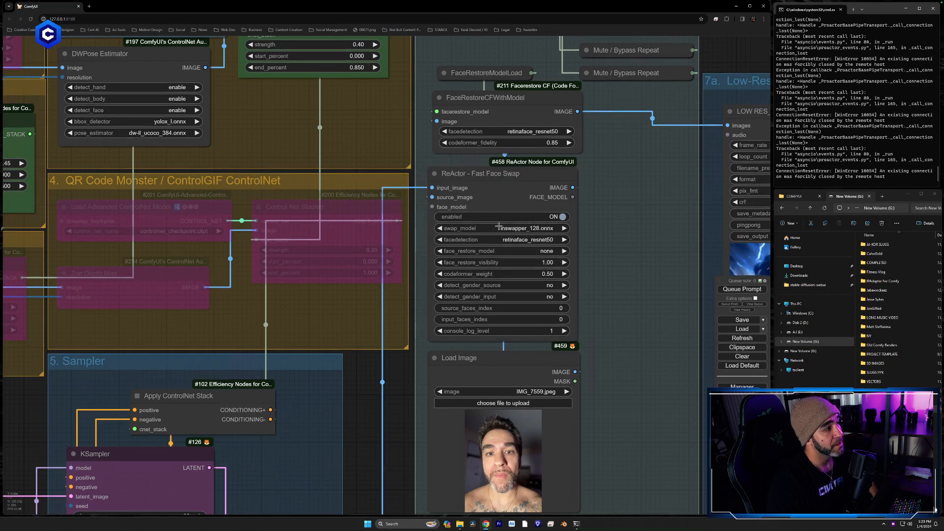
click(625, 240)
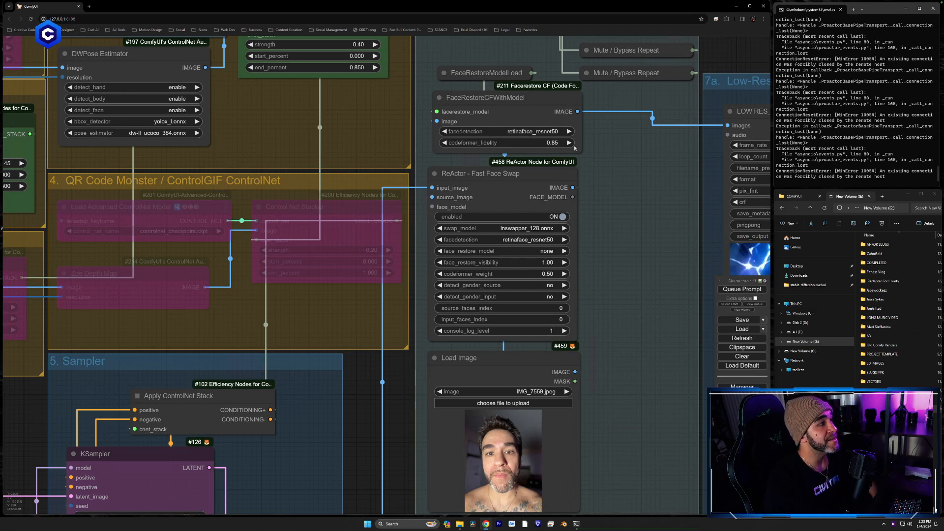
Compare the loaded source face with the face in the low-res output video preview.
drag(602, 259, 618, 220)
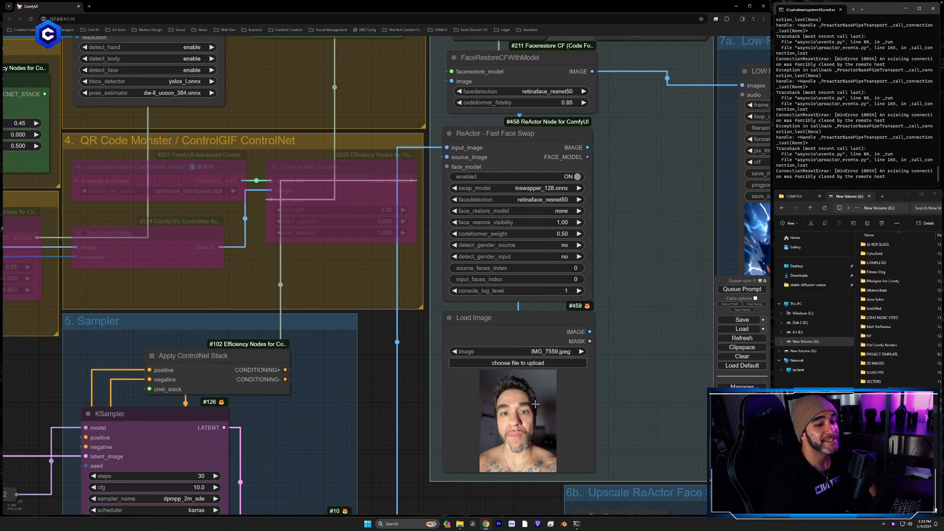
drag(636, 354, 271, 361)
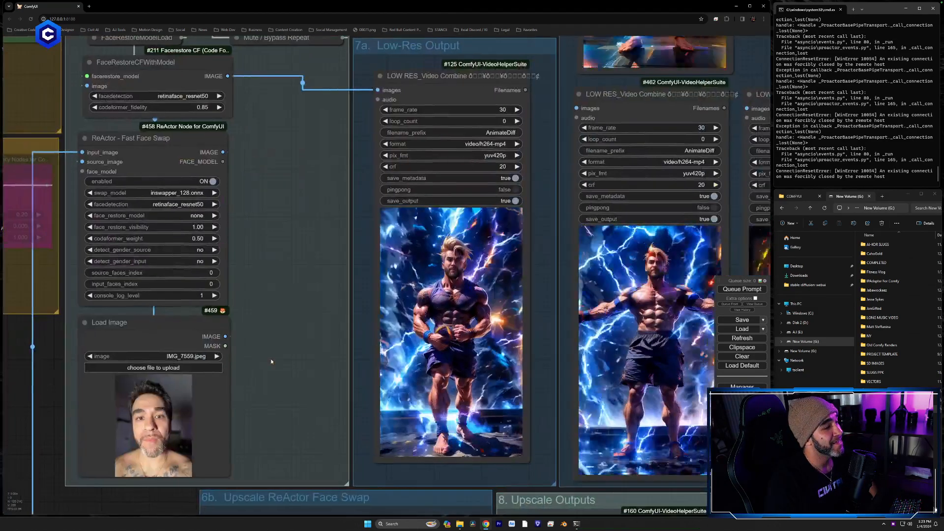
scroll(478, 318, up, 5)
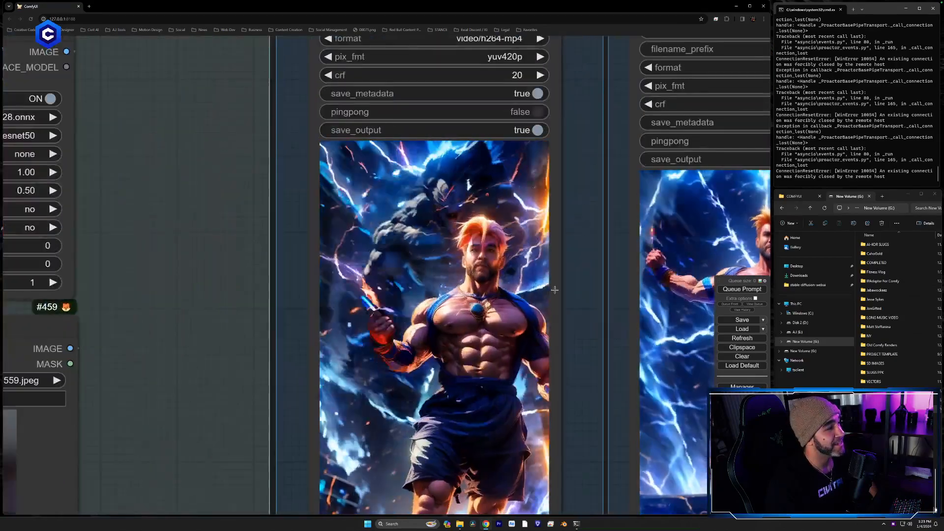
Examine the full figure and then a close-up of the face in the Low-Res Output video preview.
drag(583, 290, 610, 252)
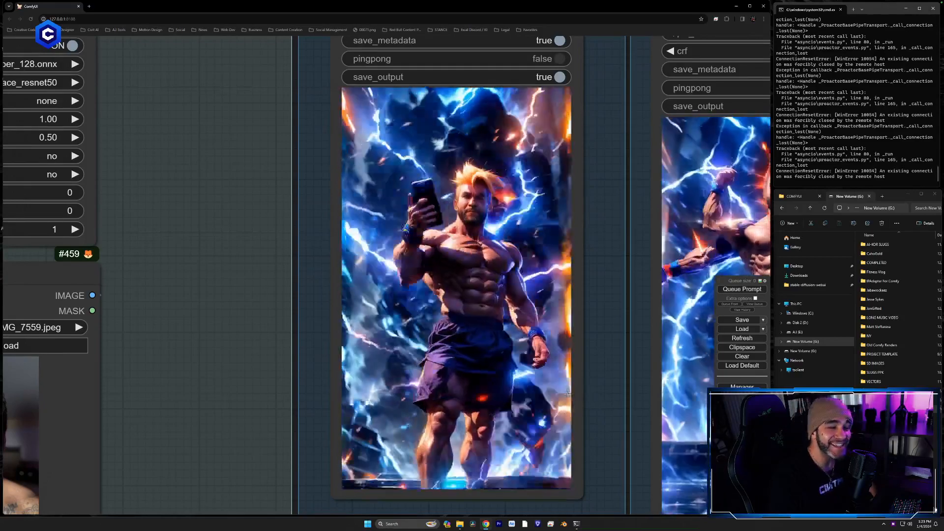
mouse_move(498, 491)
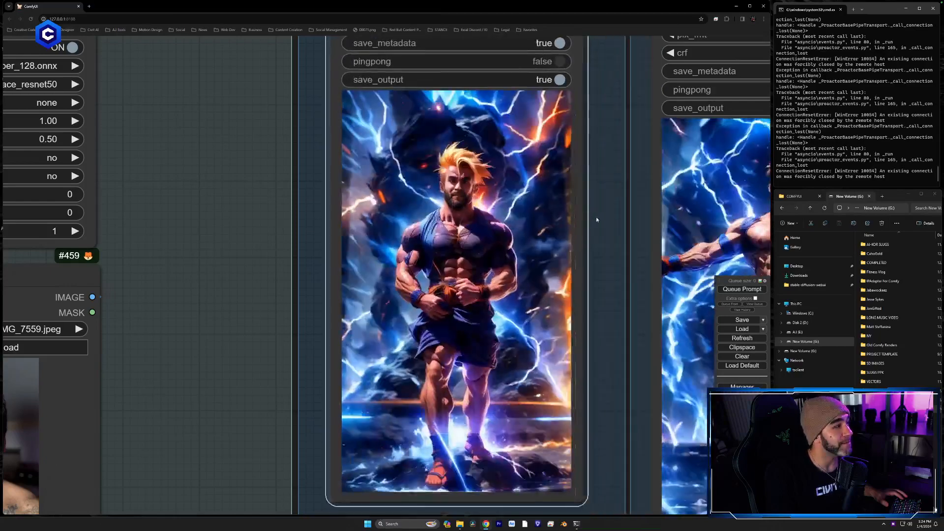
drag(320, 191, 446, 366)
scroll(442, 342, up, 3)
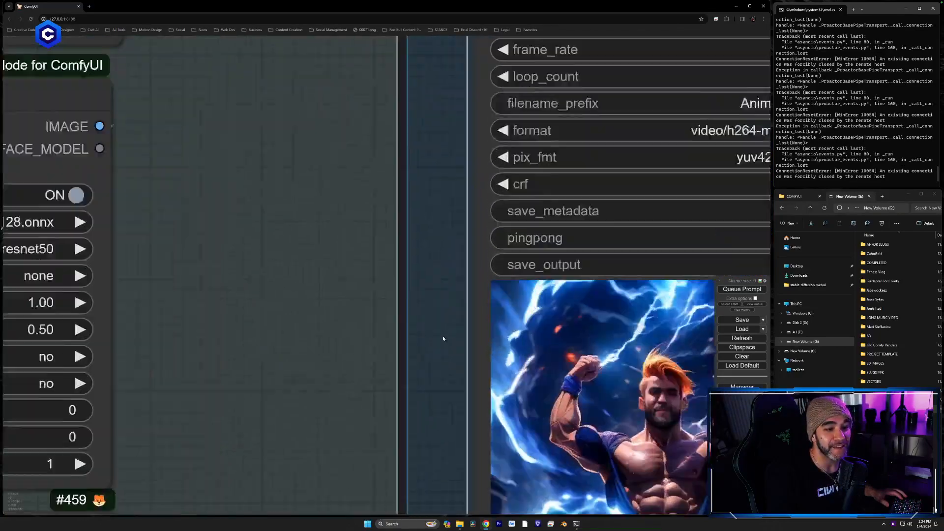
scroll(438, 350, up, 2)
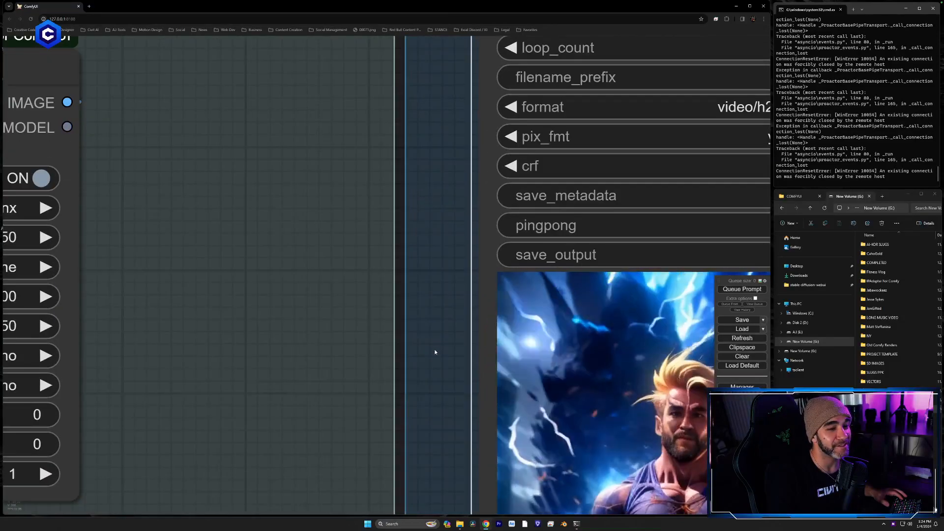
drag(431, 352, 299, 341)
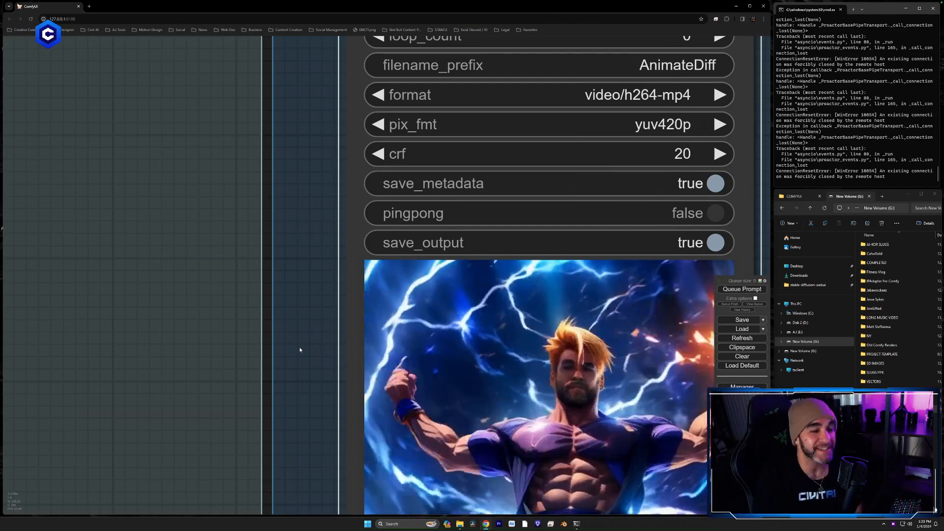
drag(309, 346, 178, 315)
Compare the Low-Res Output video with the row of alternative low-res Video Combine previews beside it.
scroll(248, 302, down, 5)
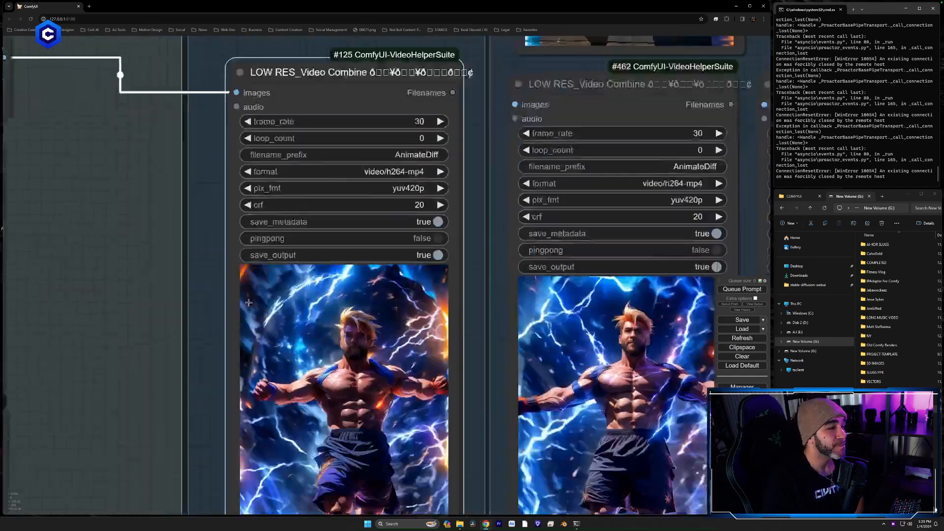
scroll(248, 302, down, 2)
drag(476, 355, 373, 337)
scroll(373, 336, down, 4)
scroll(373, 336, down, 2)
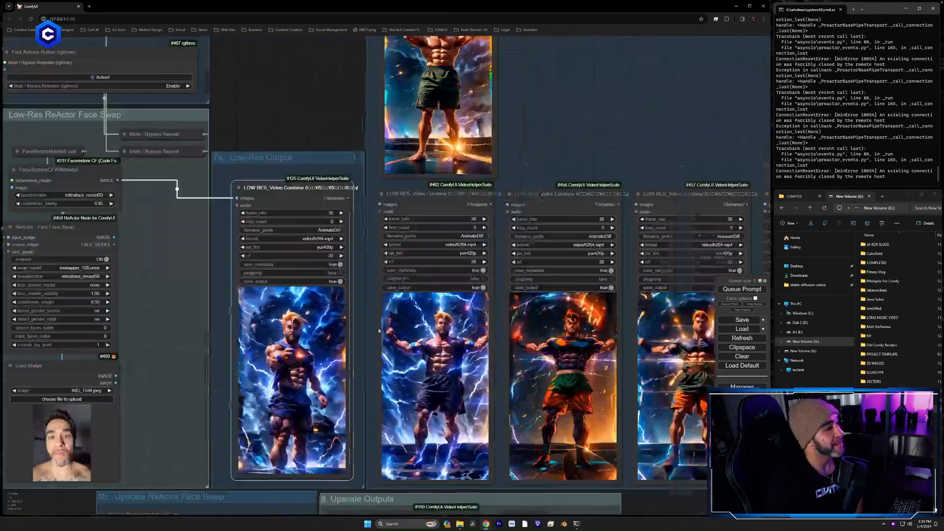
drag(667, 135, 428, 205)
scroll(432, 146, down, 2)
scroll(428, 204, up, 2)
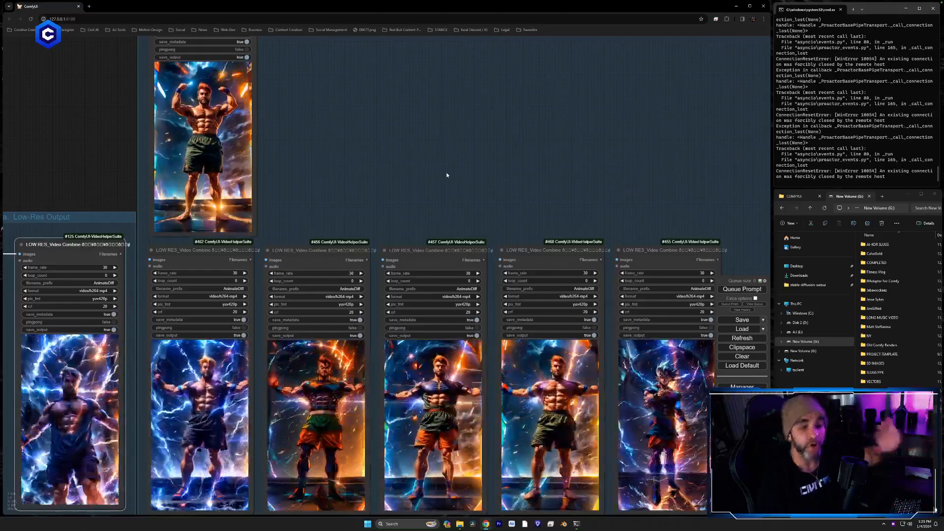
drag(674, 204, 522, 185)
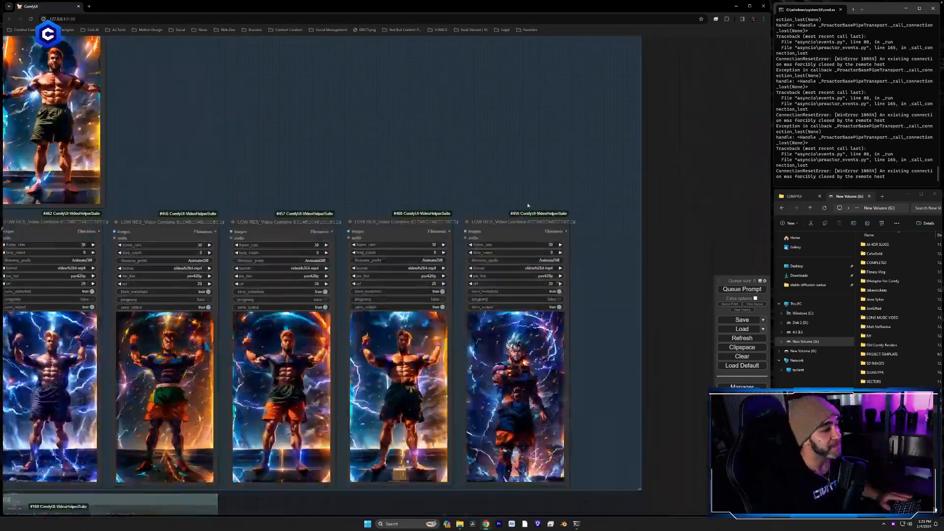
Inspect the blue-haired anime-style video at the end of the low-res preview row against its neighbour.
scroll(585, 409, up, 5)
scroll(585, 409, up, 4)
drag(611, 348, 643, 306)
right_click(480, 269)
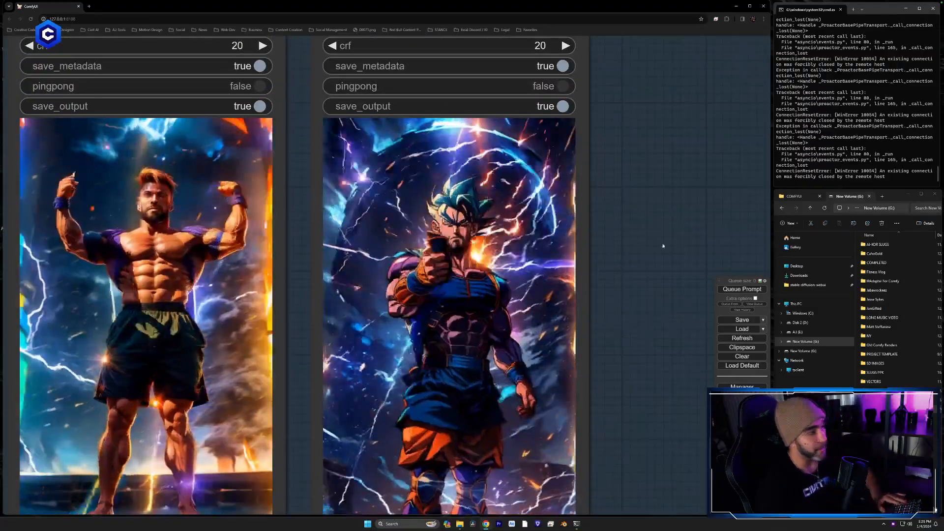
drag(662, 245, 676, 236)
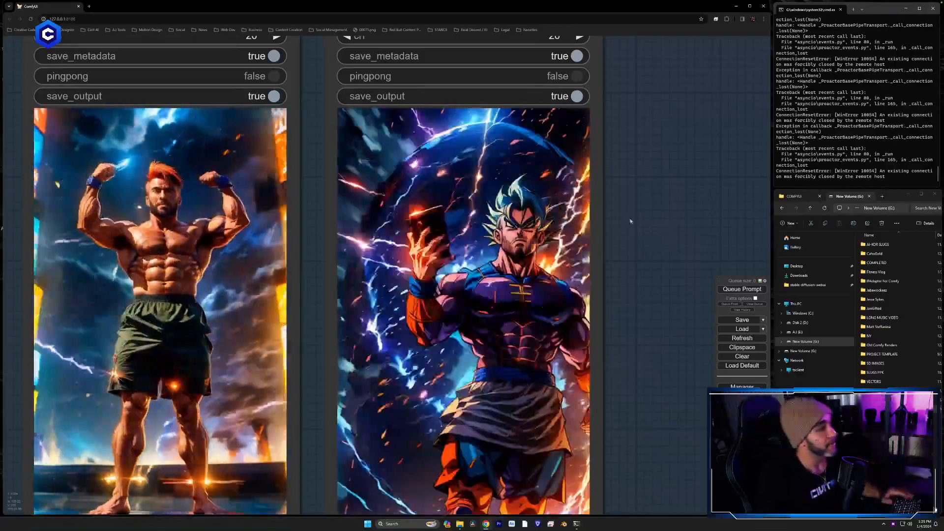
drag(631, 221, 738, 210)
scroll(283, 241, up, 1)
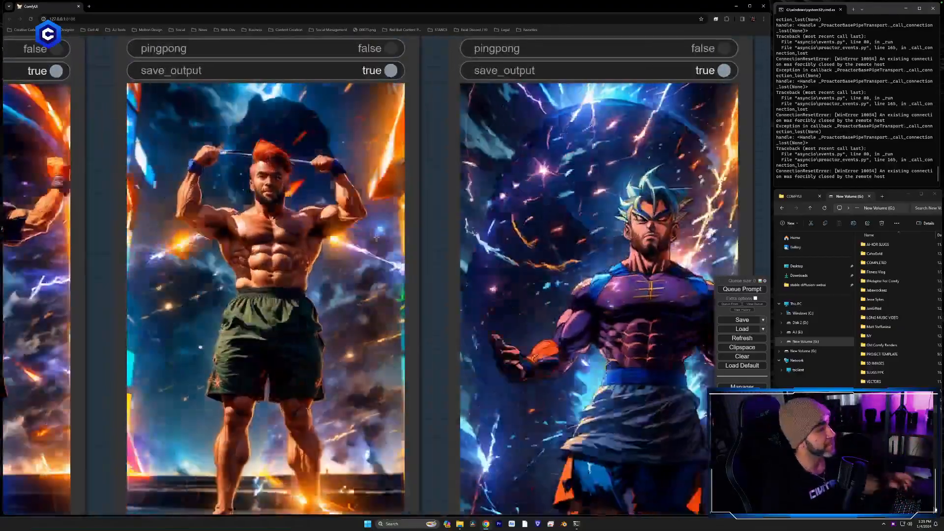
Review the other low-res Video Combine previews and return to the last two videos of the row.
drag(425, 247, 446, 224)
drag(140, 187, 199, 213)
drag(135, 216, 195, 303)
scroll(232, 151, down, 3)
scroll(212, 125, down, 4)
drag(213, 127, 240, 174)
drag(313, 75, 279, 65)
scroll(320, 138, up, 3)
scroll(320, 138, up, 4)
drag(458, 279, 473, 243)
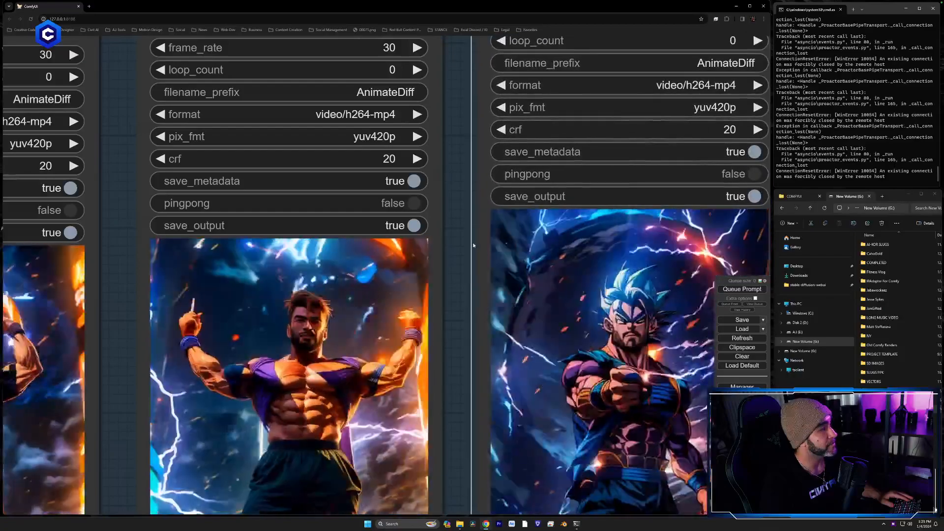
Examine close-ups of the low-res variants one by one, from the red-haired figure back to the first blue-lightning video.
drag(446, 286, 513, 259)
scroll(421, 296, up, 6)
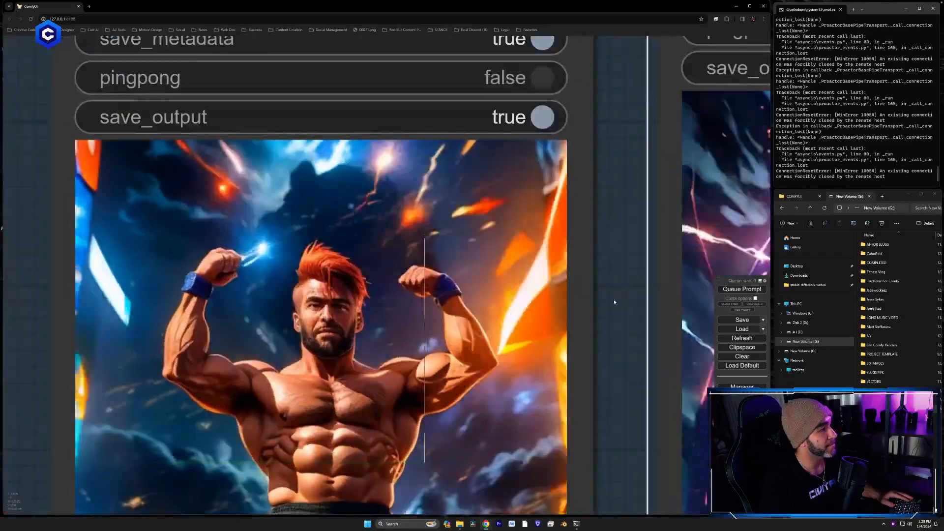
drag(624, 292, 709, 219)
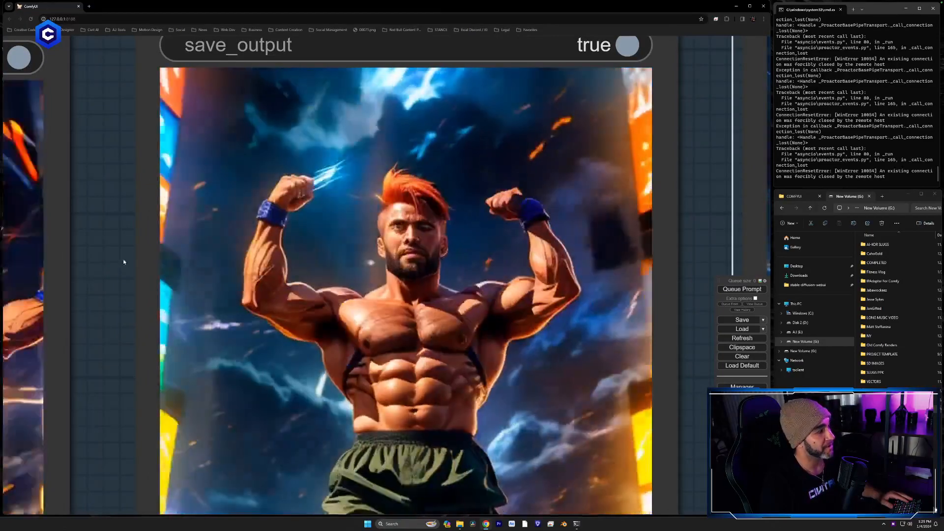
drag(138, 260, 658, 196)
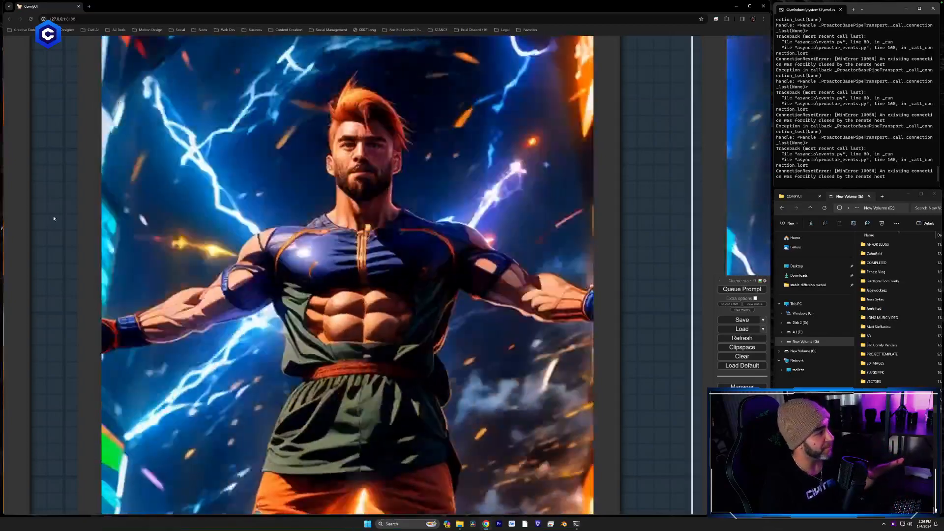
drag(196, 220, 689, 178)
drag(25, 304, 223, 327)
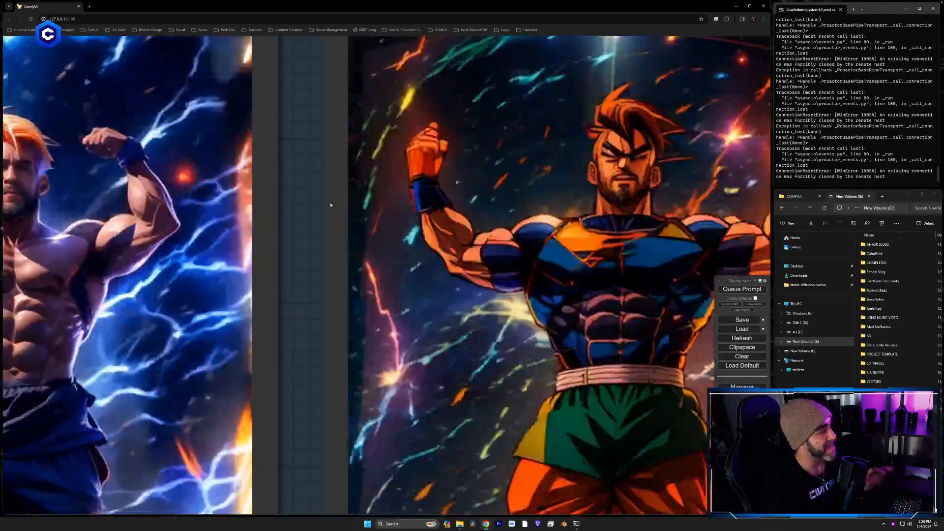
drag(330, 204, 683, 220)
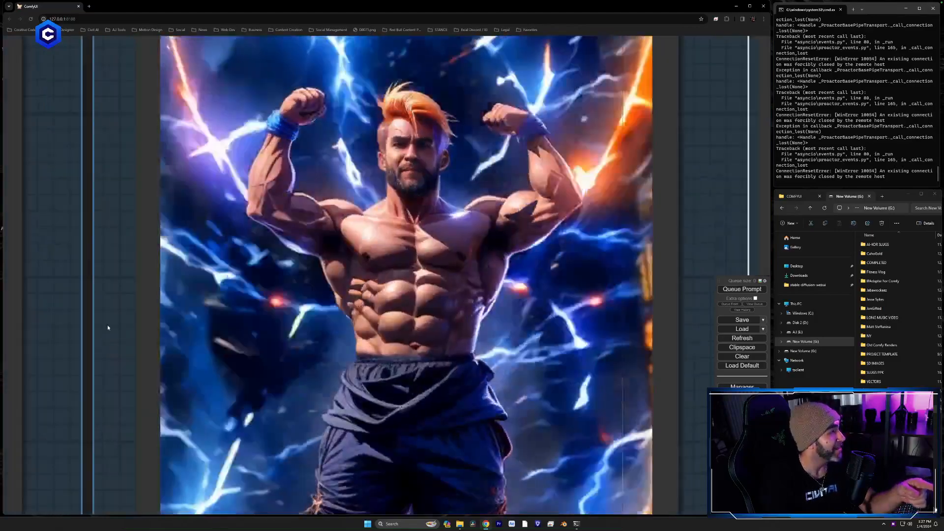
Inspect the blue-haired anime reference picture in the optional IPAdapter Reference Images group.
scroll(107, 324, down, 3)
drag(82, 393, 423, 252)
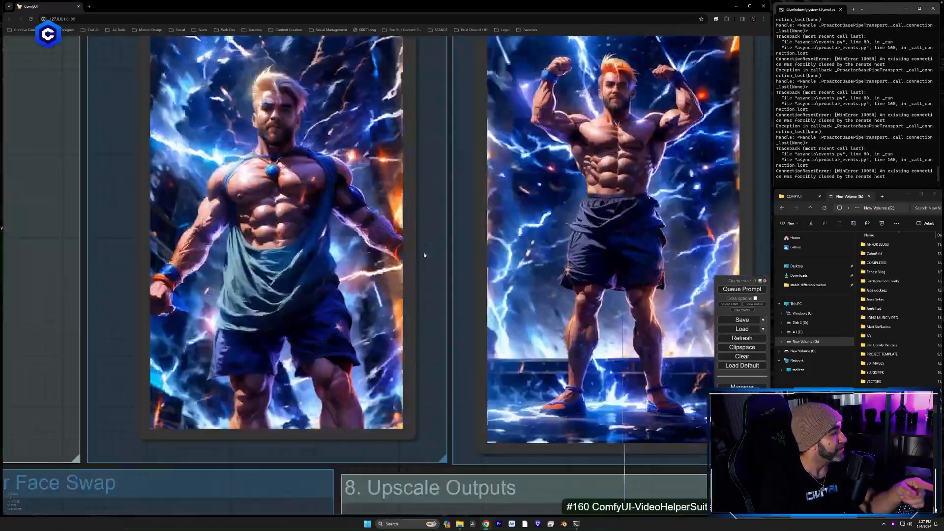
scroll(424, 251, down, 4)
drag(299, 425, 630, 296)
scroll(639, 193, down, 6)
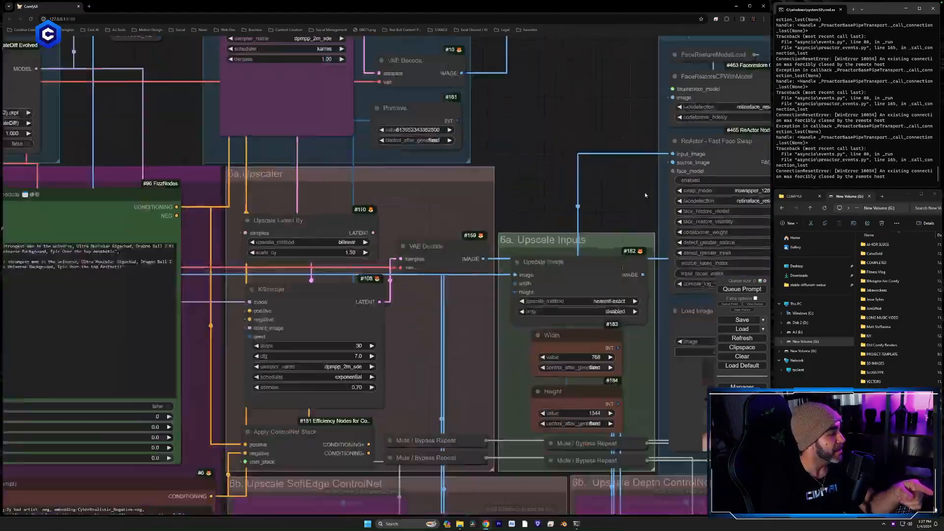
drag(347, 443, 614, 120)
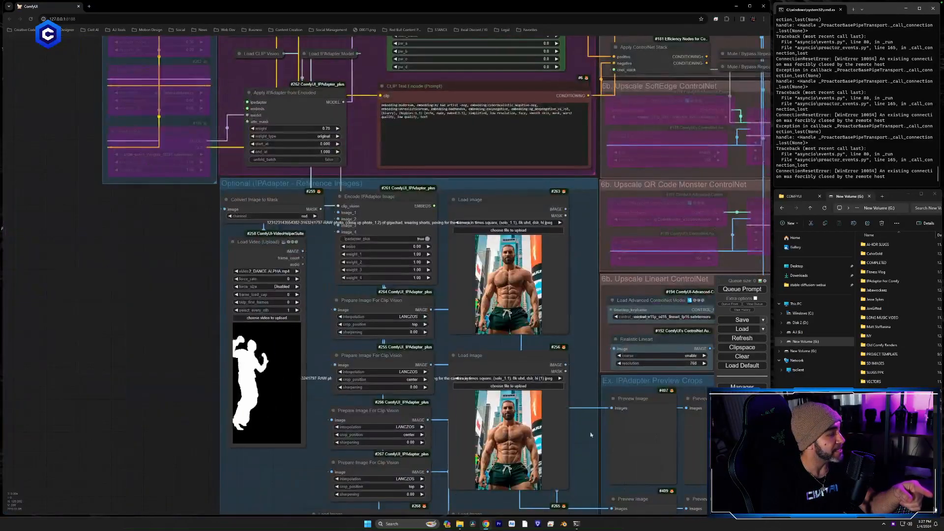
drag(589, 440, 621, 67)
scroll(584, 210, up, 5)
scroll(639, 203, up, 4)
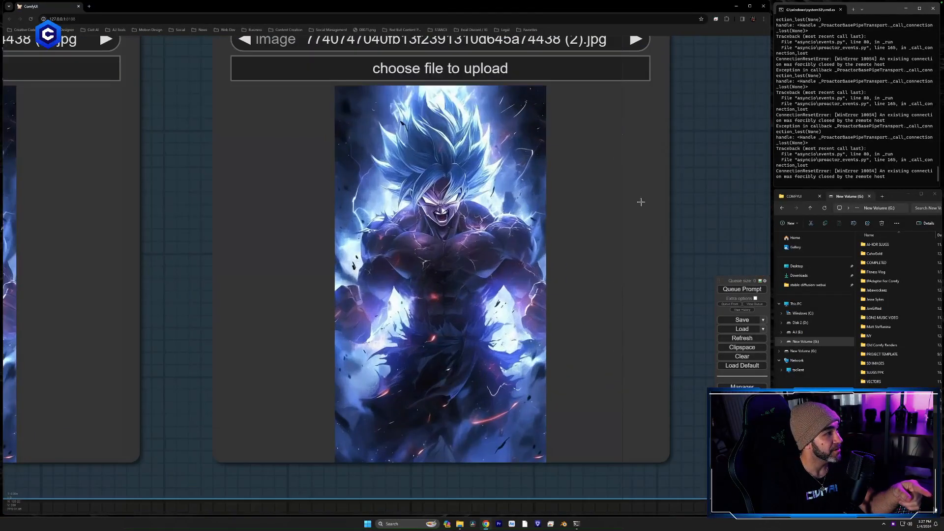
drag(679, 217, 661, 229)
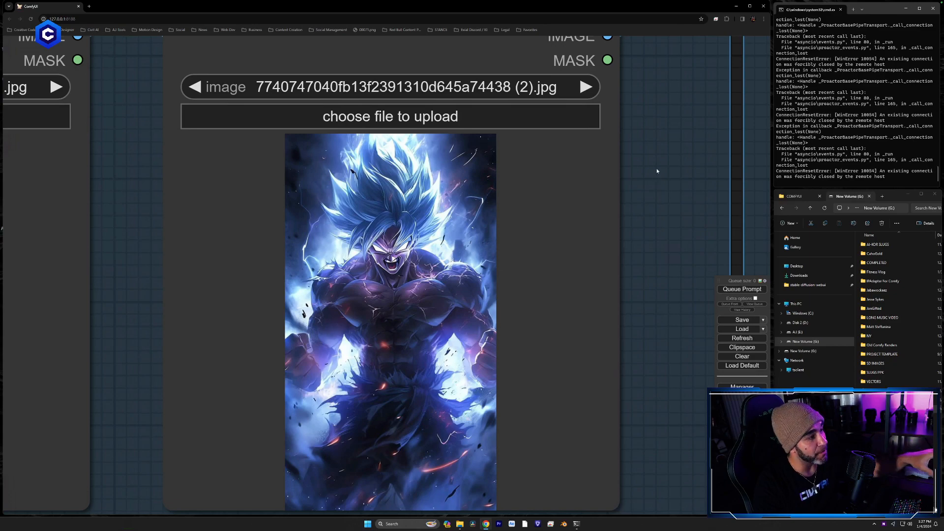
Highlight the first Batch Prompt Schedule entry's text from "Dragon Ball Z Ki Charge Energy" to the Aesthetic wording.
scroll(659, 229, down, 2)
scroll(656, 231, down, 9)
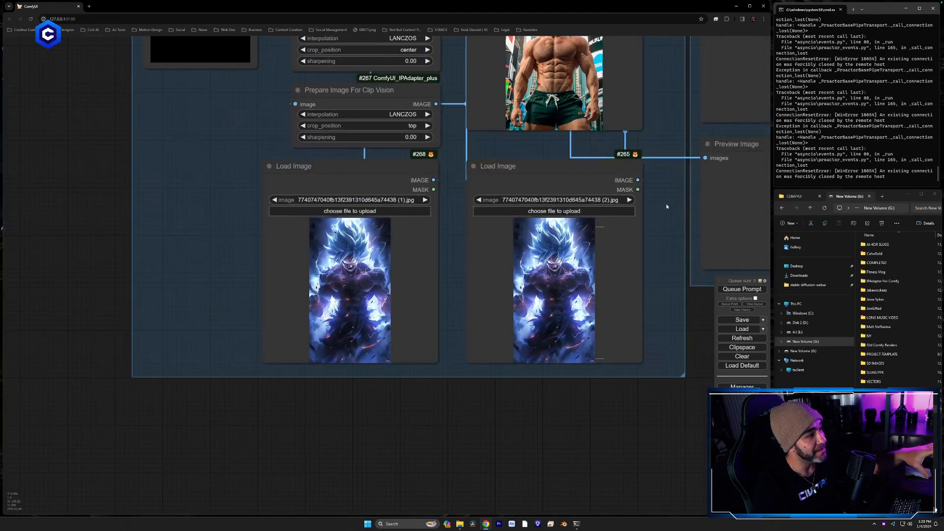
drag(664, 231, 620, 496)
scroll(602, 108, up, 1)
drag(602, 108, 616, 438)
scroll(598, 103, up, 1)
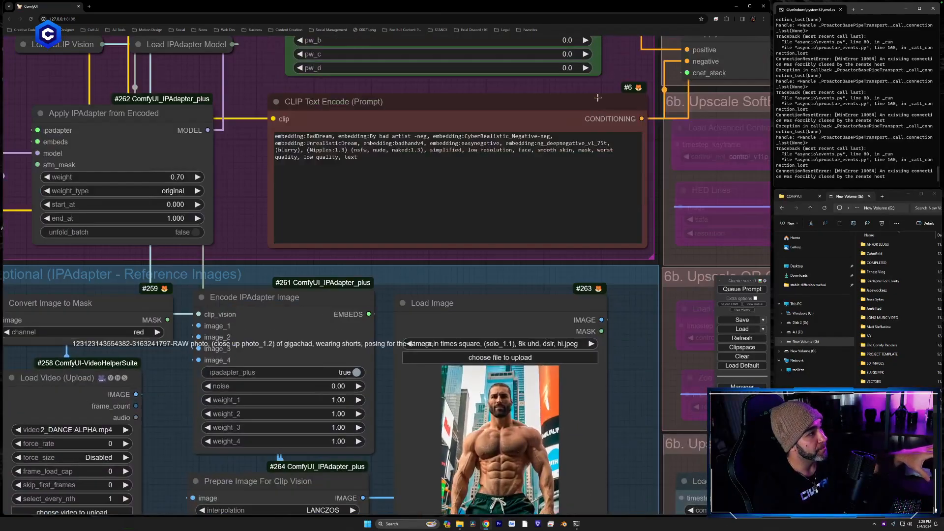
drag(622, 167, 621, 423)
scroll(627, 349, up, 4)
drag(628, 303, 636, 356)
drag(530, 200, 455, 212)
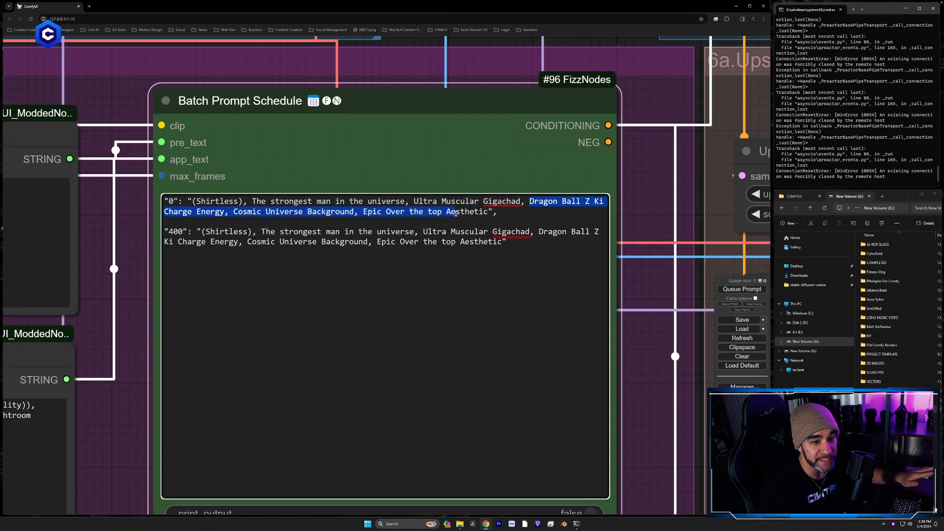
Compare the ReActor source face image with the first two low-res video previews.
click(661, 173)
drag(662, 167, 387, 235)
scroll(511, 203, down, 10)
drag(627, 132, 284, 267)
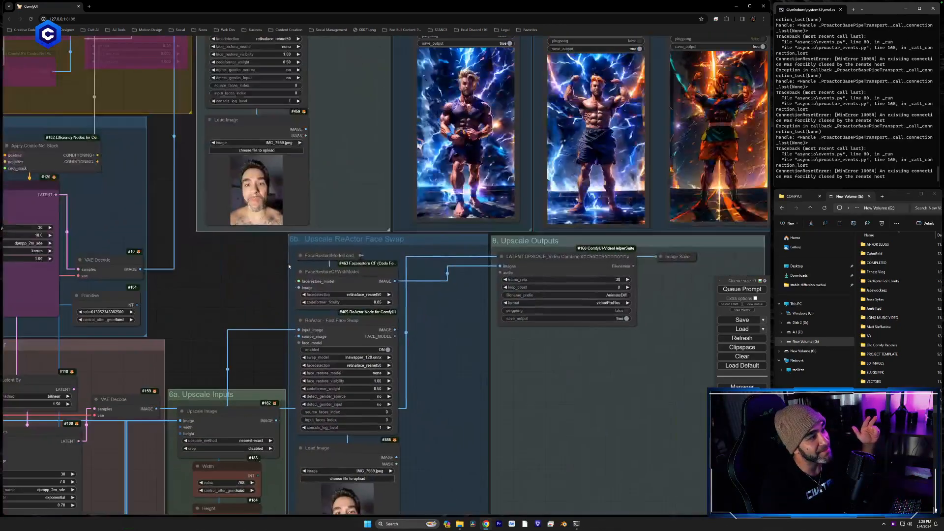
drag(361, 102, 313, 201)
scroll(395, 187, up, 4)
scroll(291, 194, up, 2)
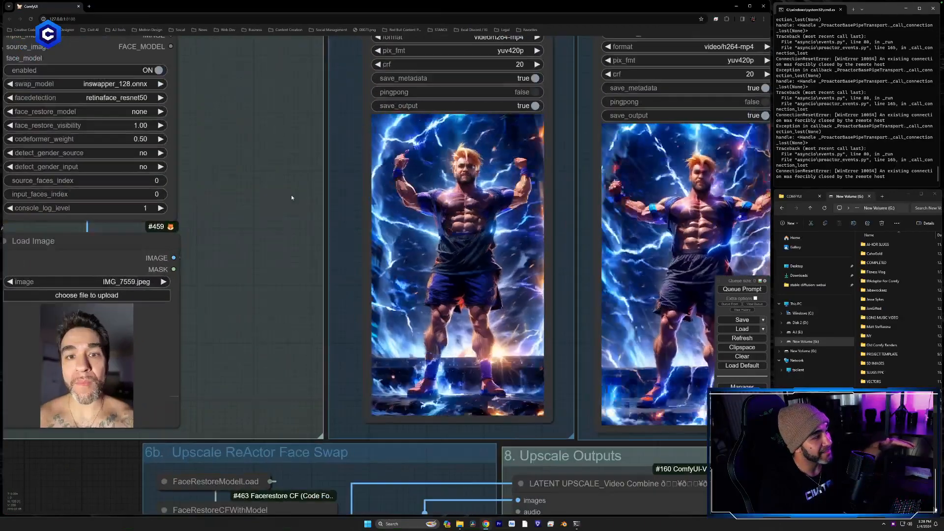
drag(292, 197, 266, 203)
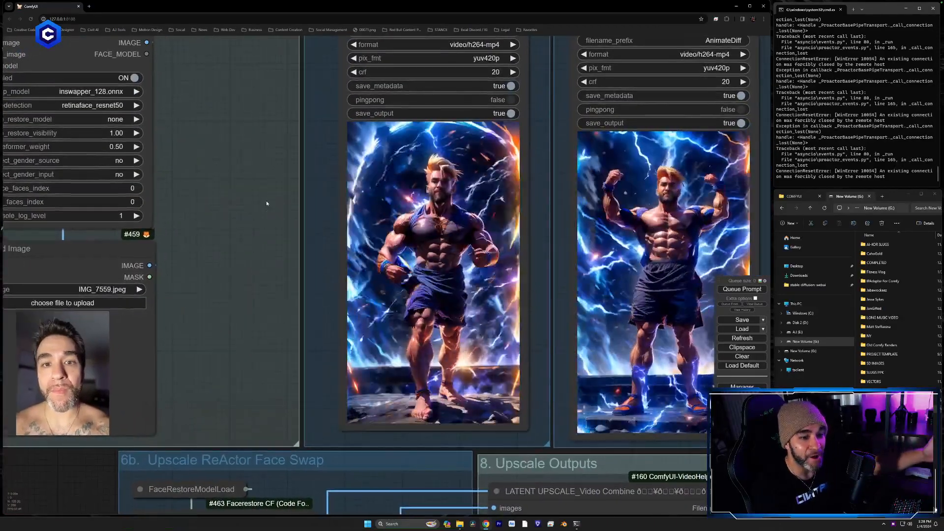
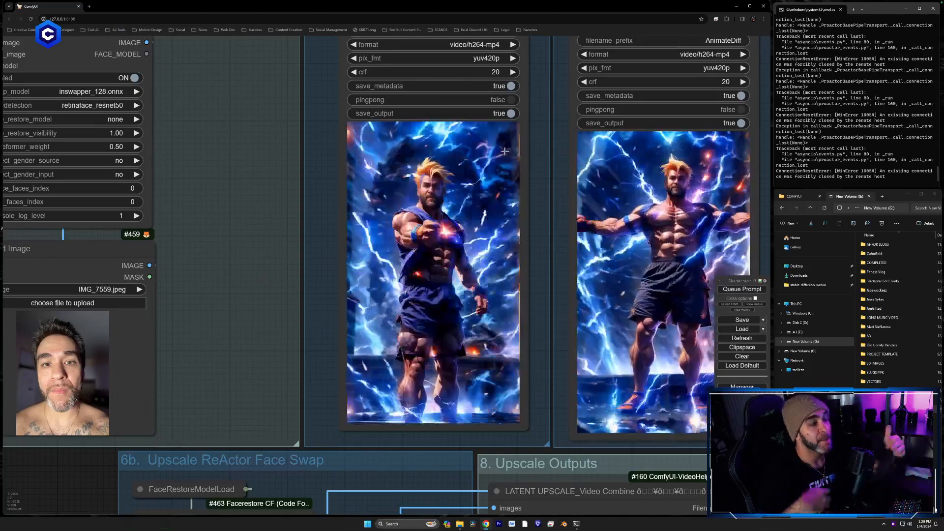
Duplicate the ComfyUI workflow page into a second browser tab and switch to it.
drag(537, 237, 526, 254)
middle_click(31, 19)
click(101, 7)
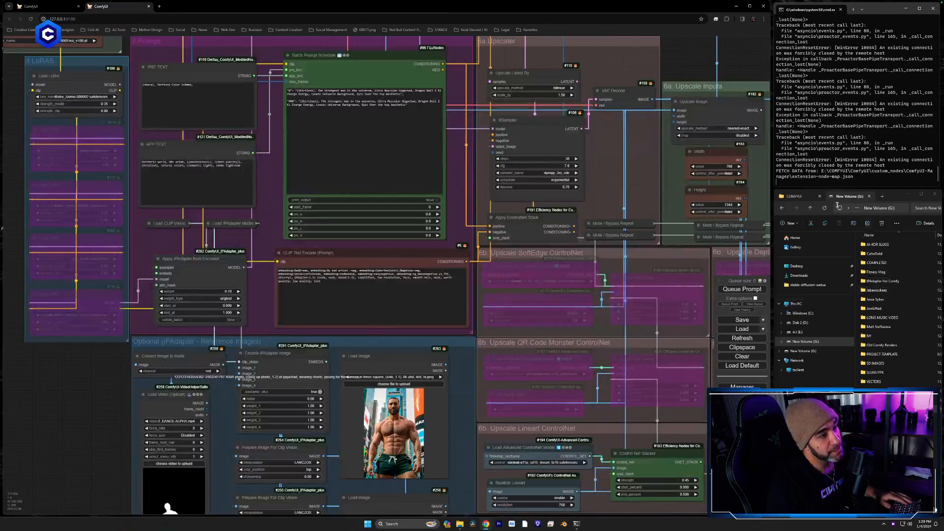
Switch to File Explorer, open the output folder inside ComfyUI, and widen the window to show more of its contents.
click(794, 195)
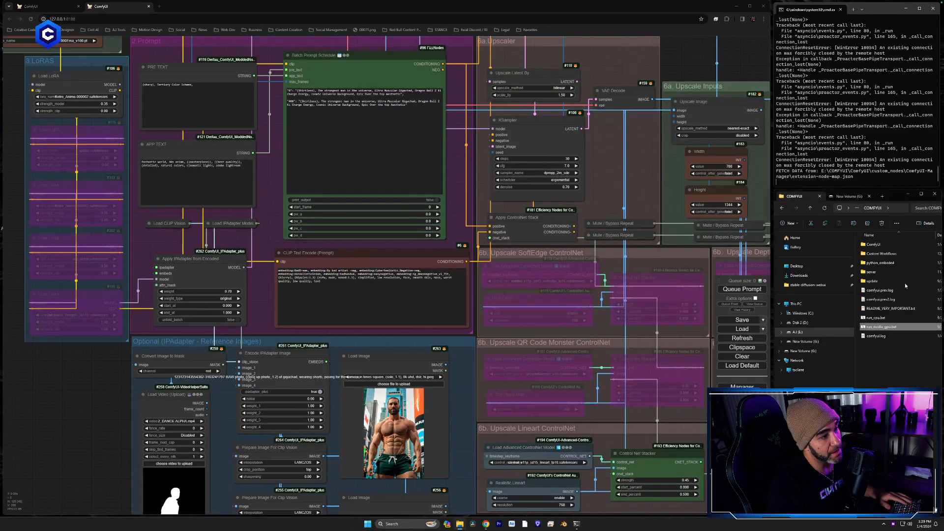
double_click(883, 249)
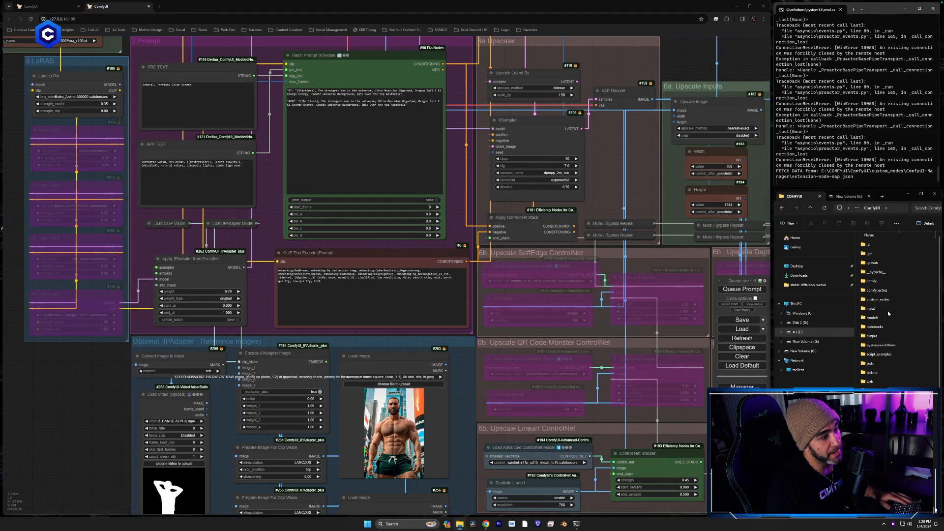
double_click(882, 336)
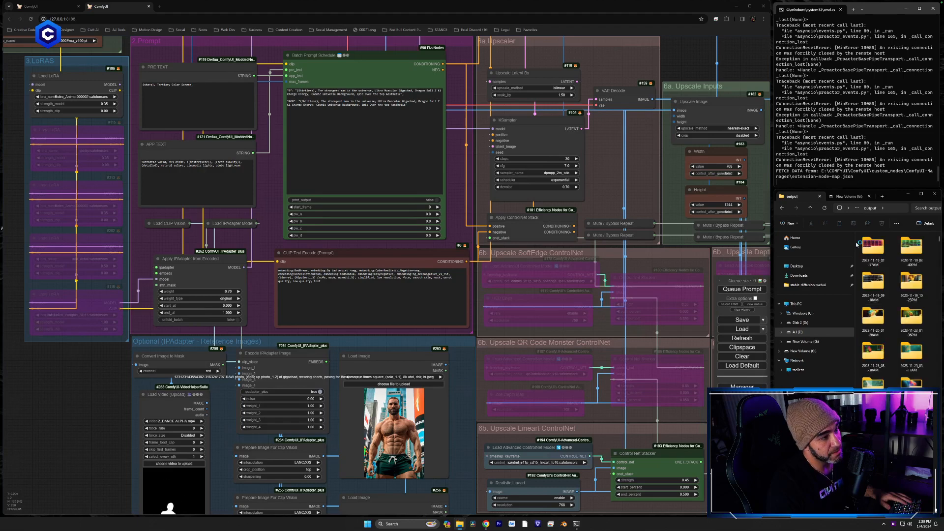
drag(771, 246, 596, 246)
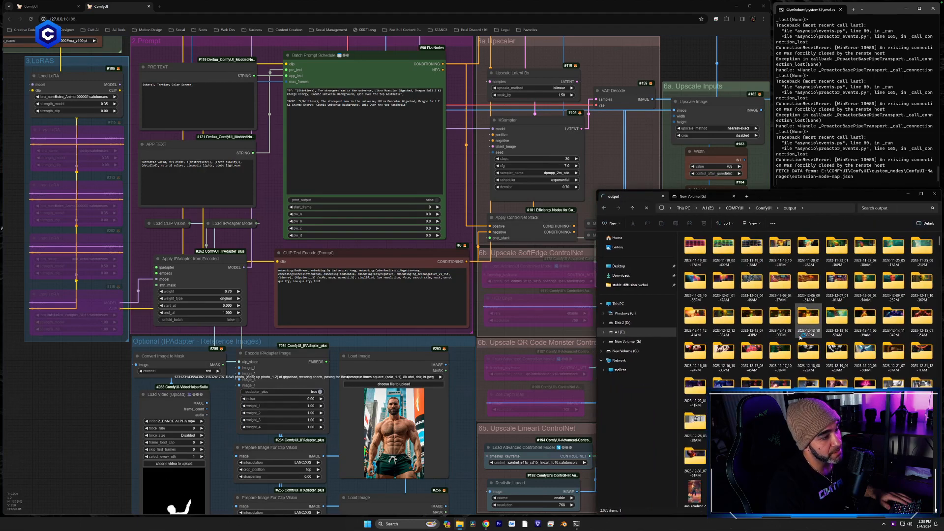
Browse the output folder's dated folders and saved AnimateDiff images and videos for an earlier render.
scroll(810, 328, down, 5)
scroll(811, 327, down, 10)
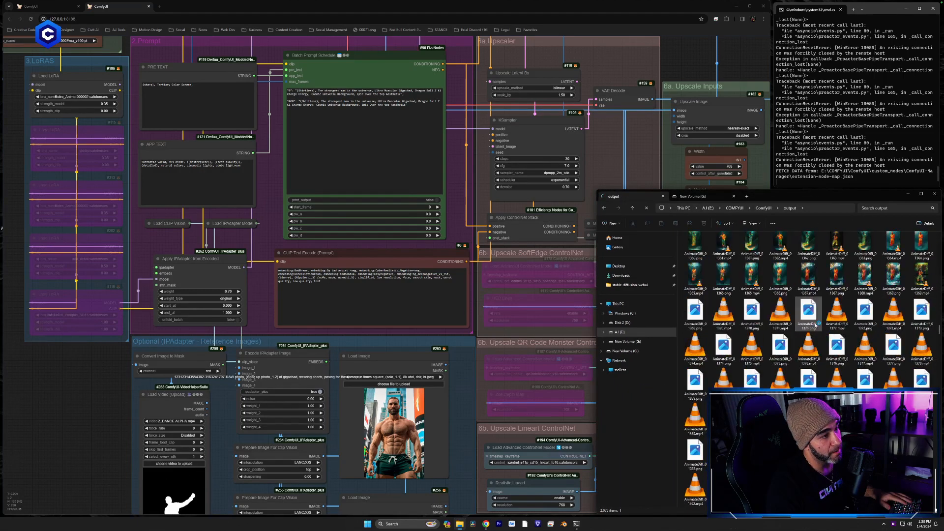
scroll(815, 325, down, 10)
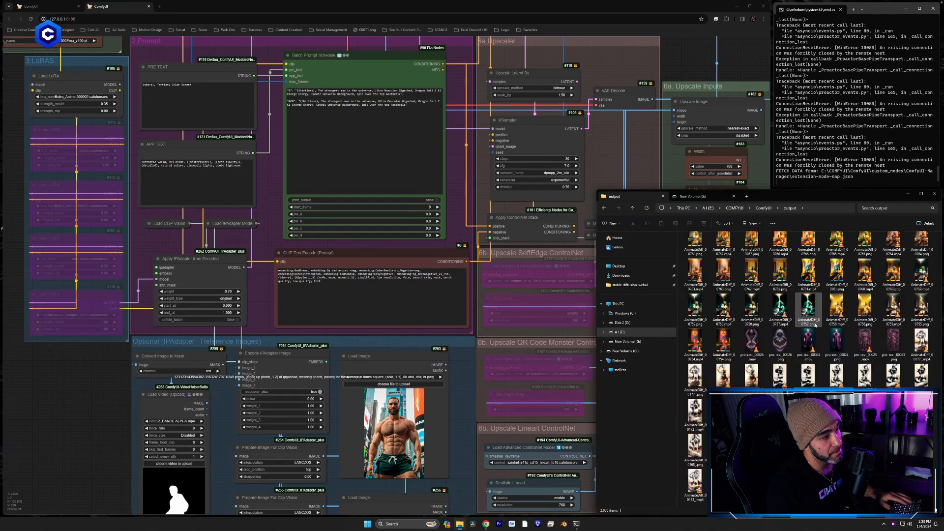
scroll(814, 325, up, 15)
scroll(815, 322, up, 15)
scroll(814, 322, up, 5)
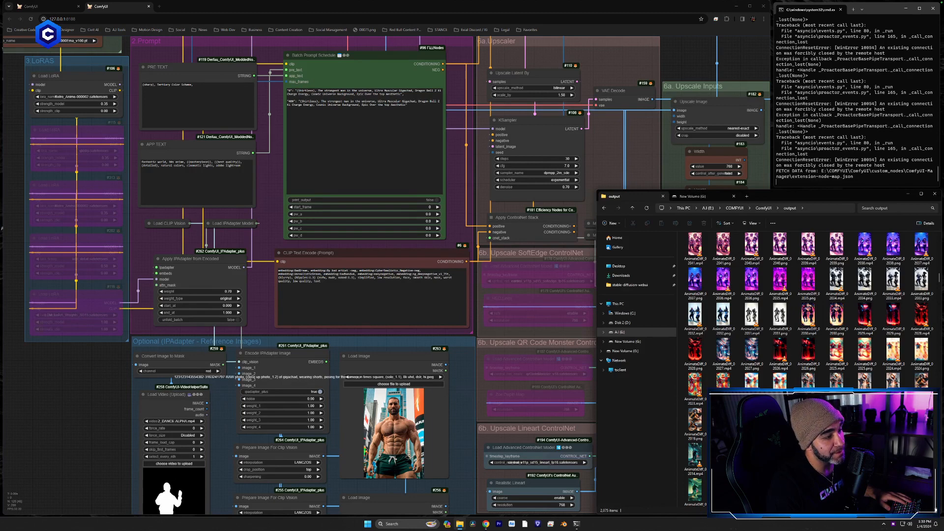
scroll(813, 378, up, 6)
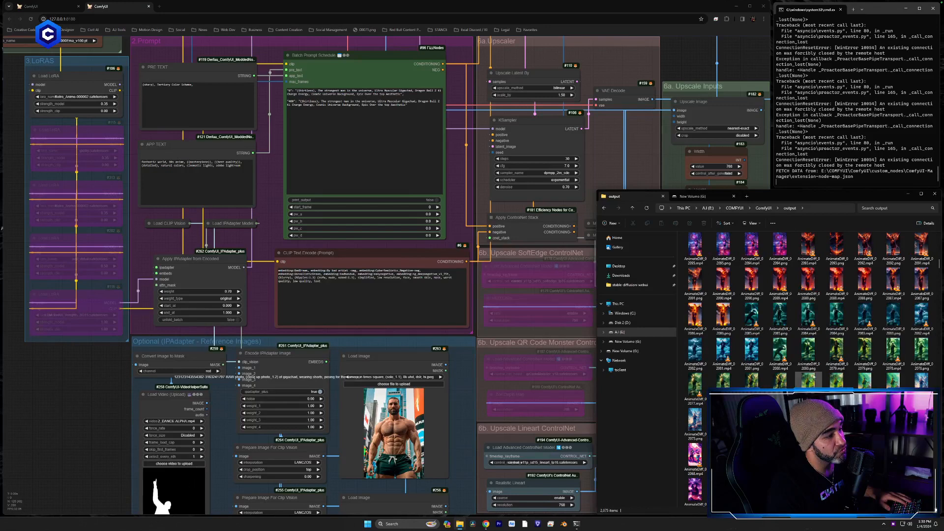
click(777, 313)
click(779, 381)
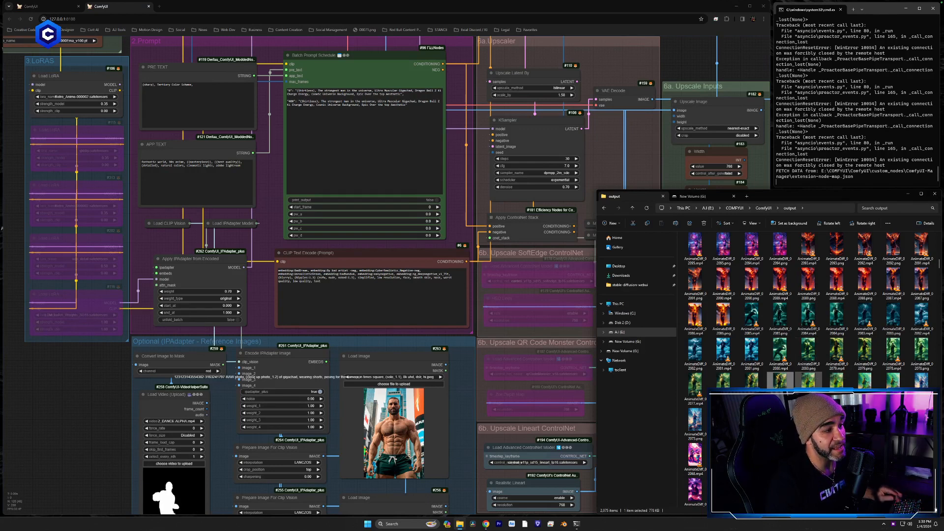
Load the workflow of the teal waterfall AnimateDiff render into ComfyUI from its saved PNG in the output folder.
scroll(846, 328, down, 5)
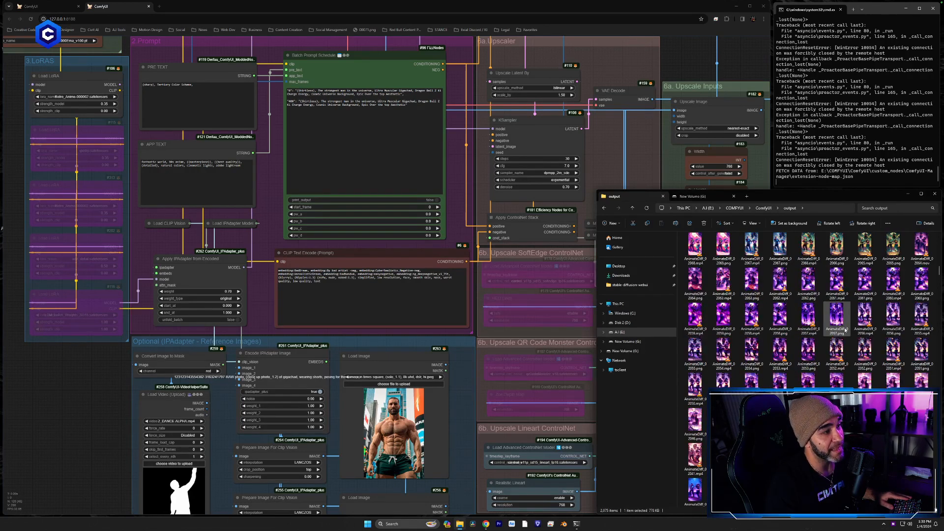
scroll(837, 329, up, 5)
click(752, 315)
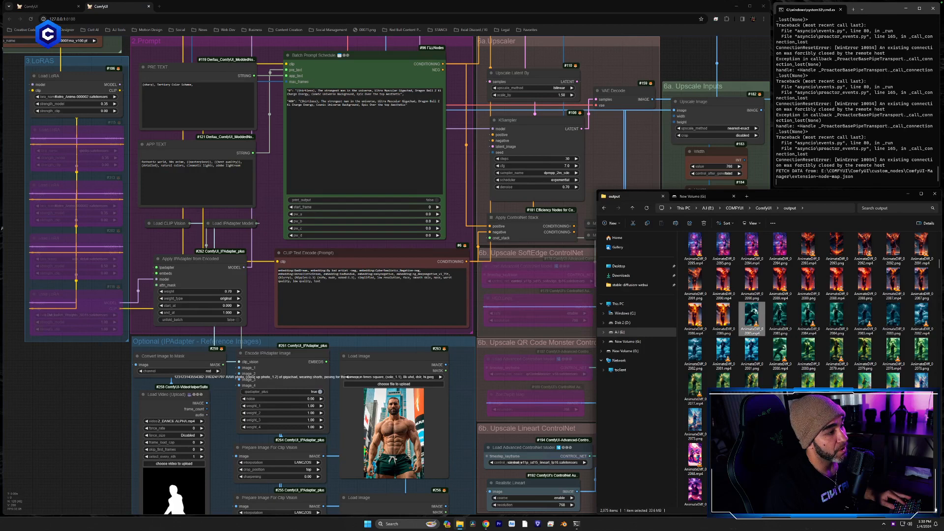
drag(778, 311, 94, 394)
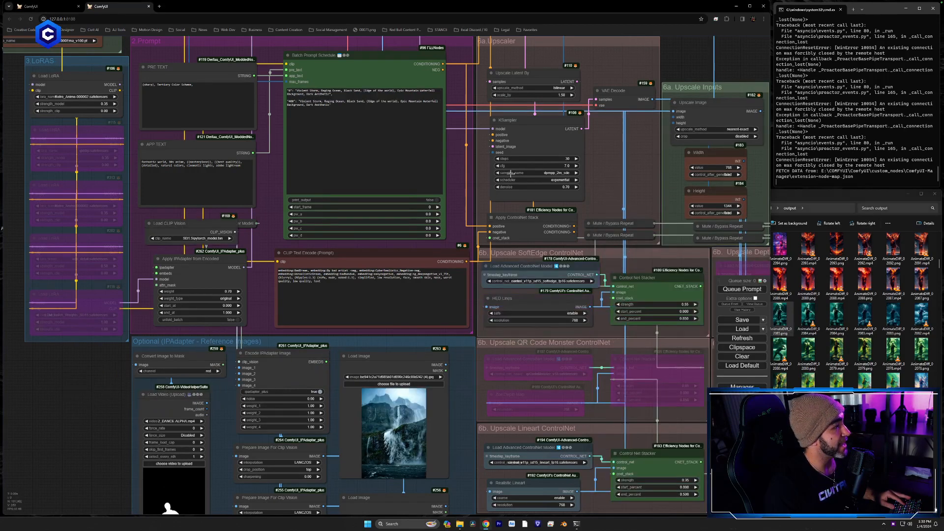
Examine the loaded workflow's low-res video outputs and the video in the Preview / Test Gallery group.
drag(598, 147, 302, 517)
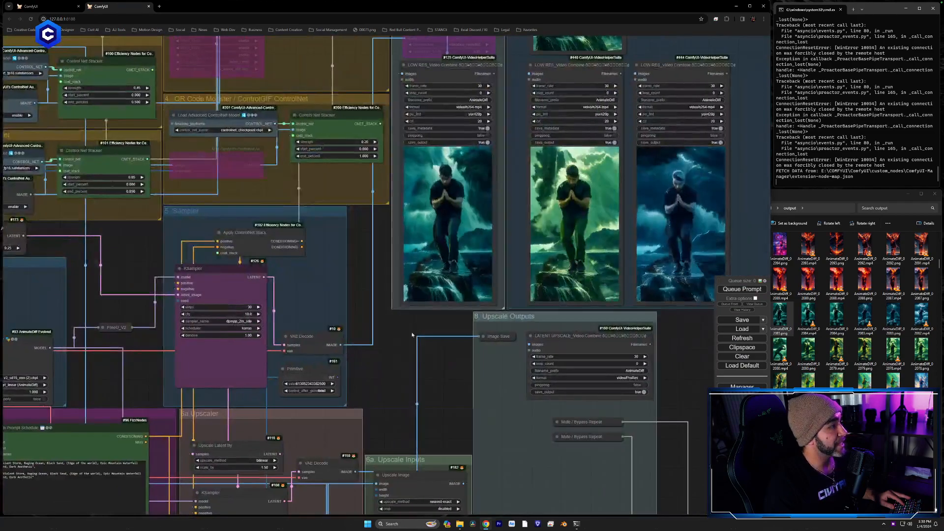
scroll(405, 329, up, 8)
drag(379, 132, 295, 321)
scroll(328, 308, up, 2)
scroll(313, 306, down, 4)
scroll(314, 305, down, 1)
scroll(295, 322, up, 3)
scroll(294, 377, down, 8)
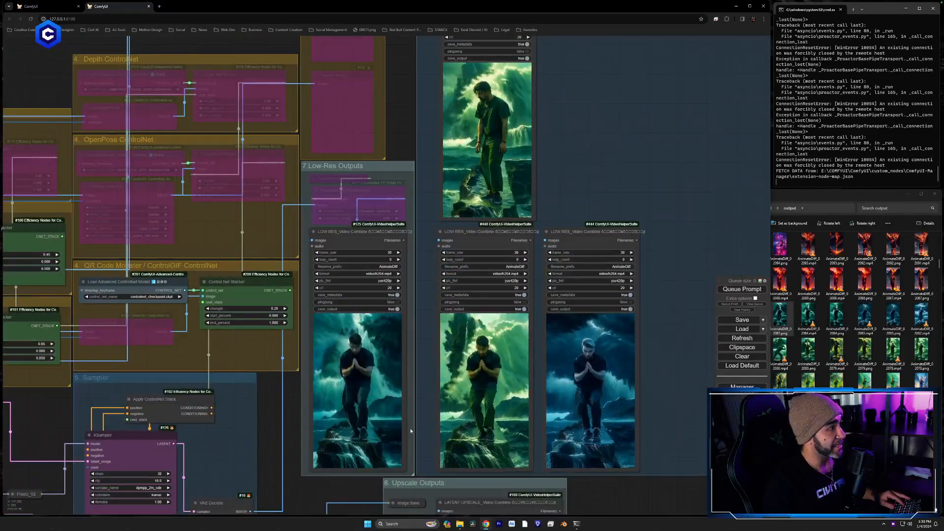
scroll(414, 418, up, 6)
scroll(414, 404, up, 4)
scroll(540, 175, down, 9)
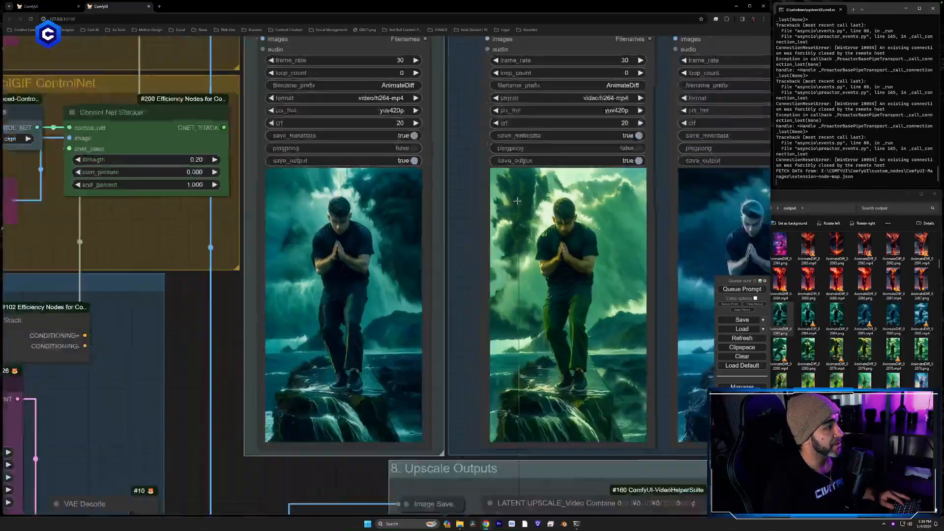
scroll(540, 175, down, 2)
drag(609, 86, 538, 370)
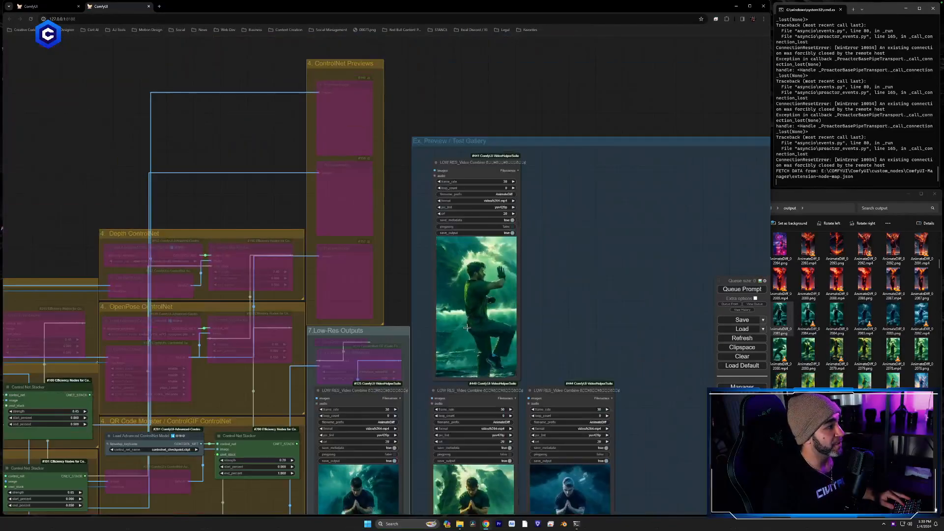
Examine the source footage in the Load Video (Upload) node and the neighbouring VAE Encode, Empty Latent Image and Latent Blend nodes.
drag(72, 219, 645, 96)
drag(387, 310, 686, 255)
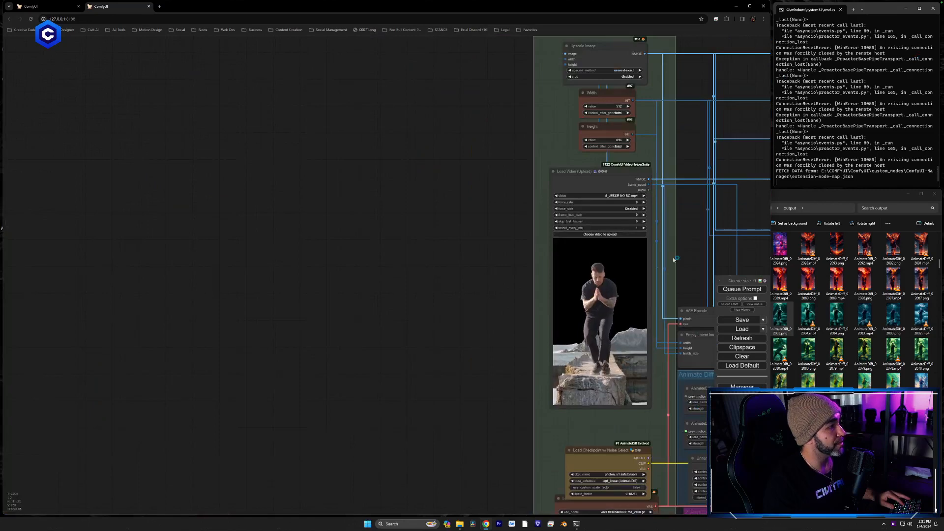
drag(432, 279, 264, 263)
scroll(363, 271, up, 5)
scroll(364, 270, down, 1)
scroll(319, 270, up, 1)
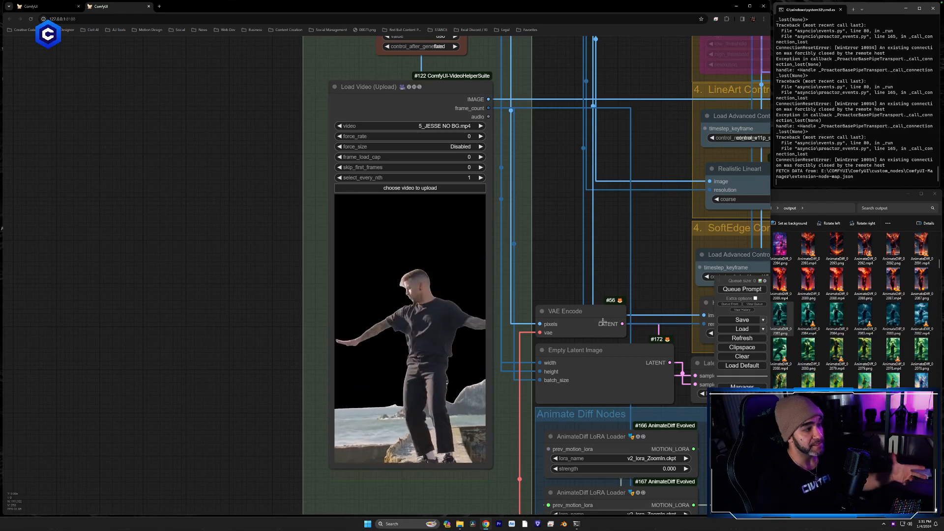
drag(603, 322, 602, 321)
drag(742, 444, 601, 348)
drag(697, 261, 658, 293)
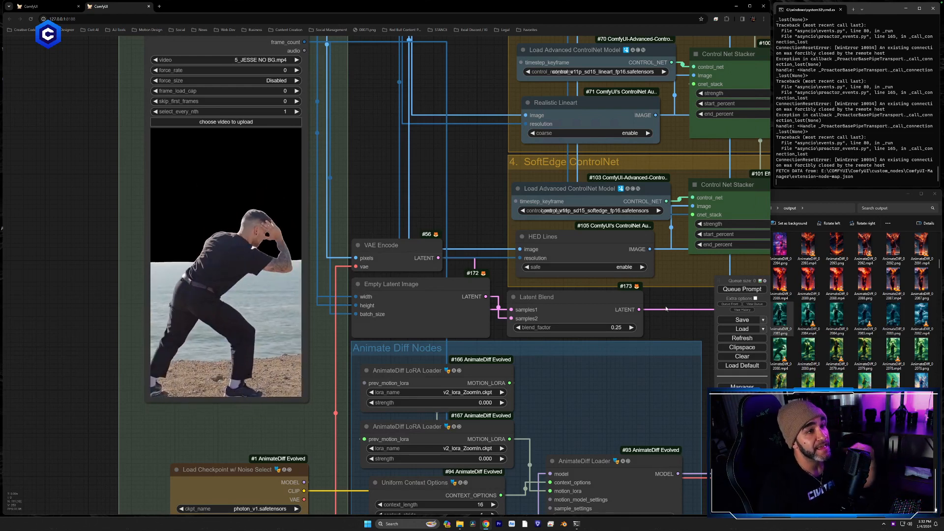
Inspect the green mountain and black-and-white waterfall images in the IPAdapter Reference Images group.
drag(740, 432, 567, 305)
drag(614, 467, 485, 52)
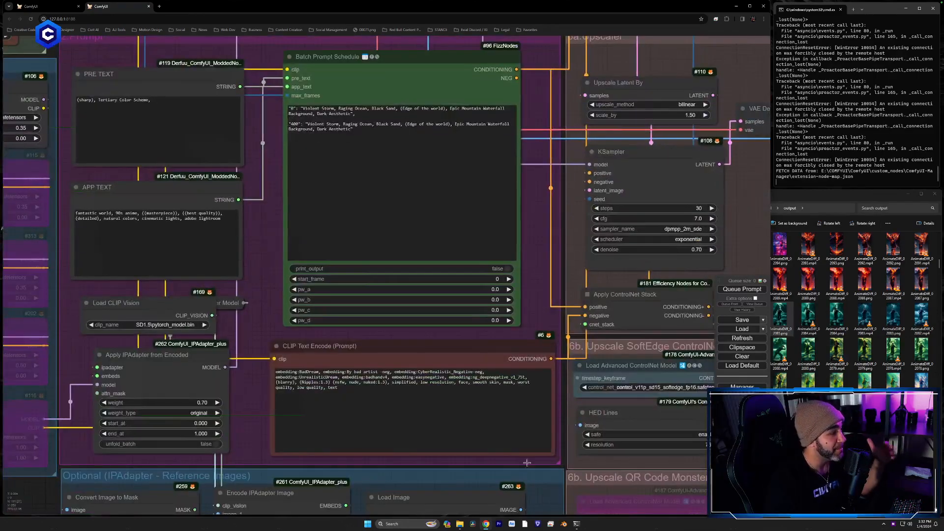
drag(552, 499, 519, 13)
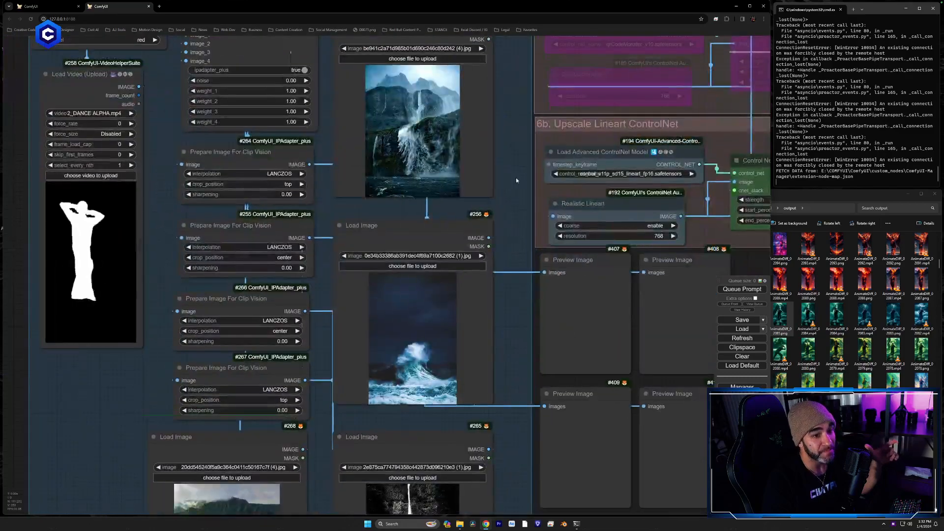
drag(508, 356, 576, 148)
scroll(576, 311, up, 3)
drag(562, 332, 646, 324)
scroll(583, 340, up, 3)
scroll(584, 341, down, 1)
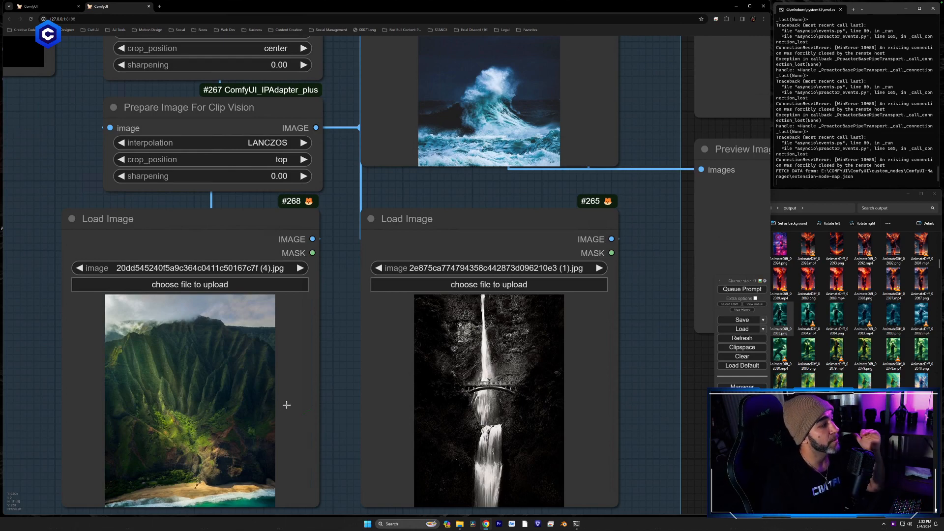
drag(347, 365, 377, 334)
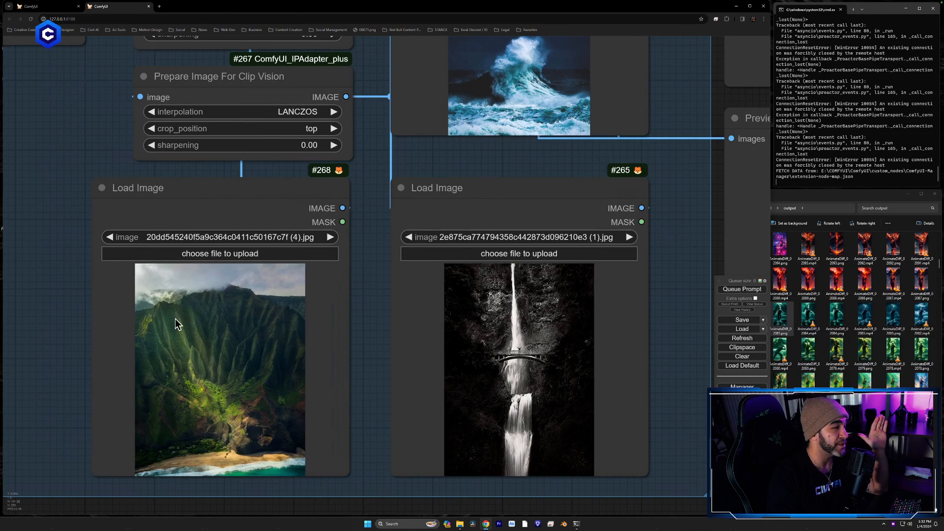
drag(369, 311, 259, 315)
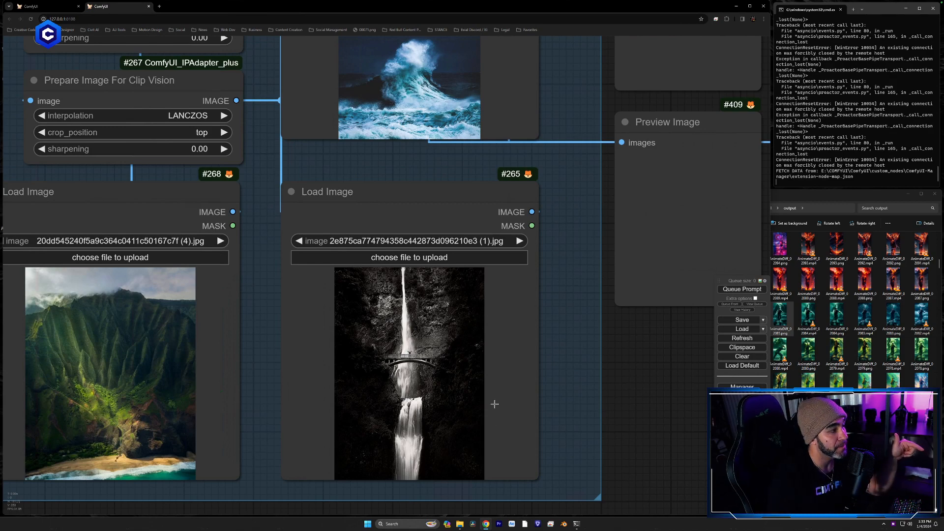
Inspect the ocean wave and blue mountain waterfall reference images alongside their Prepare Image For Clip Vision nodes.
drag(582, 341, 565, 512)
drag(536, 216, 503, 179)
drag(512, 320, 527, 436)
drag(516, 298, 514, 355)
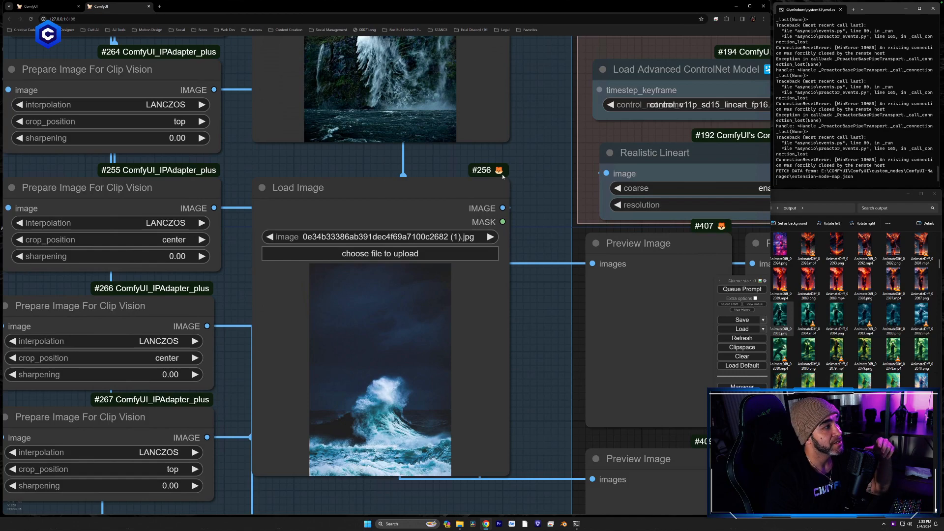
drag(518, 173, 536, 313)
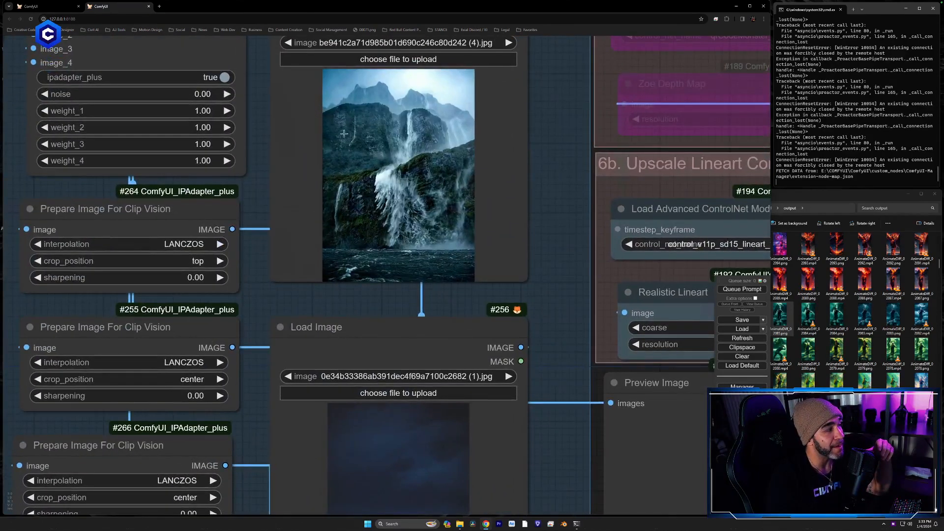
drag(554, 359, 550, 205)
drag(551, 444, 539, 175)
Review the negative prompt and the Batch Prompt Schedule entries at frames 0 and 400.
drag(555, 339, 560, 530)
drag(539, 80, 557, 529)
drag(553, 204, 560, 469)
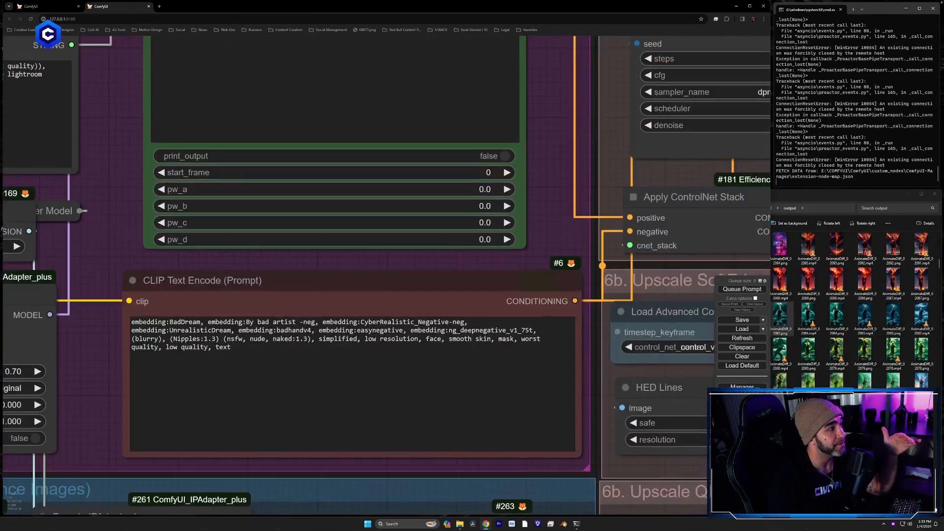
drag(560, 162, 562, 471)
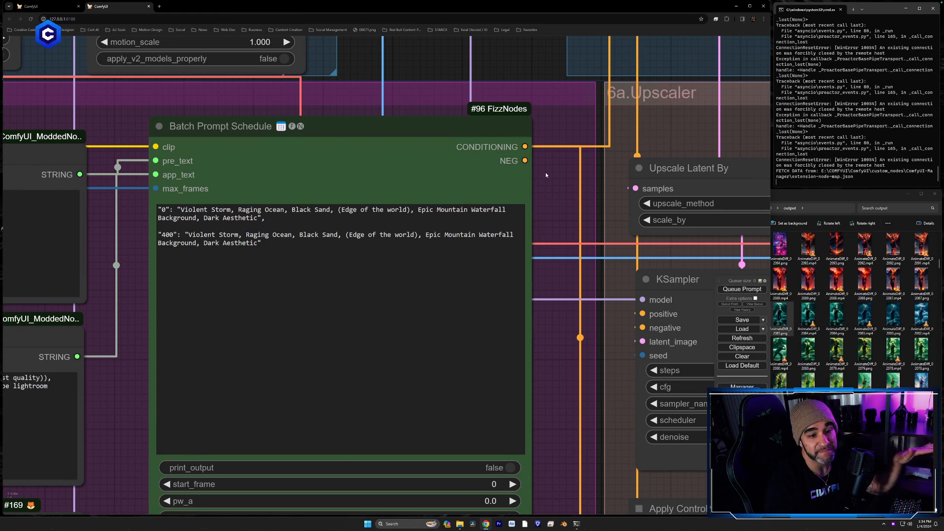
Compare the low-res video outputs with a close-up of the green-lit gallery video.
drag(549, 177, 207, 407)
drag(703, 153, 310, 460)
scroll(313, 456, down, 4)
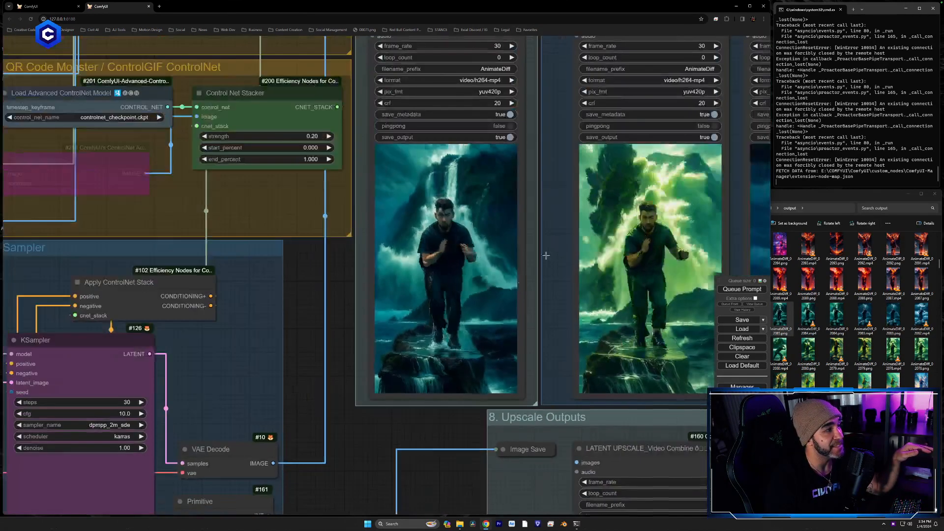
drag(552, 199, 529, 278)
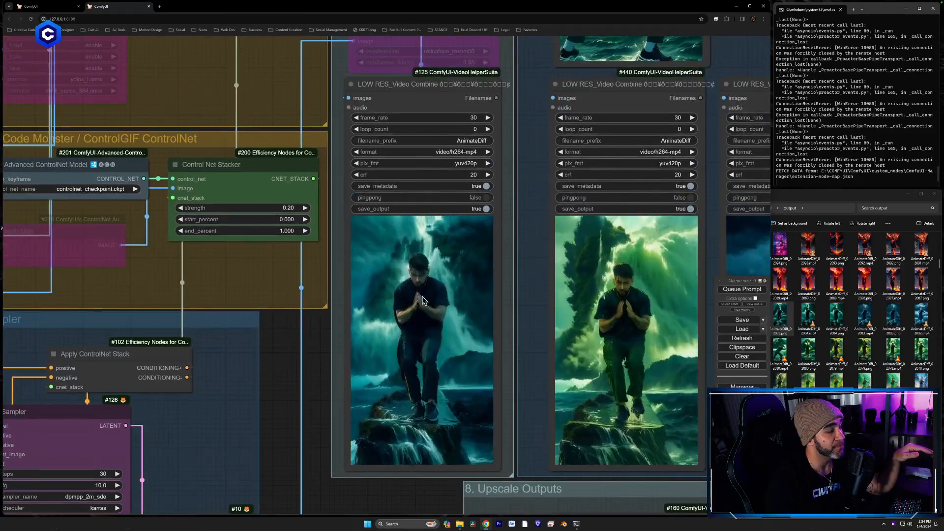
drag(408, 425, 407, 430)
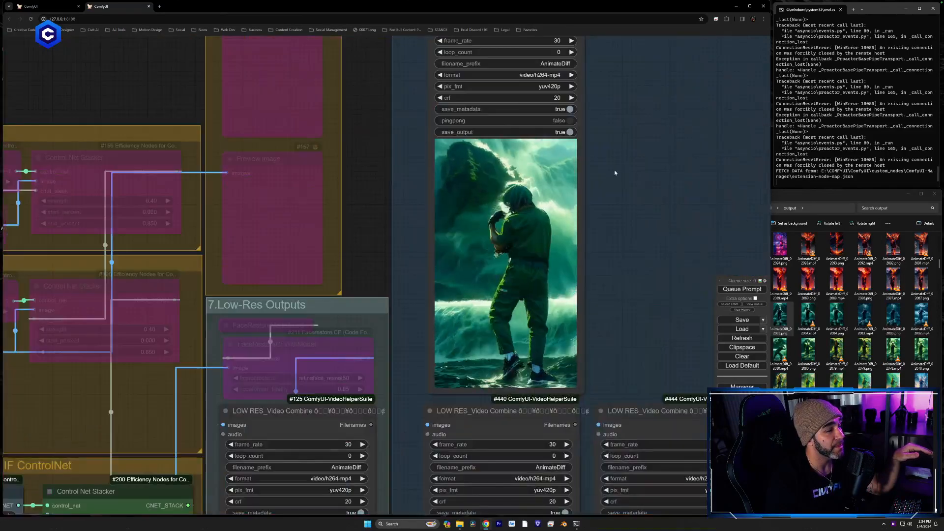
scroll(606, 277, up, 5)
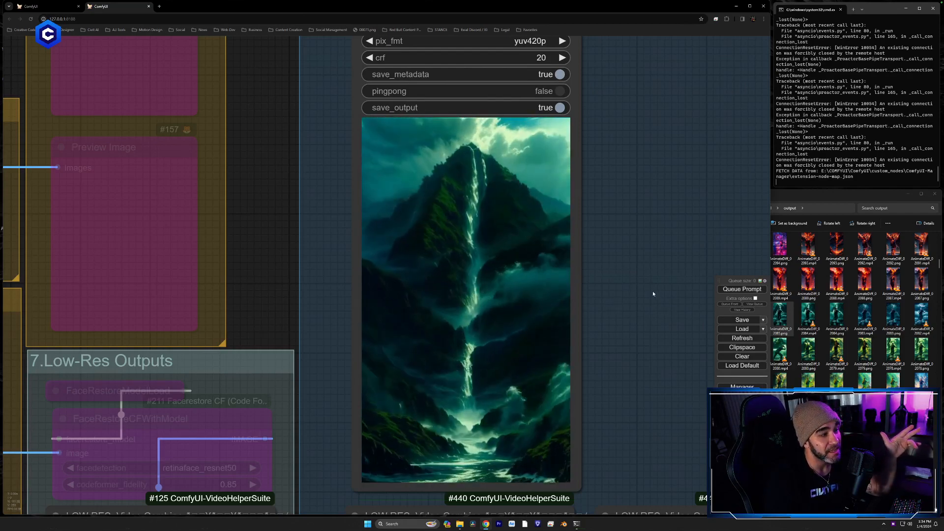
Return to the File Explorer output window and open the 2023-12-30_07-32AM folder of rendered frames.
click(799, 200)
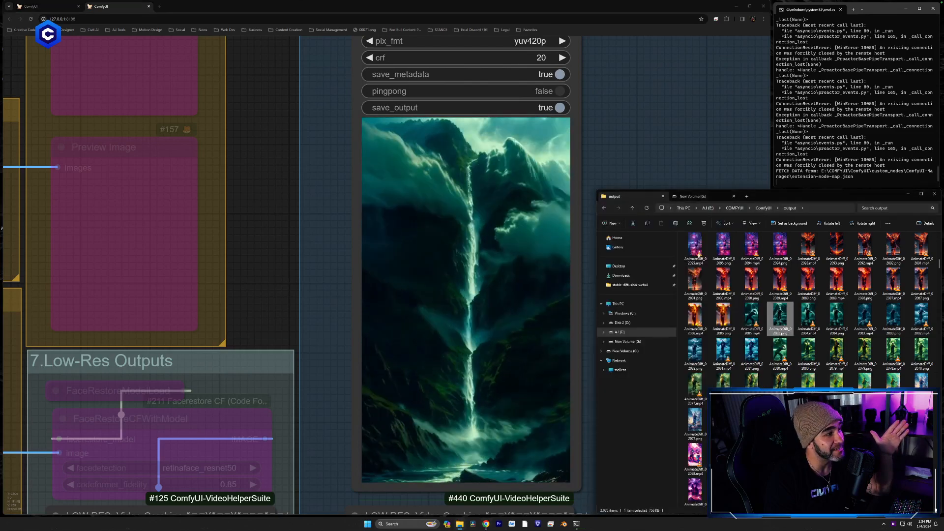
scroll(744, 285, up, 5)
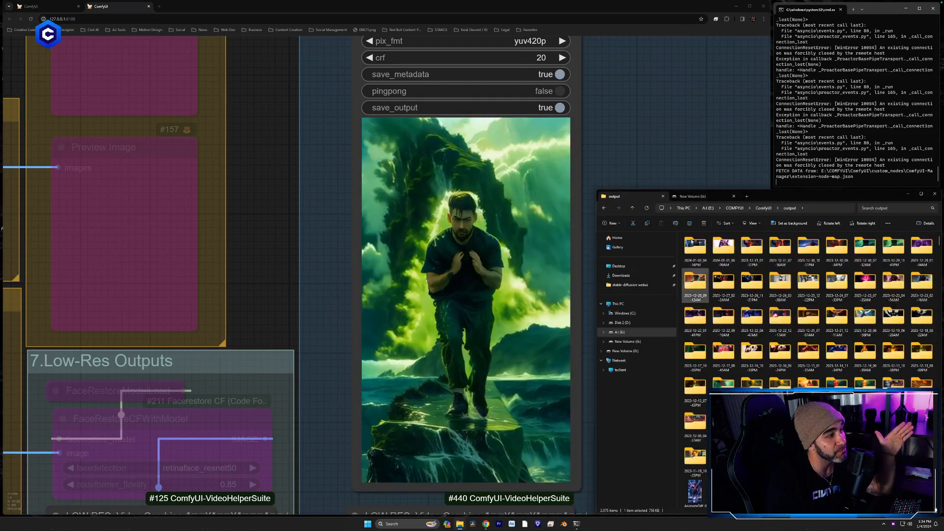
click(856, 243)
double_click(856, 243)
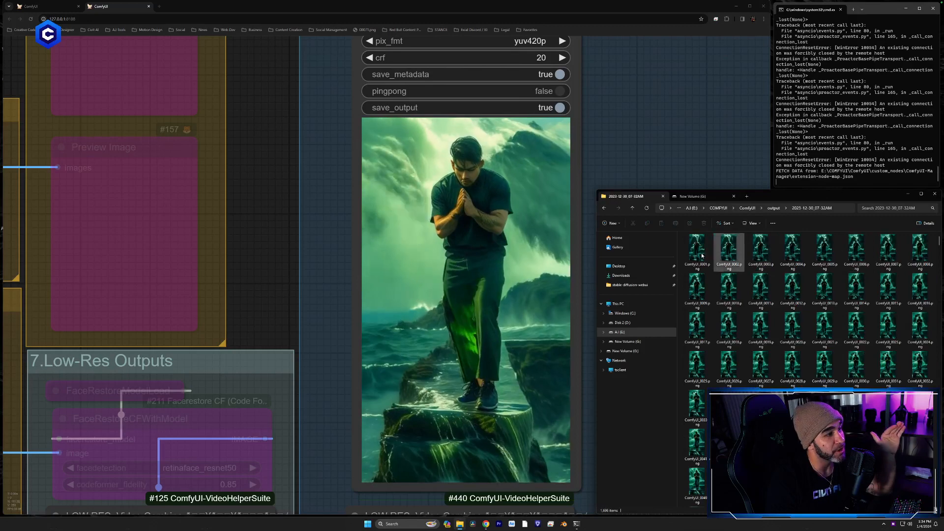
Open the first frame, ComfyUI_0001.png, in the DJV player as an image sequence and reposition the player window.
right_click(698, 254)
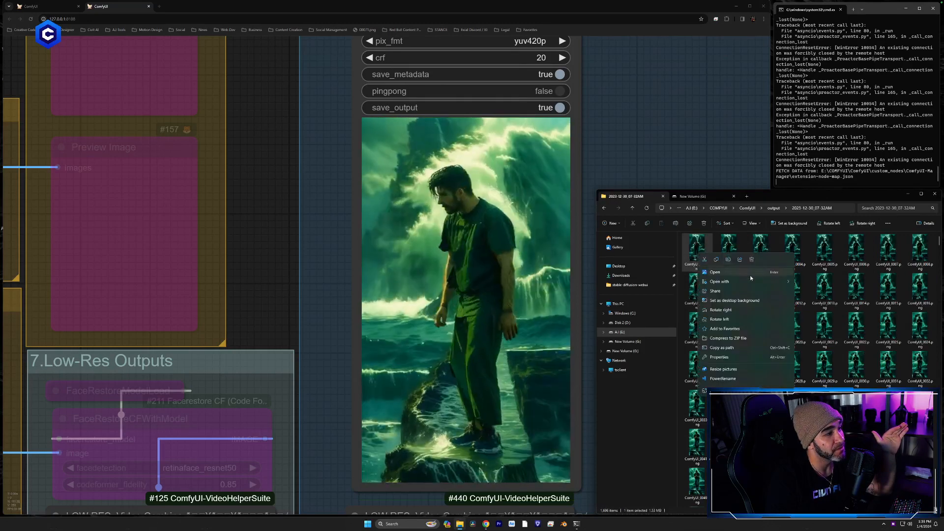
mouse_move(780, 284)
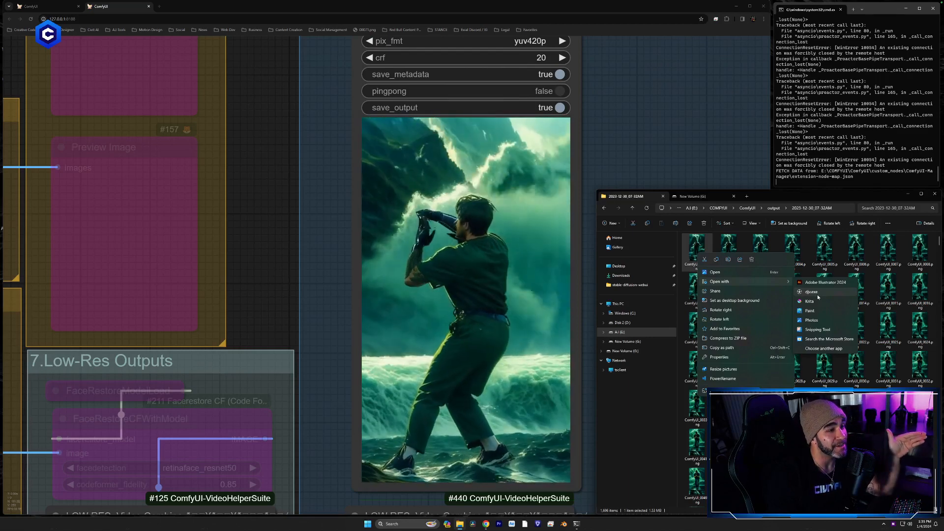
click(817, 294)
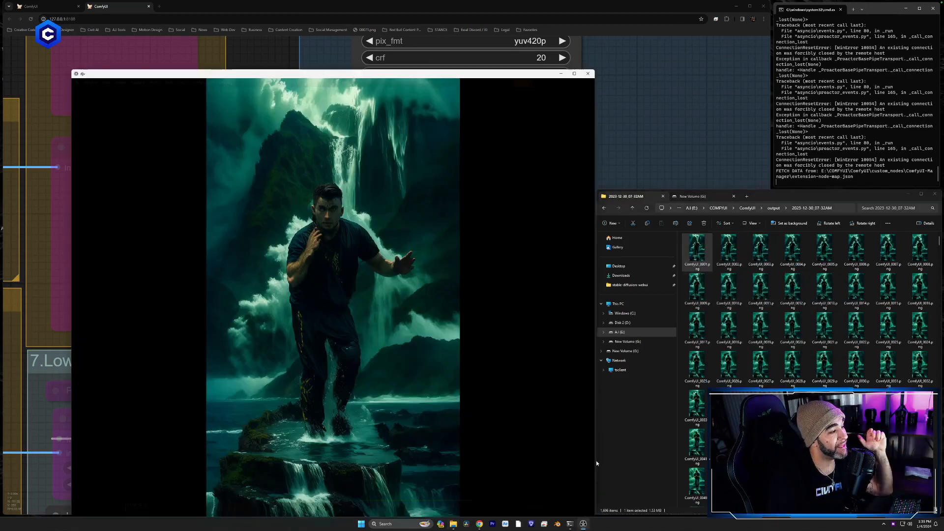
drag(378, 77, 438, 53)
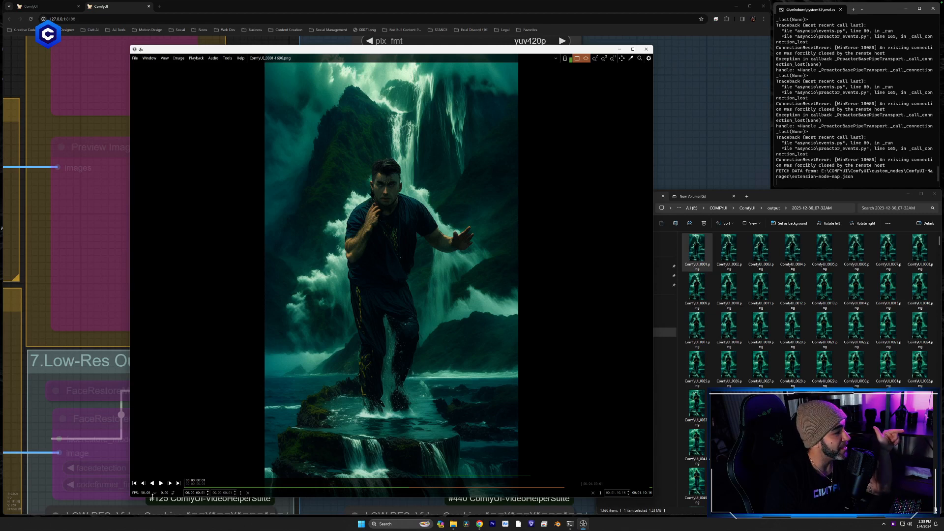
Check the playback speed options, play the rendered image sequence, and close the player.
click(154, 493)
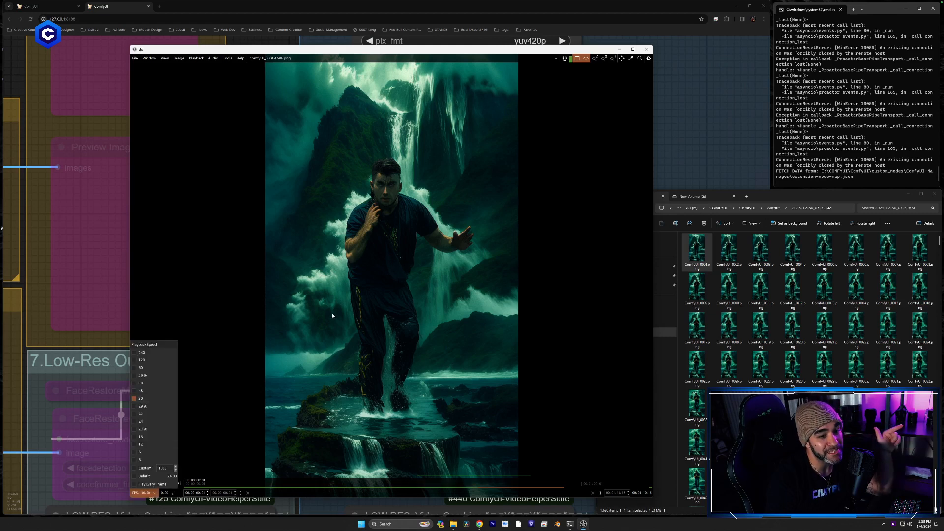
click(388, 307)
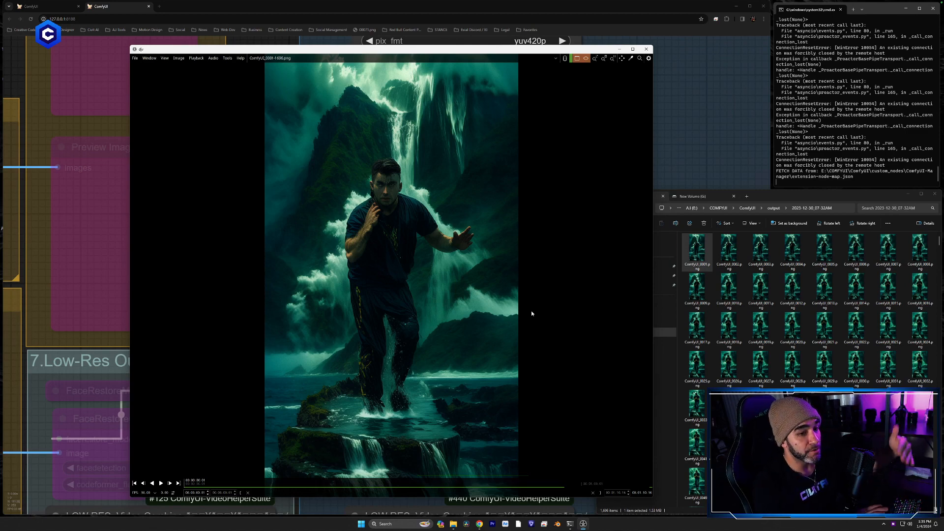
key(space)
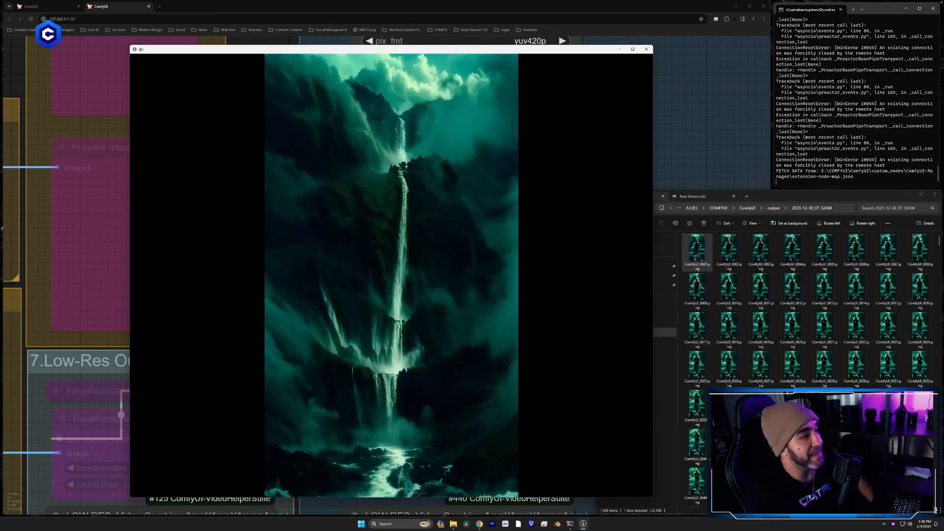
mouse_move(354, 73)
click(646, 49)
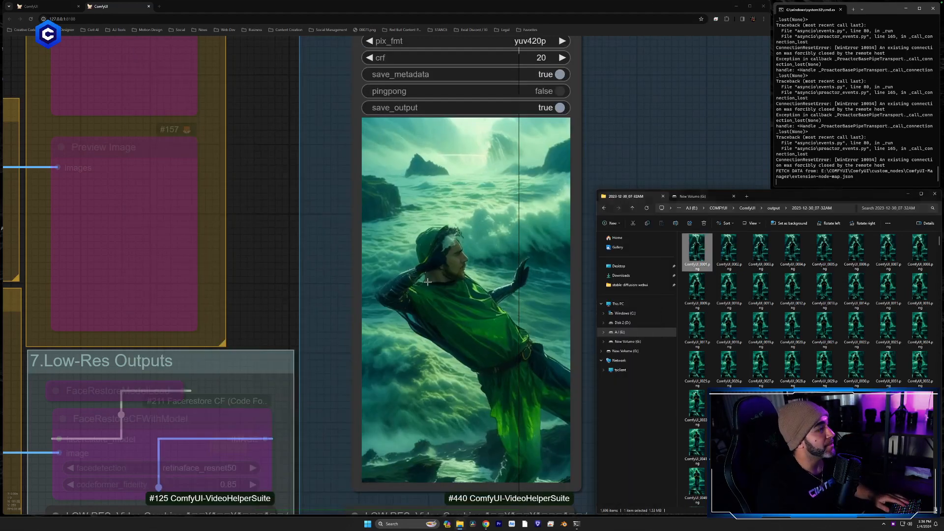
Switch to the other open ComfyUI workflow and find the mask video nodes in its IPAdapter reference images group.
click(337, 291)
scroll(337, 292, down, 5)
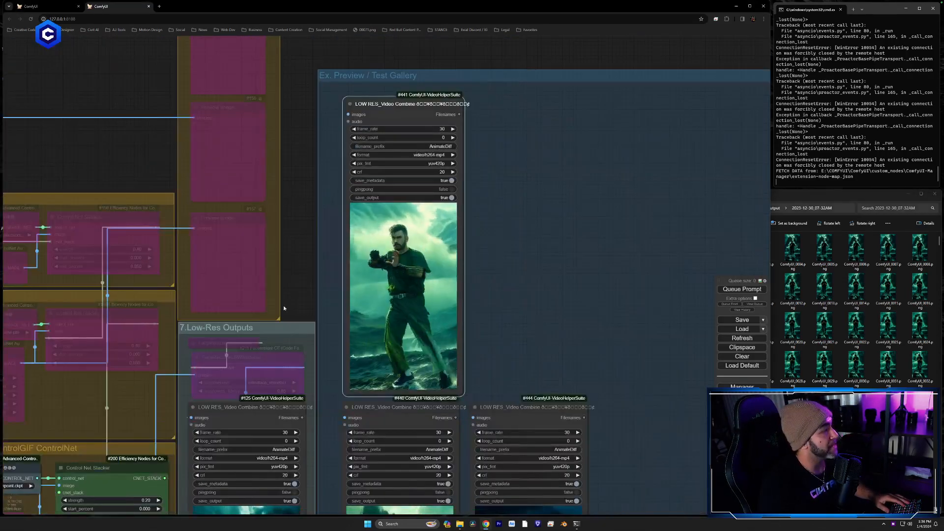
drag(122, 507, 662, 219)
drag(400, 431, 760, 82)
drag(252, 351, 304, 18)
drag(287, 273, 227, 191)
click(61, 7)
drag(208, 354, 700, 3)
drag(255, 413, 796, 13)
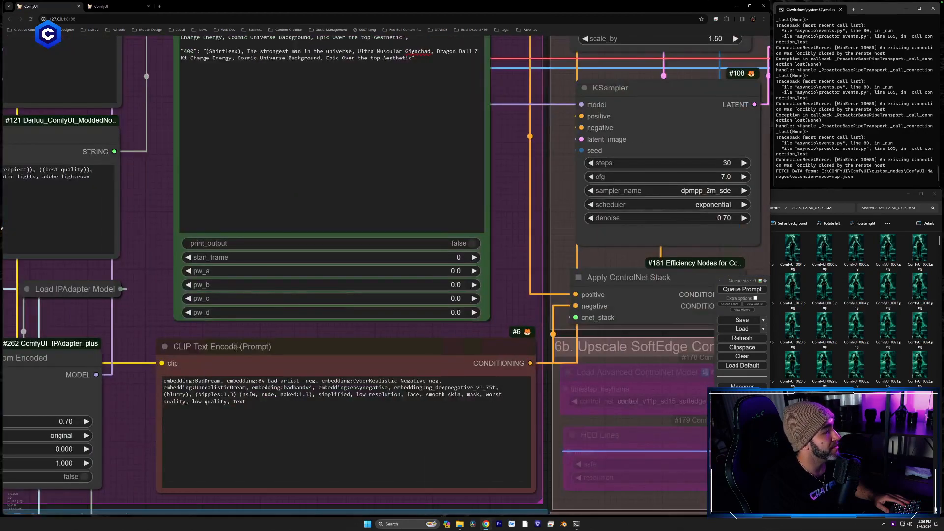
scroll(241, 346, down, 13)
scroll(190, 380, up, 10)
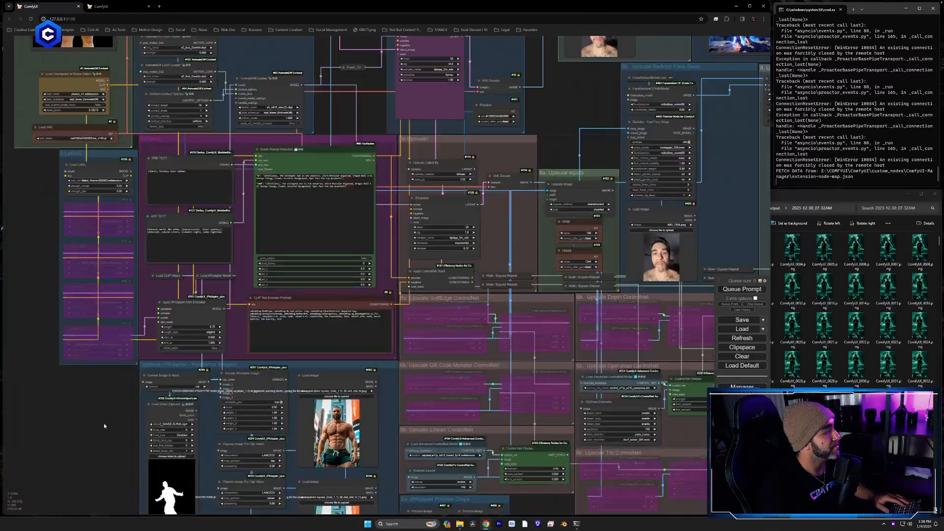
scroll(249, 279, up, 6)
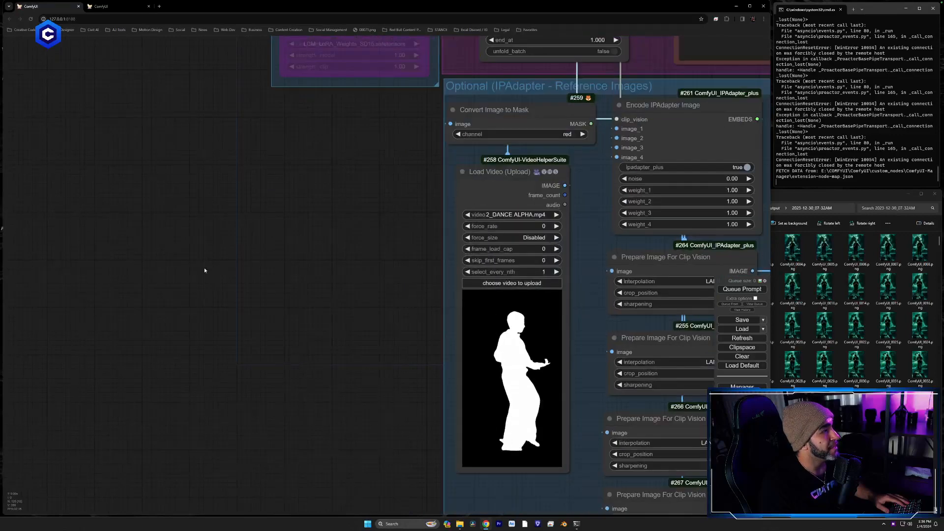
Move the Load Video (Upload) and Convert Image to Mask nodes out of the IPAdapter reference images group.
drag(222, 264, 80, 301)
drag(377, 205, 183, 219)
drag(374, 144, 167, 143)
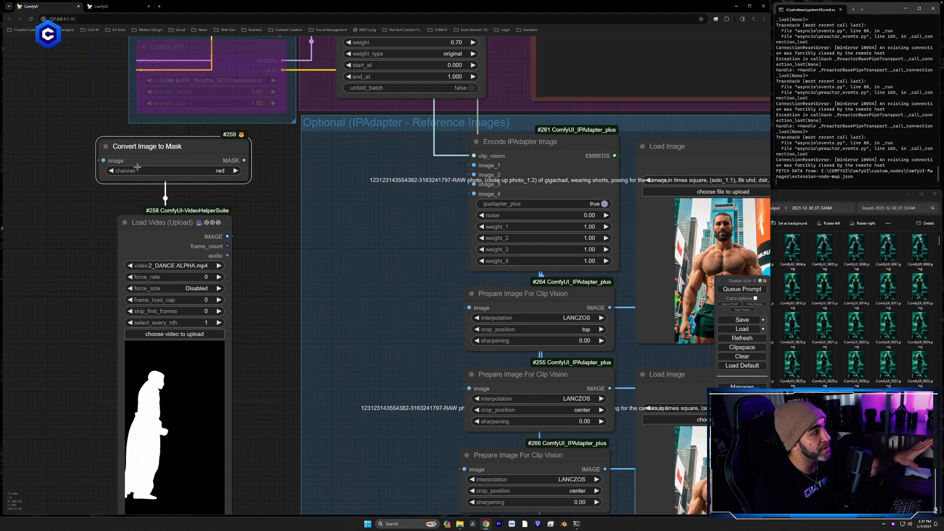
Move the mask video and Convert Image to Mask nodes back into the IPAdapter reference images group, placed close together.
drag(162, 224, 366, 248)
drag(168, 147, 364, 155)
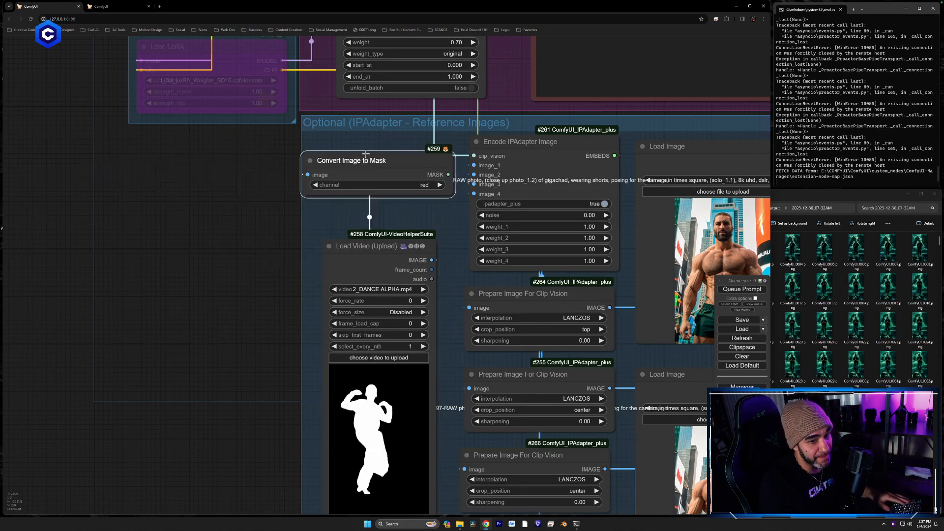
drag(374, 250, 374, 226)
Examine the alpha dance video, the IPAdapter reference images and the prompt nodes above them.
drag(266, 253, 213, 354)
mouse_move(393, 272)
mouse_down()
mouse_move(260, 123)
mouse_move(290, 130)
mouse_move(301, 122)
mouse_move(394, 277)
mouse_up()
drag(400, 312, 345, 204)
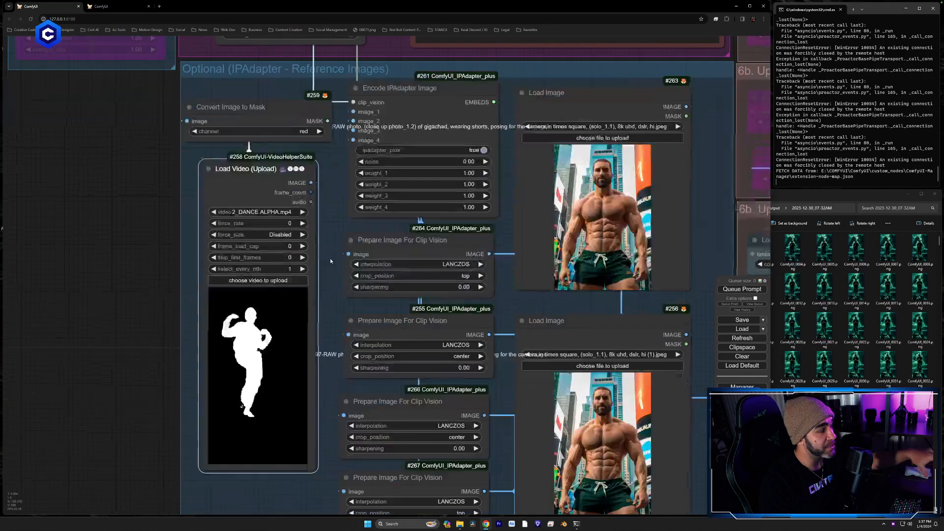
drag(325, 309, 330, 258)
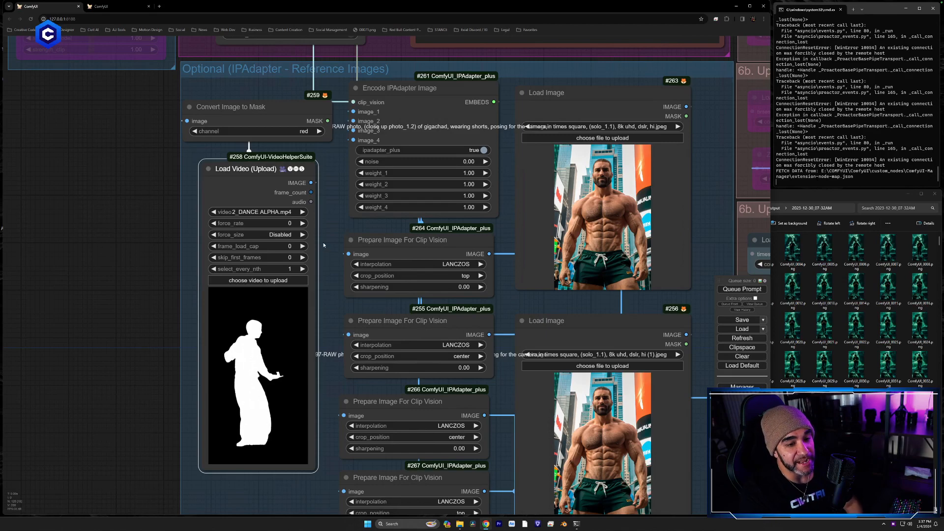
drag(714, 193, 567, 387)
scroll(583, 367, down, 4)
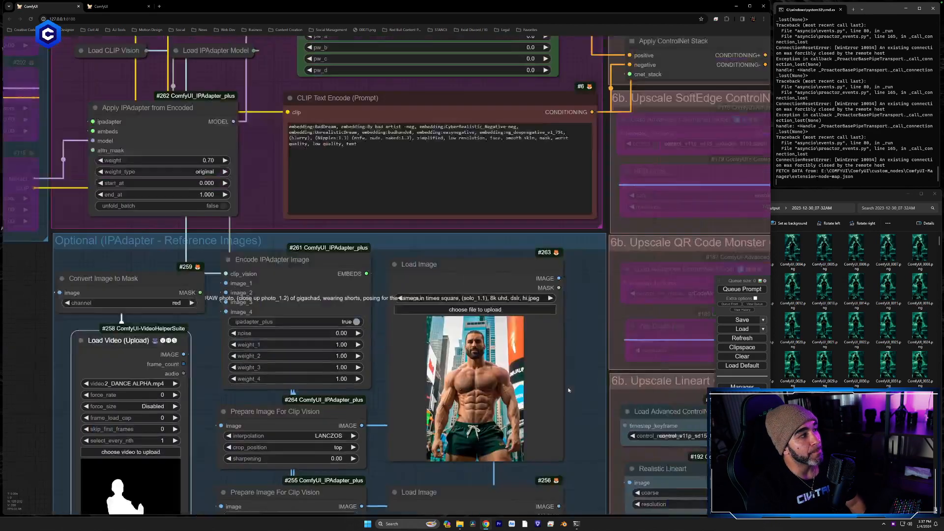
drag(651, 143, 600, 284)
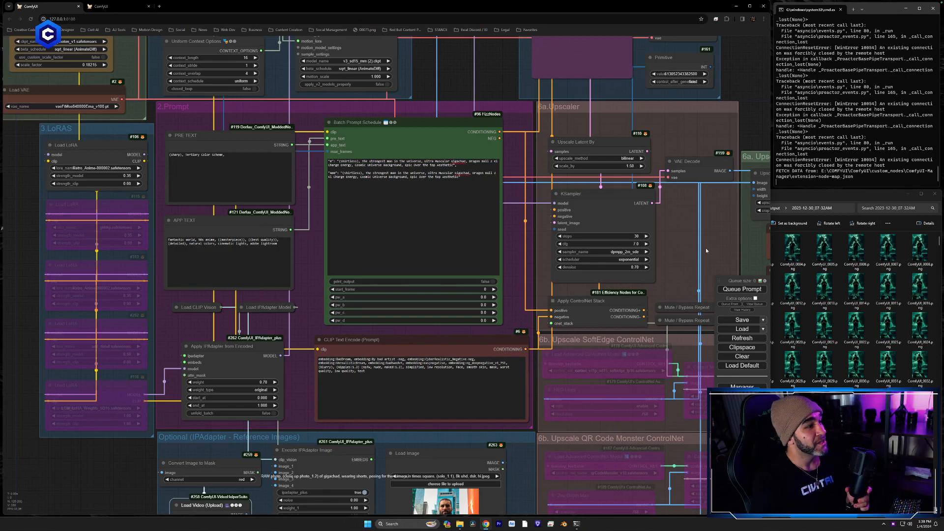
Look through the ComfyUI settings down to the end of the list and close them.
click(765, 282)
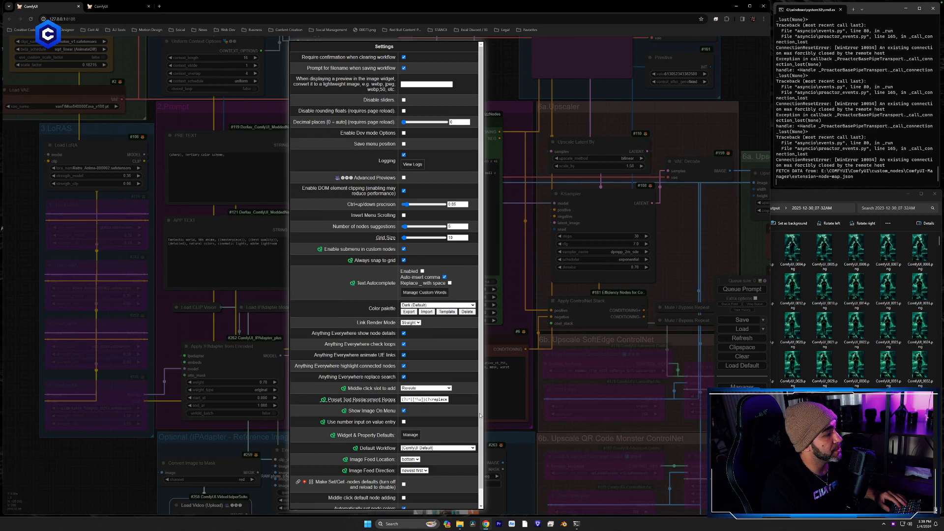
scroll(467, 418, down, 3)
click(400, 505)
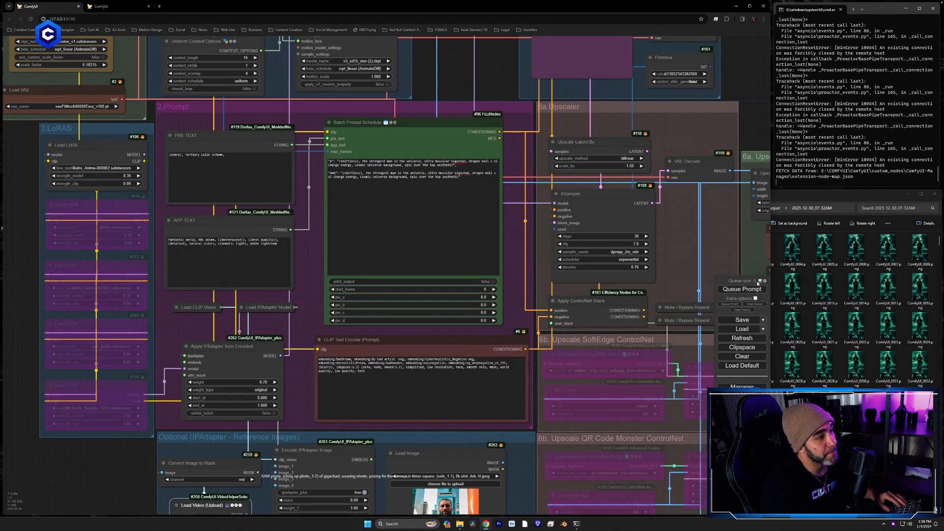
Set the Link Render Mode to Spline in the ComfyUI settings and inspect the node connections across the workflow.
click(765, 281)
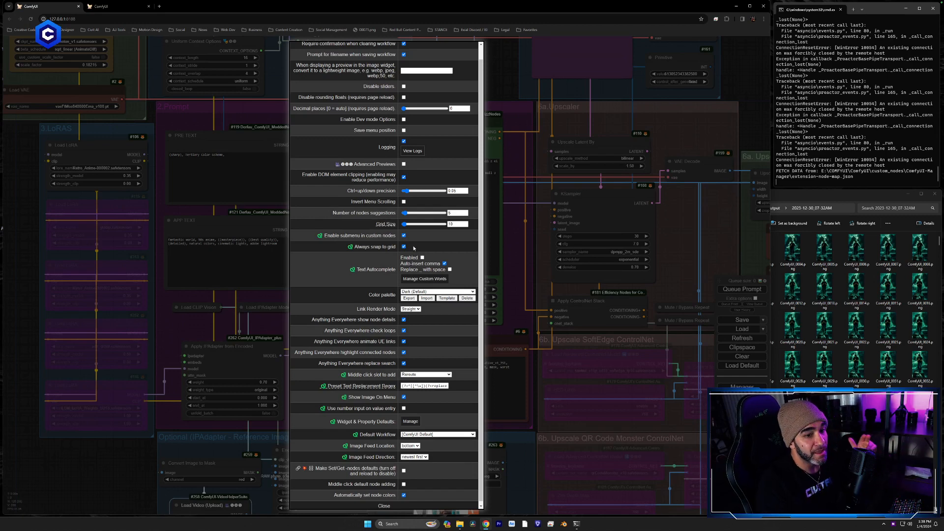
scroll(481, 348, down, 1)
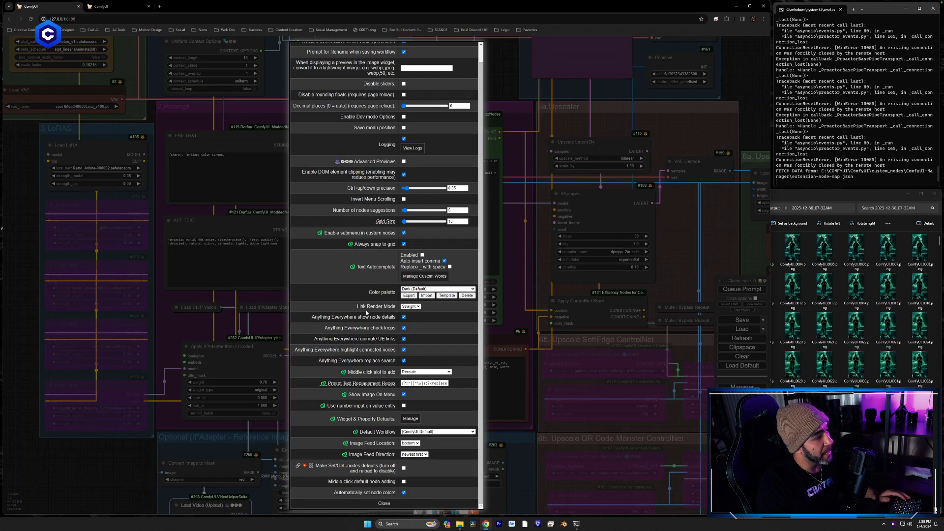
scroll(386, 309, up, 1)
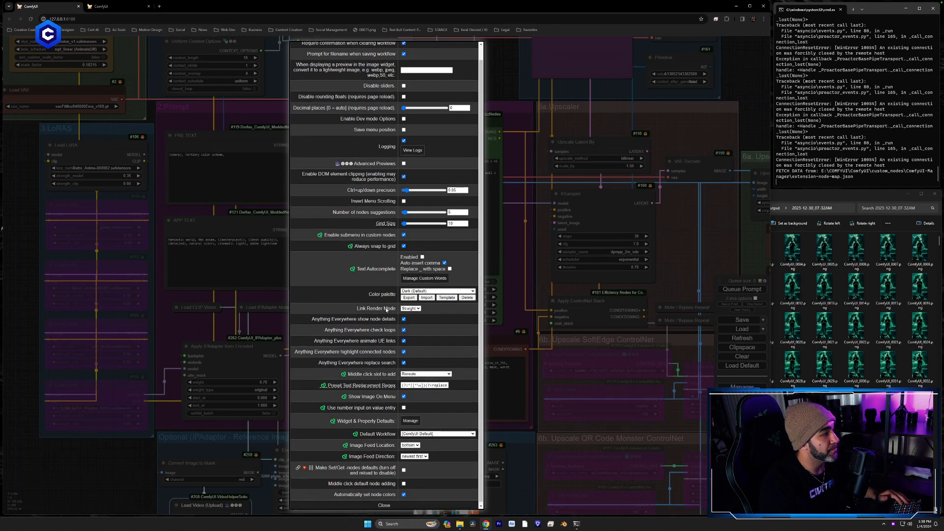
scroll(387, 309, down, 1)
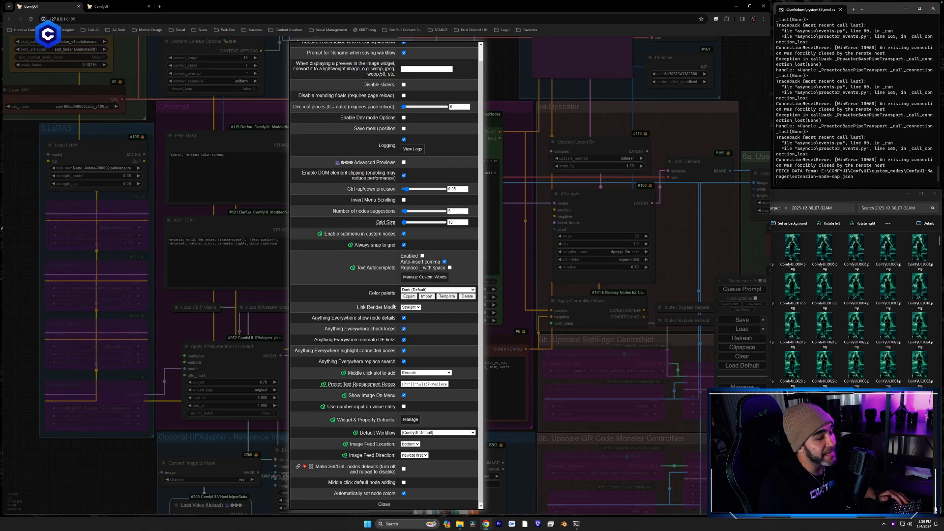
click(411, 308)
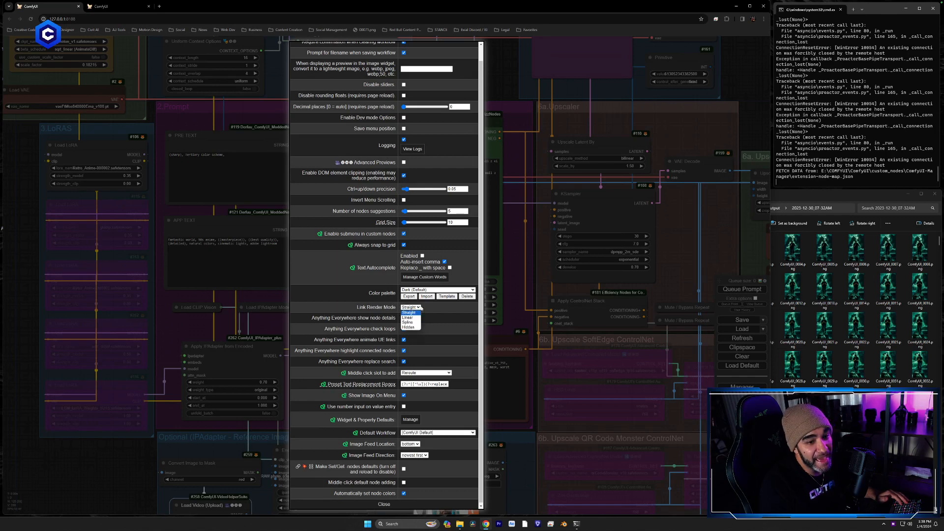
click(408, 322)
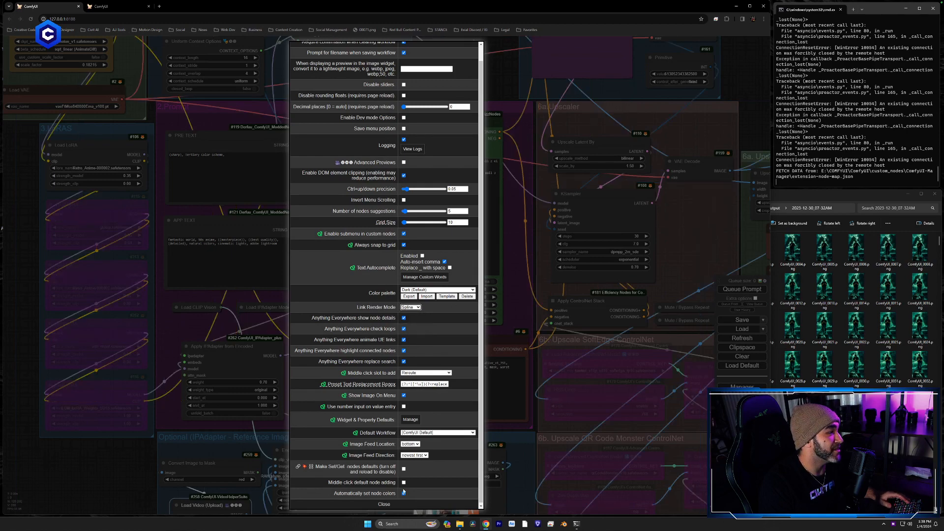
click(384, 503)
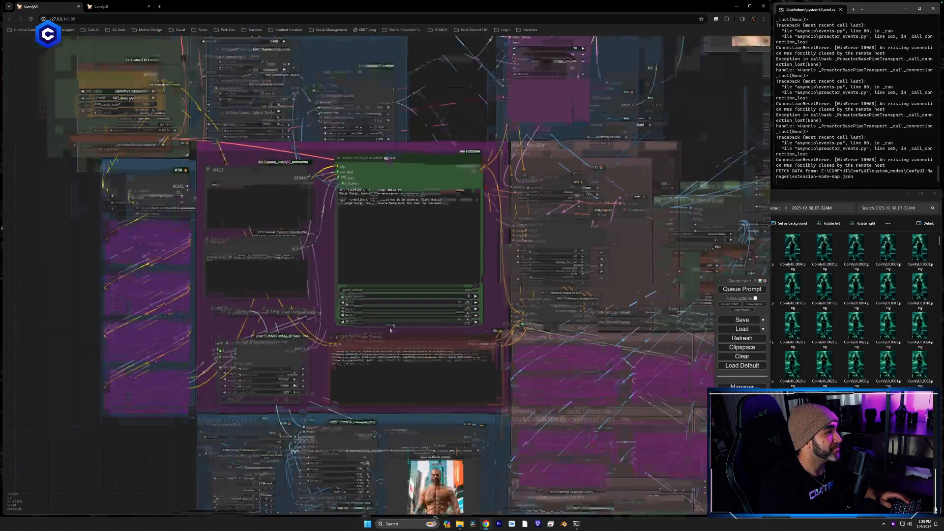
scroll(391, 331, down, 3)
drag(644, 159, 461, 209)
scroll(380, 367, down, 6)
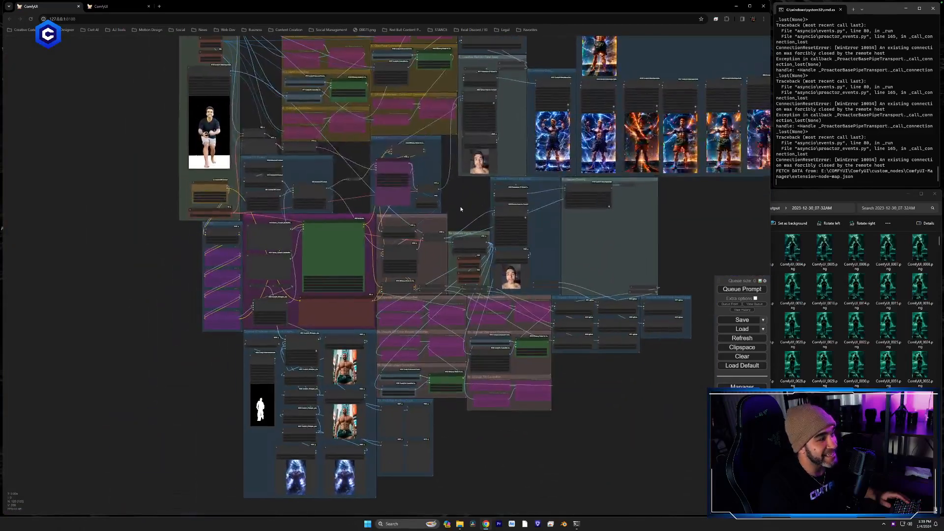
scroll(461, 209, up, 5)
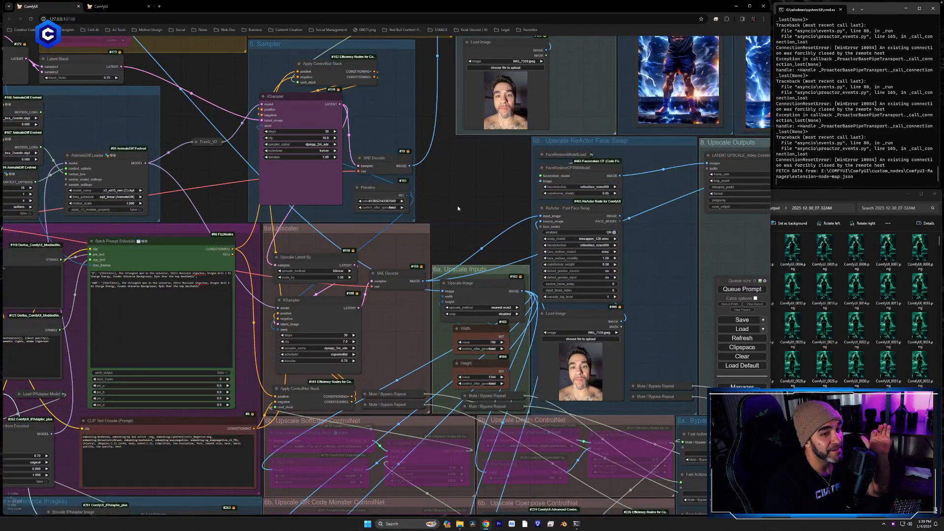
drag(456, 211, 475, 233)
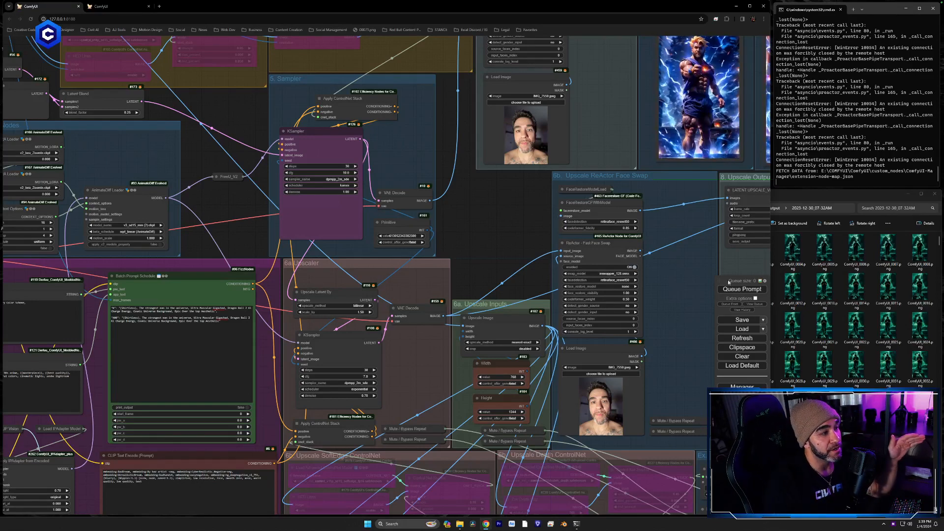
Set the Link Render Mode to Linear and inspect the connections around the sampler and ControlNet groups.
click(764, 281)
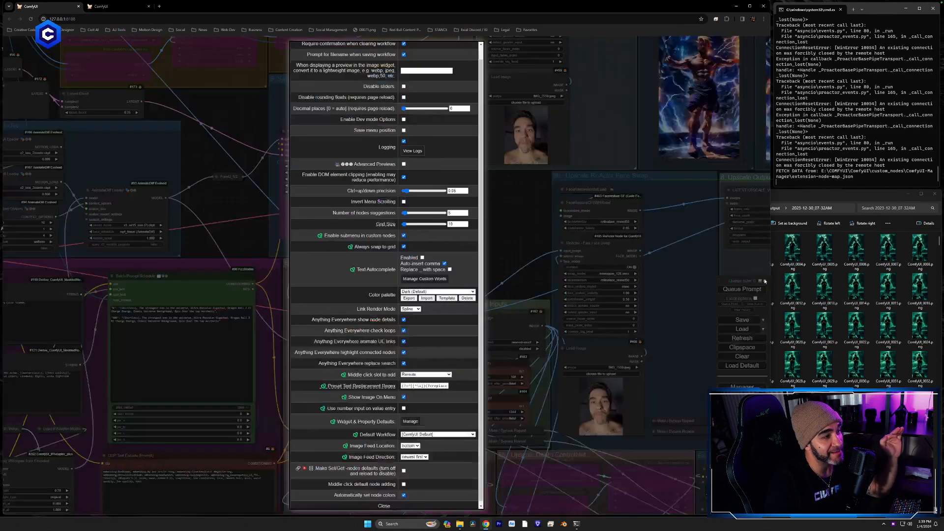
click(417, 309)
click(417, 320)
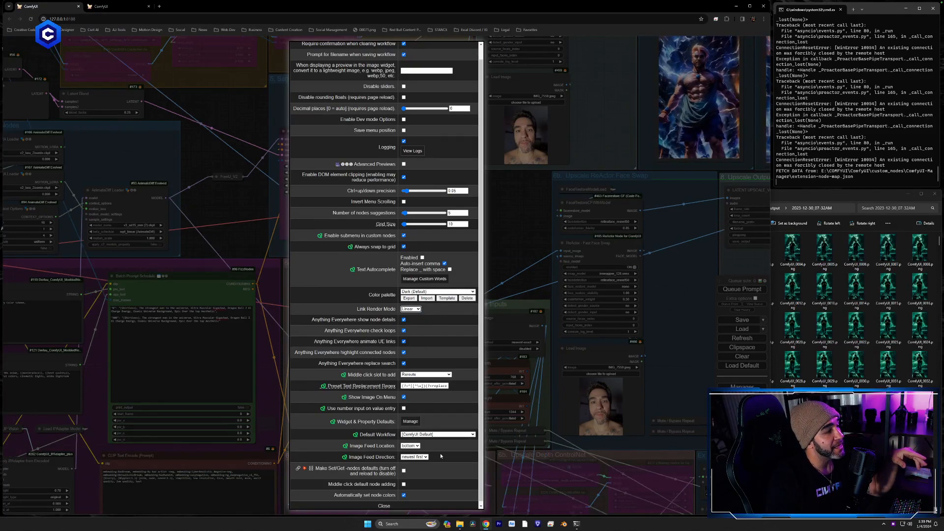
click(493, 242)
scroll(627, 361, down, 5)
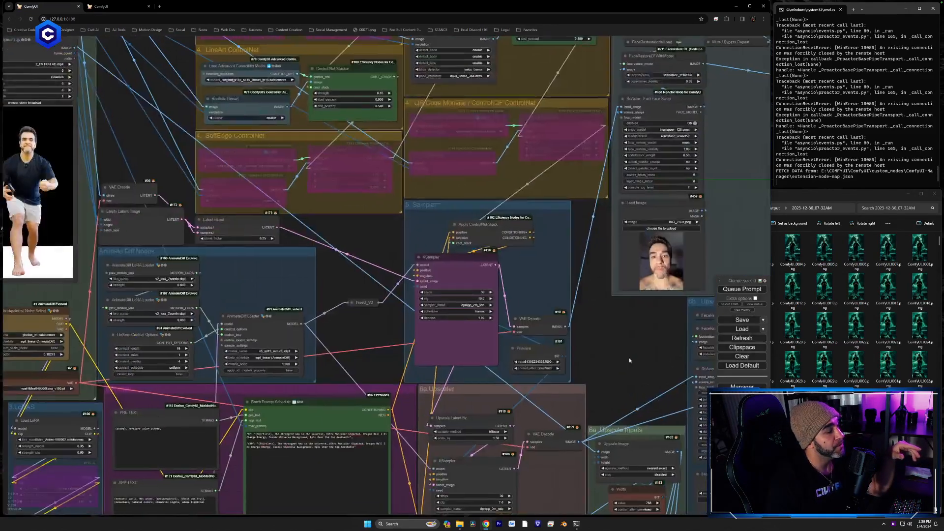
scroll(496, 250, up, 3)
drag(496, 250, 446, 243)
scroll(537, 359, up, 3)
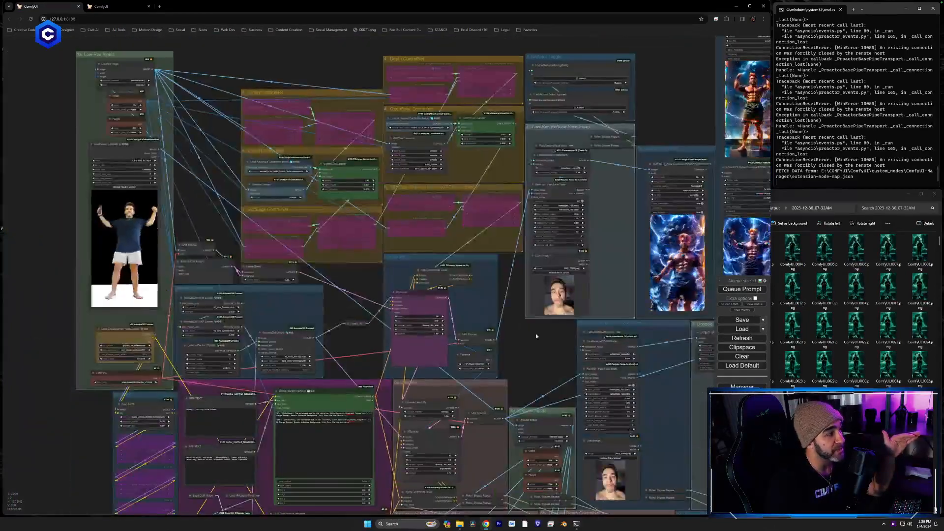
Set the Link Render Mode to Straight and review the links from the sampler area out to the whole workflow.
click(764, 280)
click(418, 310)
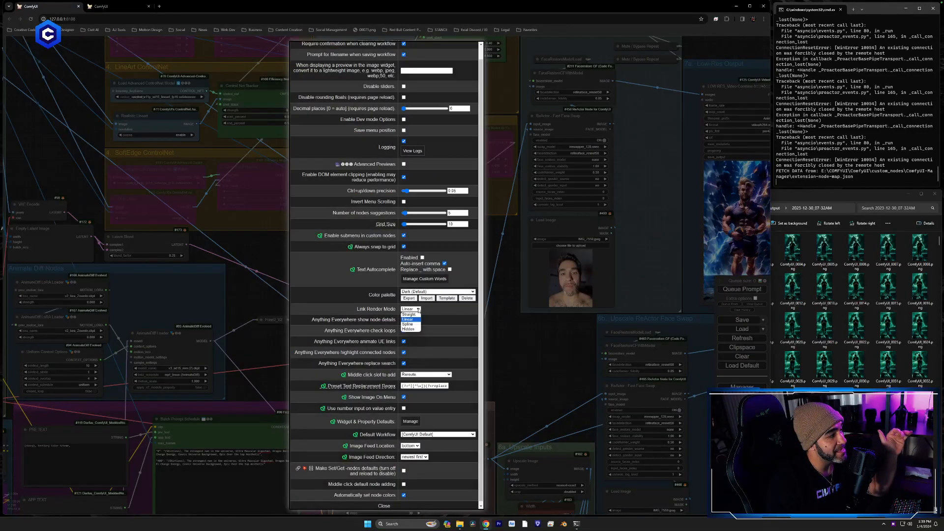
click(411, 315)
click(438, 502)
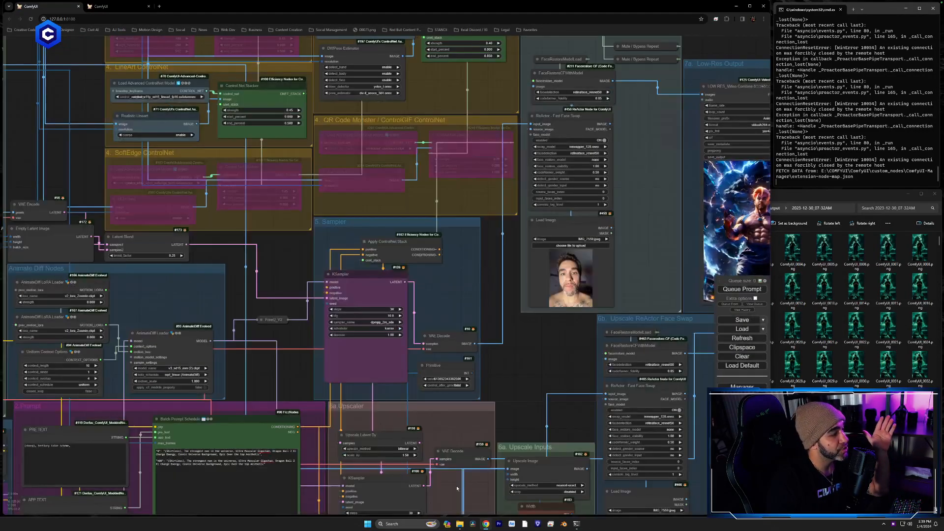
drag(522, 368, 486, 385)
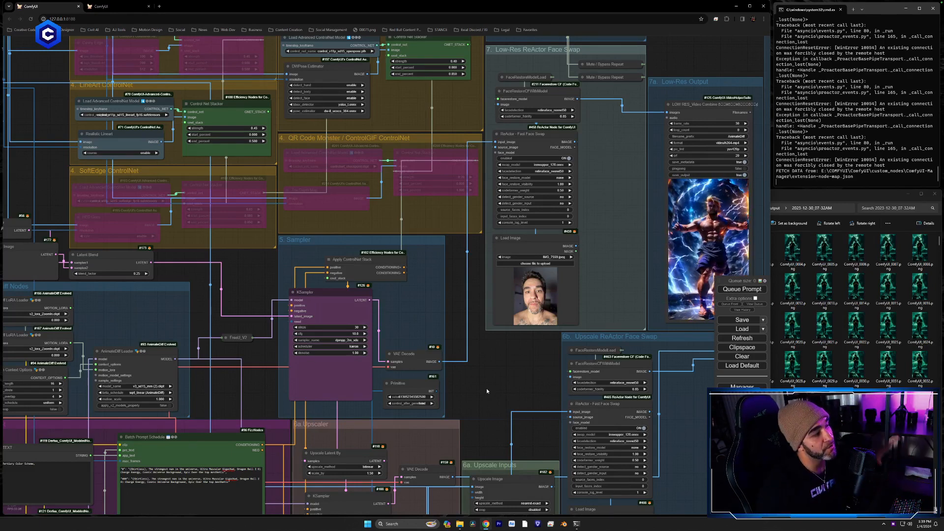
scroll(494, 340, down, 5)
scroll(494, 337, down, 6)
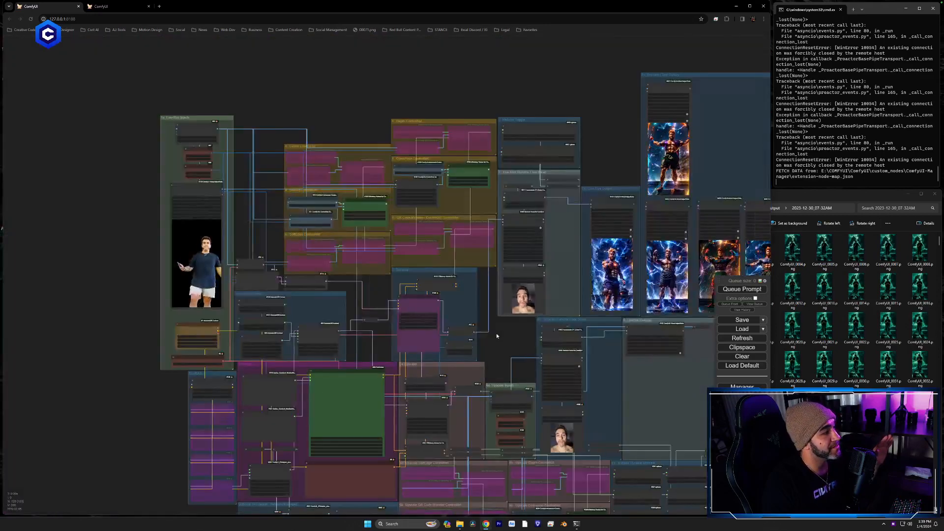
drag(430, 268, 425, 260)
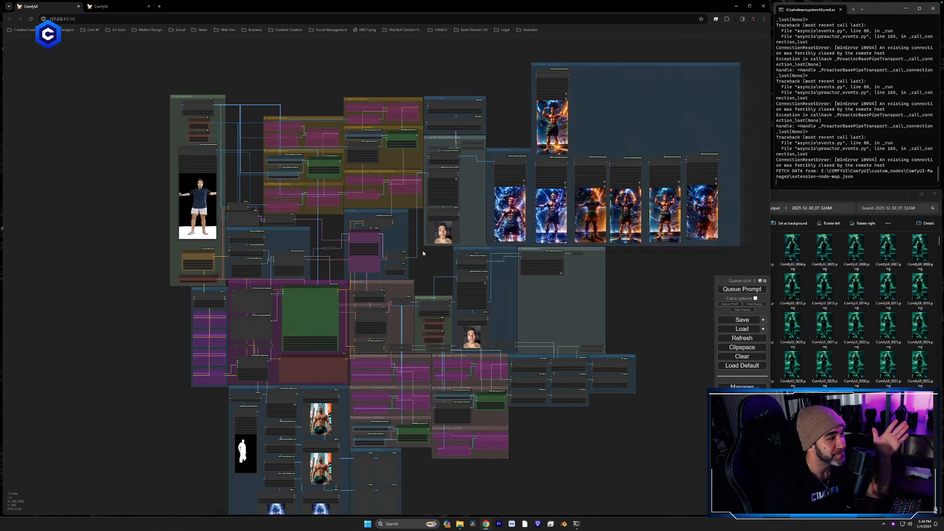
Examine the links from the sampler to the Low-Res ReActor Face Swap group and its video outputs.
scroll(423, 290, up, 10)
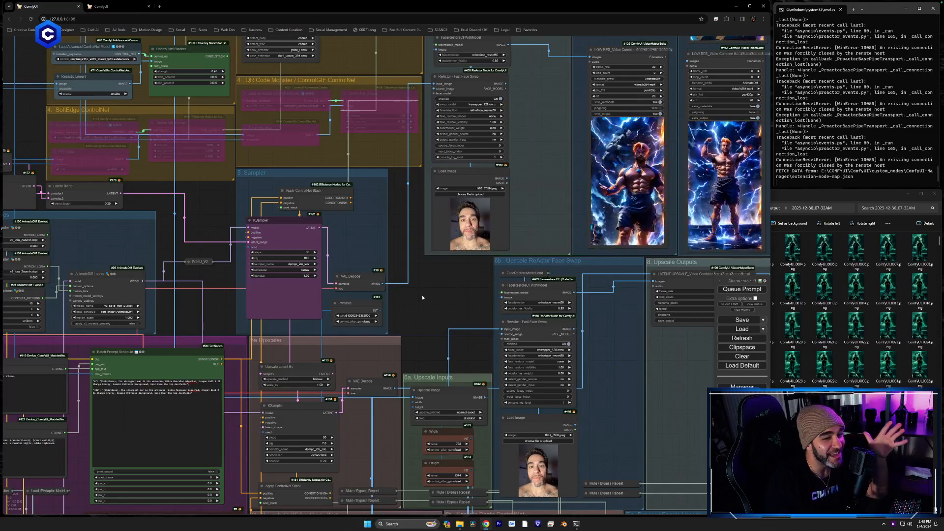
drag(425, 302, 409, 311)
drag(385, 349, 381, 356)
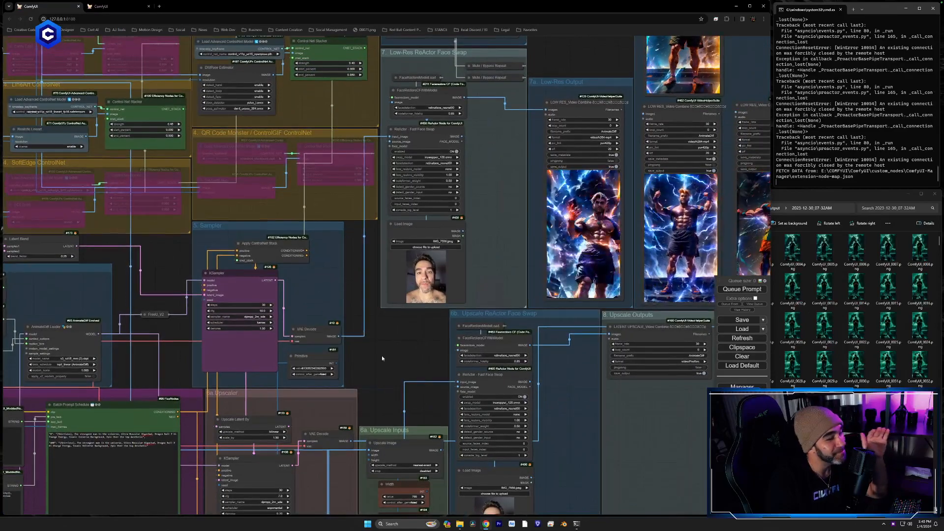
drag(381, 356, 350, 362)
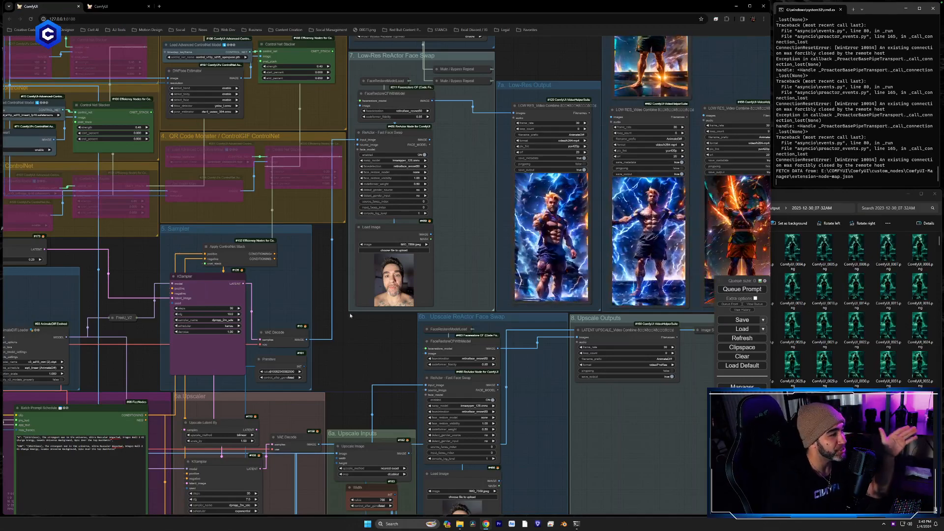
drag(328, 277, 474, 320)
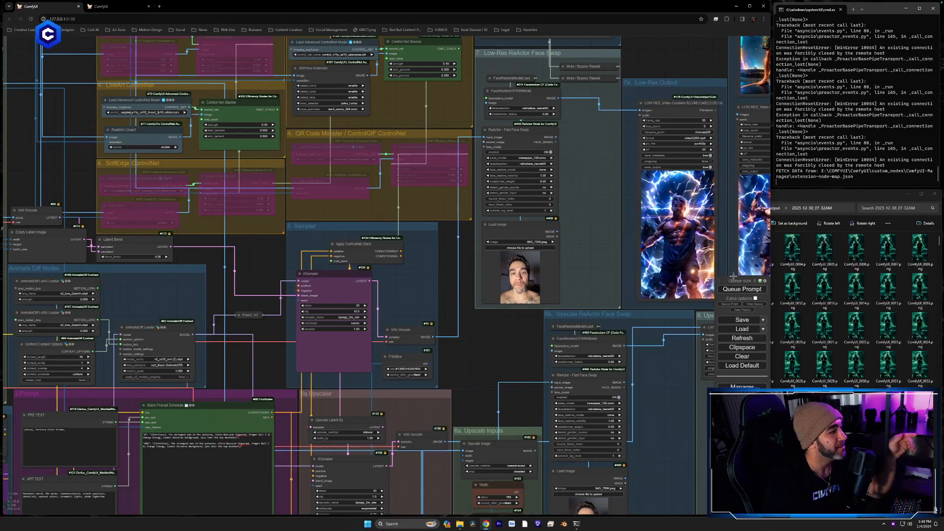
drag(471, 346, 283, 423)
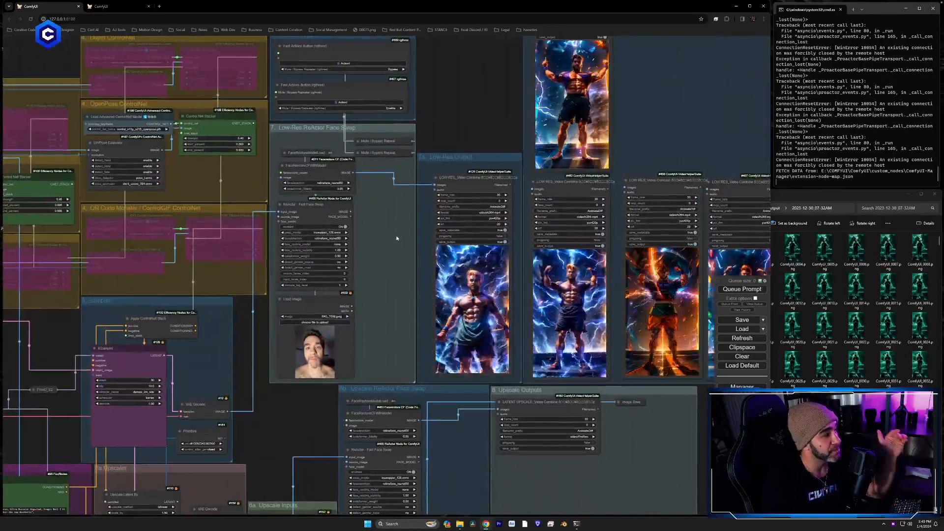
scroll(397, 238, up, 5)
drag(397, 239, 421, 234)
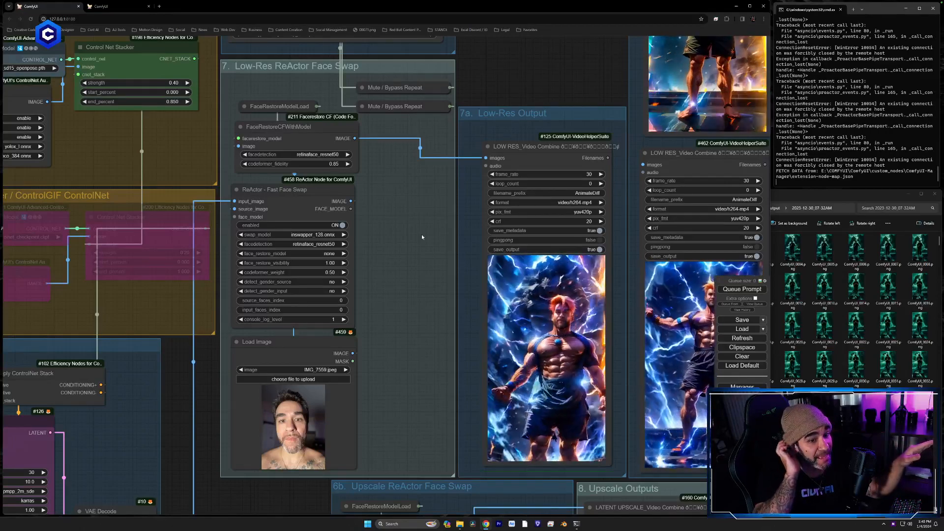
drag(422, 339, 493, 372)
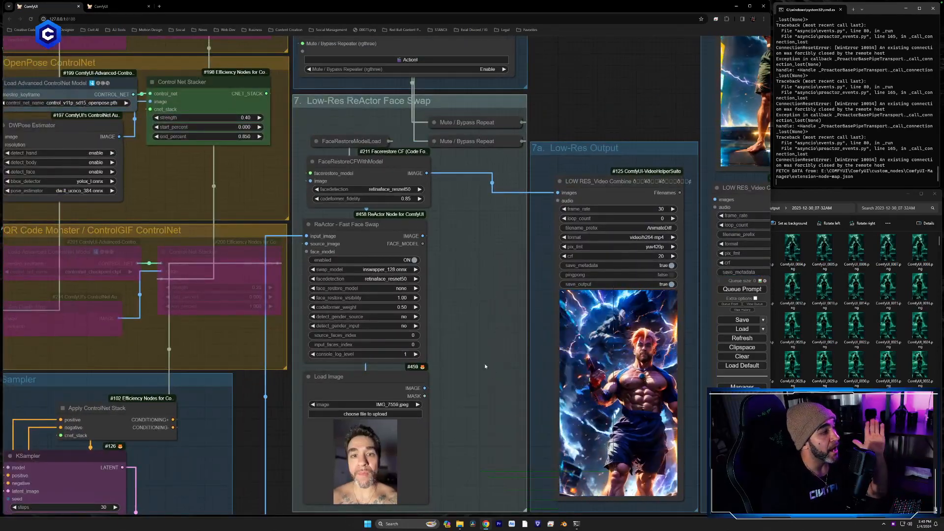
Search the ComfyUI Manager's custom nodes list for "reactor", review the matching extensions and close the list.
click(741, 387)
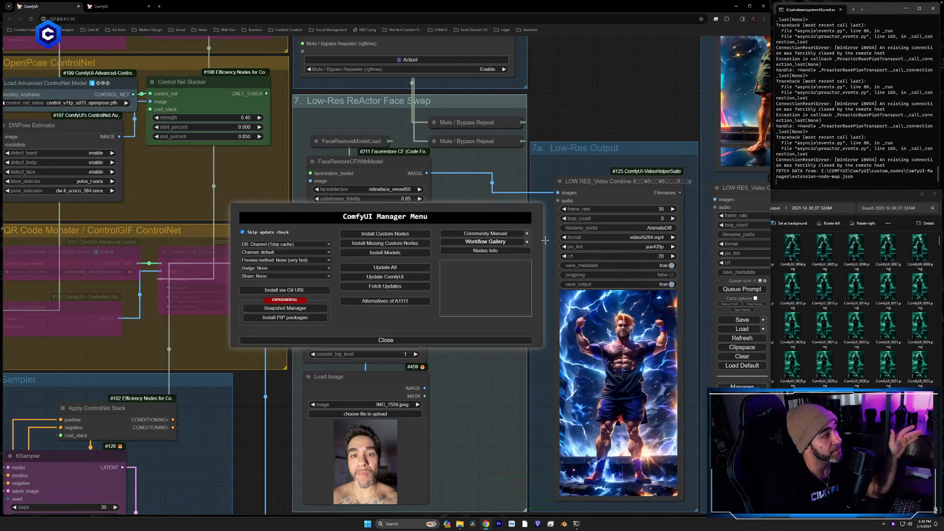
click(380, 240)
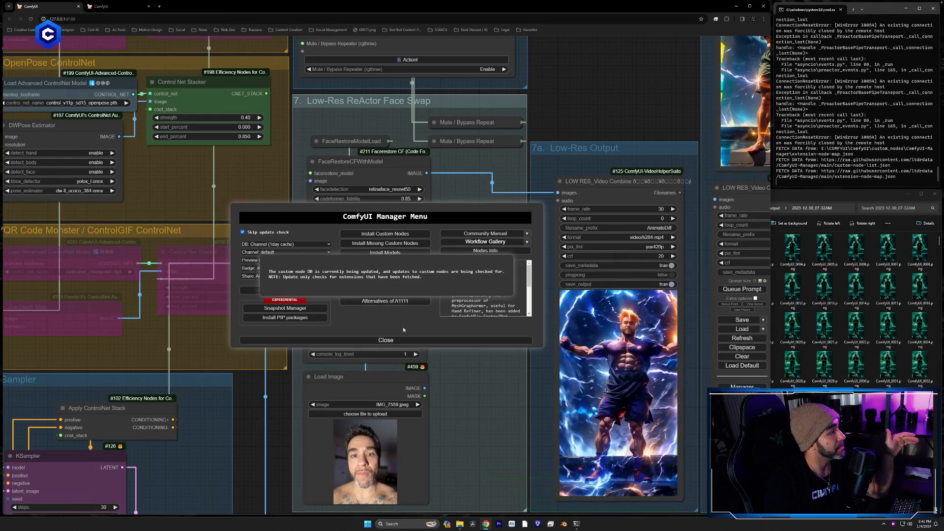
click(403, 339)
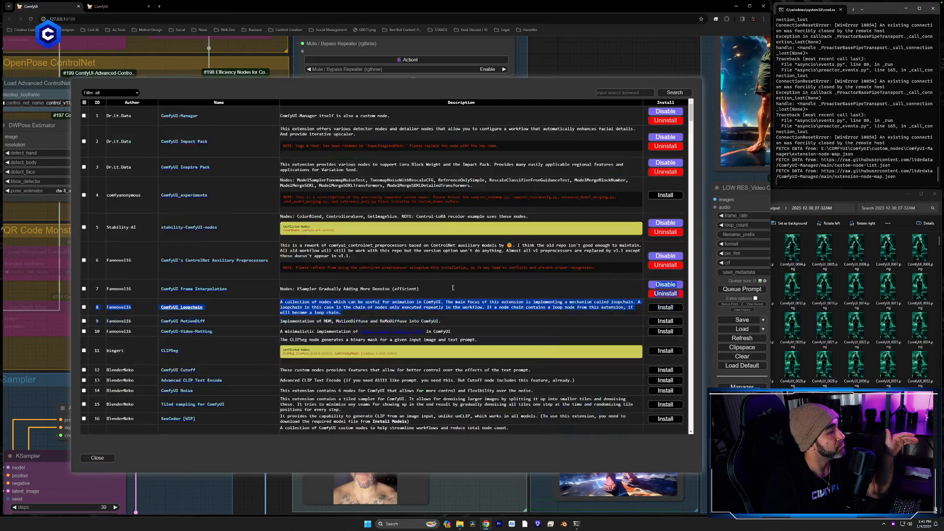
click(552, 90)
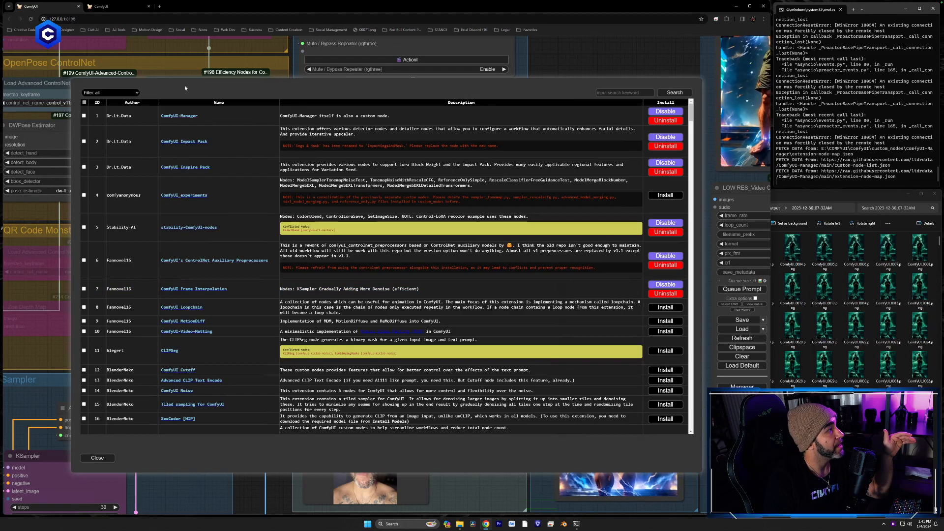
click(641, 92)
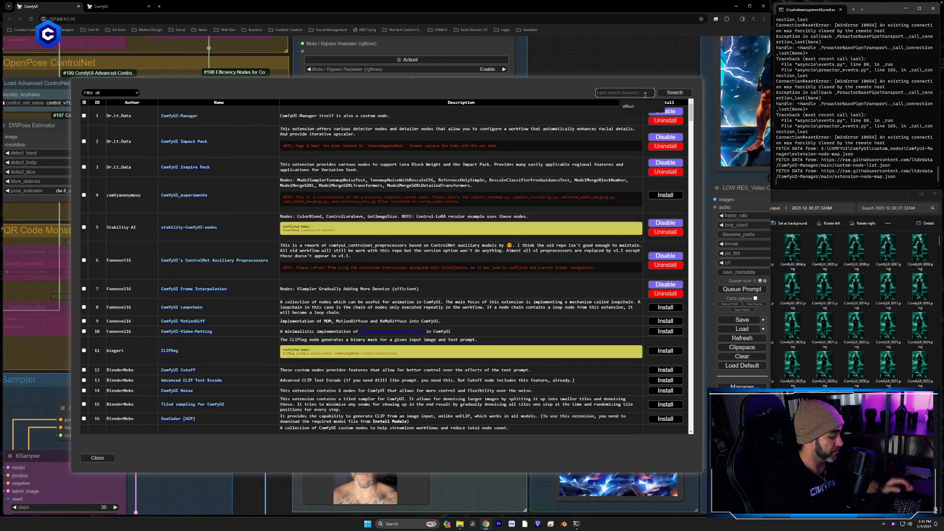
text(reactor)
key(Return)
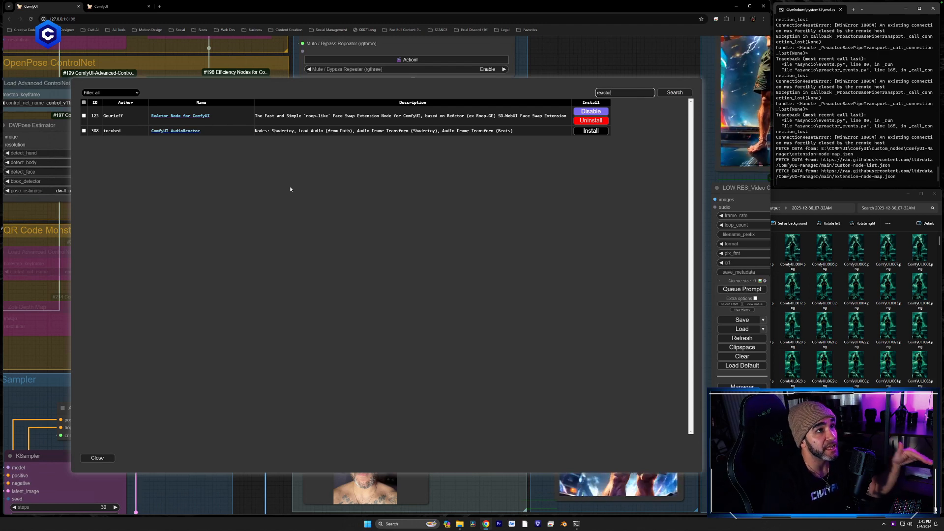
click(97, 457)
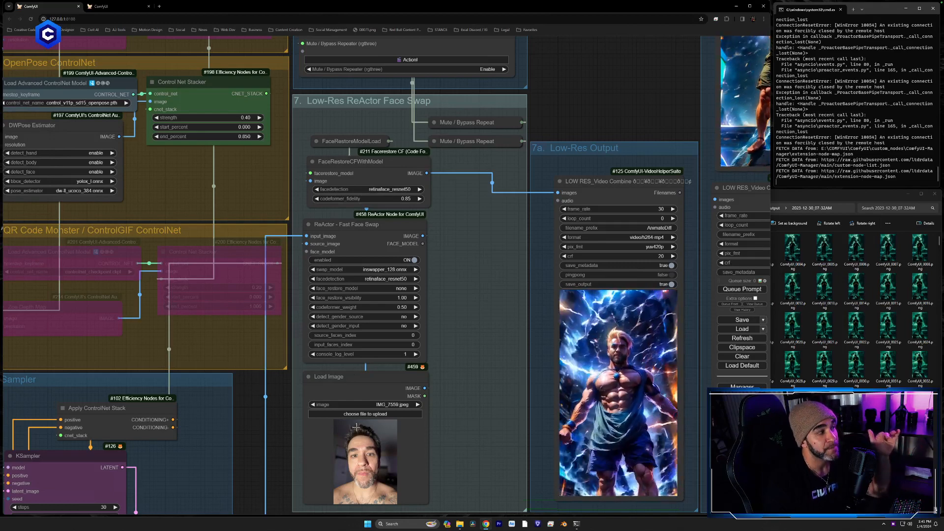
Examine the ReActor Fast Face Swap settings, the loaded face image and the swapped face in the low-res video preview.
drag(464, 400, 456, 391)
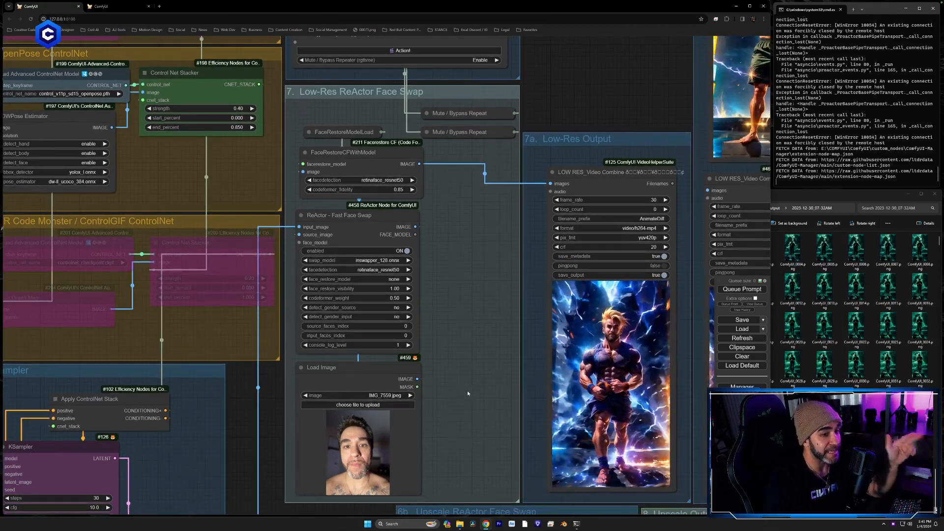
drag(468, 422, 449, 419)
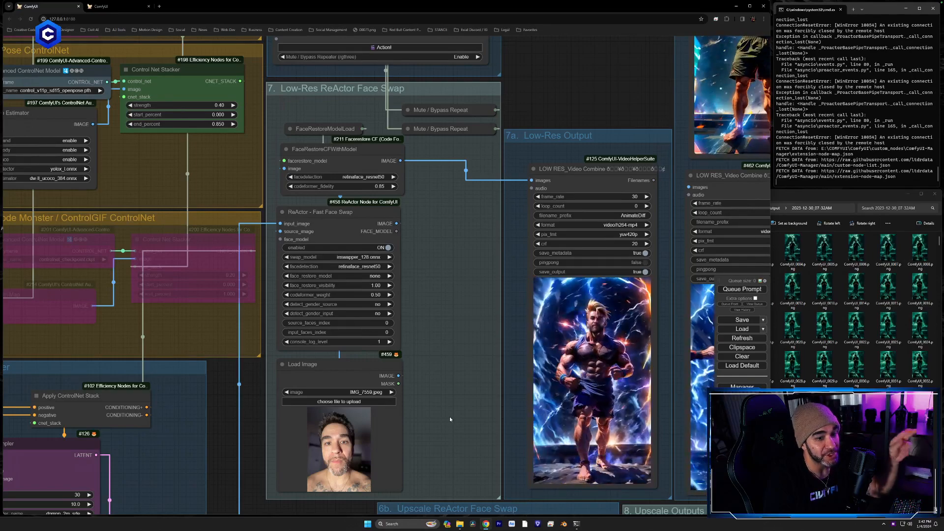
drag(450, 417, 386, 272)
scroll(473, 373, down, 3)
scroll(390, 270, up, 5)
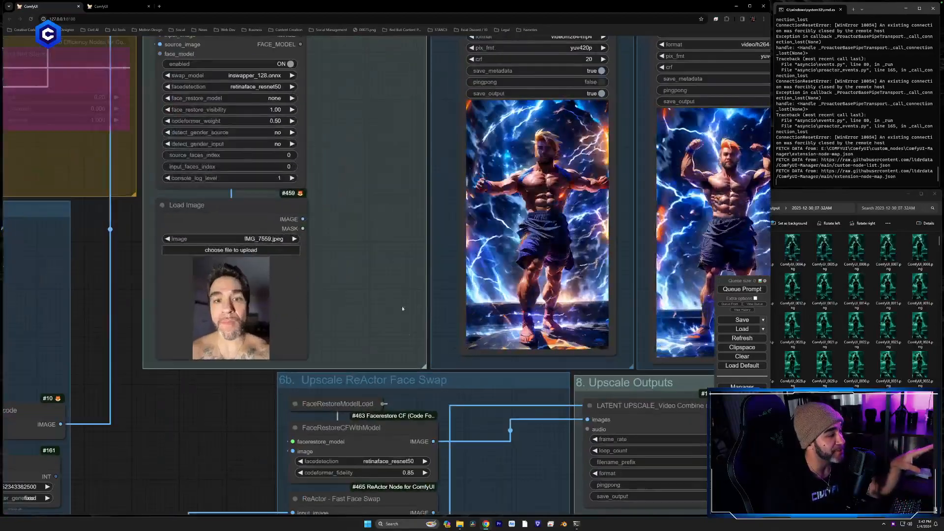
drag(402, 308, 413, 375)
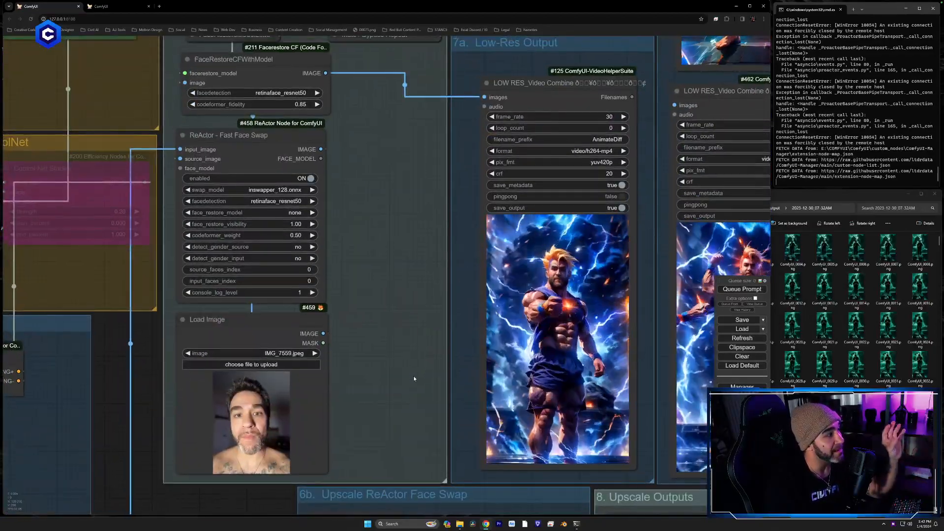
scroll(407, 344, down, 3)
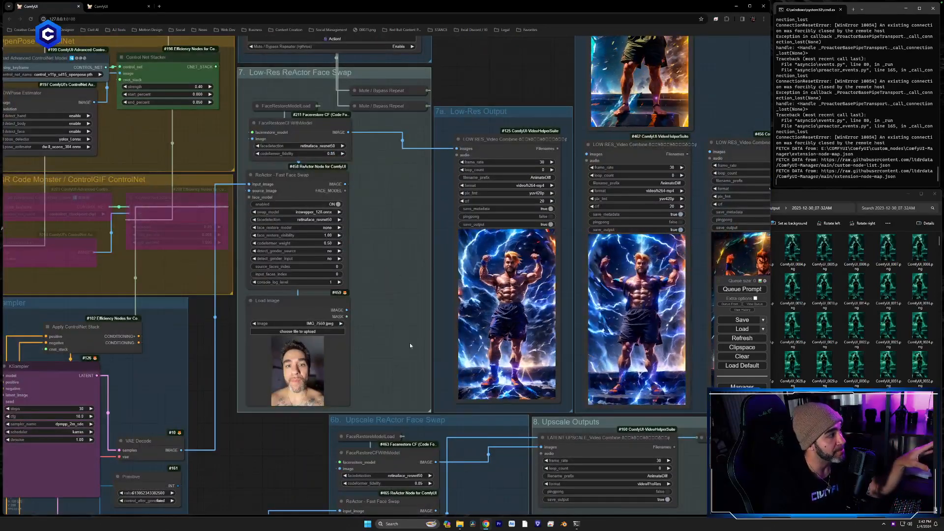
drag(374, 277, 368, 308)
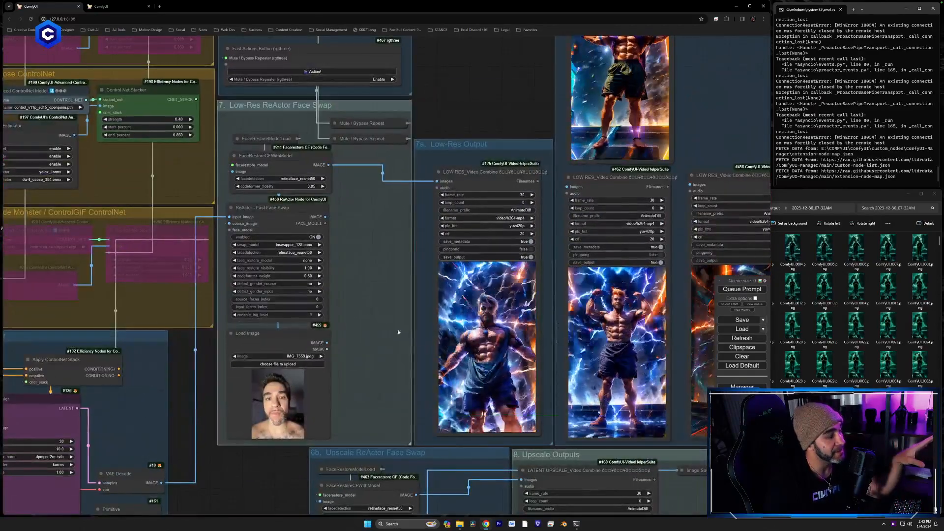
scroll(422, 299, up, 3)
scroll(423, 299, up, 3)
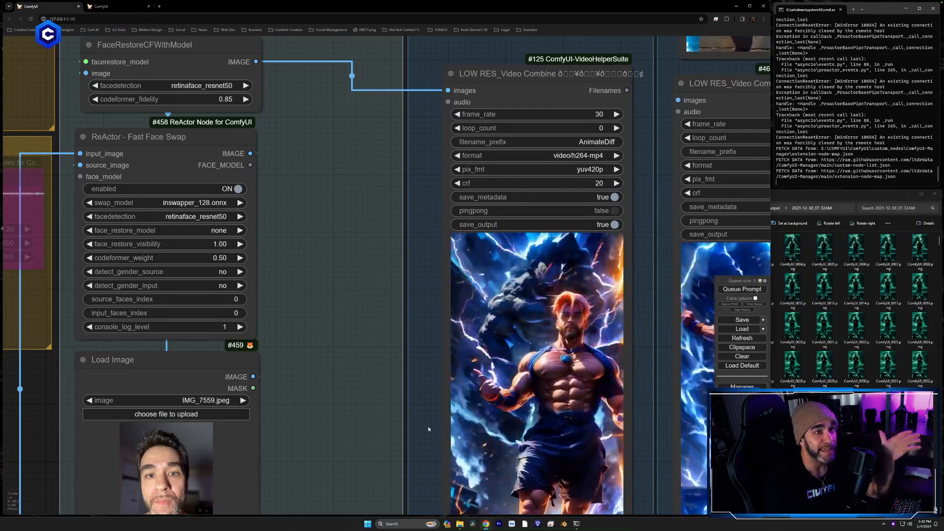
Compare the low-res face swap group and its outputs with the Upscale ReActor Face Swap group.
drag(417, 366, 413, 126)
scroll(465, 344, down, 4)
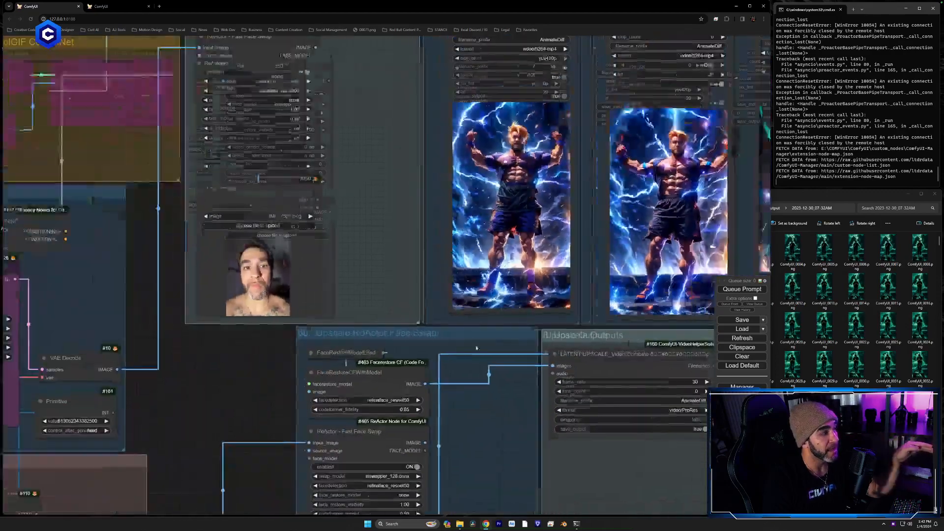
scroll(470, 342, down, 1)
drag(480, 421, 447, 488)
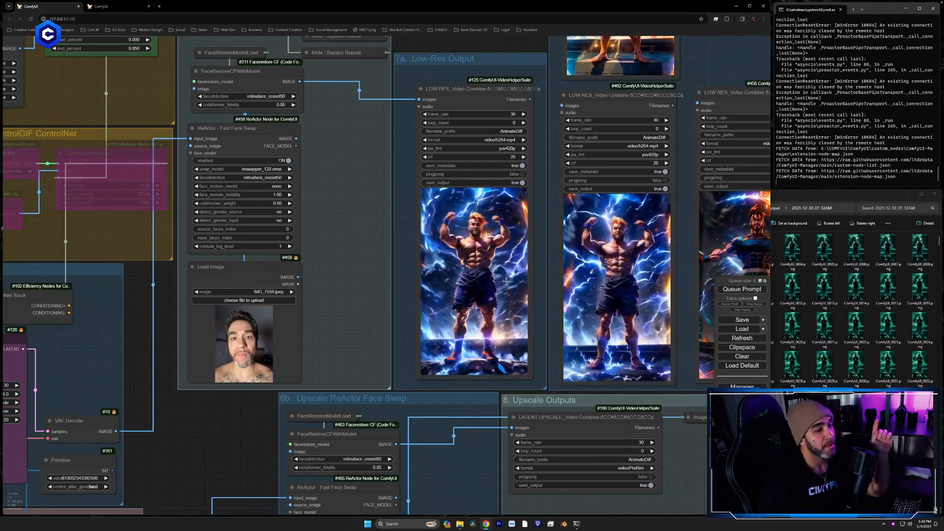
drag(469, 497, 530, 487)
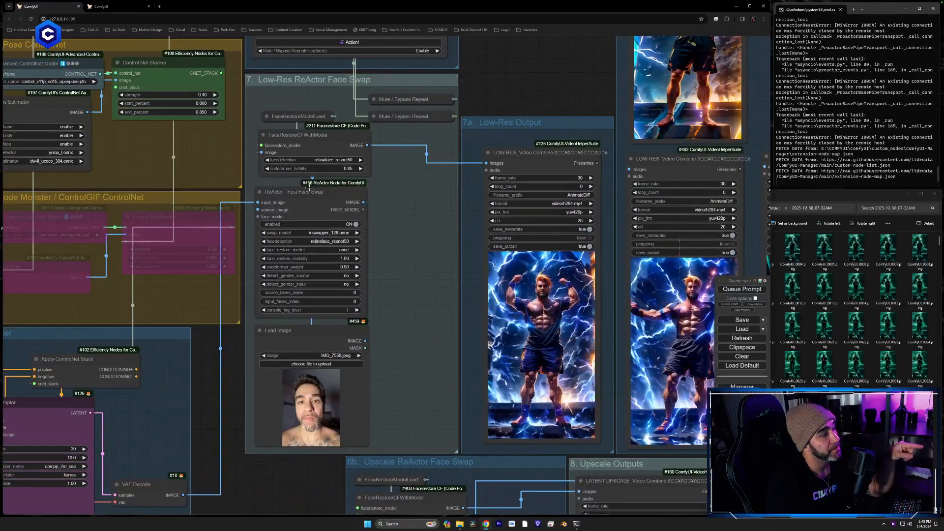
drag(314, 481, 305, 42)
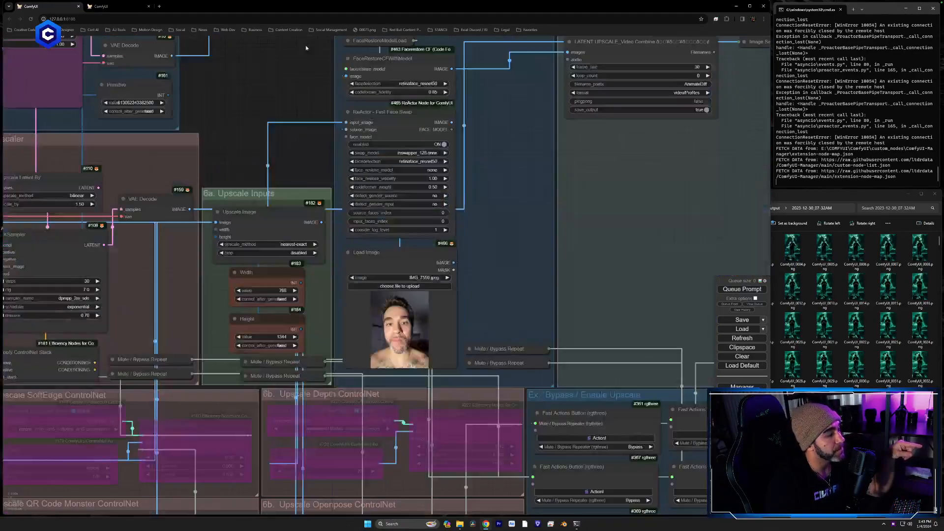
Examine the upscale part of the workflow: ReActor face swap, upscale outputs, upscale ControlNet groups and the bypass/enable buttons.
drag(567, 120, 508, 228)
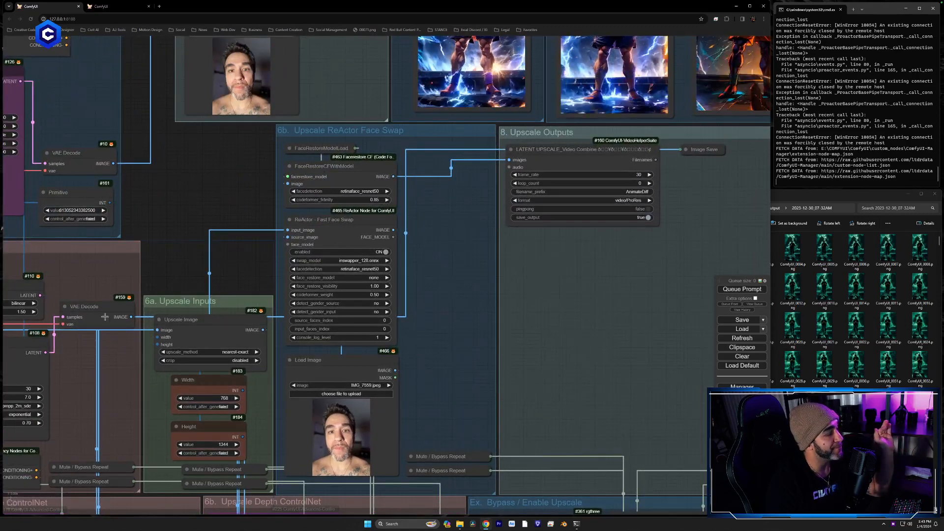
click(558, 154)
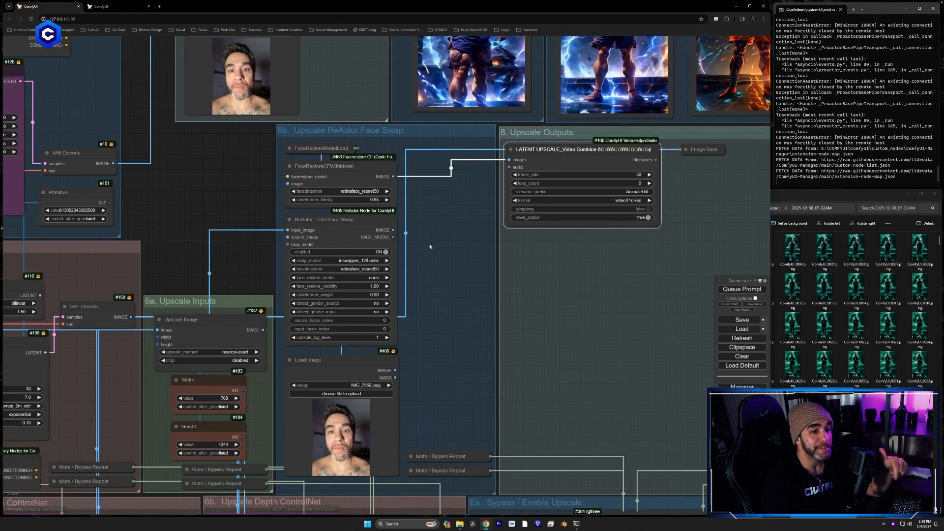
scroll(430, 251, down, 6)
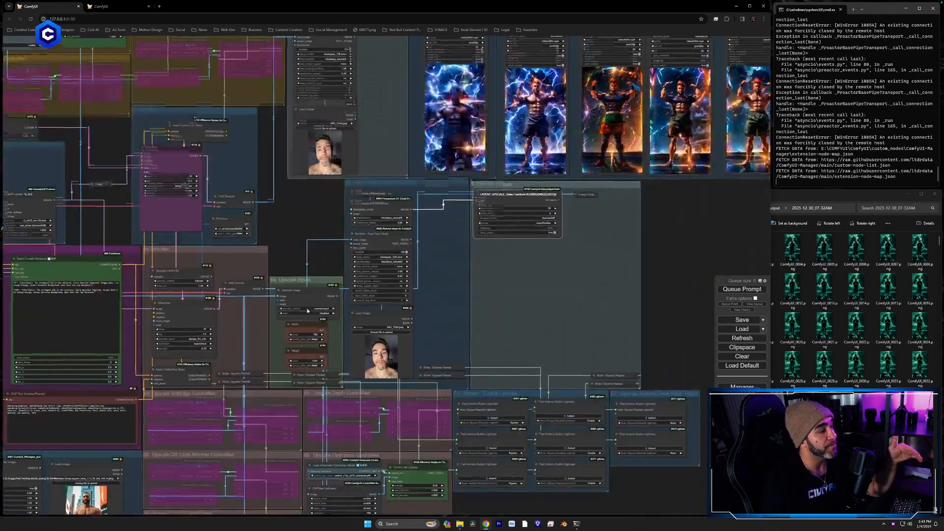
drag(309, 213, 307, 314)
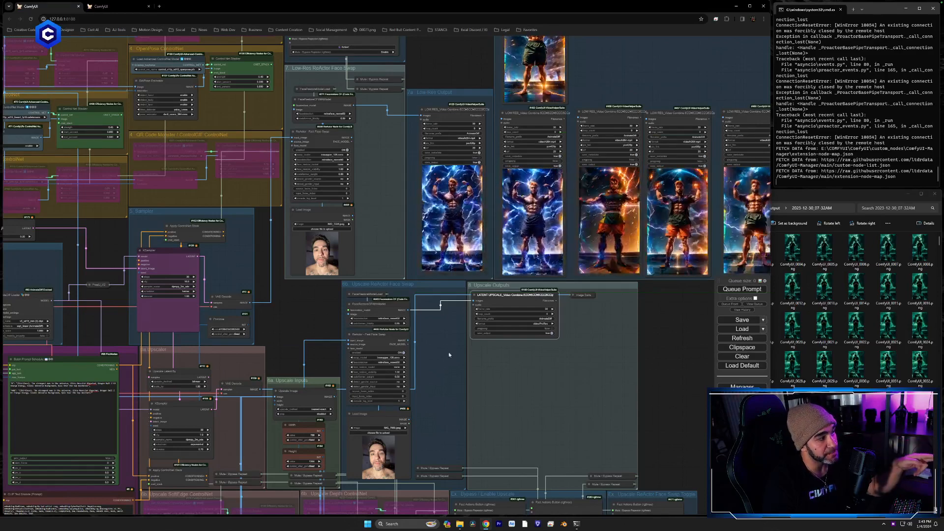
drag(433, 368, 445, 127)
scroll(466, 344, up, 5)
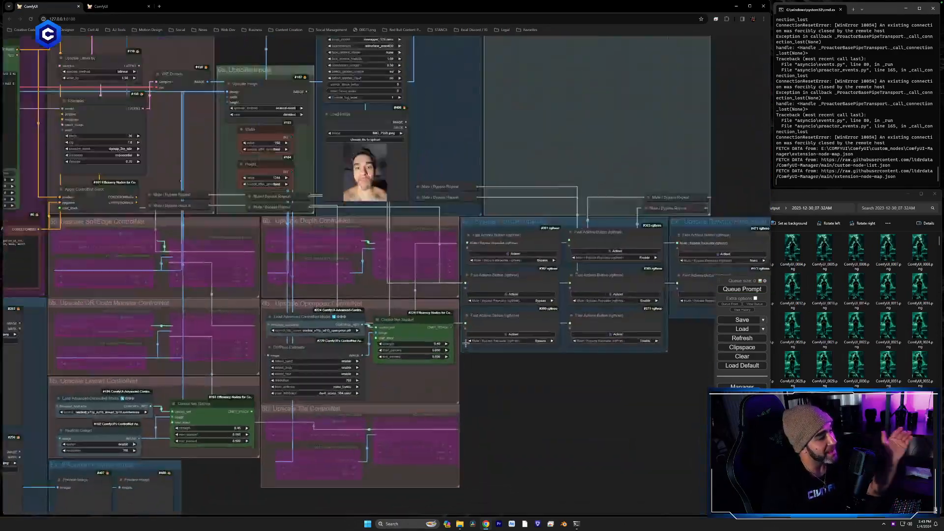
drag(415, 396, 578, 363)
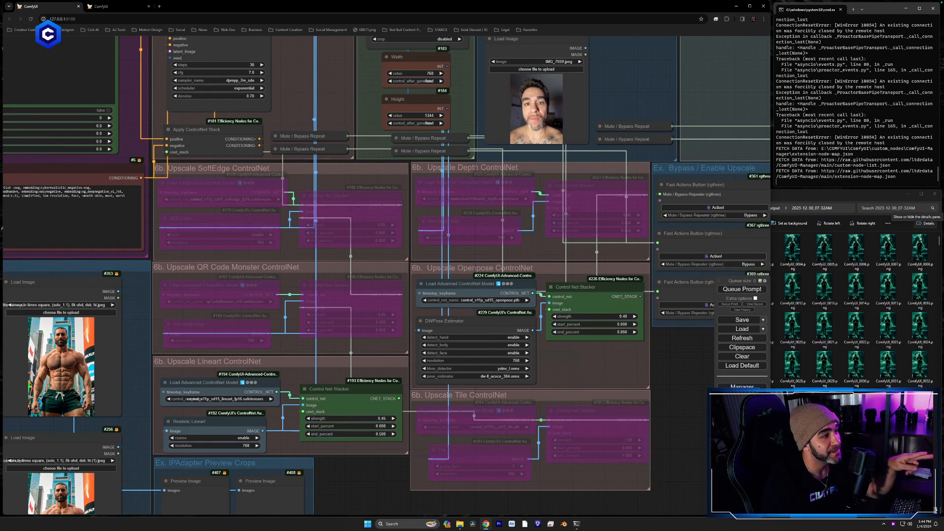
scroll(693, 367, down, 4)
drag(690, 368, 632, 377)
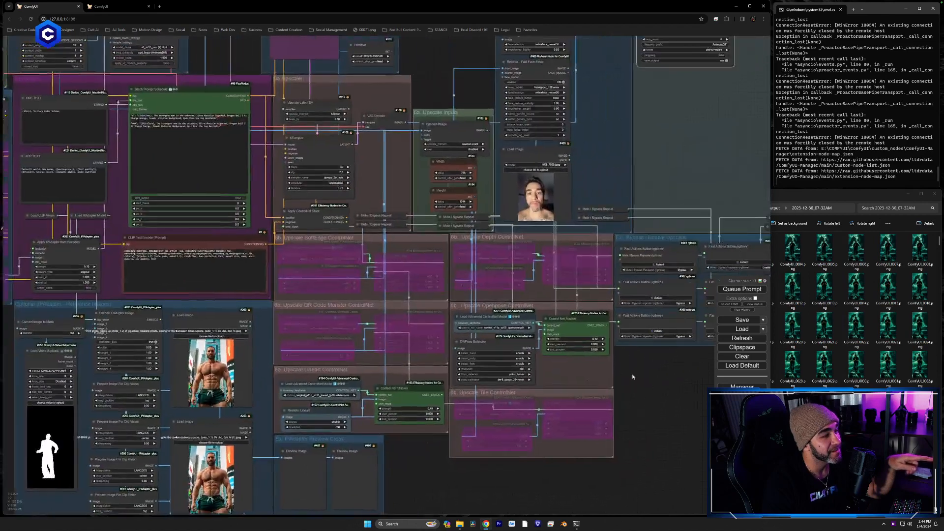
Switch to the Mac desktop and clear away the After Effects window and its floating Tracker panel.
key(ctrl+Up)
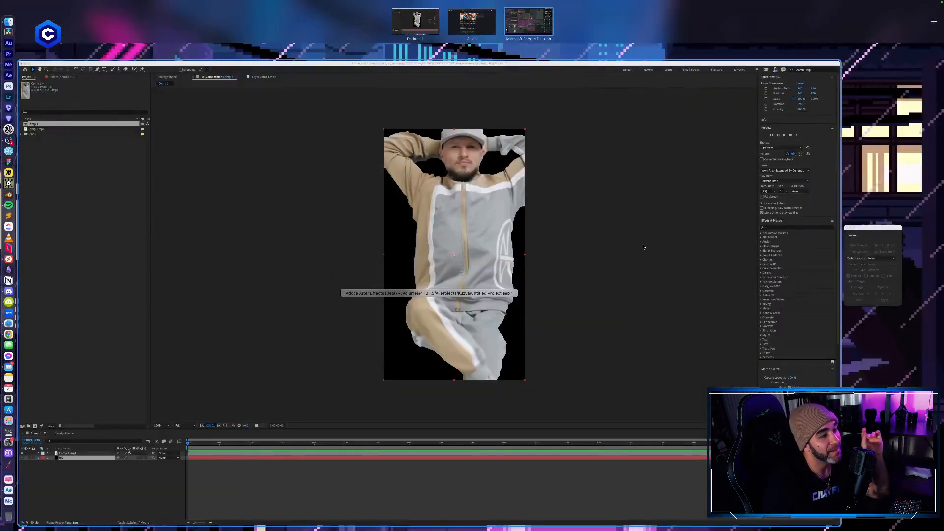
click(635, 303)
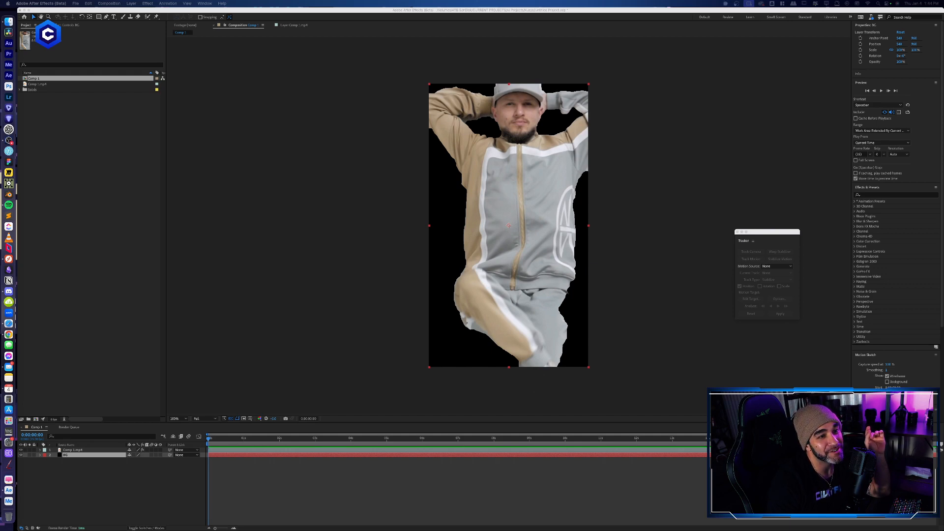
click(23, 10)
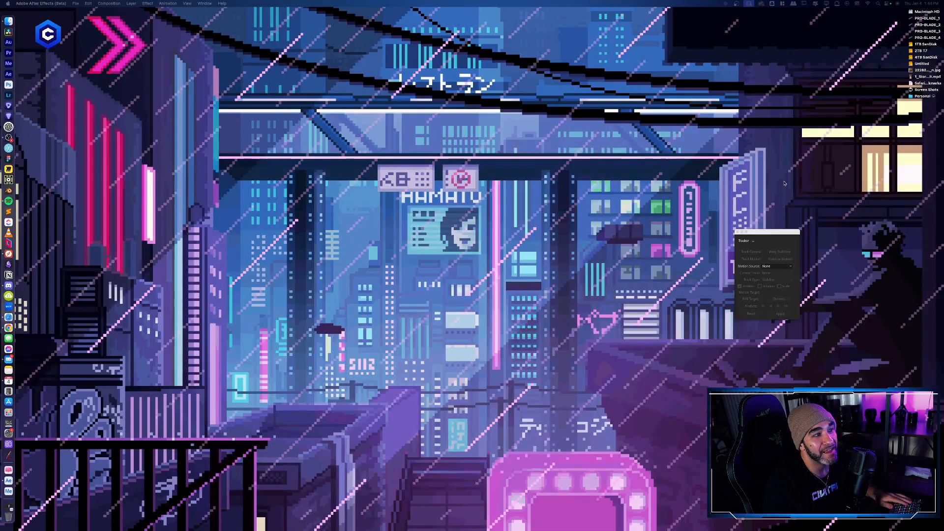
click(737, 231)
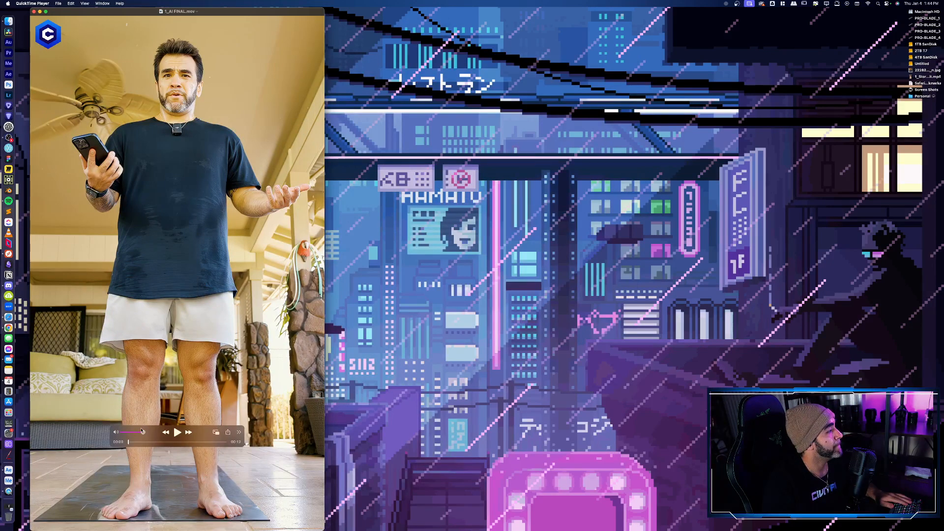
Lower the volume of 1_AI FINAL.mov, centre its player window on the desktop, watch the clip and close it.
drag(142, 431, 132, 437)
drag(140, 19, 417, 8)
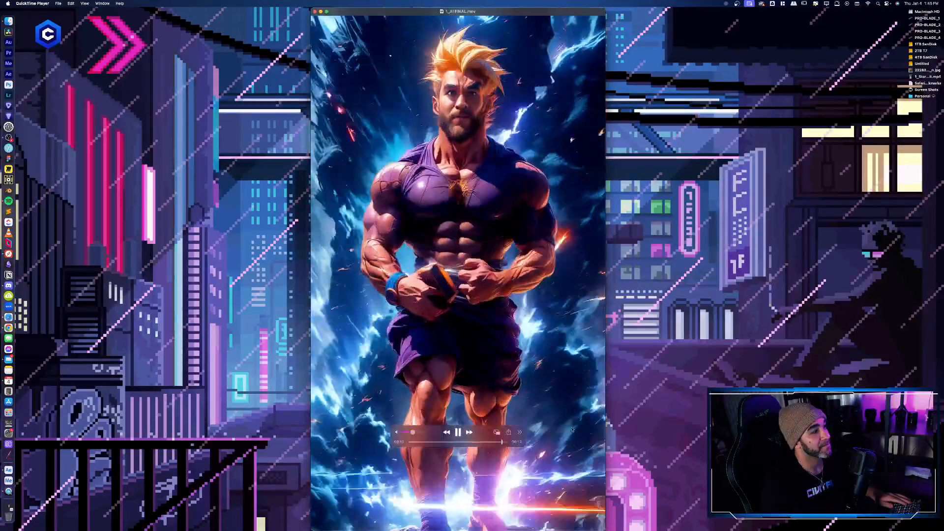
click(315, 11)
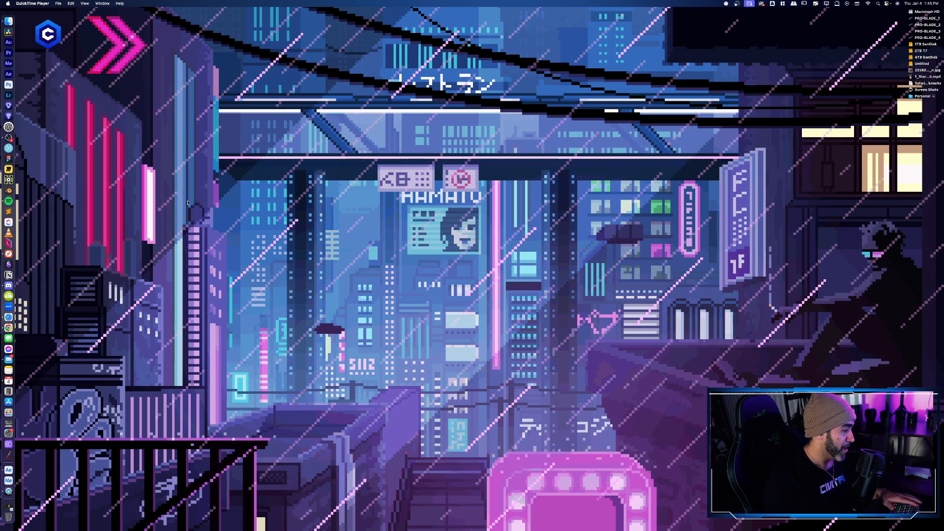
Switch to Safari and open the AnimateDiff Workflow (ComfyUI) Vid2Vid page from the account's own Civitai profile.
key(ctrl+Up)
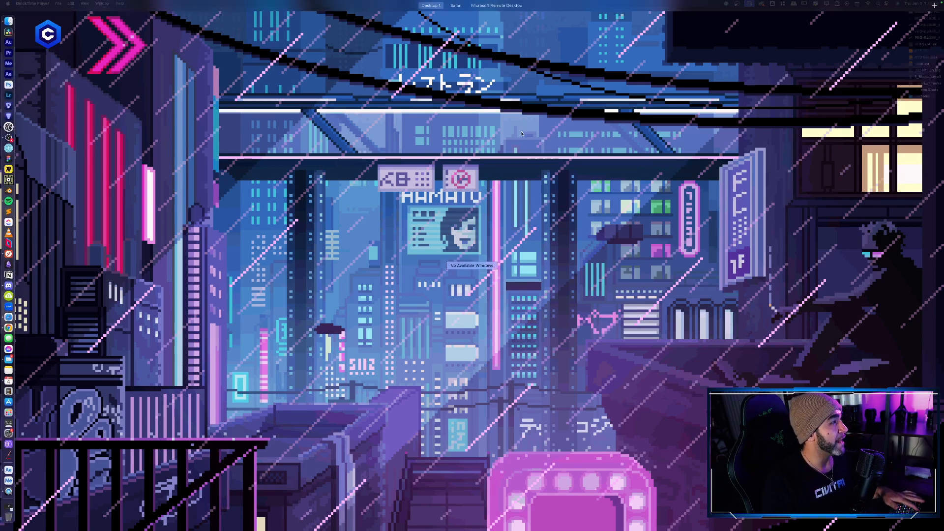
click(475, 17)
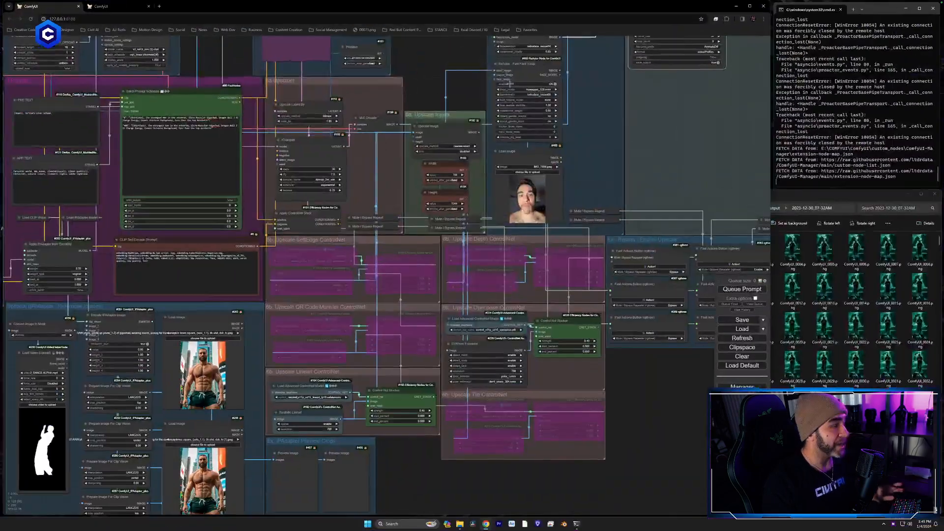
key(ctrl+Up)
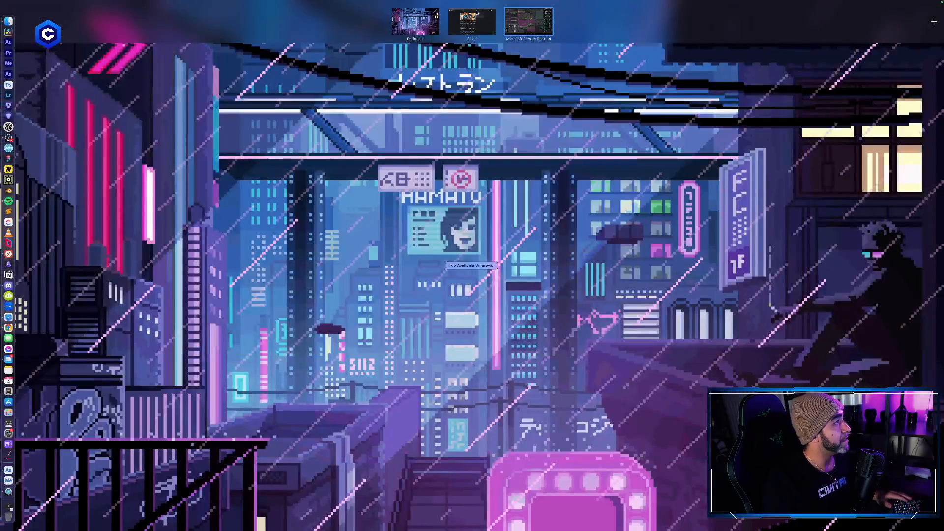
click(471, 20)
click(902, 49)
click(932, 81)
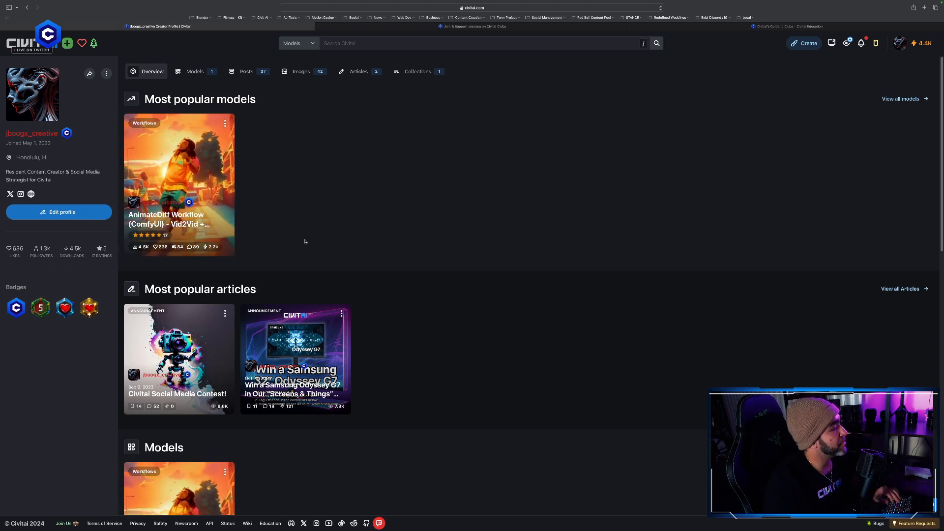
click(207, 190)
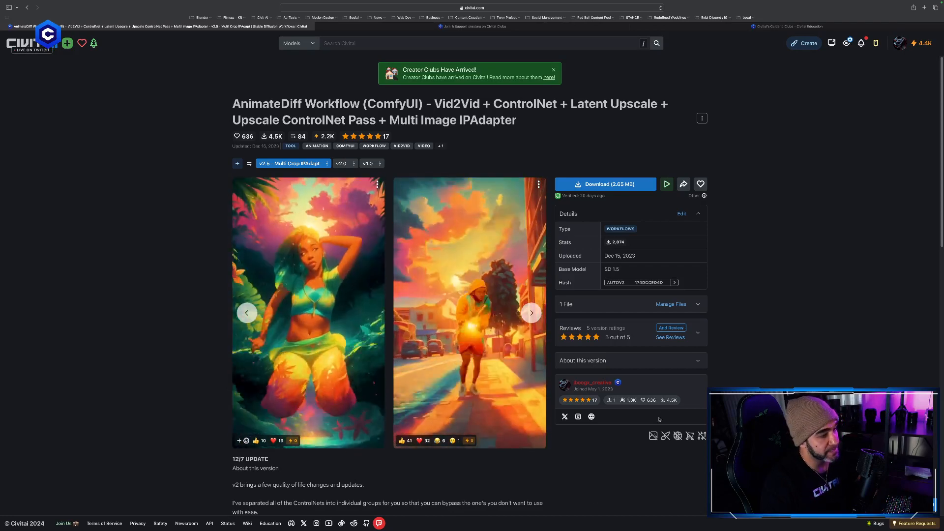
Expand the workflow's full description and open the beginner ComfyUI AnimateDiff guide linked in its disclaimer.
mouse_move(665, 398)
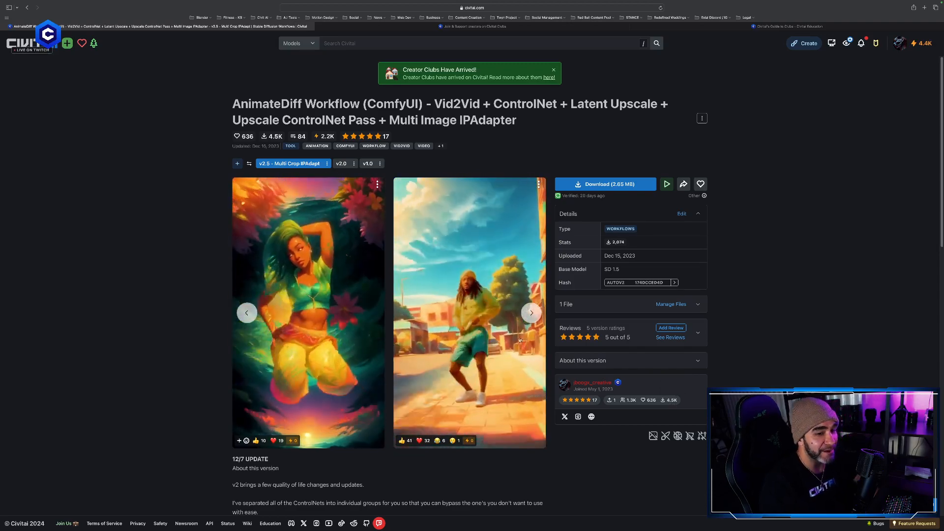
scroll(450, 364, down, 3)
scroll(451, 364, down, 1)
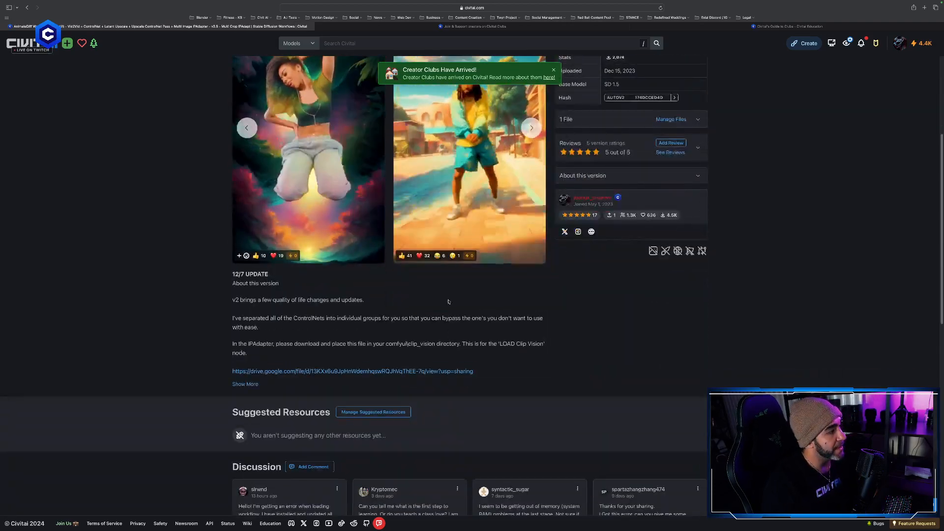
click(245, 384)
scroll(404, 311, down, 5)
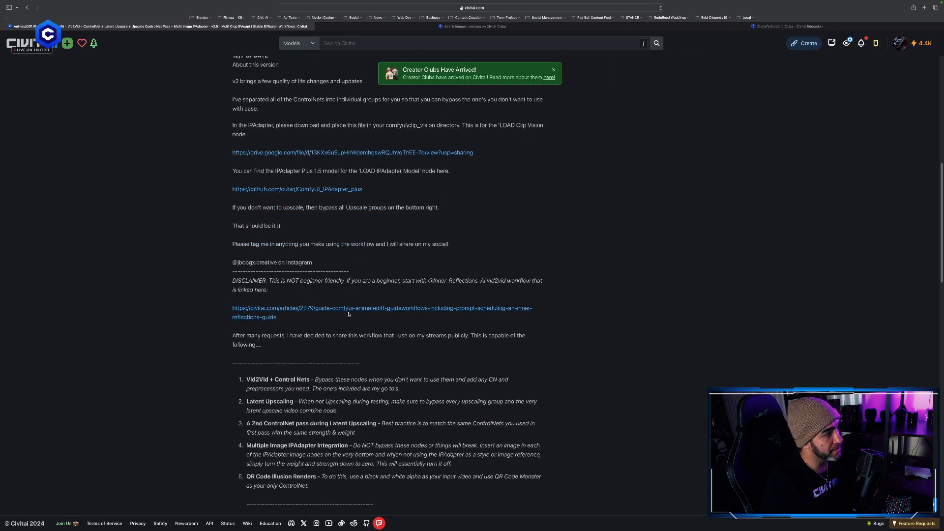
click(339, 311)
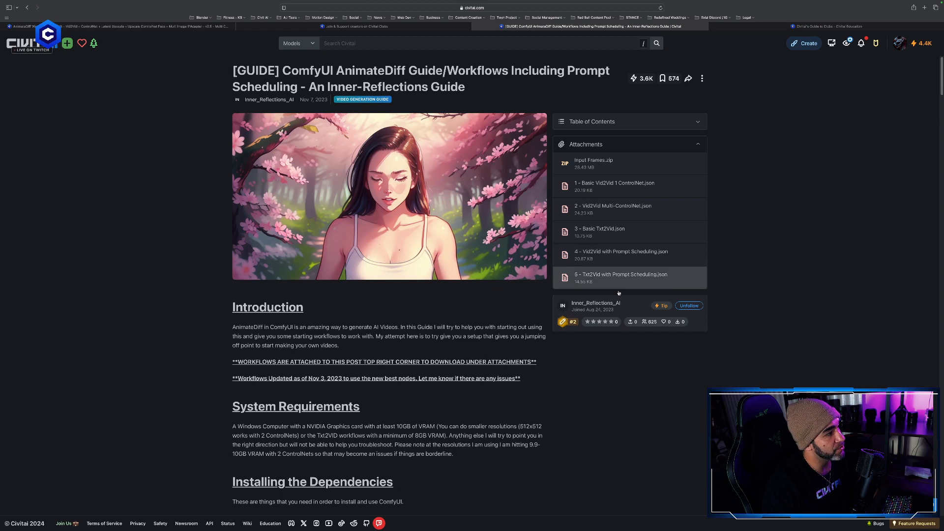
Read through the Inner-Reflections guide, covering its attached workflows, ComfyUI and custom node installation, video making and node explanations.
drag(626, 305, 574, 306)
click(580, 357)
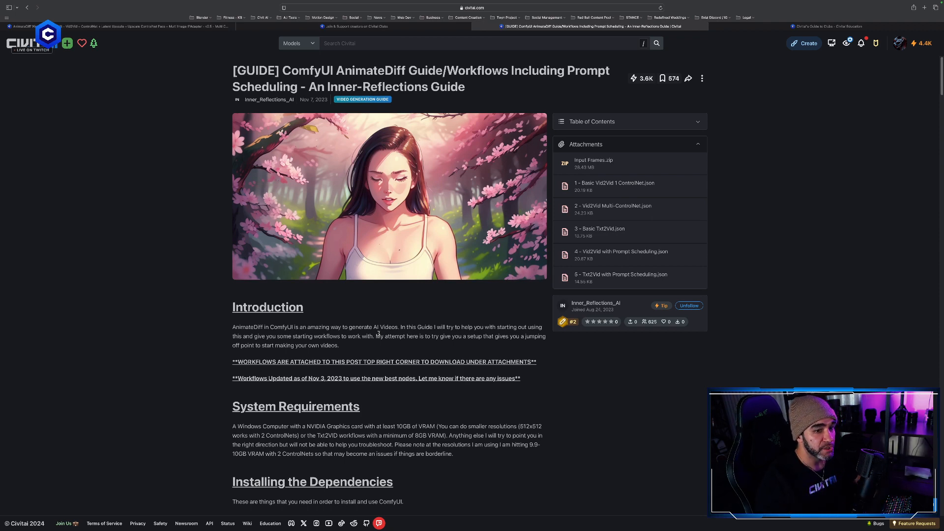
scroll(372, 290, down, 3)
scroll(458, 94, up, 3)
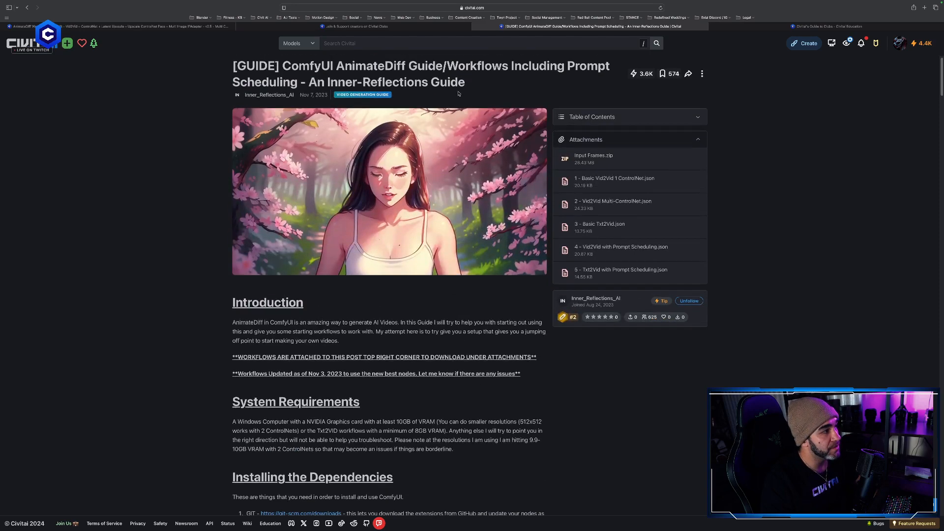
scroll(452, 323, down, 10)
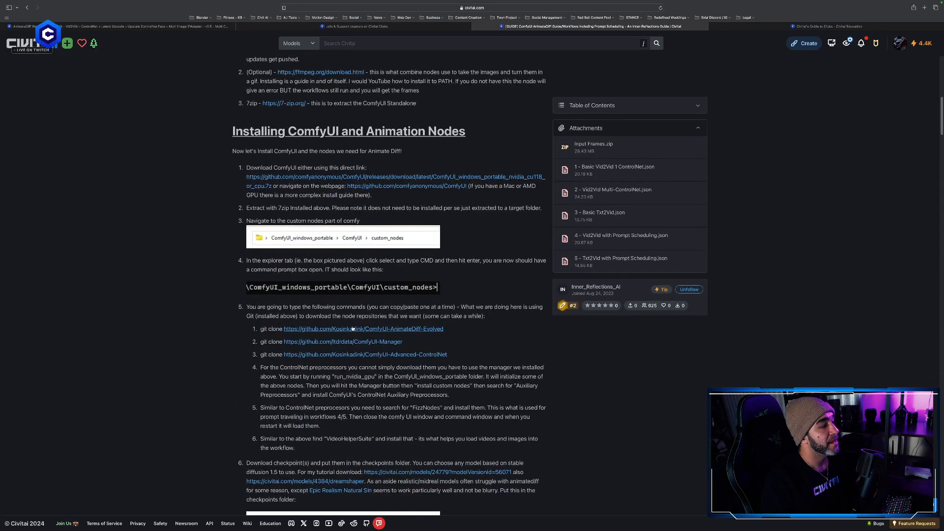
scroll(357, 335, down, 5)
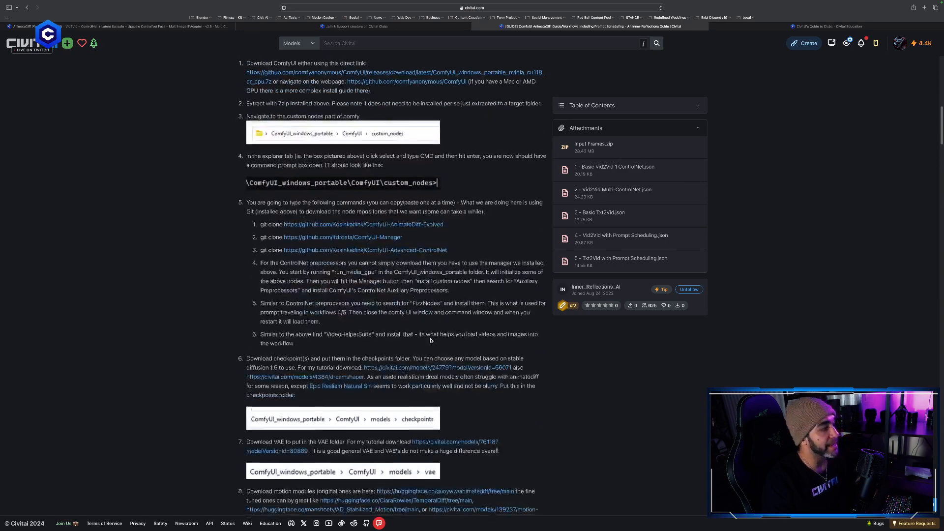
scroll(430, 340, down, 7)
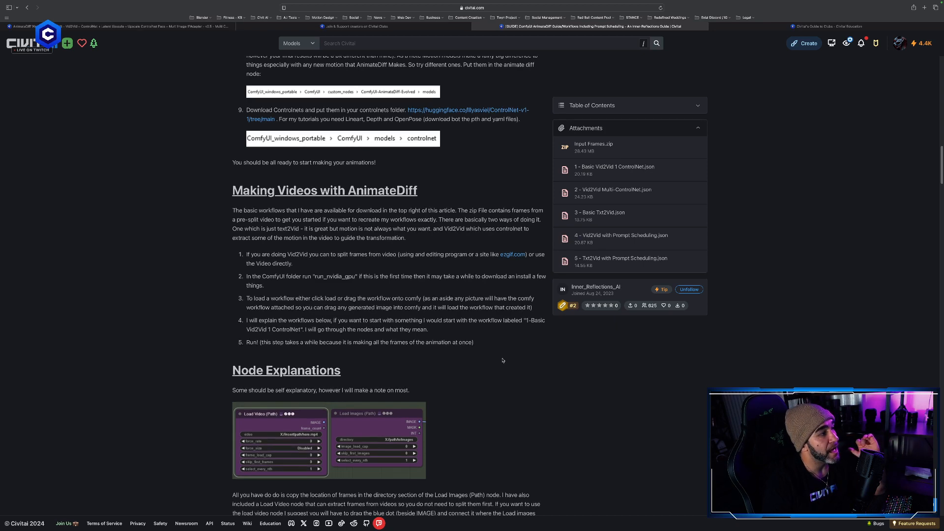
scroll(502, 359, down, 3)
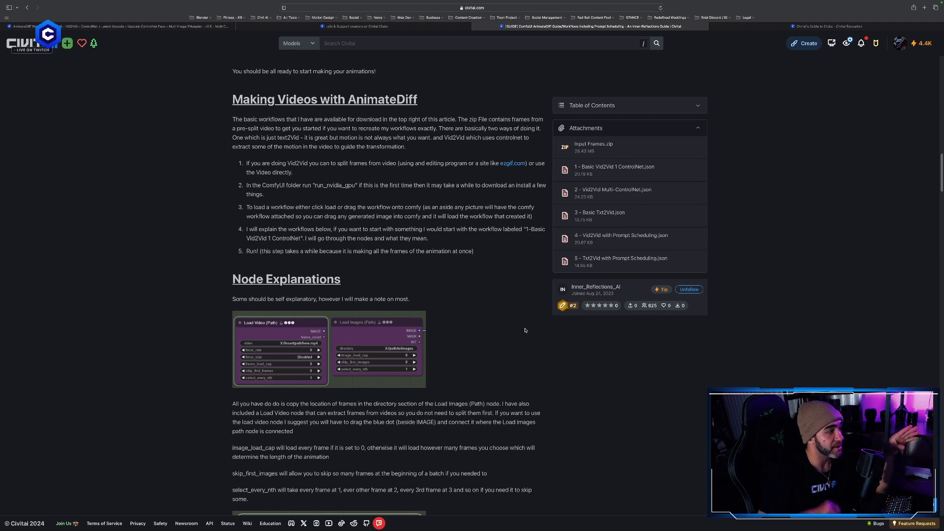
scroll(456, 301, down, 4)
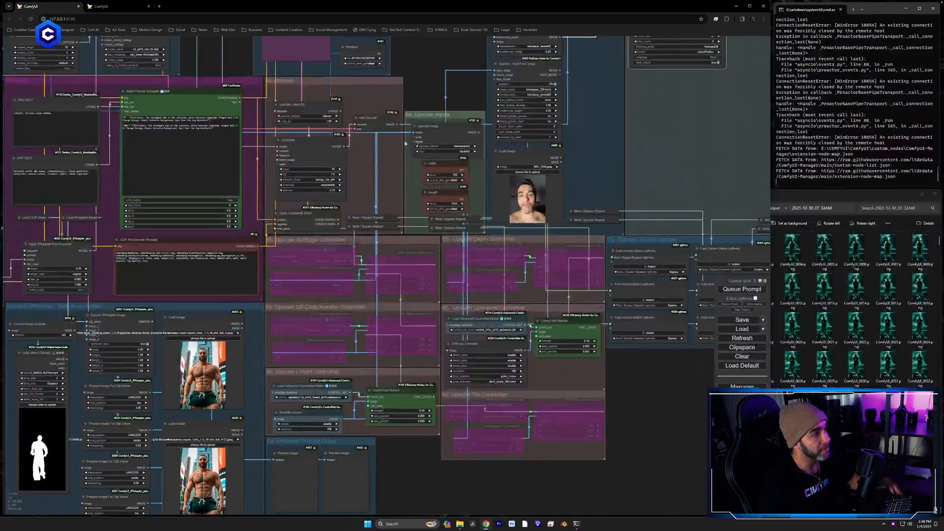
Look over the whole ComfyUI workflow again, from the overall layout to the sampler, AnimateDiff, prompt and upscaler groups.
drag(582, 247, 583, 318)
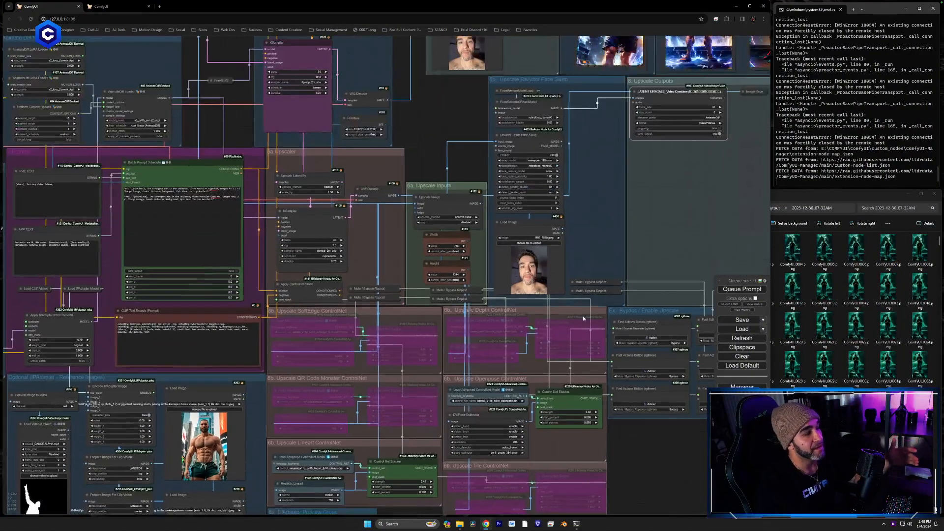
scroll(583, 315, down, 5)
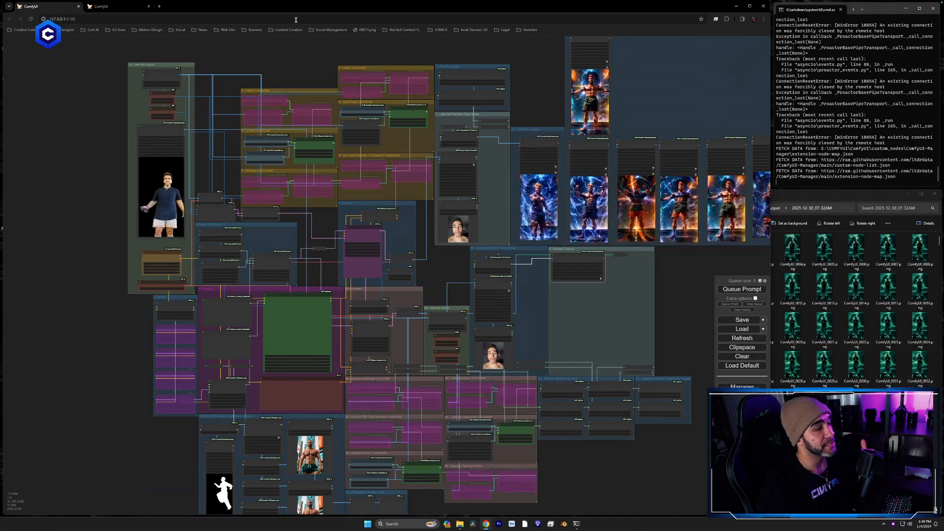
scroll(446, 273, up, 3)
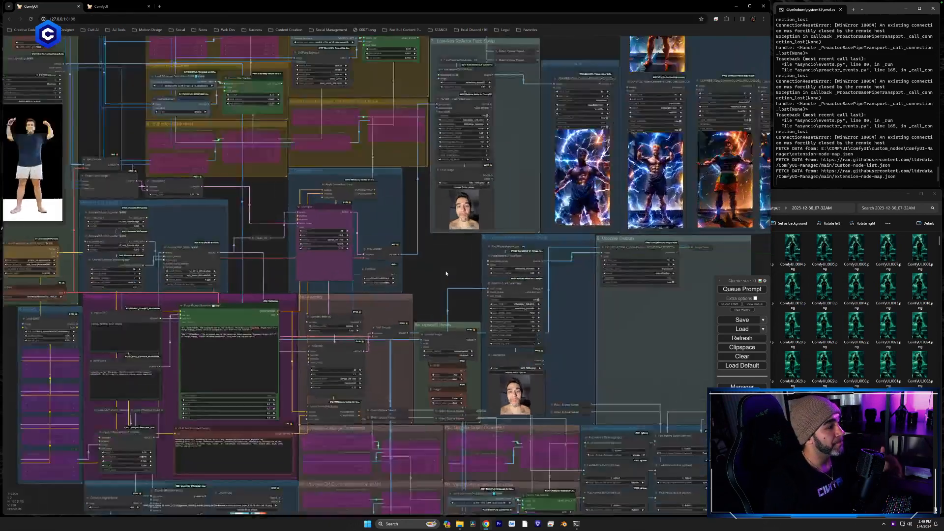
scroll(445, 274, up, 5)
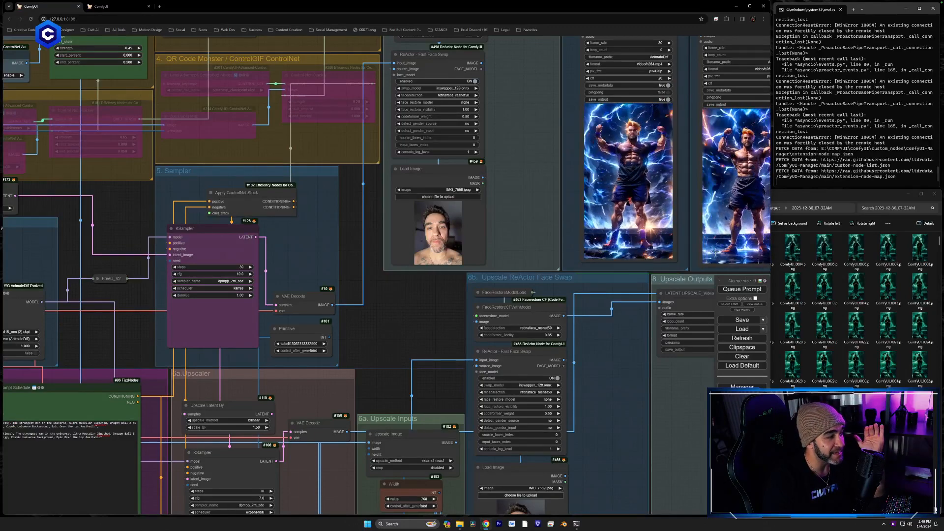
drag(467, 320, 726, 350)
drag(673, 302, 607, 262)
scroll(583, 464, down, 5)
scroll(607, 233, up, 3)
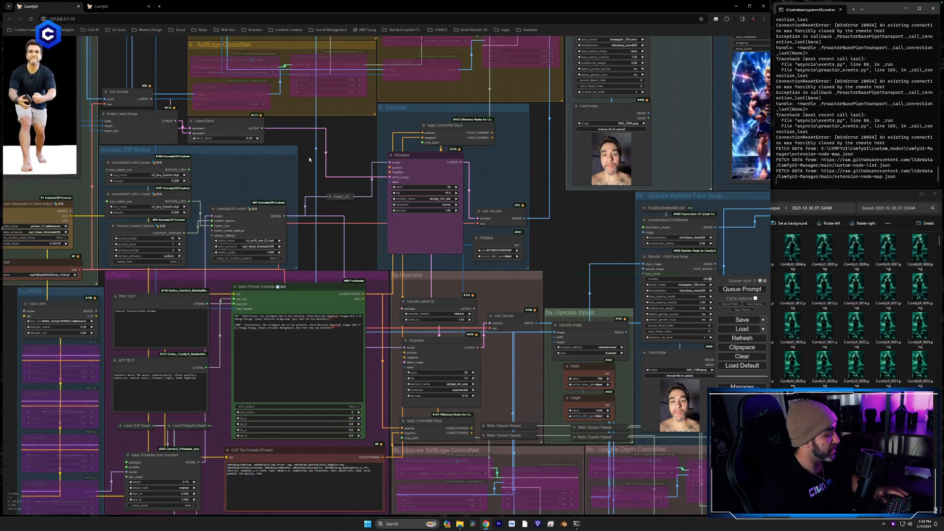
Switch to Safari and open youtube.com in a new tab.
key(ctrl+Up)
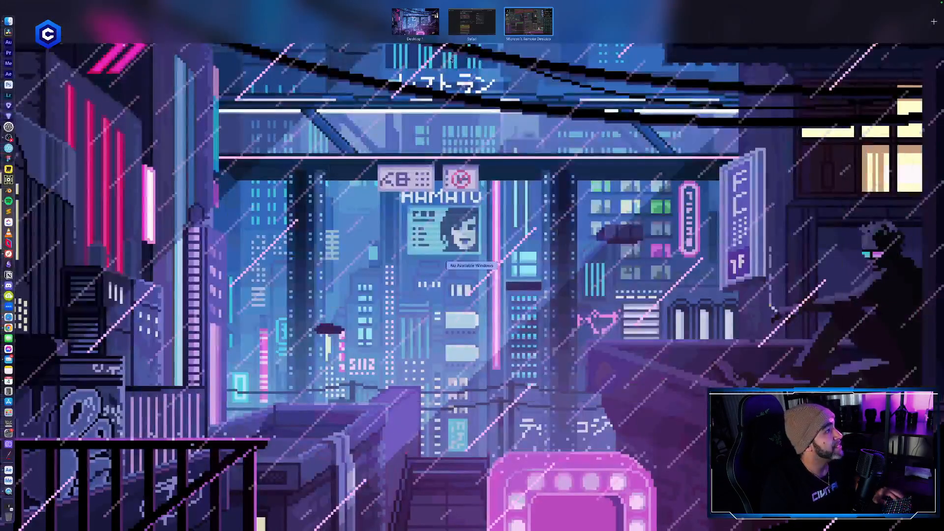
click(471, 21)
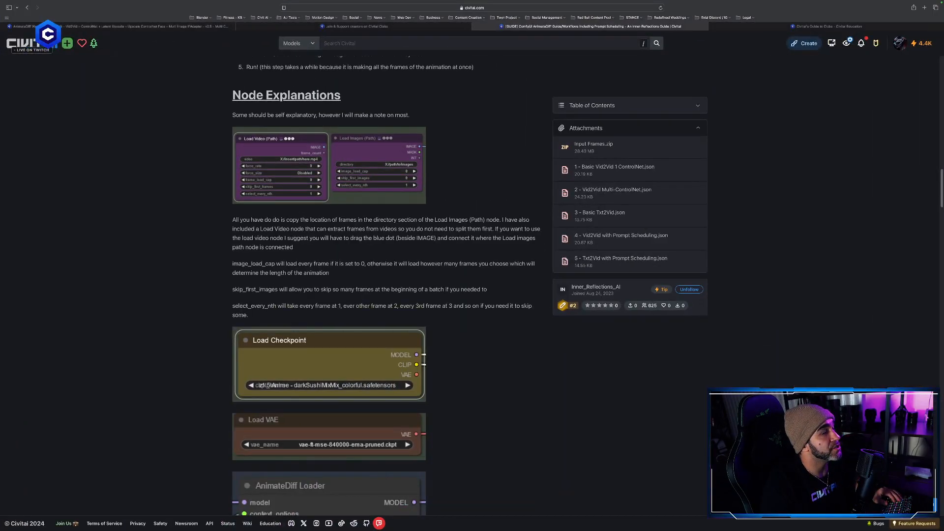
click(923, 8)
text(youtube.com)
key(Return)
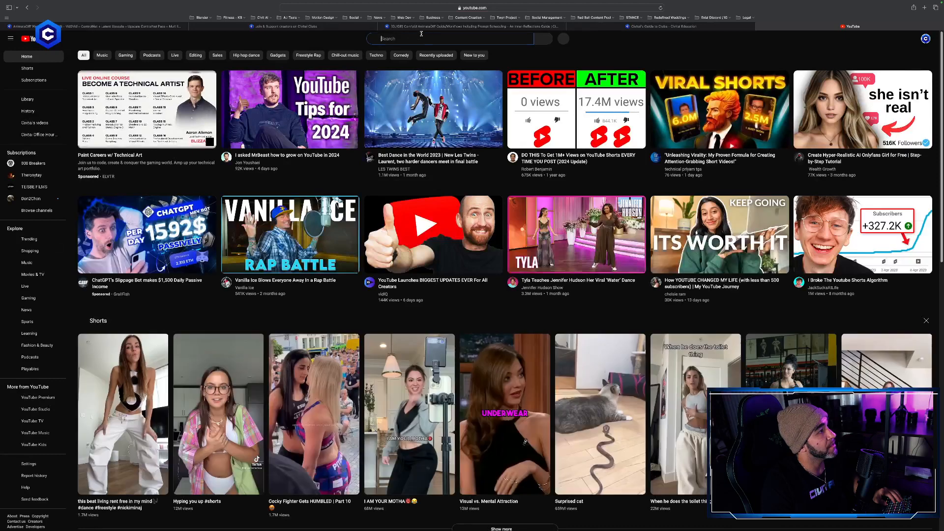
Search YouTube for enigmatic_e, open that creator's channel and show its full web address.
click(425, 38)
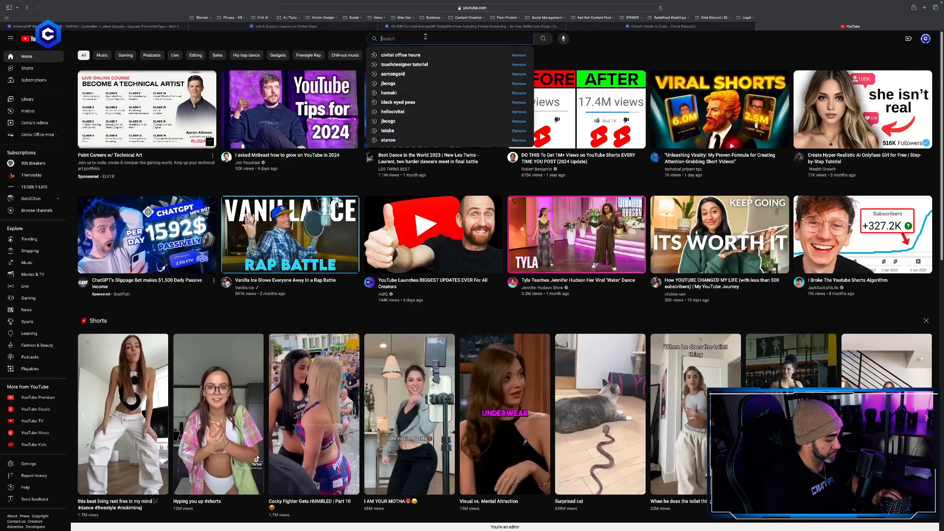
text(enigmatic )
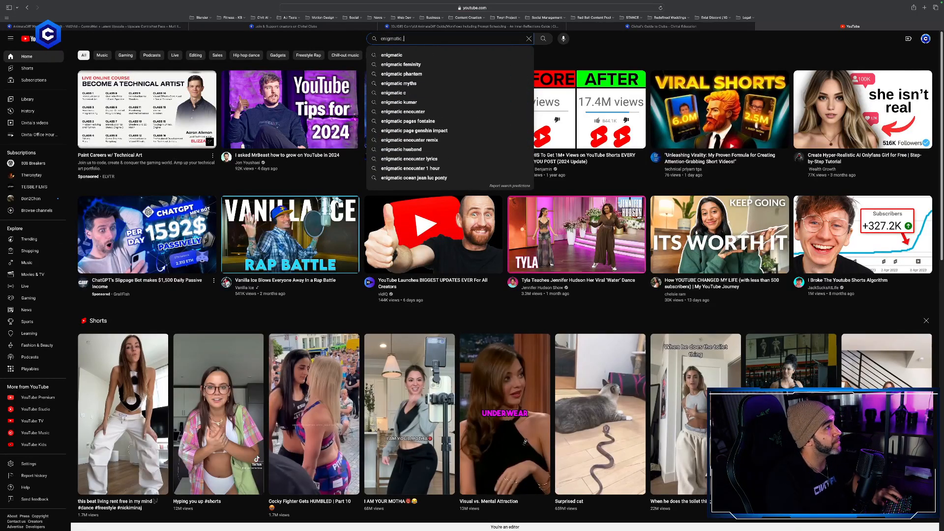
text(e)
key(Return)
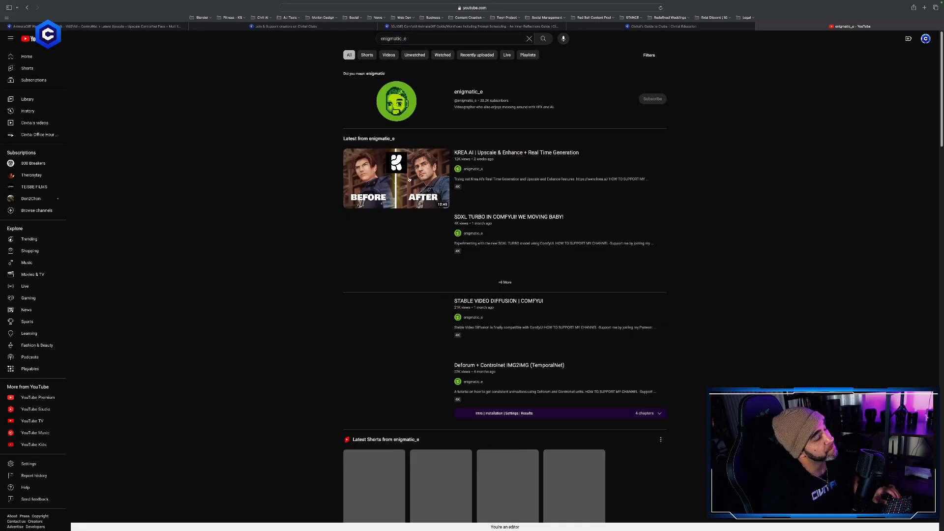
click(476, 94)
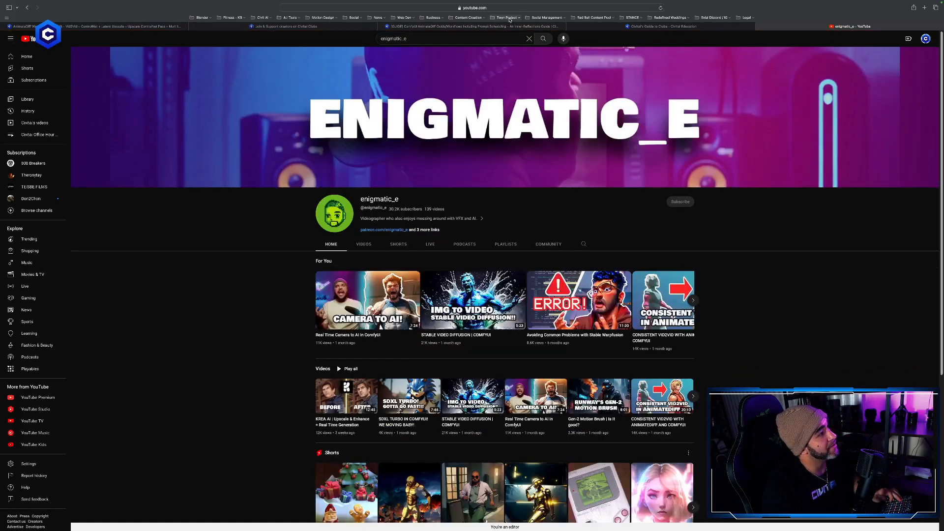
click(511, 7)
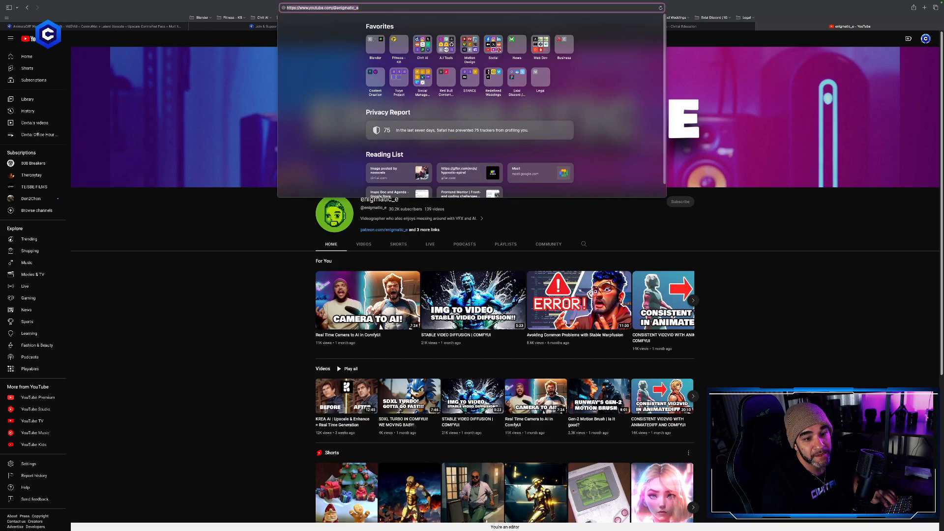
key(Escape)
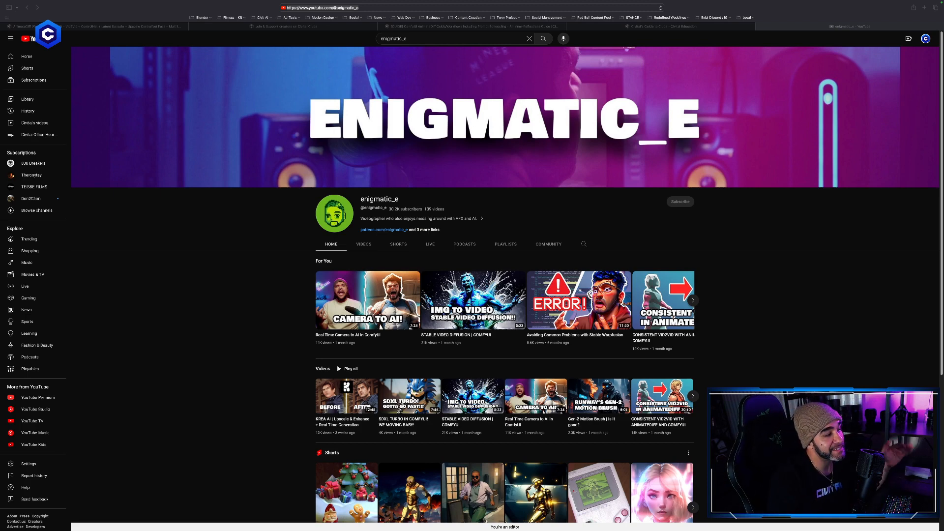
Look over the channel's home page, view the short about making the Attack on Titan animation, and return to the channel.
scroll(505, 277, down, 1)
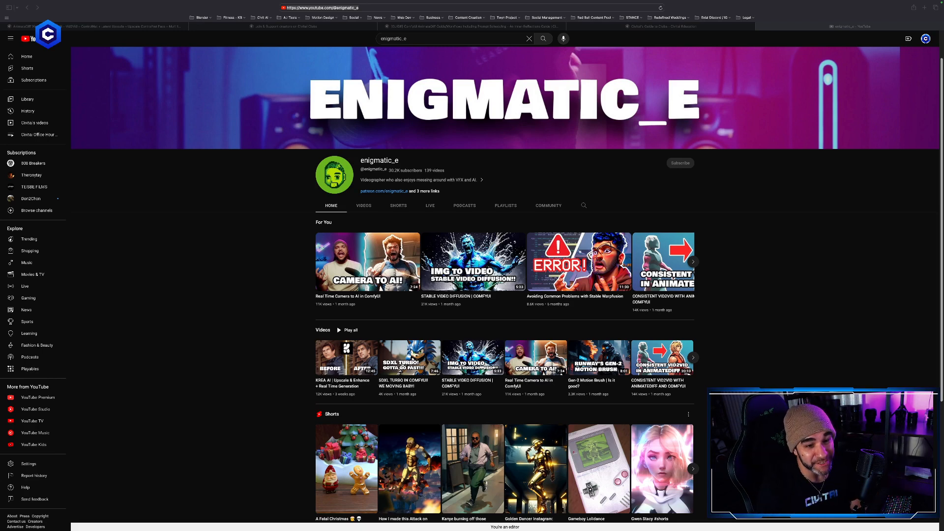
scroll(834, 335, down, 1)
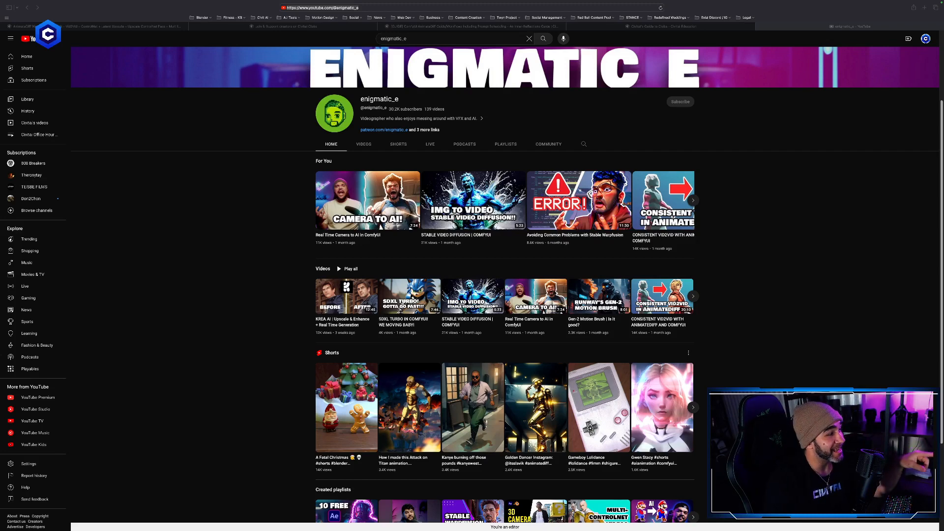
click(455, 433)
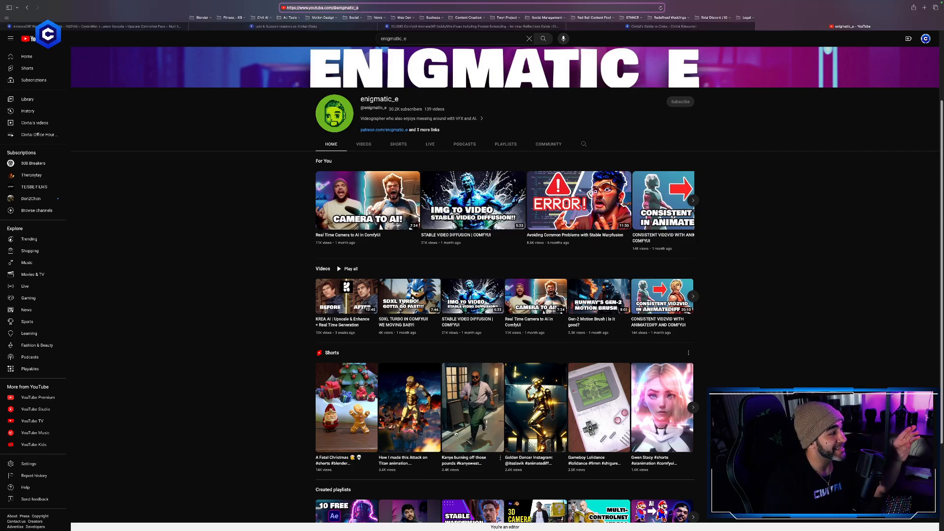
click(411, 416)
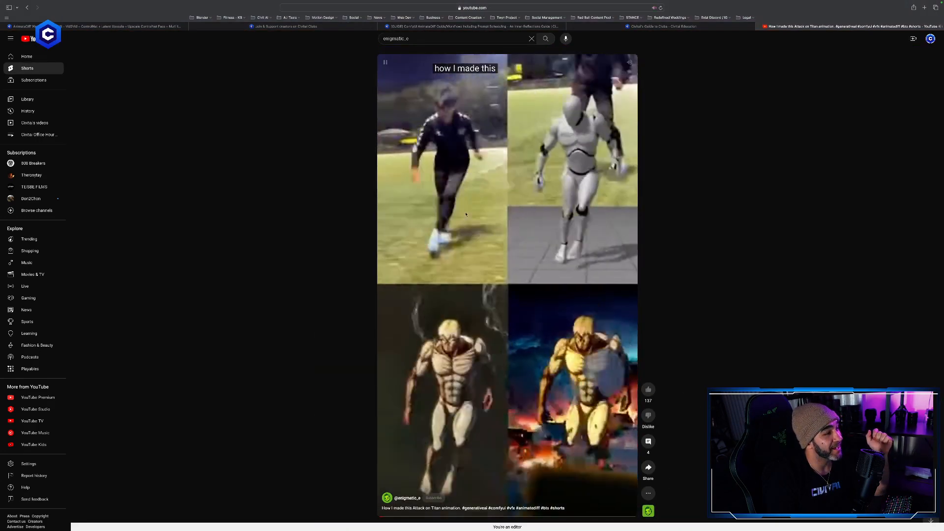
click(28, 8)
Browse enigmatic_e's Shorts on the channel's home page, check the video list, and look through the full Shorts collection.
click(692, 407)
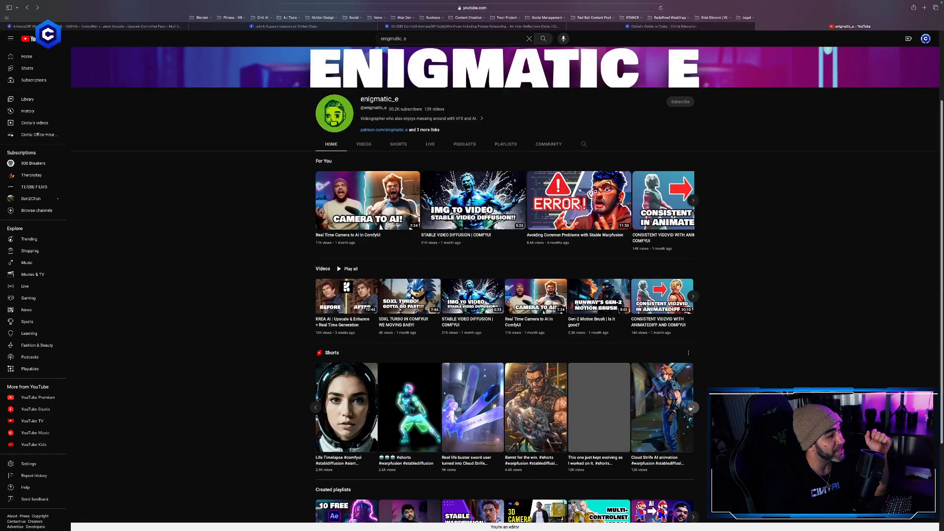
click(692, 408)
click(692, 407)
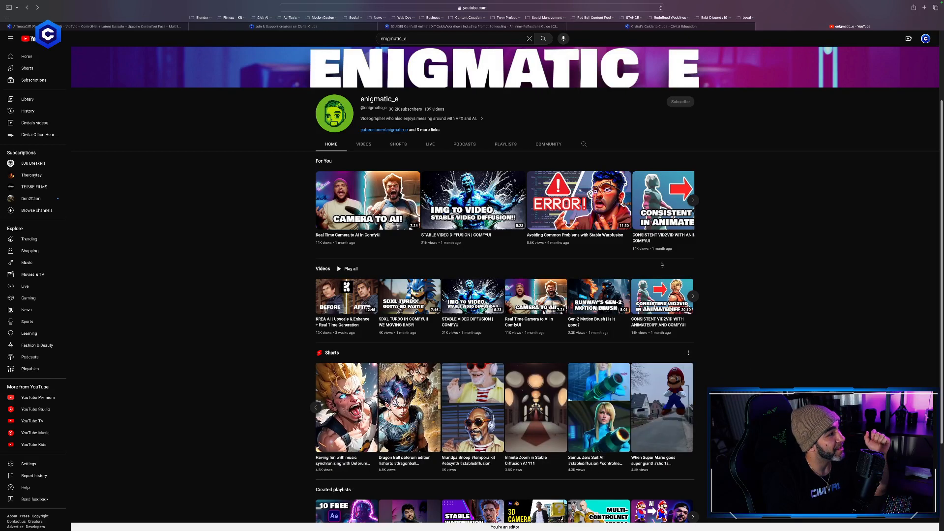
click(363, 144)
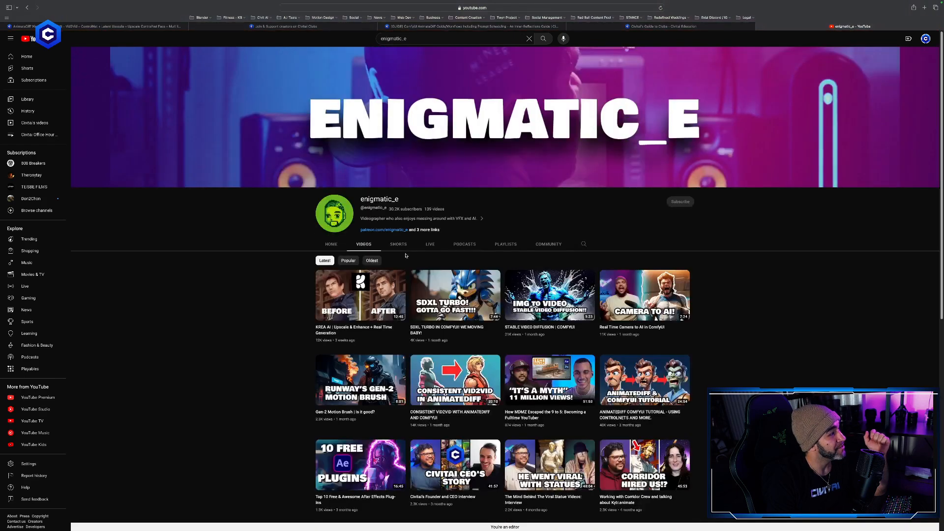
click(399, 245)
scroll(703, 395, down, 2)
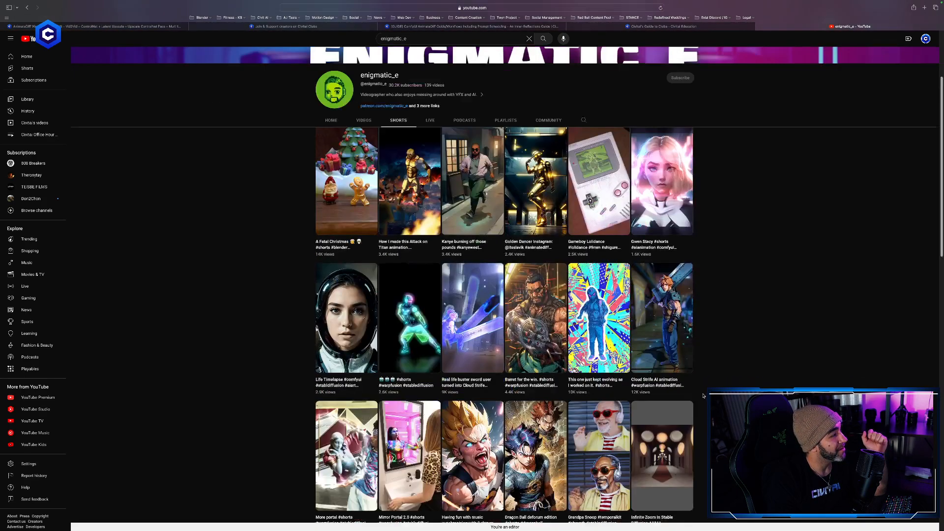
scroll(454, 375, down, 5)
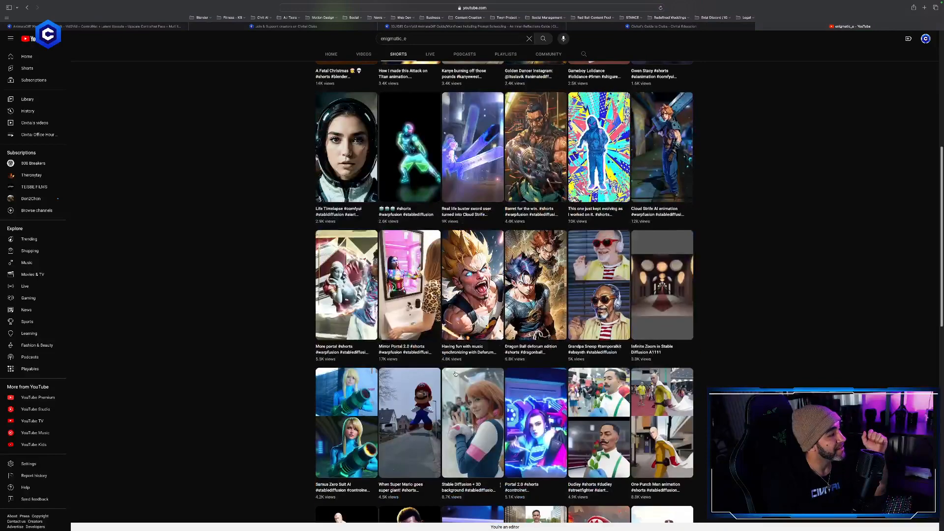
scroll(438, 306, up, 8)
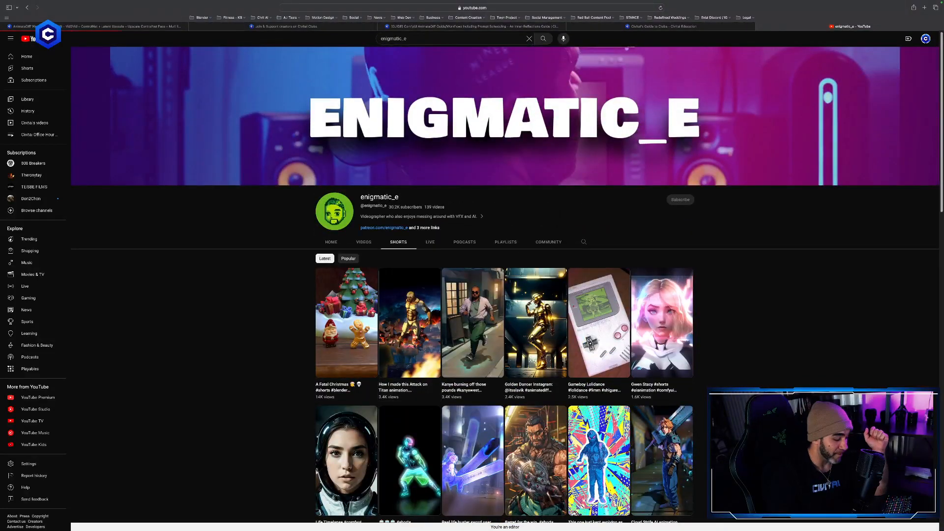
Play the short "A Fatal Christmas", continue to the Attack on Titan making-of short, and raise the sound volume.
click(346, 321)
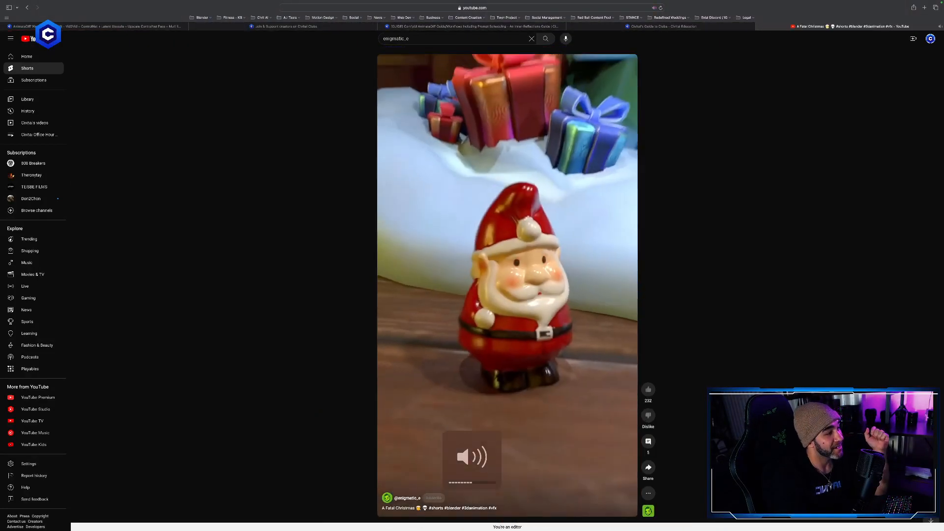
scroll(708, 286, down, 3)
scroll(708, 283, up, 3)
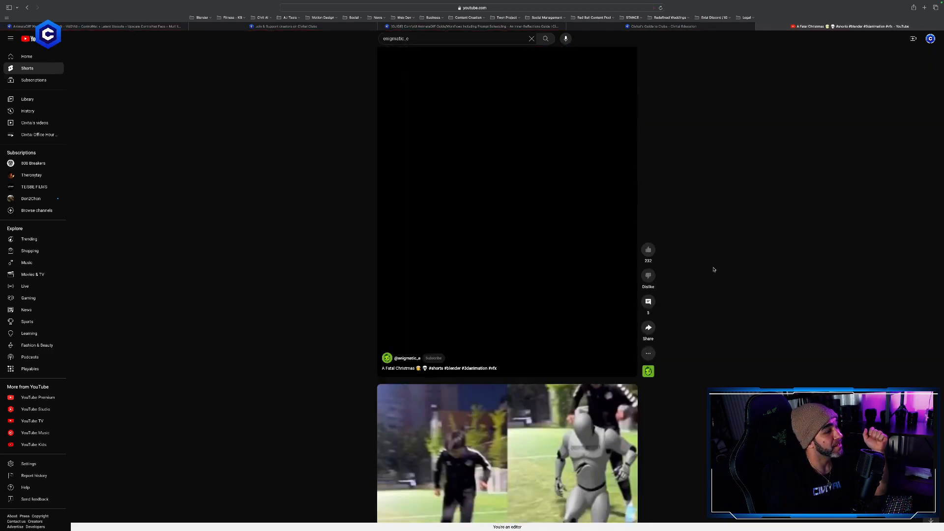
scroll(715, 268, down, 3)
scroll(716, 267, up, 3)
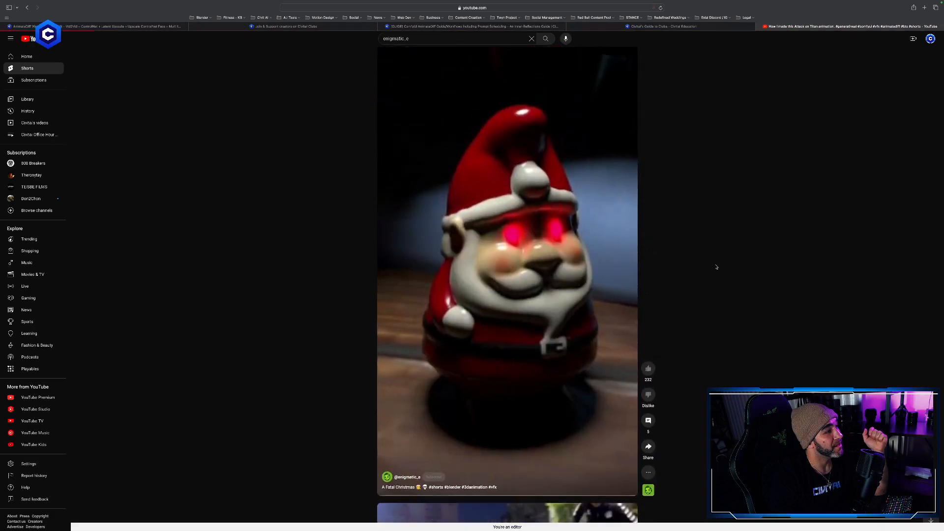
scroll(717, 267, down, 5)
scroll(717, 264, up, 3)
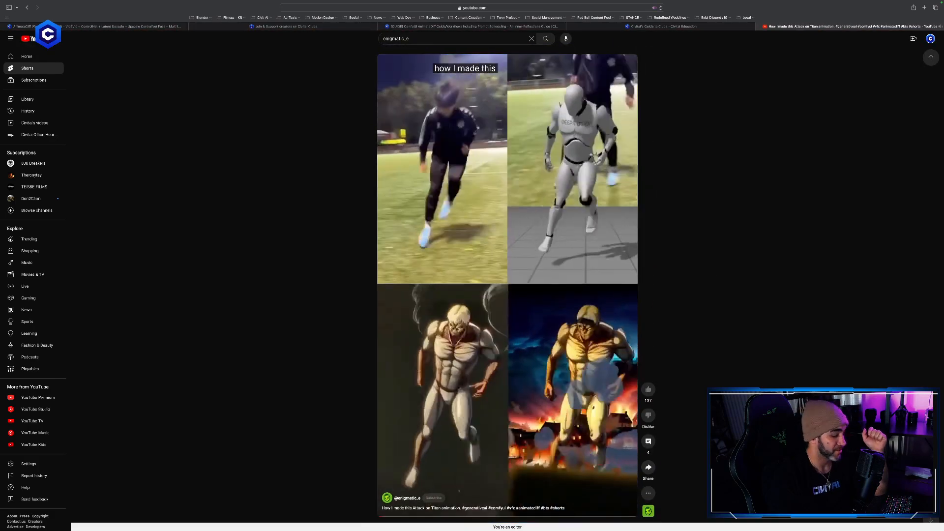
key(XF86AudioRaiseVolume)
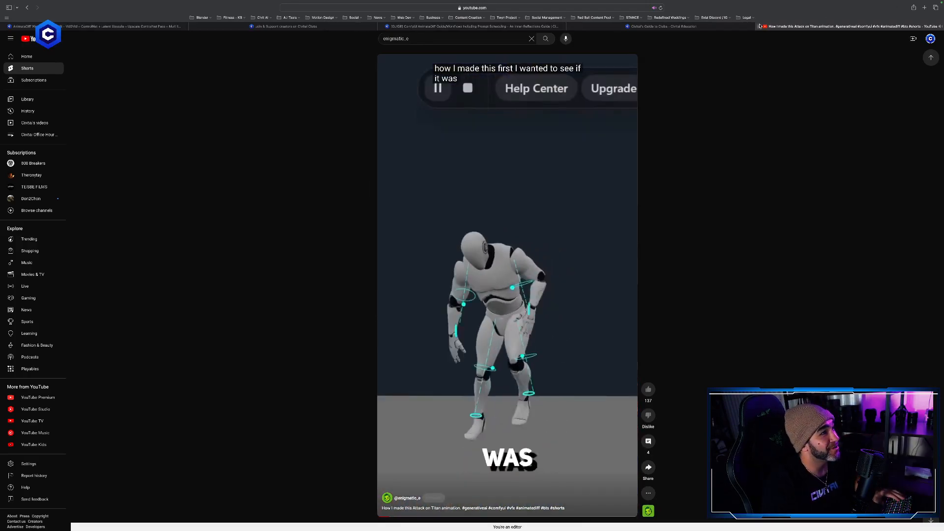
Close the YouTube tab and switch back to the remote desktop showing the ComfyUI workflow.
key(super+w)
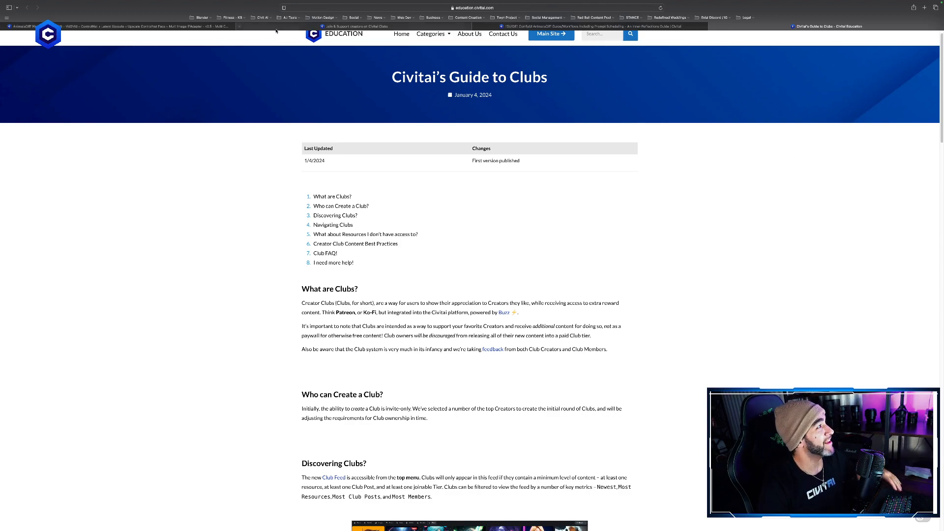
key(ctrl+Up)
click(530, 24)
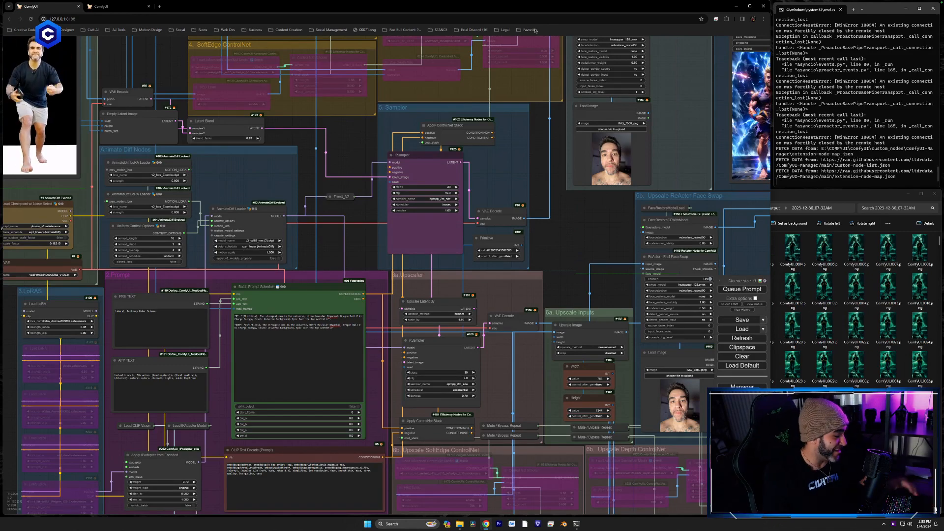
Switch to Safari, open Instagram in a new tab and decline turning on notifications.
key(ctrl+Up)
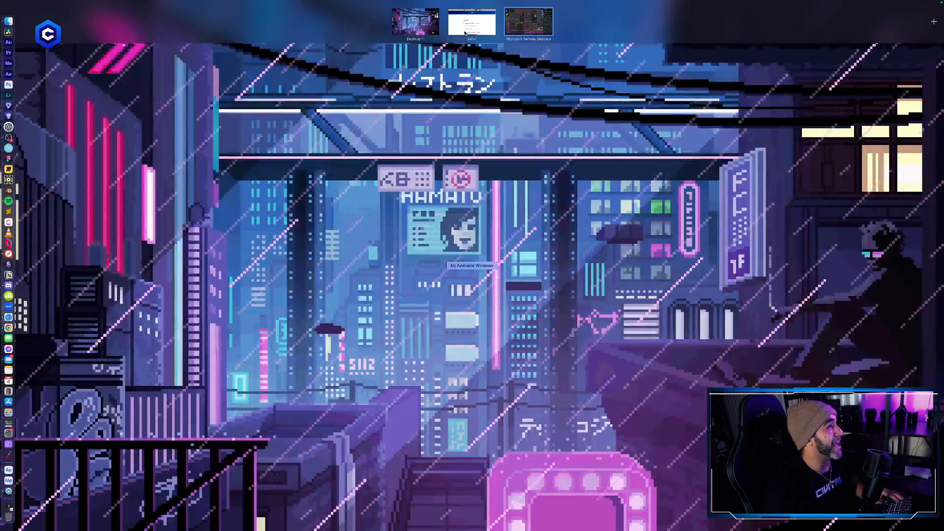
click(483, 34)
click(924, 10)
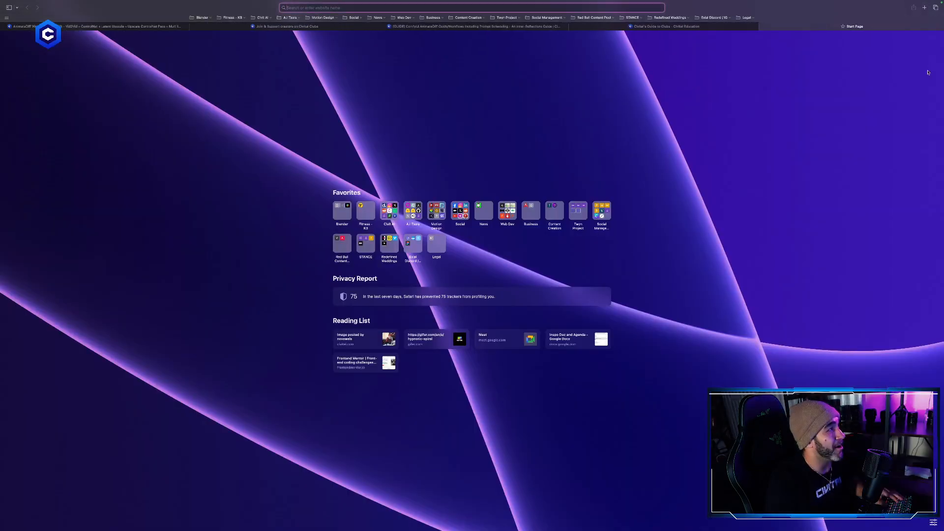
text(insta)
key(Return)
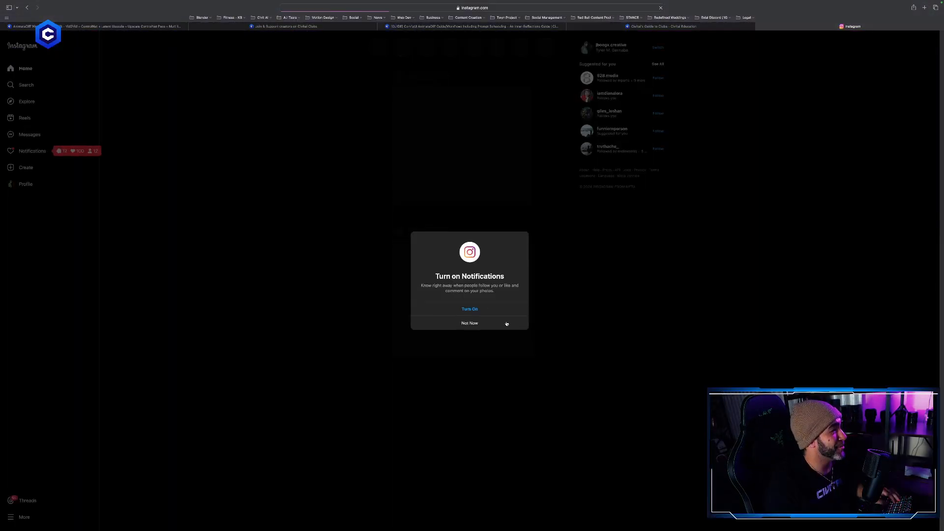
click(497, 323)
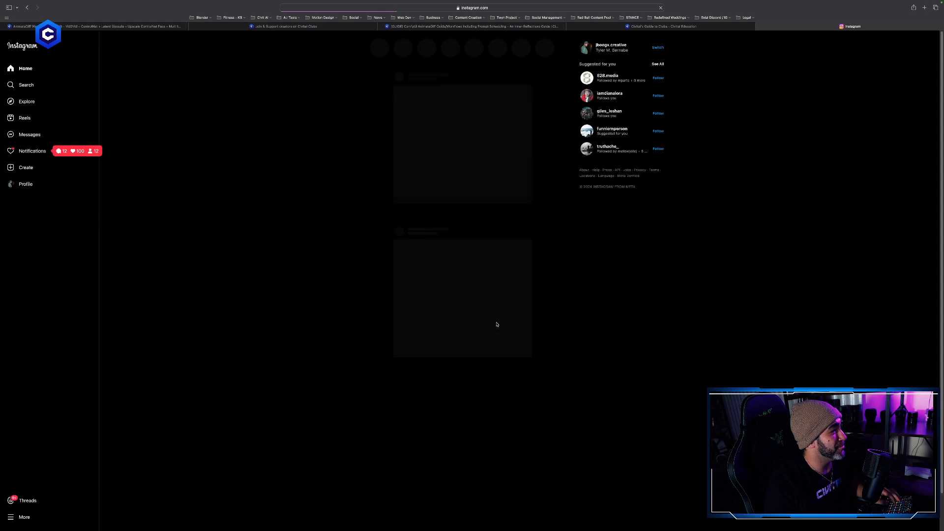
Search Instagram for enigmatic_e, open that profile and look through its grid of posts.
click(26, 88)
text(enigmatic_e)
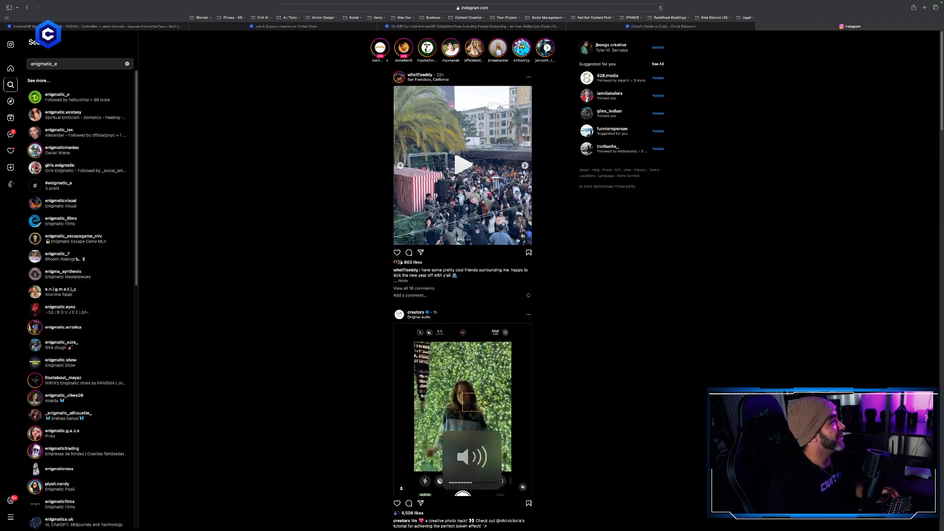
click(55, 96)
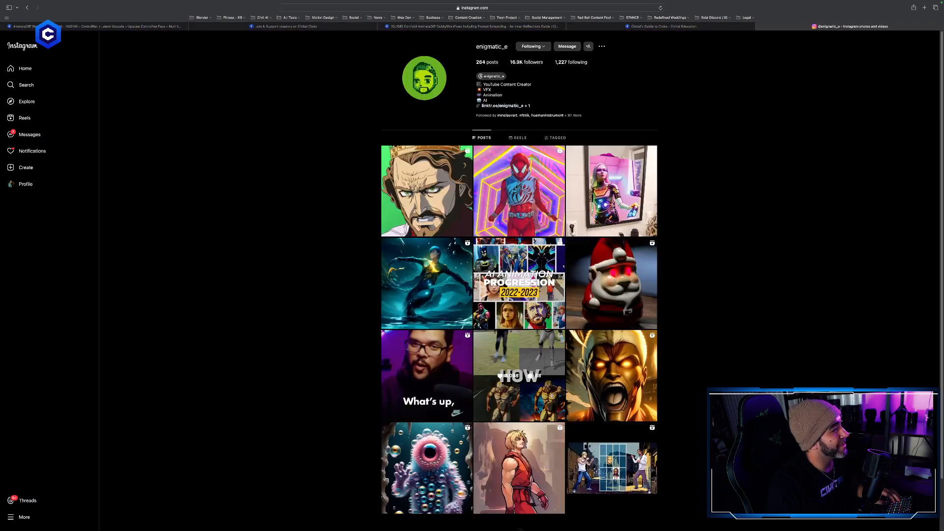
scroll(637, 358, down, 10)
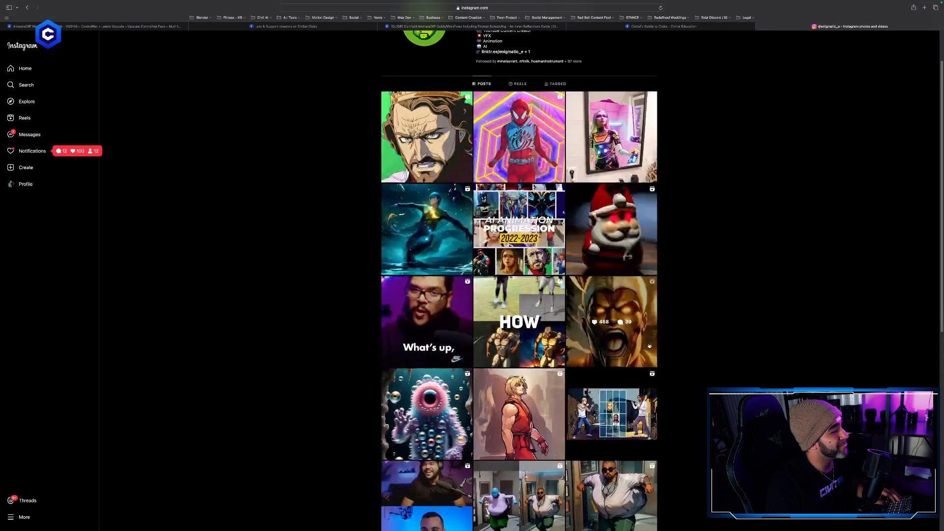
scroll(649, 346, down, 6)
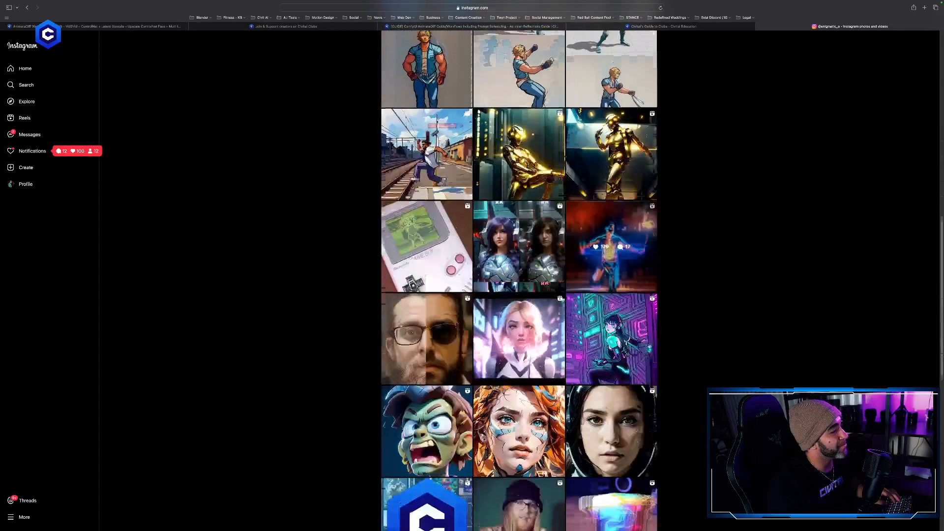
scroll(649, 346, up, 15)
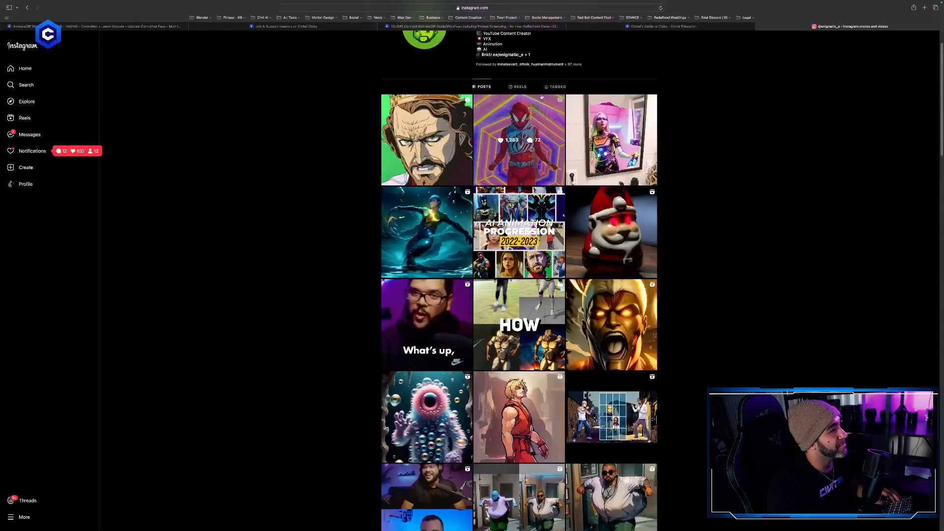
Show the profile's reels, play the Attack on Titan reel with sound, and view the red-gi fighter's walk reel.
click(518, 90)
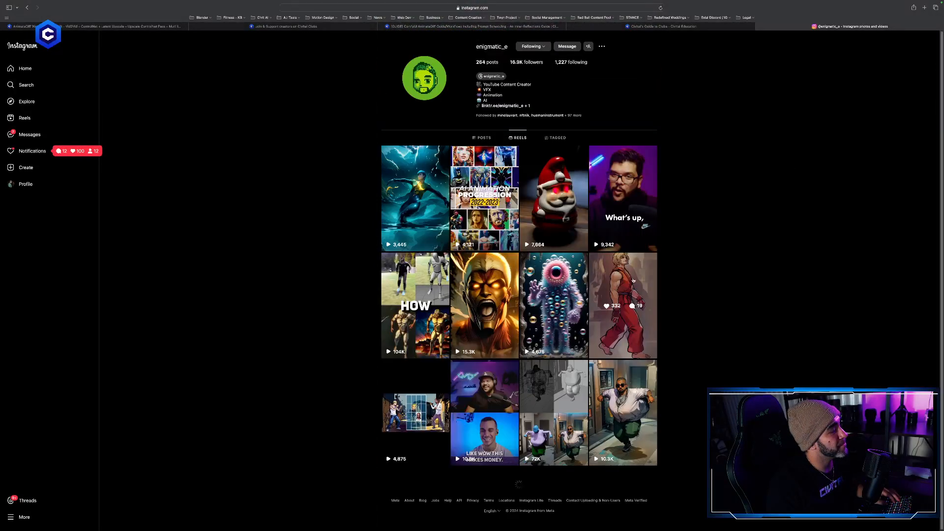
click(491, 285)
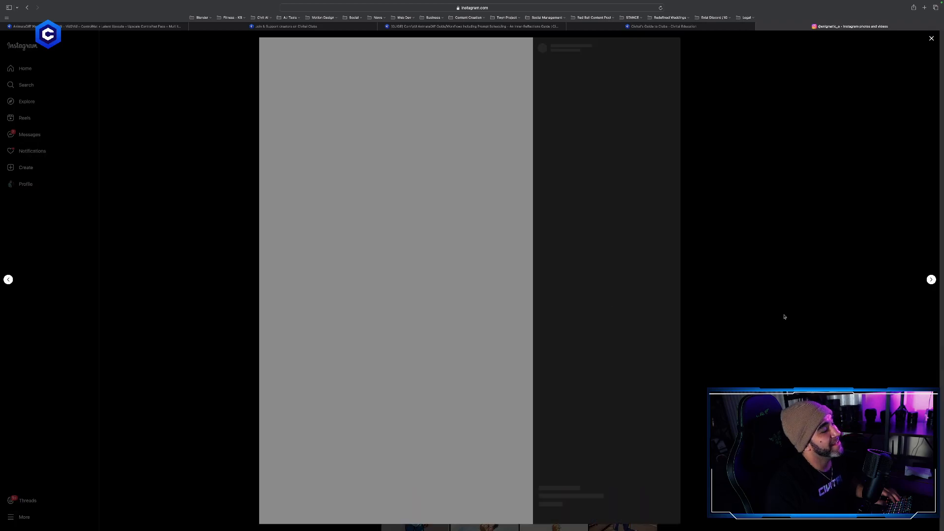
click(524, 515)
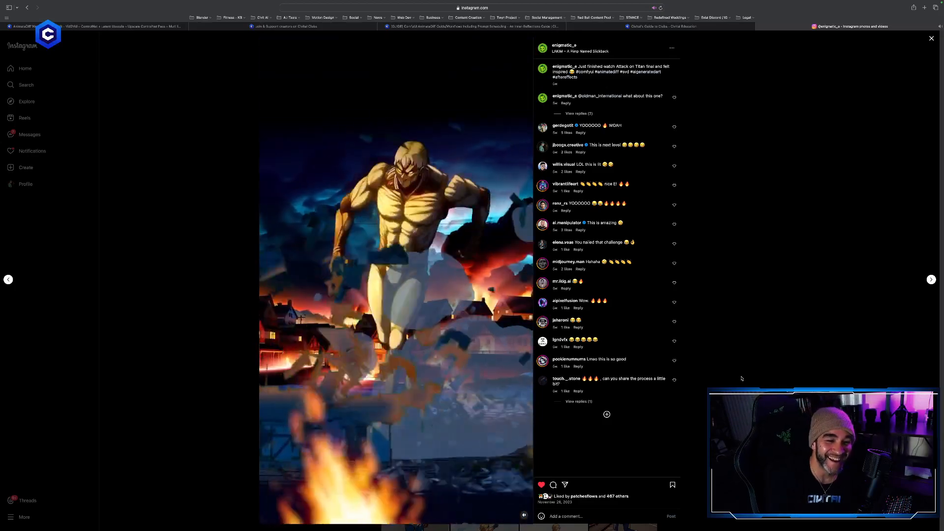
click(920, 56)
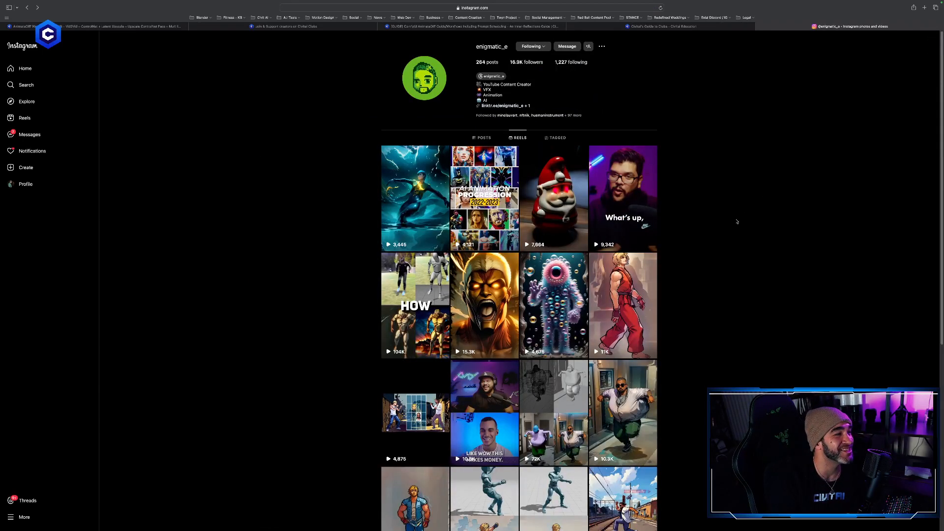
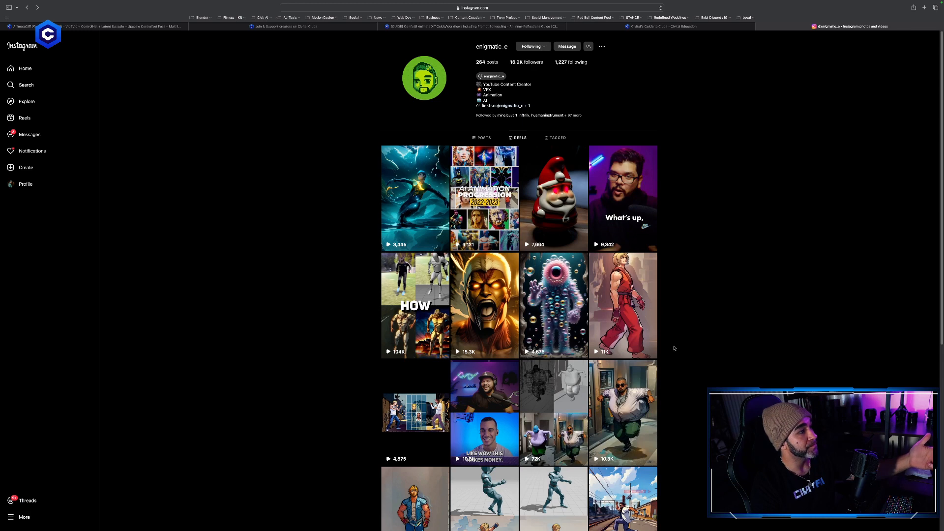
click(634, 298)
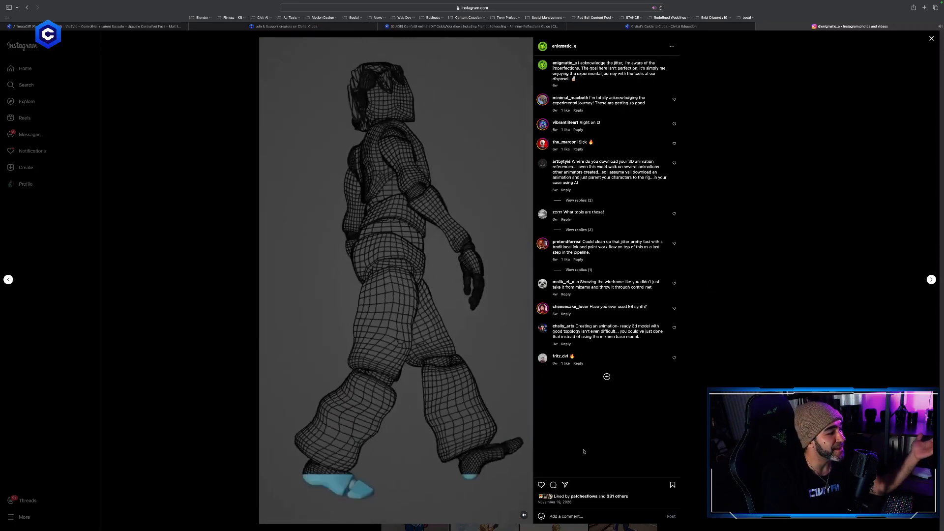
click(904, 118)
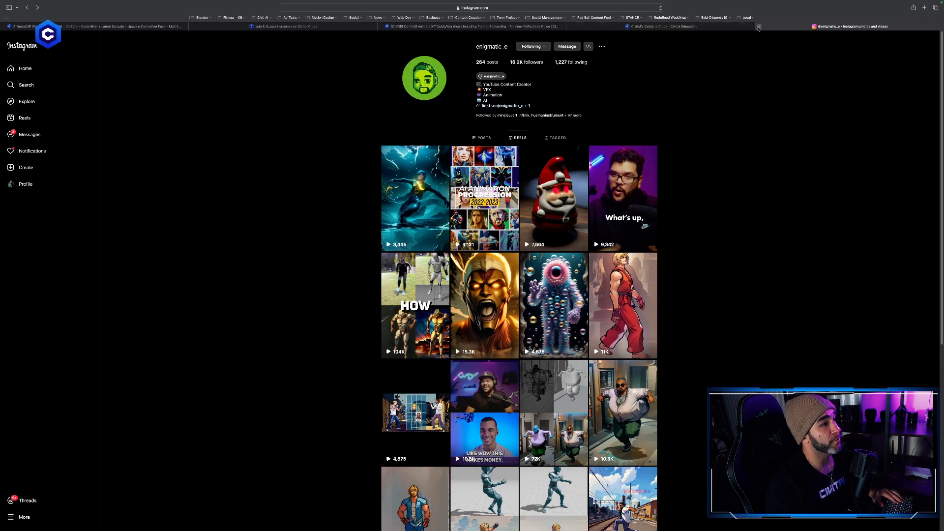
Close the Instagram tab and switch to Microsoft Remote Desktop showing the ComfyUI workflow.
click(760, 28)
key(ctrl+Up)
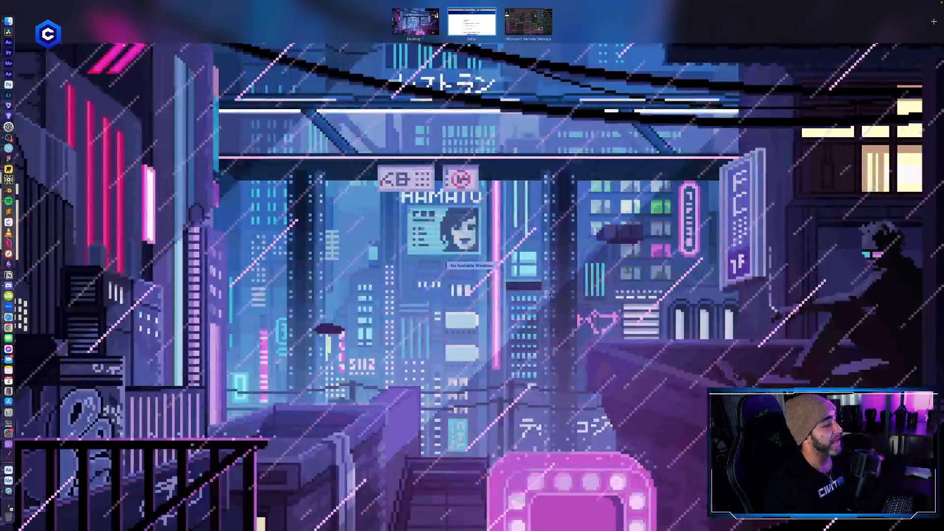
click(543, 33)
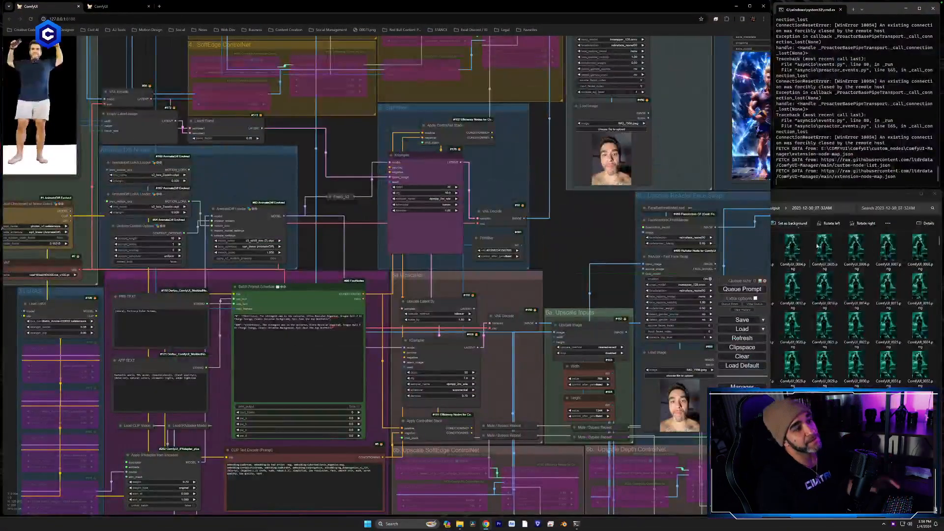
Open the output folder 2023-12-26_03-38AM, show the second ComfyUI workflow beside it, and select frame ComfyUI_0007.png.
click(842, 193)
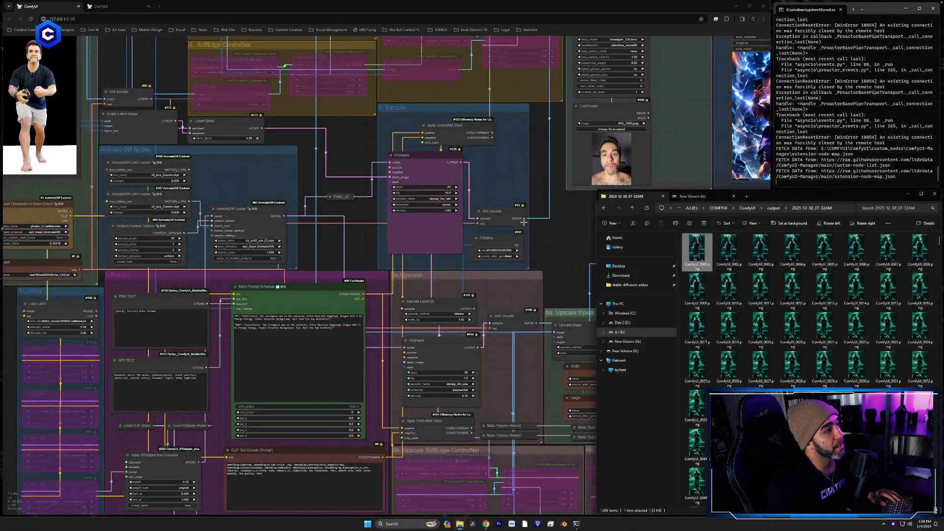
click(604, 207)
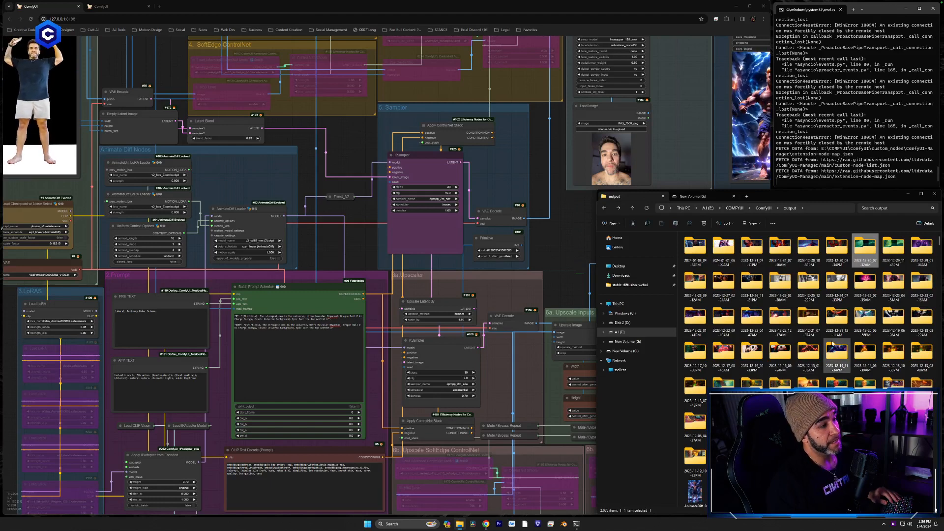
double_click(781, 283)
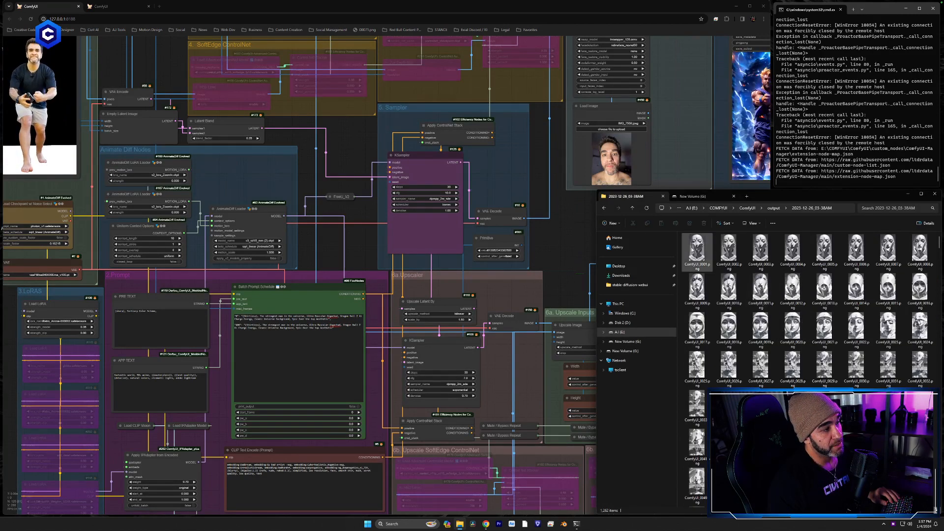
click(126, 8)
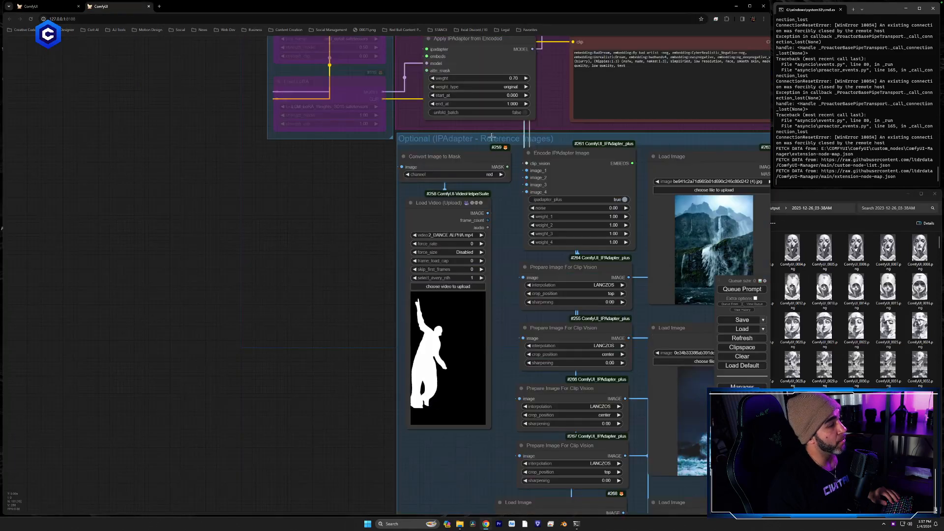
click(888, 248)
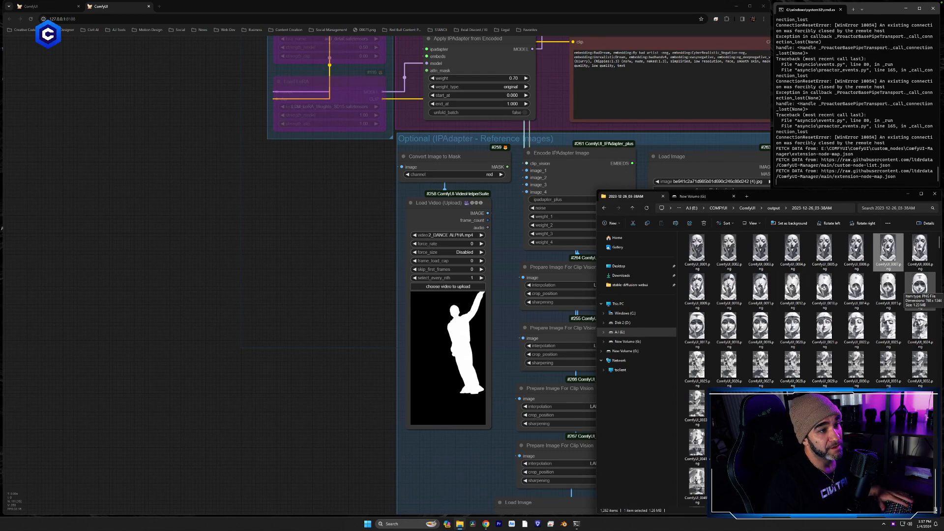
Switch to QuickTime Player, centre the FINAL FINAL.mov window on the desktop and lower its volume.
key(ctrl+Up)
click(732, 254)
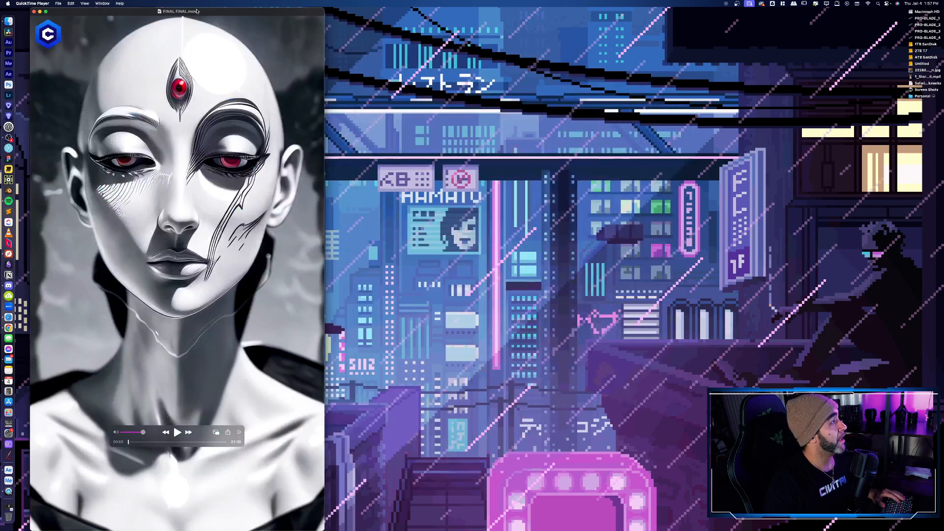
drag(202, 18, 486, 18)
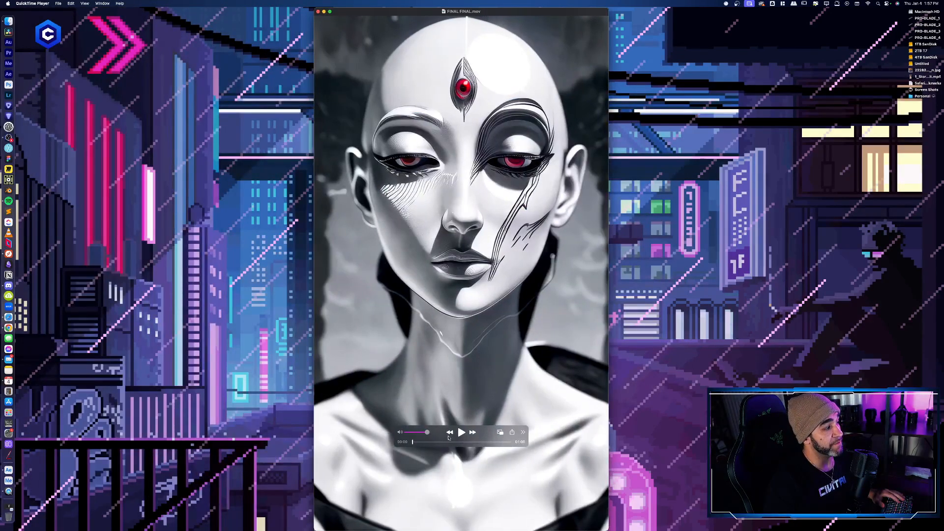
drag(427, 436, 418, 435)
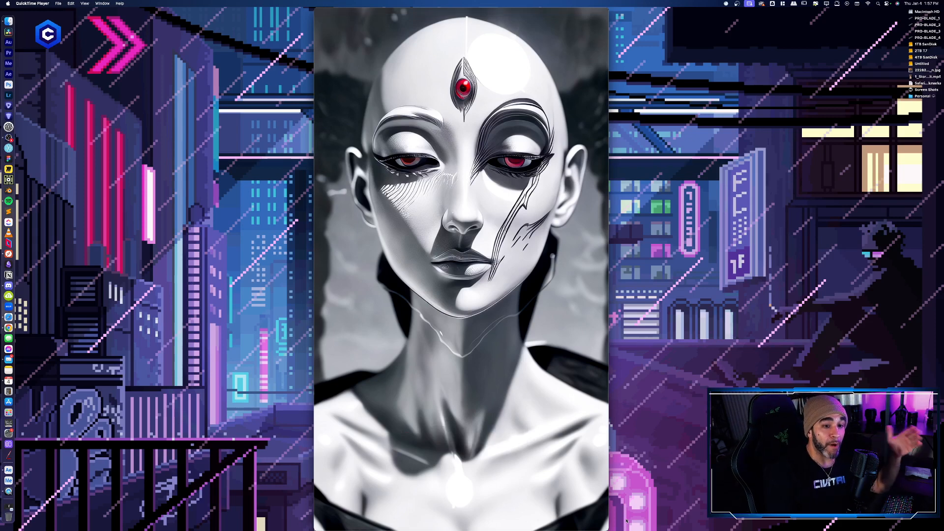
mouse_move(470, 452)
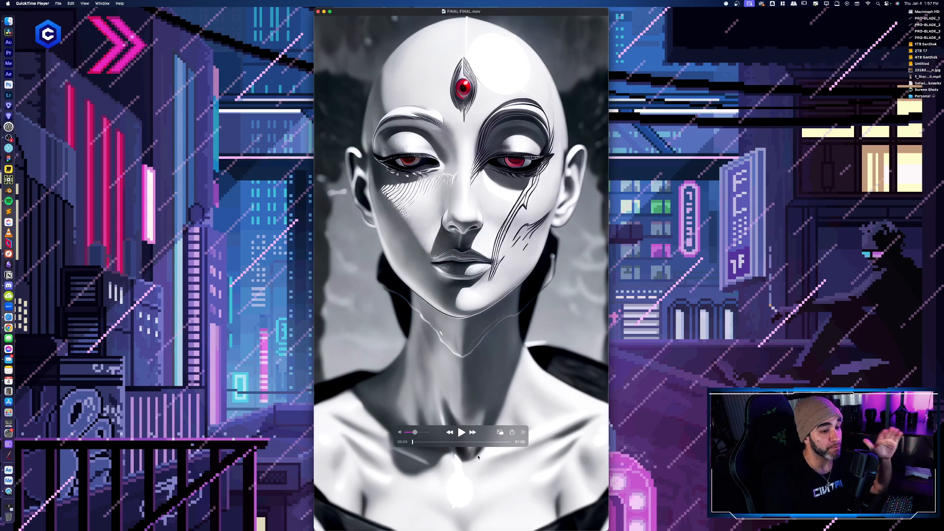
mouse_move(453, 360)
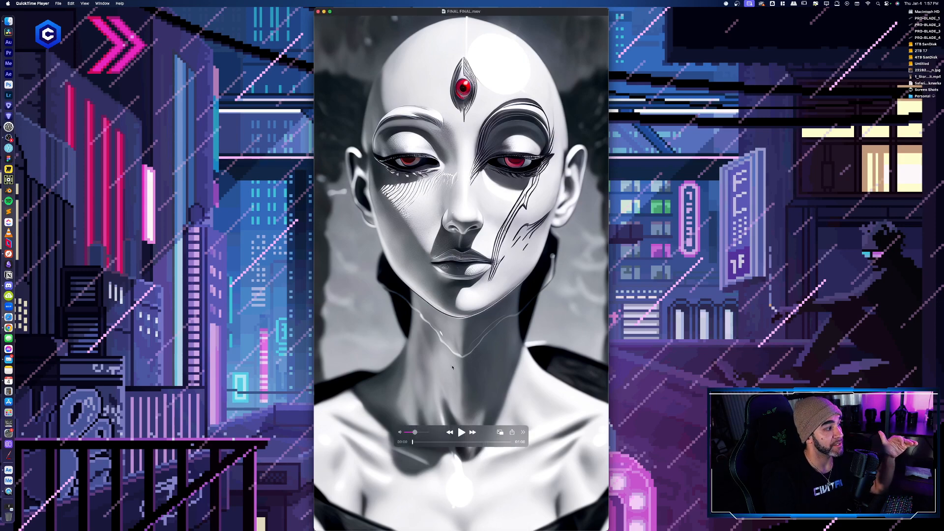
Play FINAL FINAL.mov through to its end and close the video.
click(461, 434)
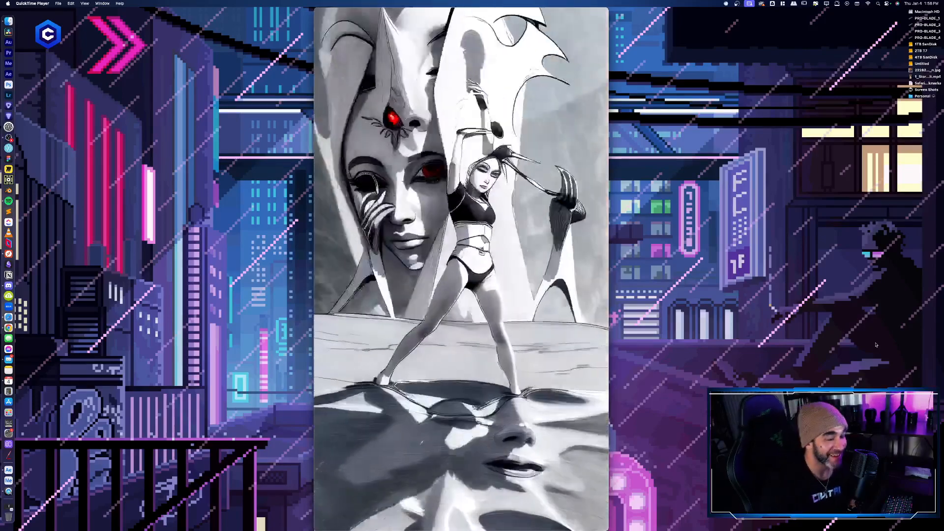
mouse_move(540, 361)
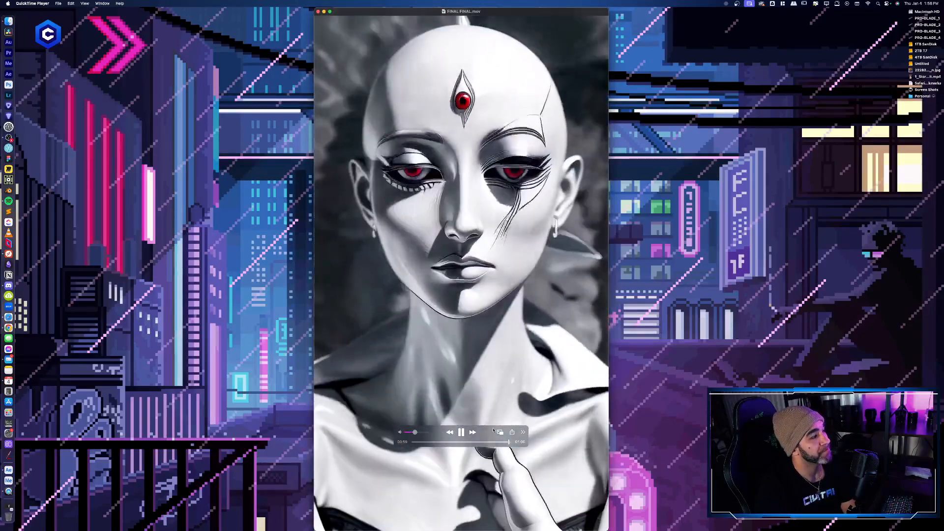
click(461, 432)
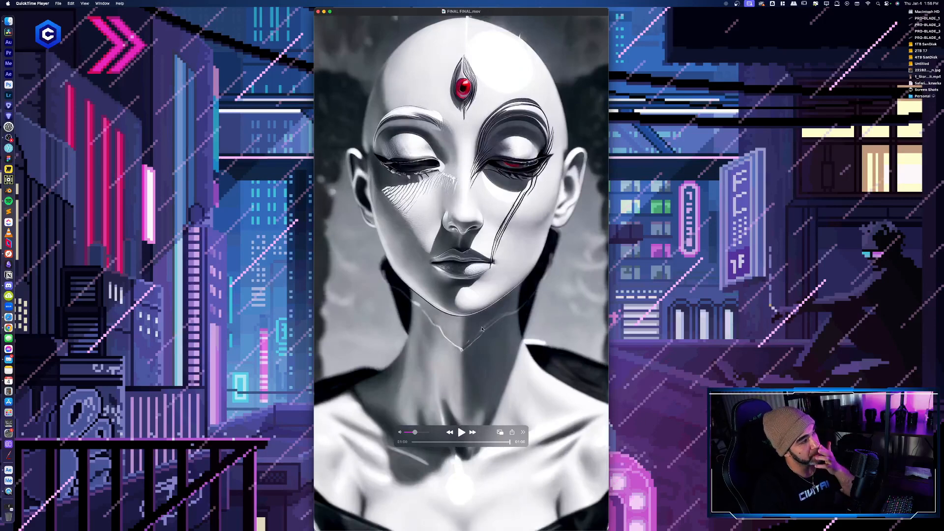
click(318, 11)
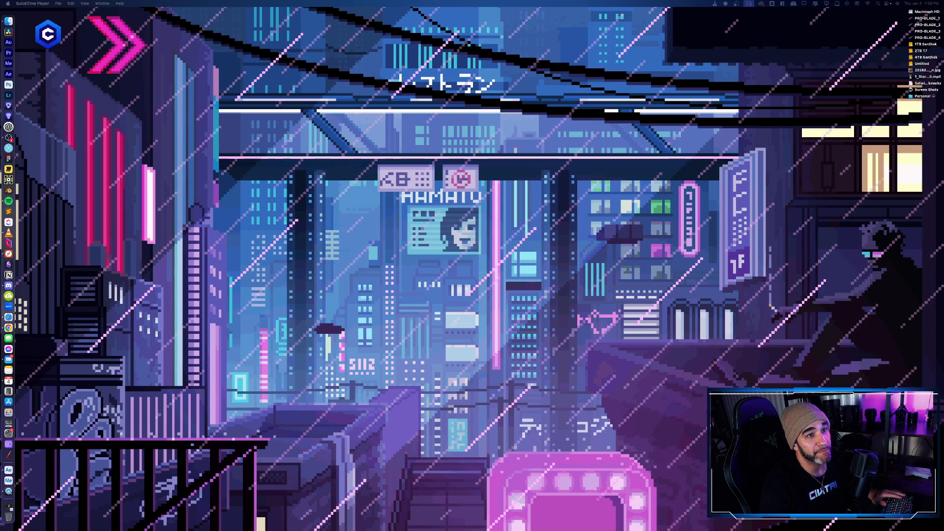
Bring 1_Black Frames Test.mp4 onto the main desktop, watch and close it, and do the same with the FOR AD MAIN clip.
drag(943, 34, 470, 15)
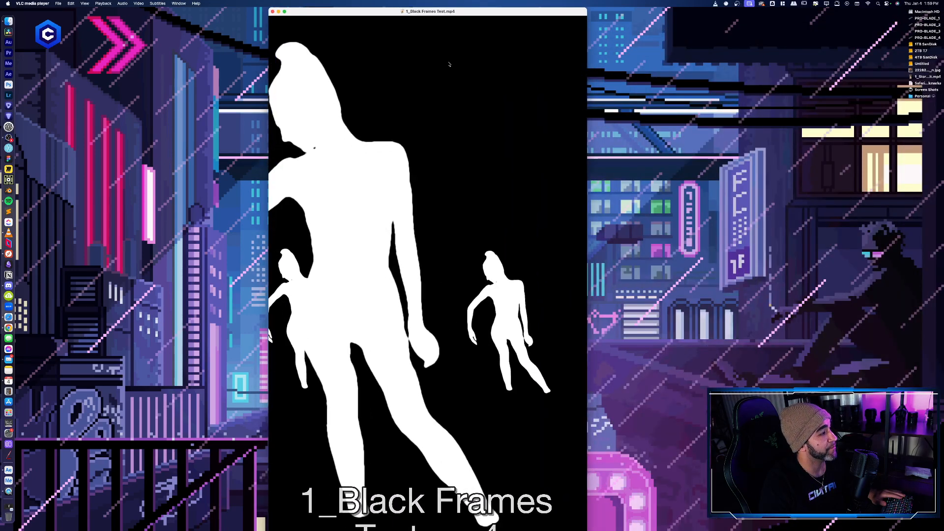
click(272, 11)
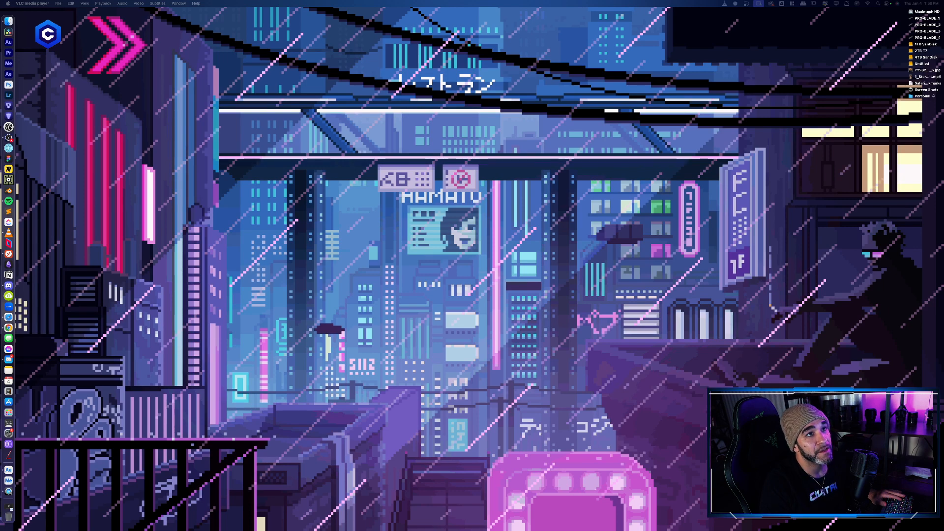
drag(943, 15, 507, 12)
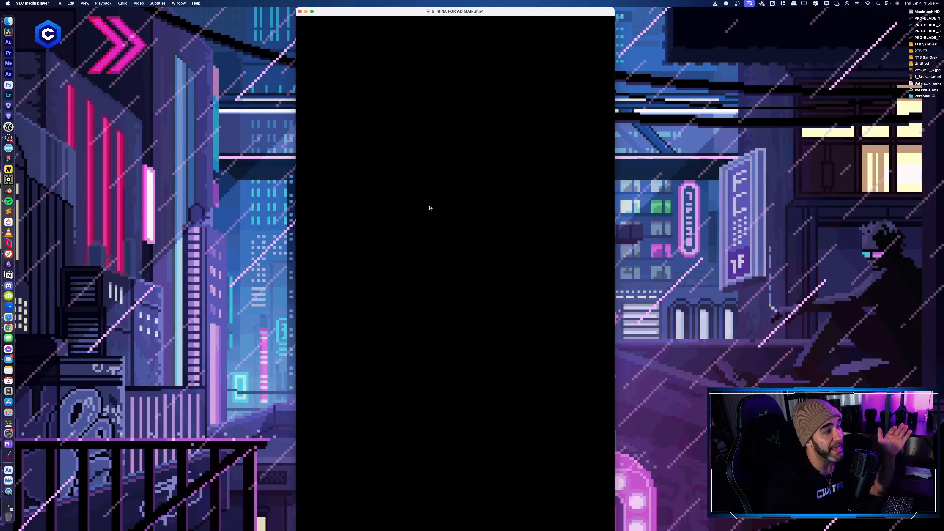
click(300, 12)
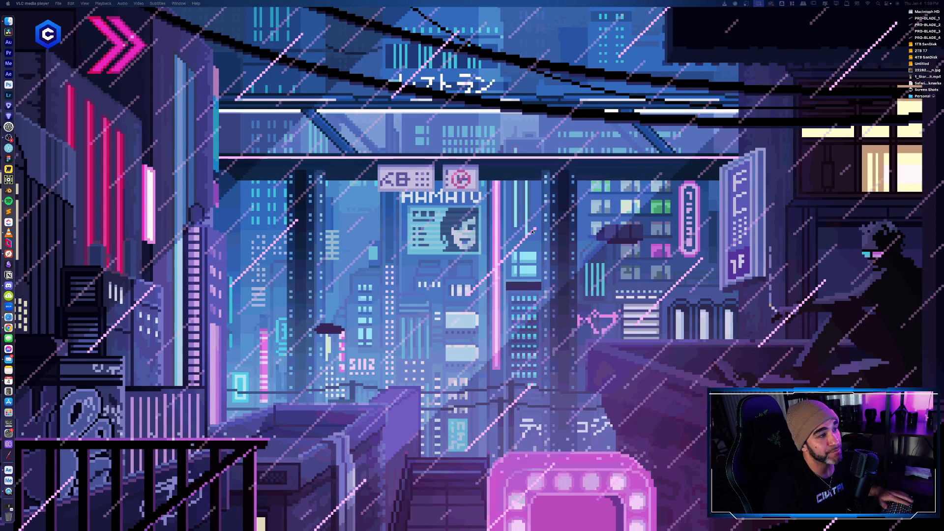
Return to the remote desktop, load the workflow from ComfyUI_0007.png into ComfyUI and show the dancer clip in its video loader.
key(ctrl+Up)
click(514, 17)
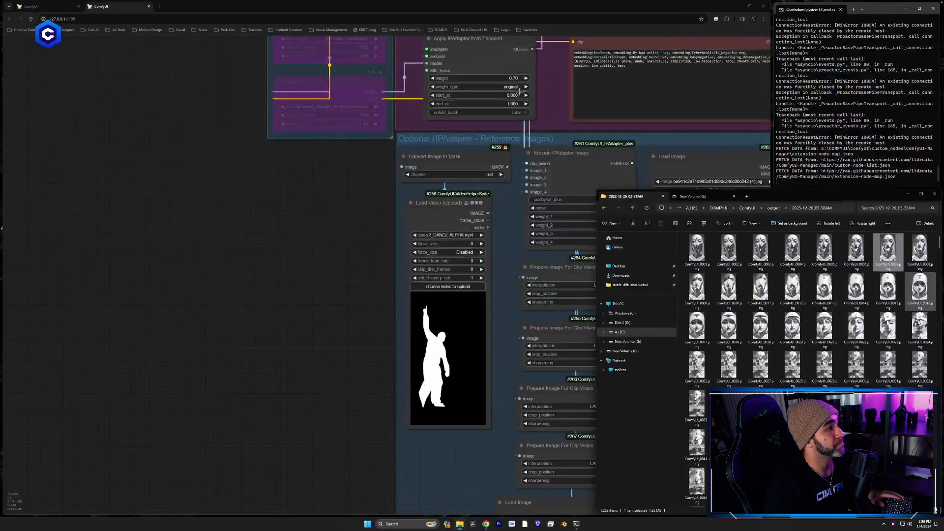
drag(887, 249, 363, 316)
drag(337, 203, 417, 530)
drag(245, 126, 333, 466)
drag(331, 141, 238, 228)
scroll(326, 249, up, 6)
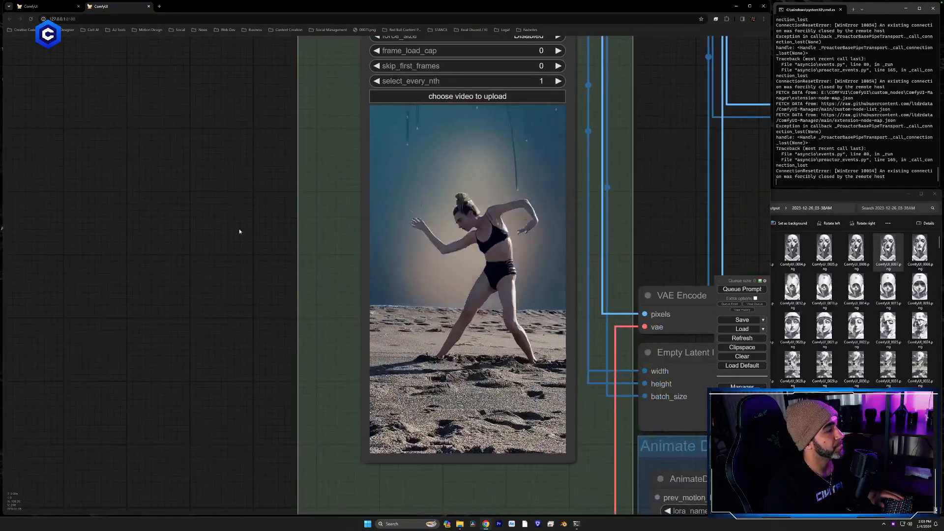
Browse the output folders, check 2023-12-25_12-22PM and reopen 2023-12-26_03-38AM.
click(840, 193)
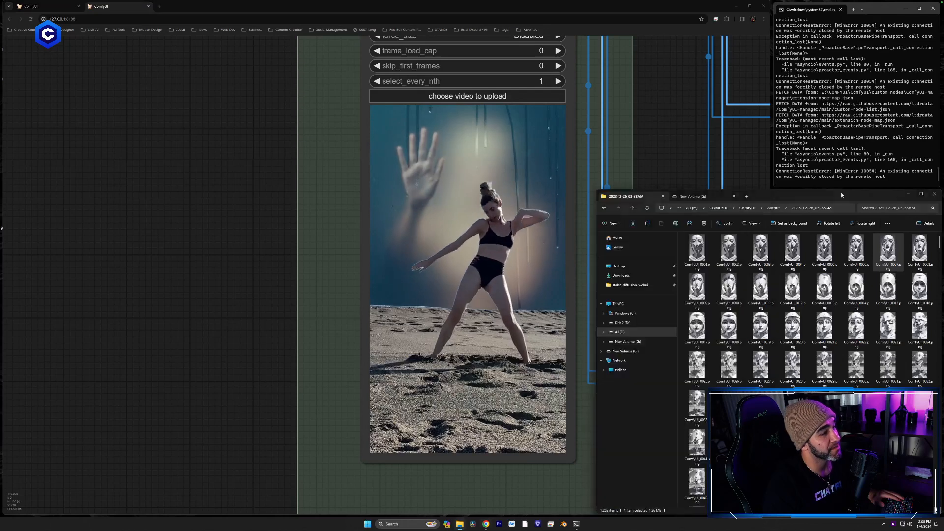
click(604, 207)
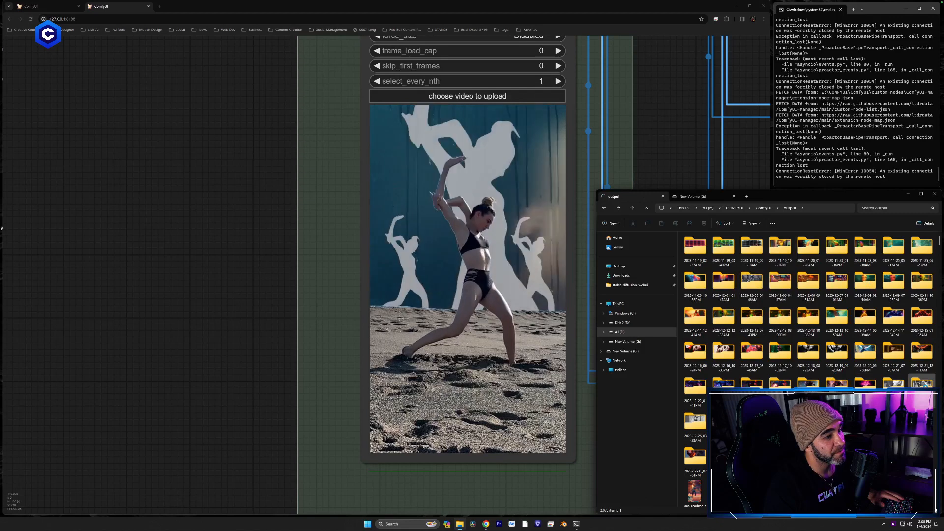
double_click(865, 385)
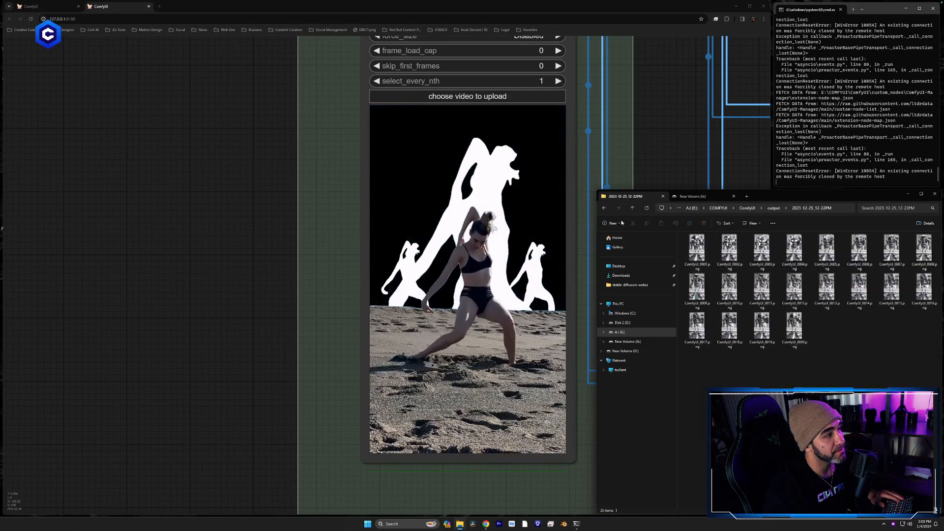
click(604, 207)
double_click(695, 419)
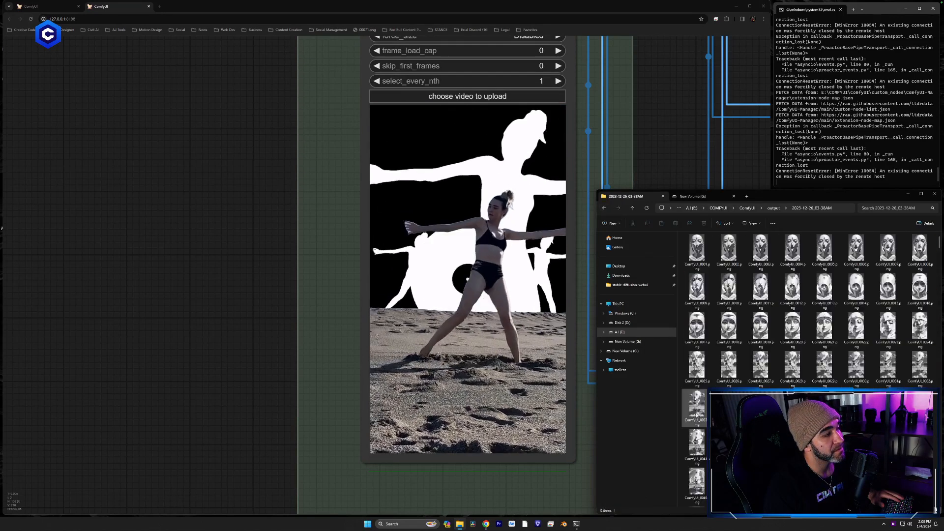
Load the workflow from ComfyUI_0001.png onto the ComfyUI canvas and bring up the Low-Res Outputs group.
drag(696, 248, 213, 227)
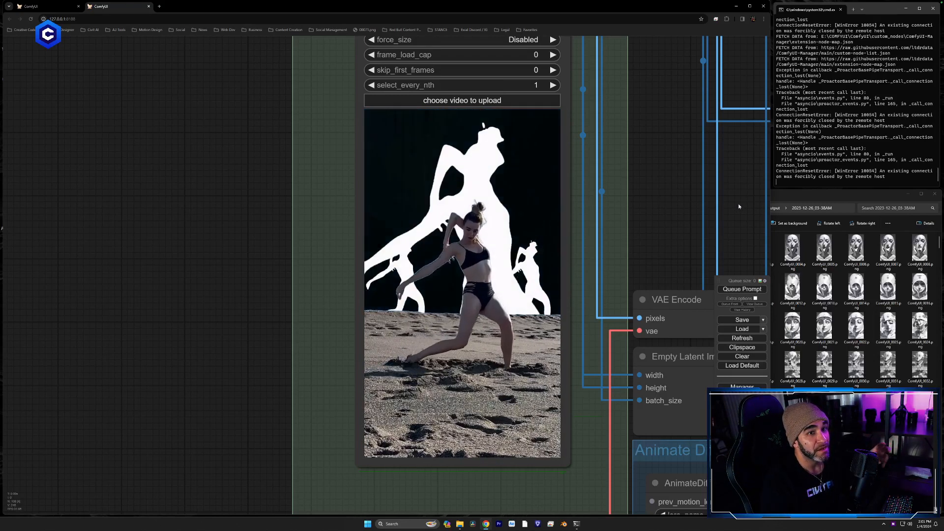
drag(646, 205, 198, 217)
scroll(538, 290, down, 5)
drag(682, 324, 159, 344)
drag(736, 456, 648, 278)
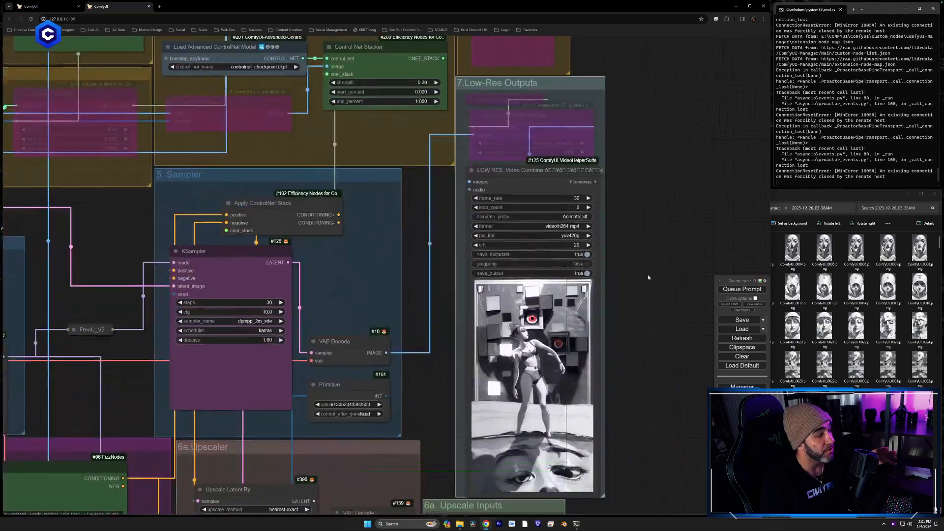
Examine the dancer animation in Low-Res Outputs and the IPAdapter reference images with their alpha video.
scroll(648, 277, up, 5)
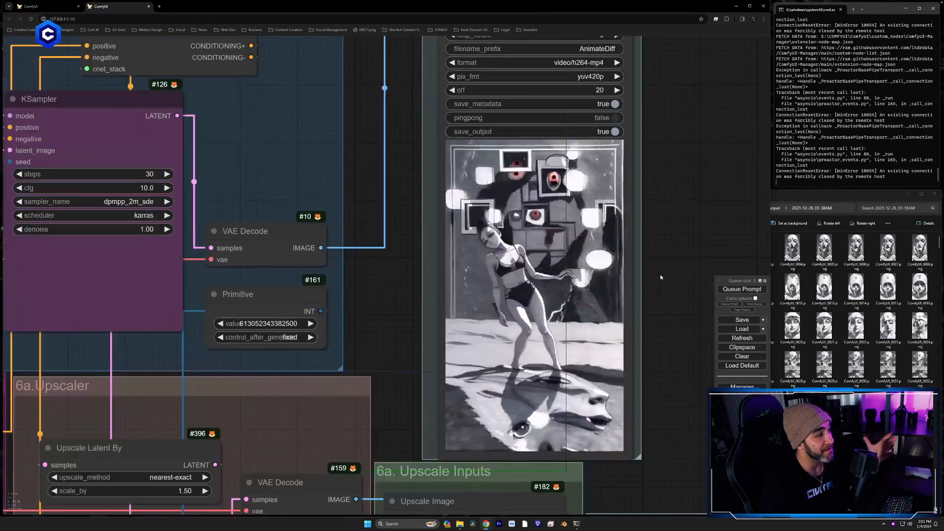
scroll(658, 275, up, 1)
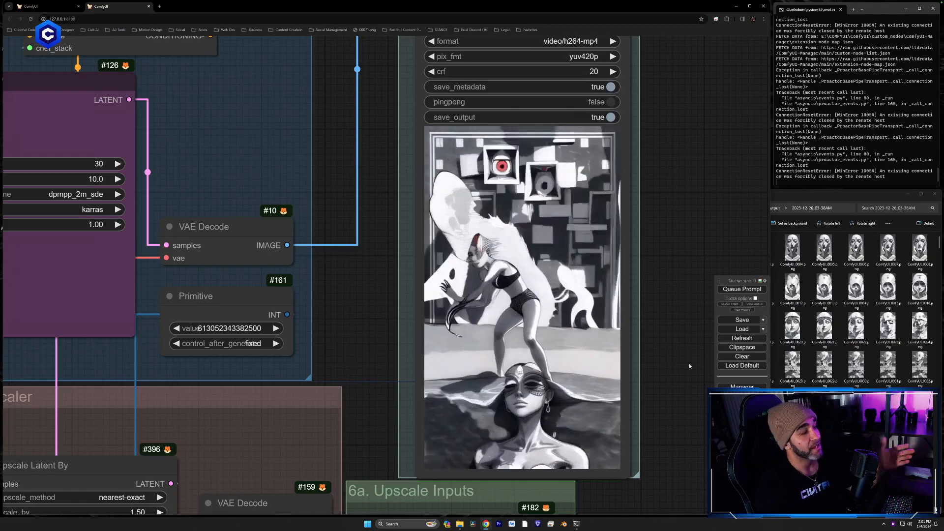
scroll(291, 411, down, 9)
drag(283, 432, 769, 5)
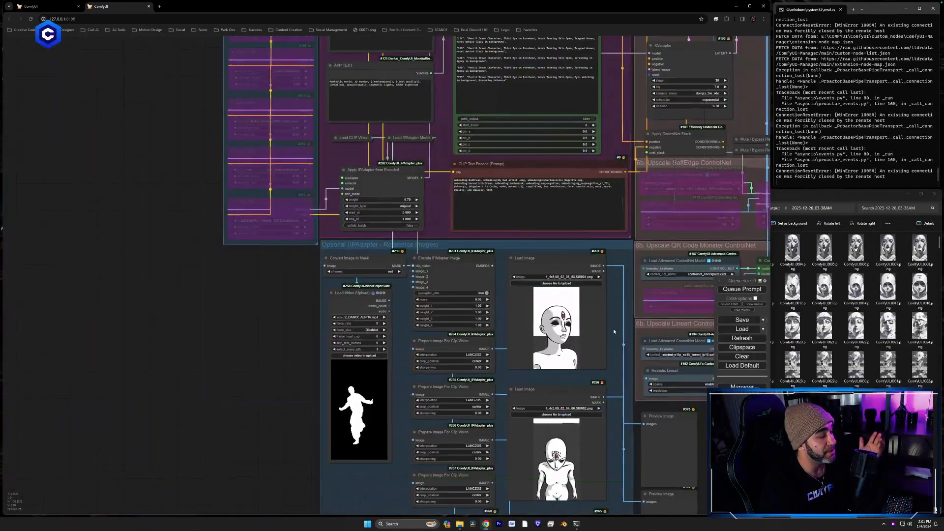
scroll(614, 346, up, 5)
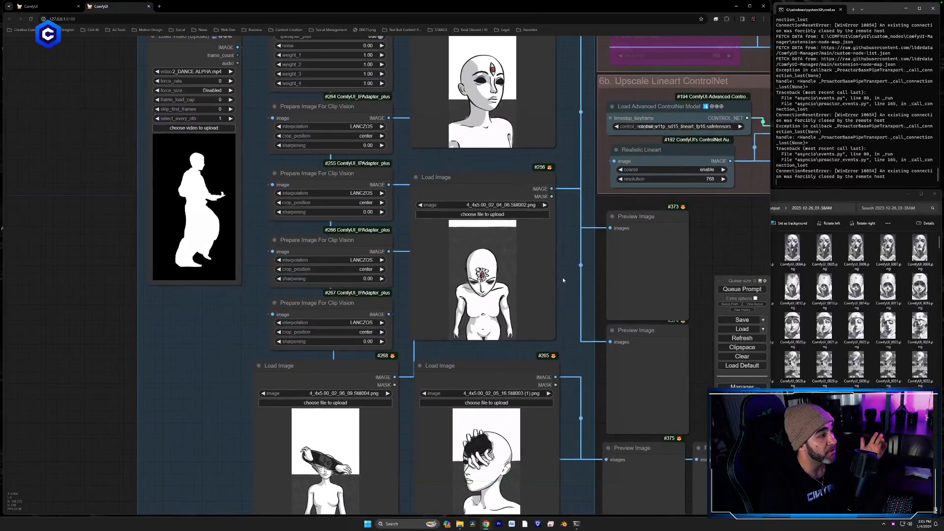
drag(562, 277, 559, 279)
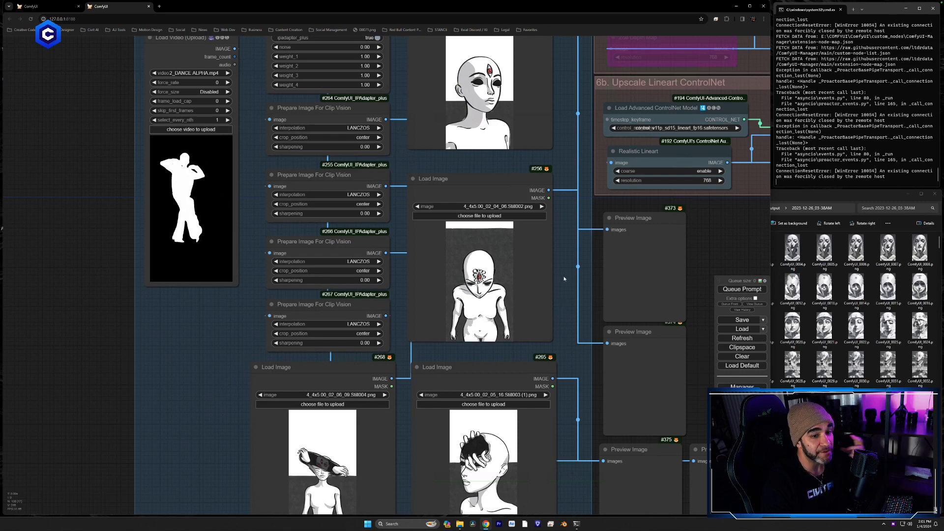
drag(562, 260, 564, 474)
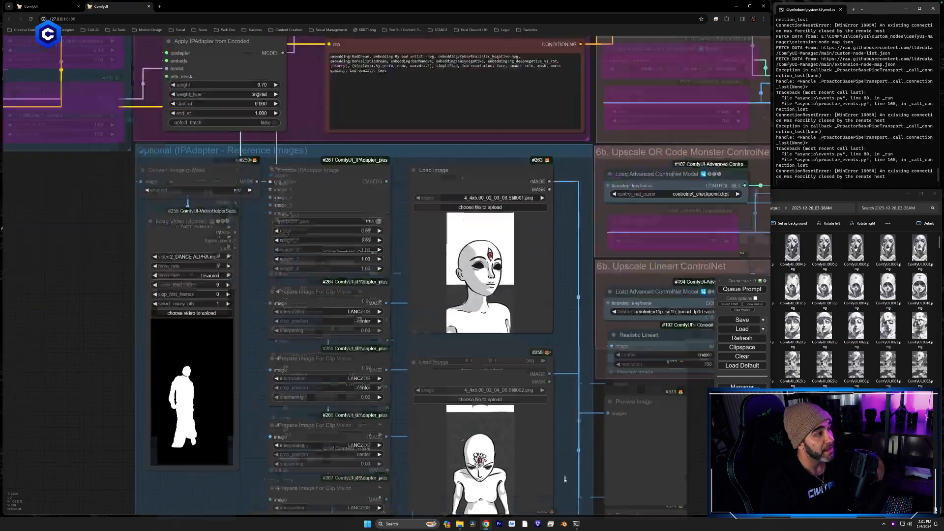
drag(561, 325, 561, 410)
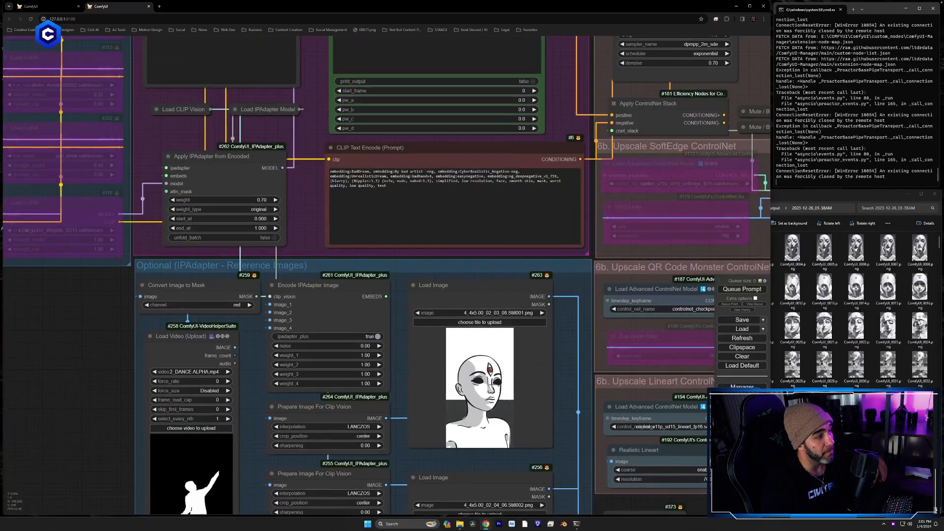
Review the dancer workflow's prompt nodes and LoRAs, and bring the low-res video output back into view.
drag(442, 188, 617, 408)
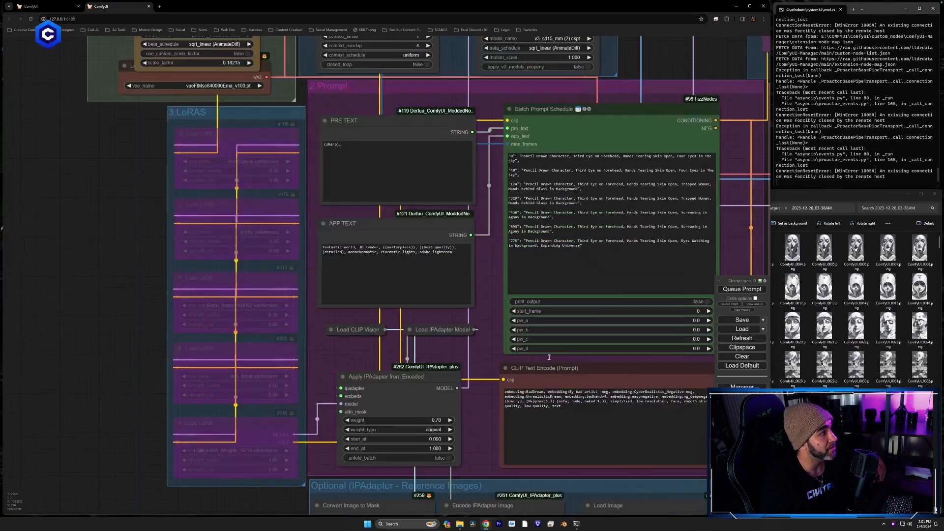
drag(129, 195, 134, 427)
drag(192, 231, 193, 203)
drag(552, 178, 153, 289)
drag(604, 198, 382, 168)
scroll(548, 303, up, 4)
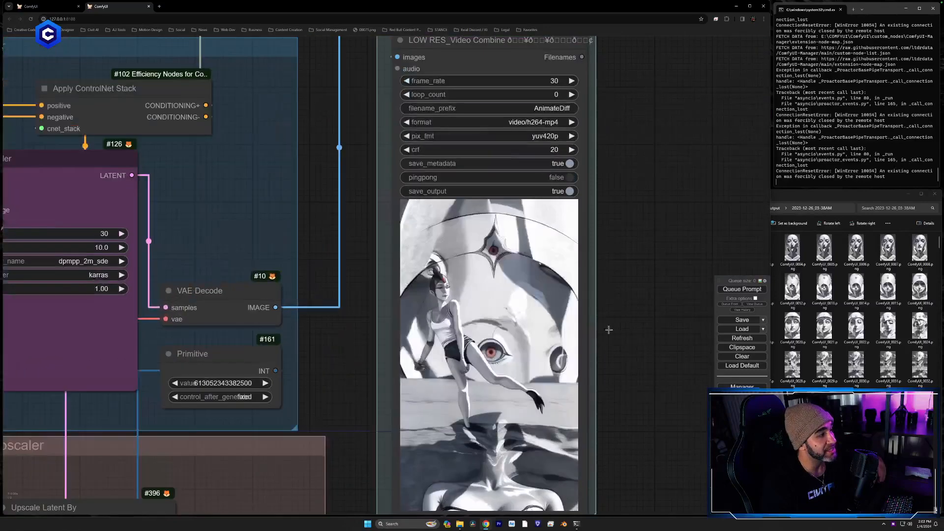
drag(665, 353, 634, 308)
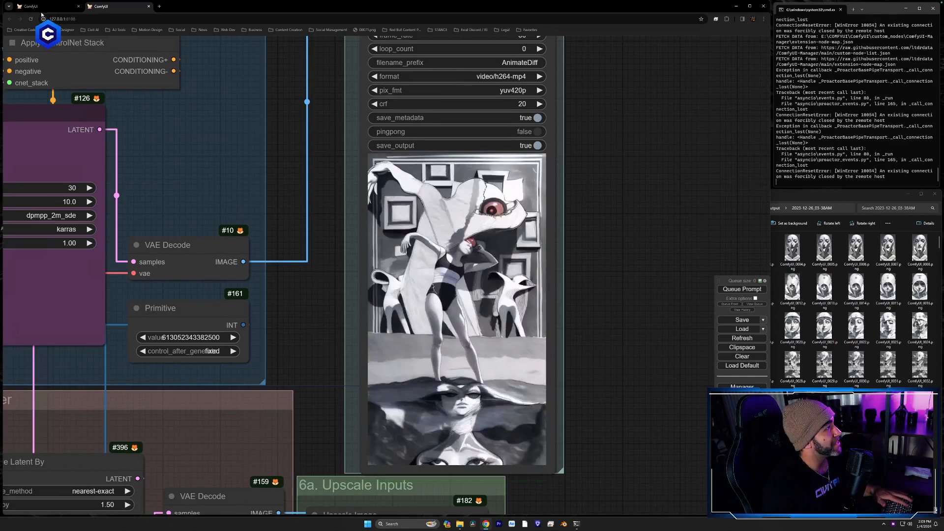
Switch to the other ComfyUI workflow with the muscular-man setup and show the New Volume (G:) folder in a resized file window.
click(49, 6)
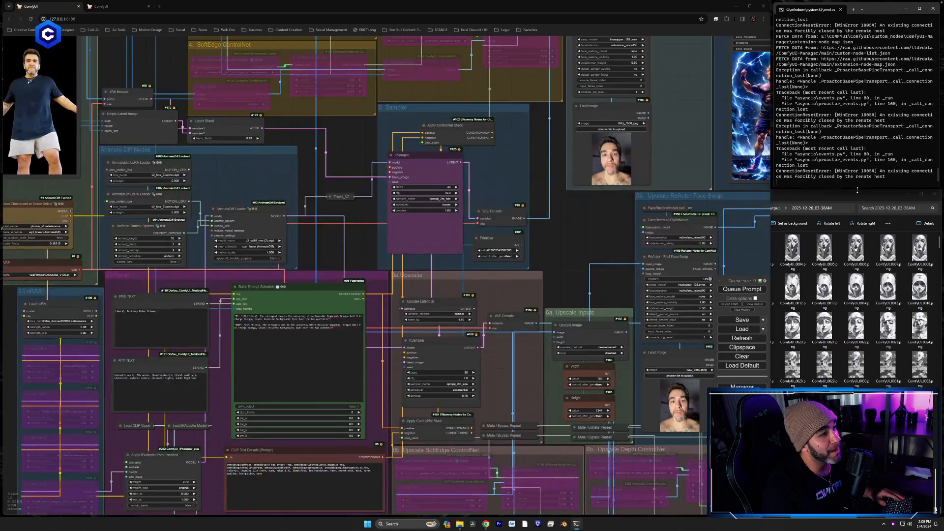
click(856, 212)
drag(597, 248, 782, 248)
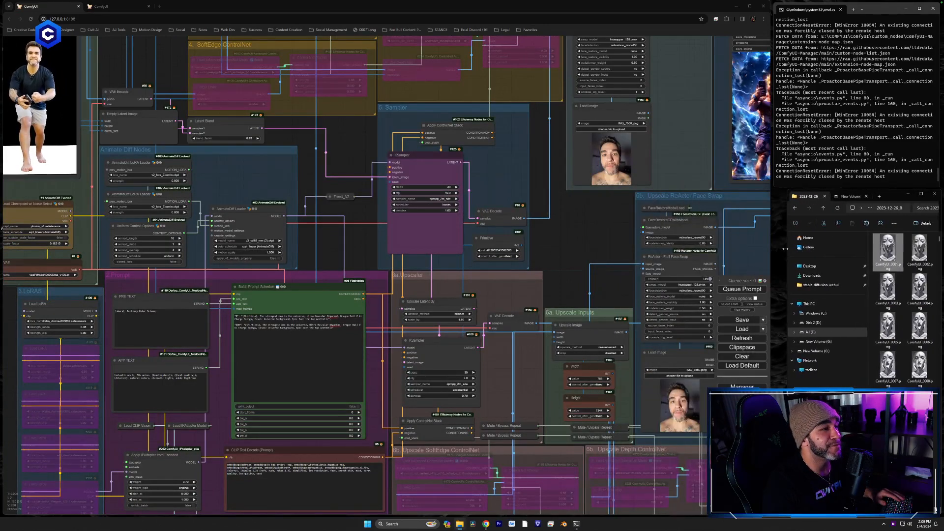
click(789, 212)
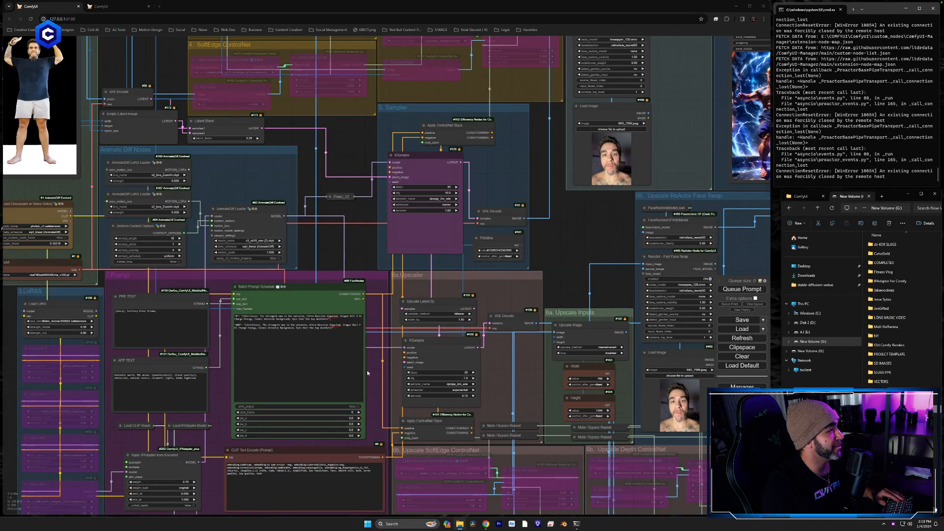
Load the Mr. Bean portrait 79a9cf72527729.png into the two lower Load Image nodes of the IPAdapter reference group.
drag(377, 397, 379, 47)
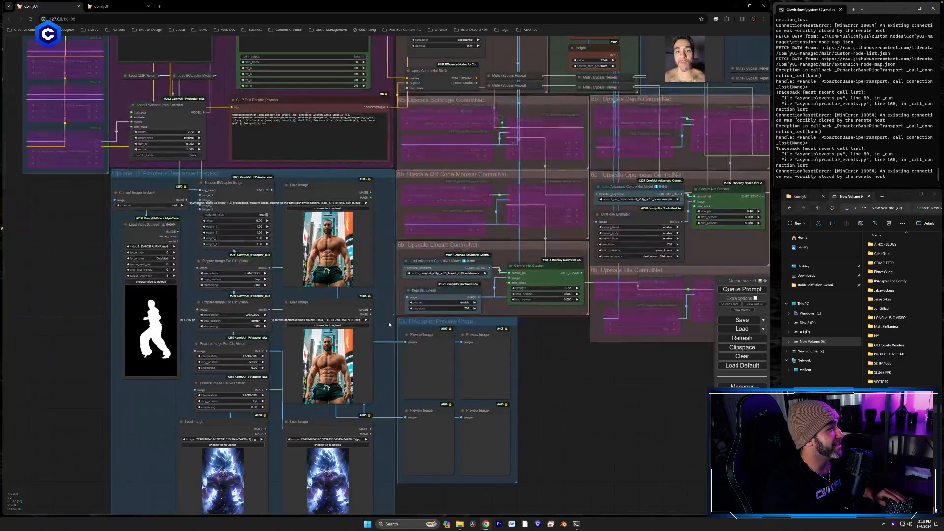
drag(621, 452, 634, 372)
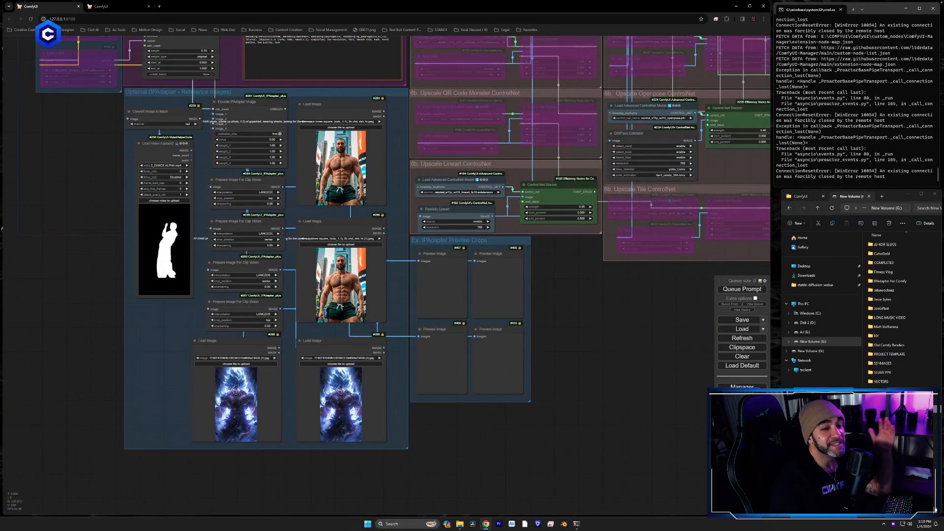
drag(689, 407, 346, 406)
scroll(388, 432, up, 6)
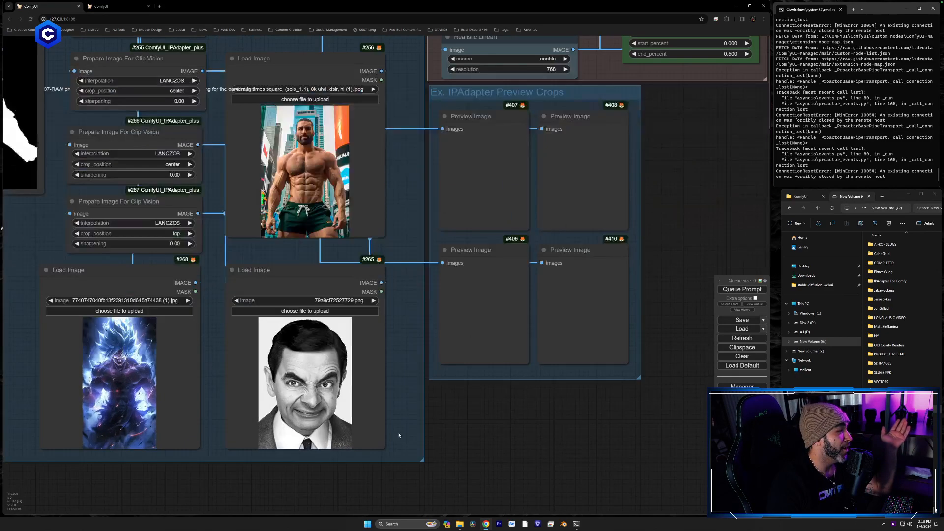
drag(496, 424, 224, 343)
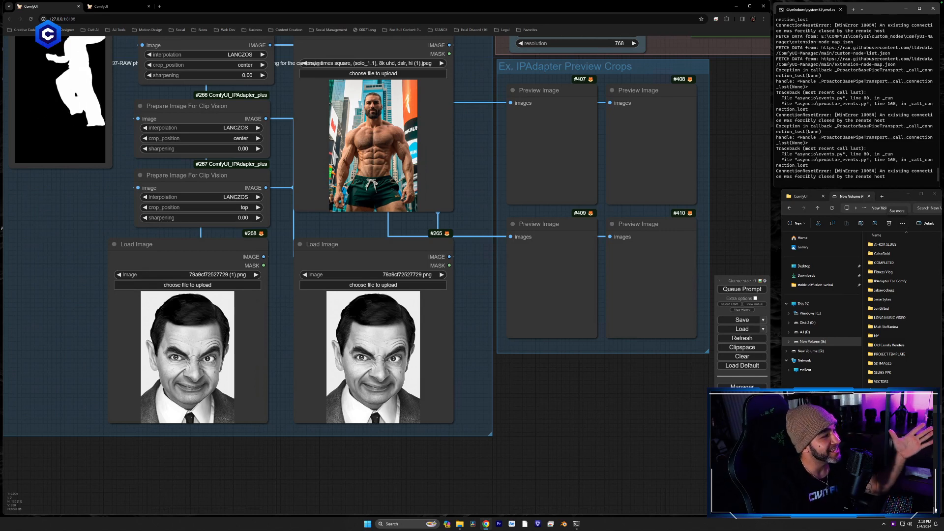
drag(461, 179, 406, 254)
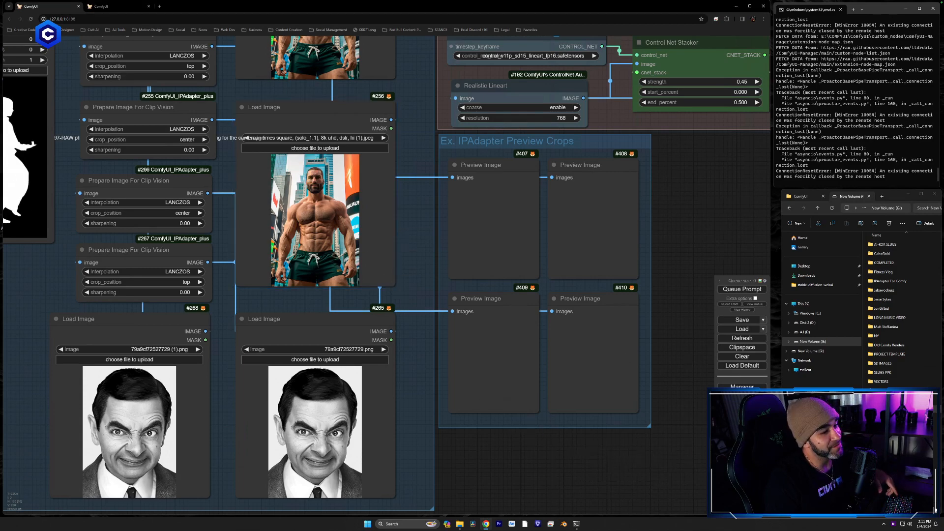
In the Low-Res Inputs video loader, set frame_load_cap to 50 and skip_first_frames to 100.
drag(421, 216, 493, 488)
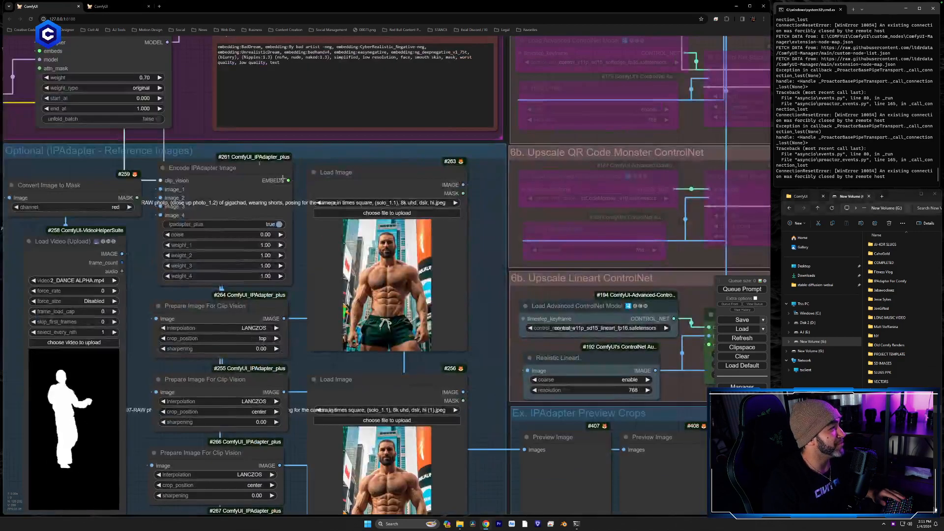
drag(202, 98, 460, 514)
drag(217, 98, 409, 528)
drag(383, 78, 409, 383)
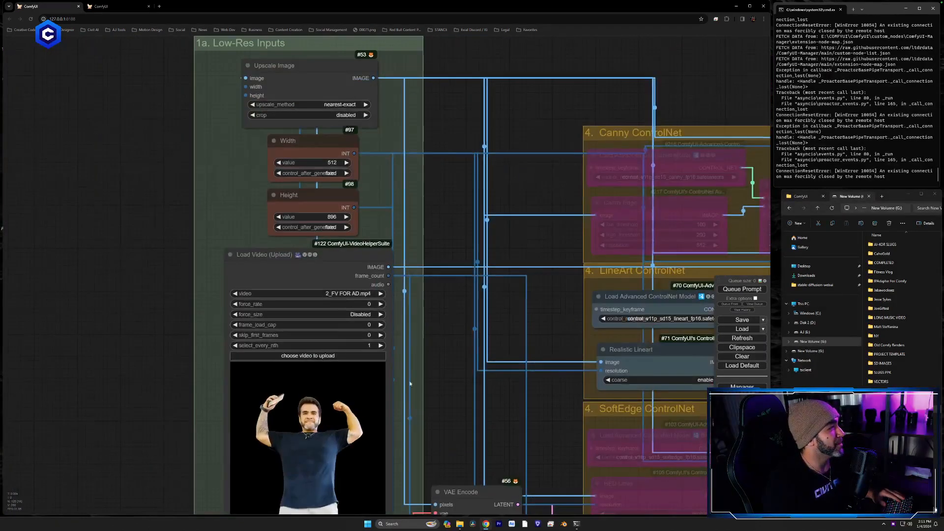
click(370, 322)
text(50)
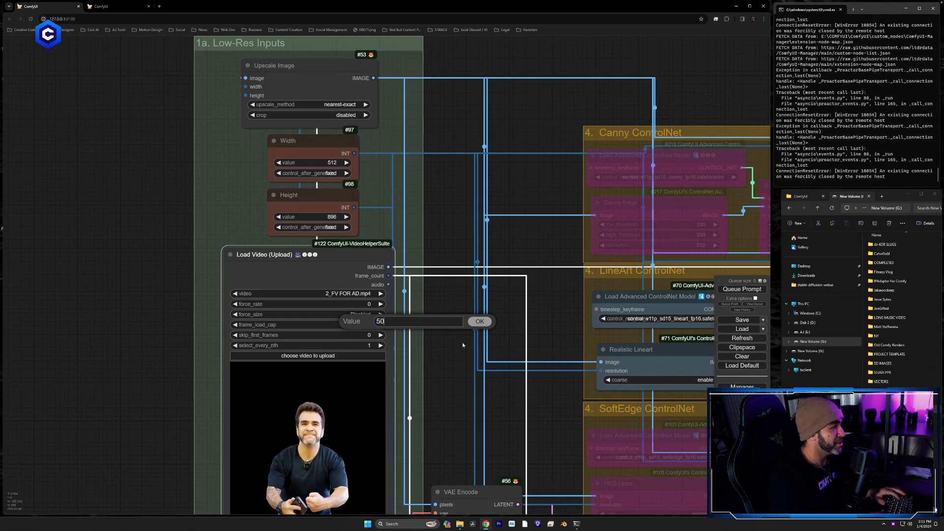
key(Return)
click(344, 335)
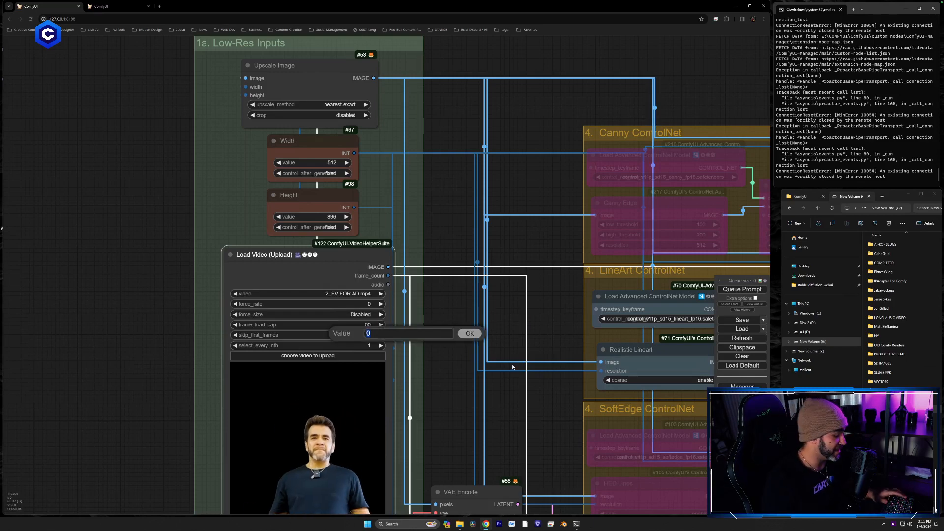
text(100)
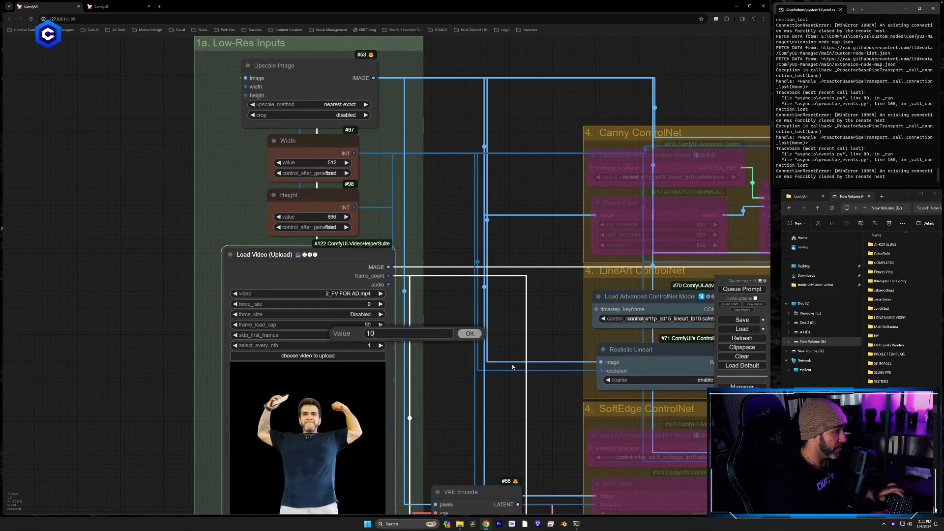
key(Return)
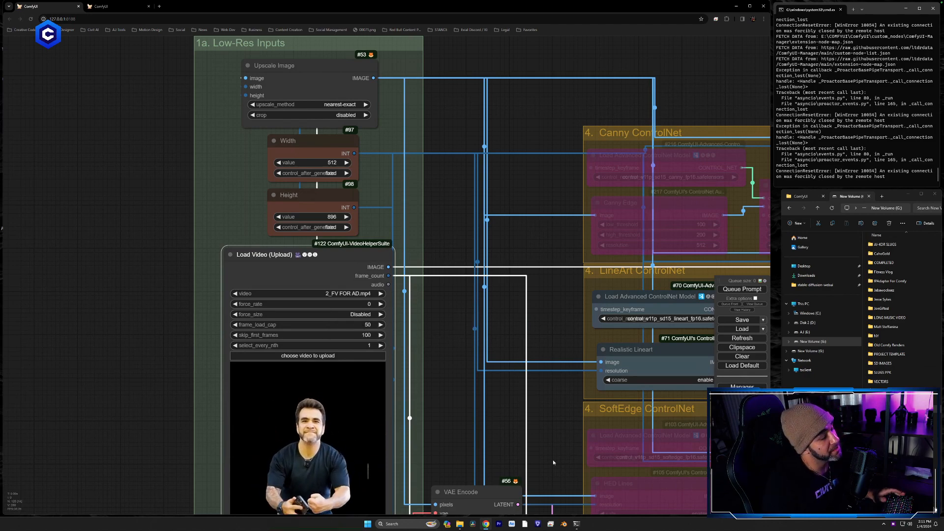
drag(559, 464, 497, 350)
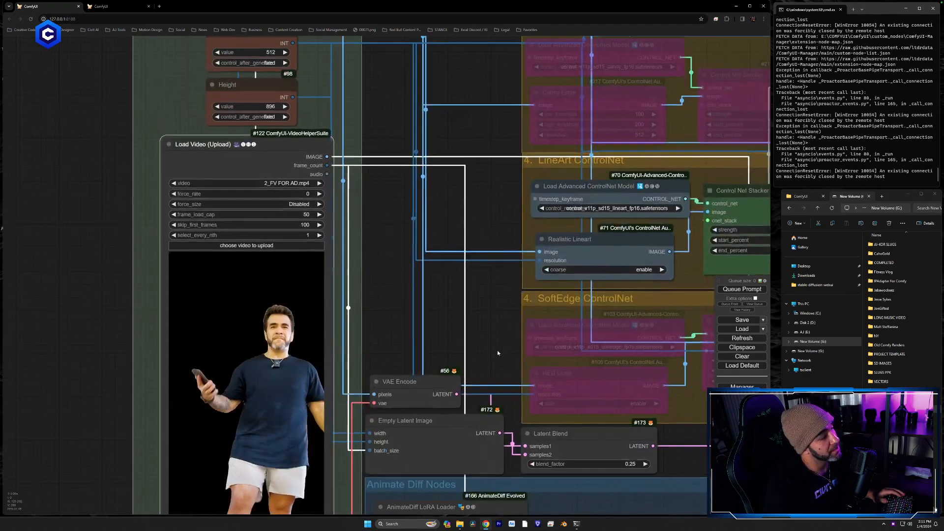
click(285, 225)
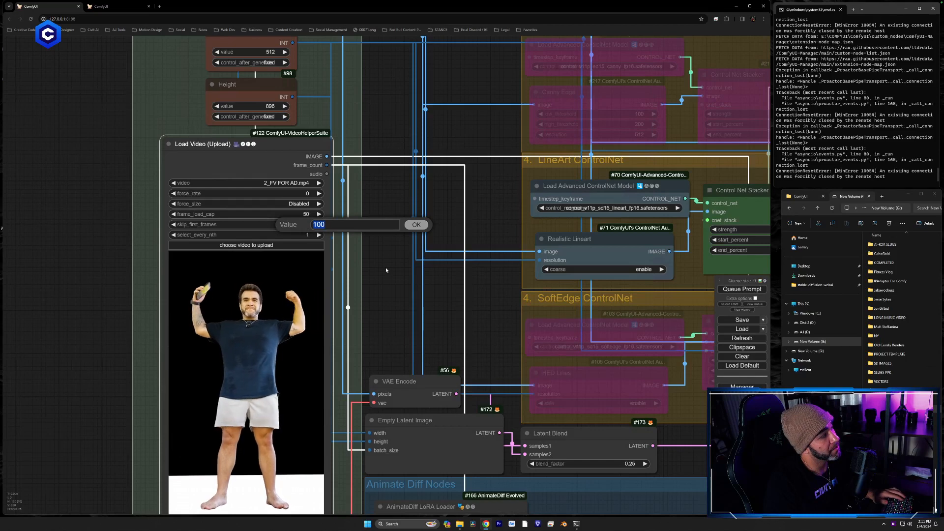
drag(435, 258, 415, 232)
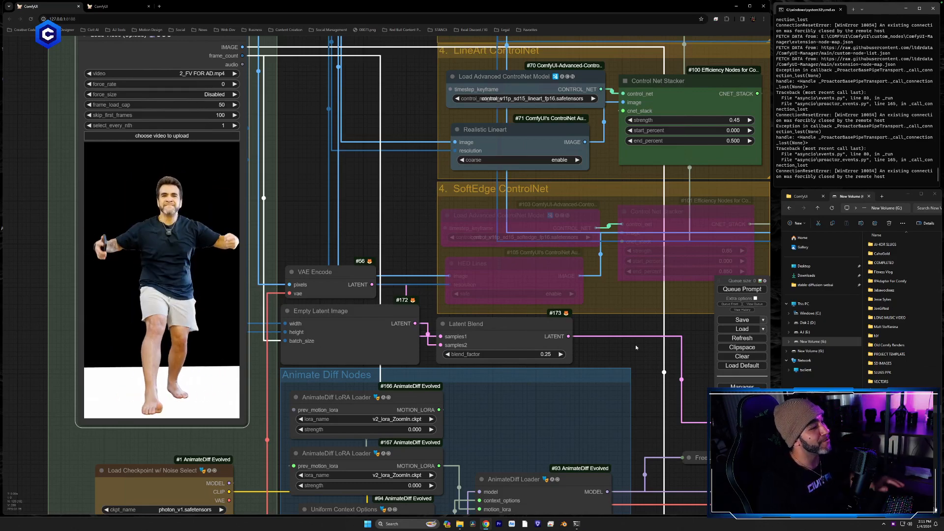
Insert "(MRBEAN)," after "(Shirtless)," in the frame 0 prompt of the Batch Prompt Schedule.
drag(638, 351, 317, 136)
scroll(417, 276, down, 3)
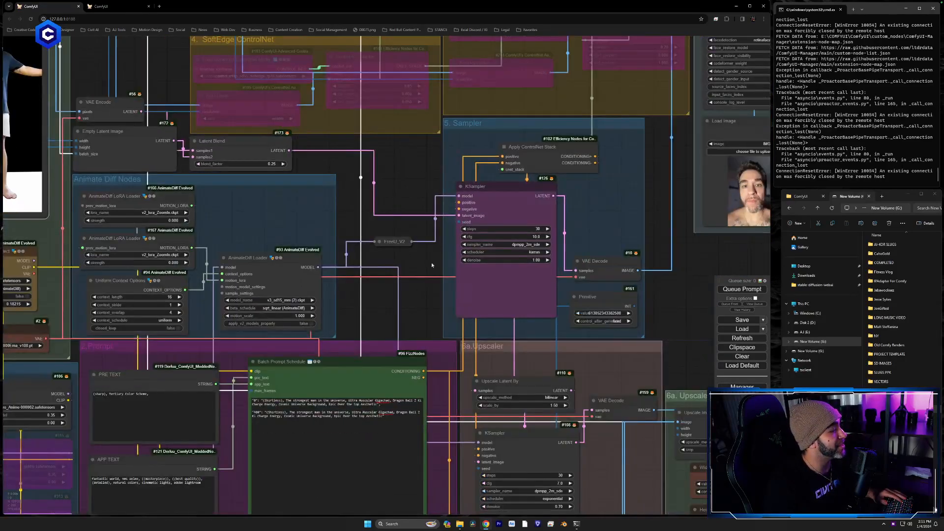
drag(423, 278, 500, 168)
scroll(500, 171, up, 7)
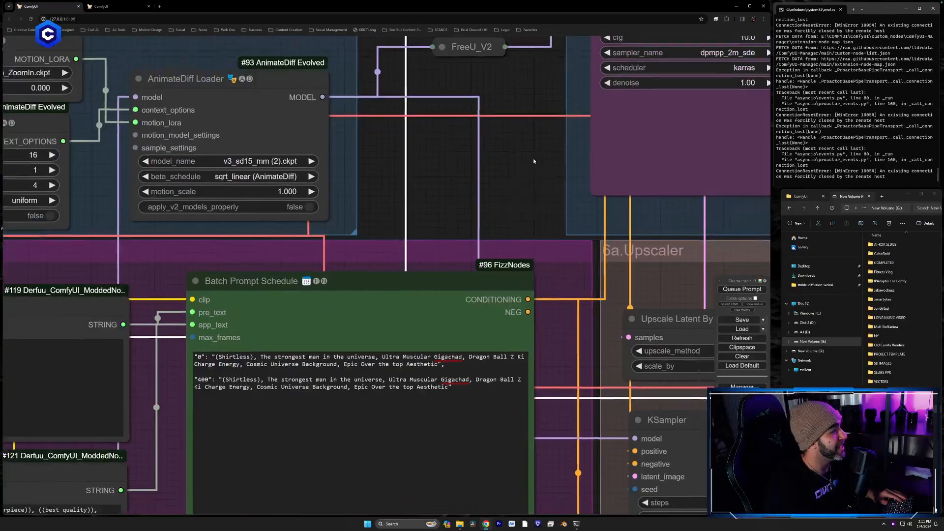
click(261, 344)
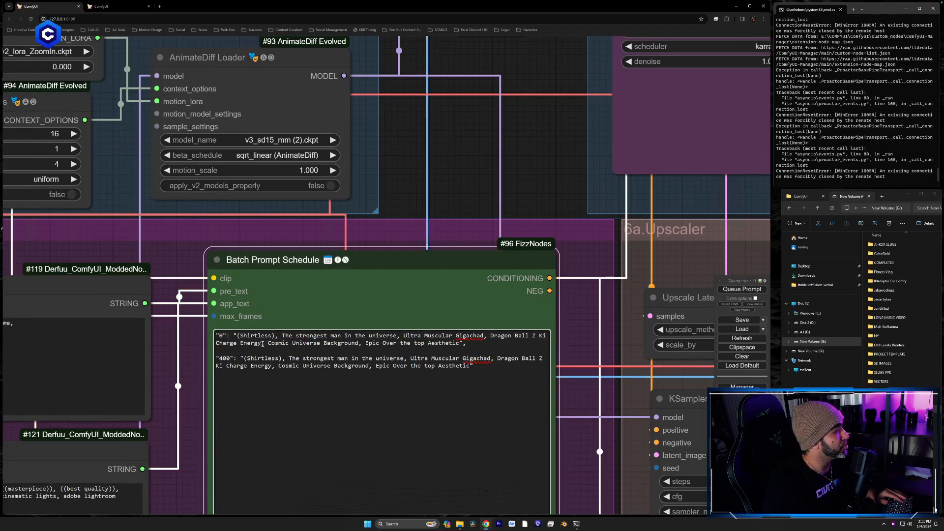
drag(253, 341, 441, 332)
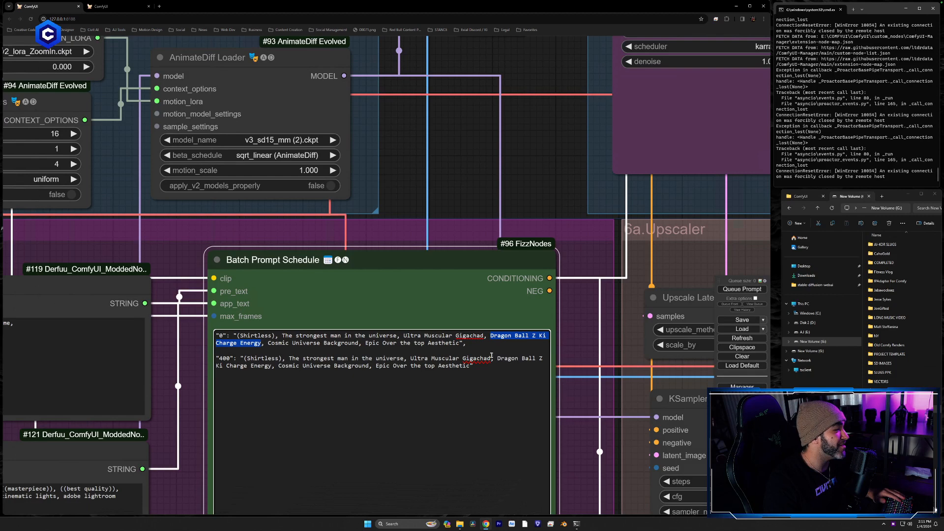
click(491, 342)
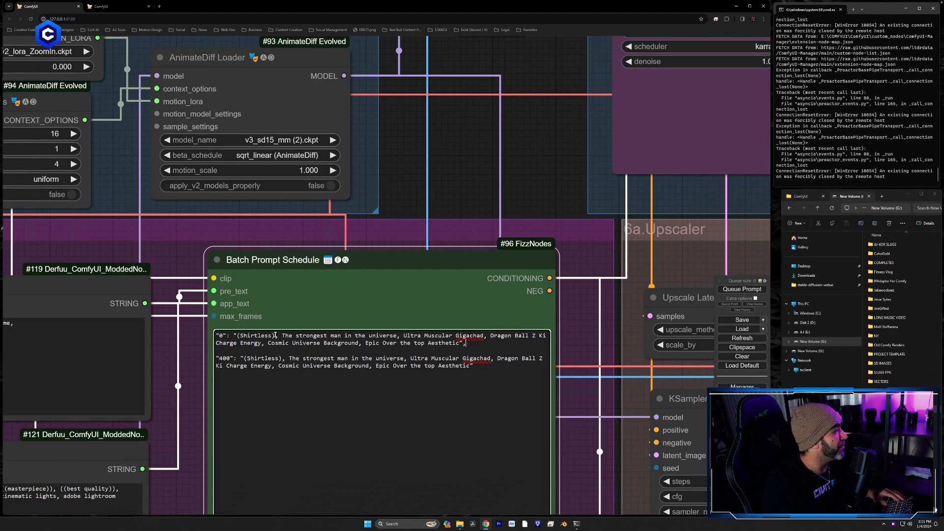
text(()
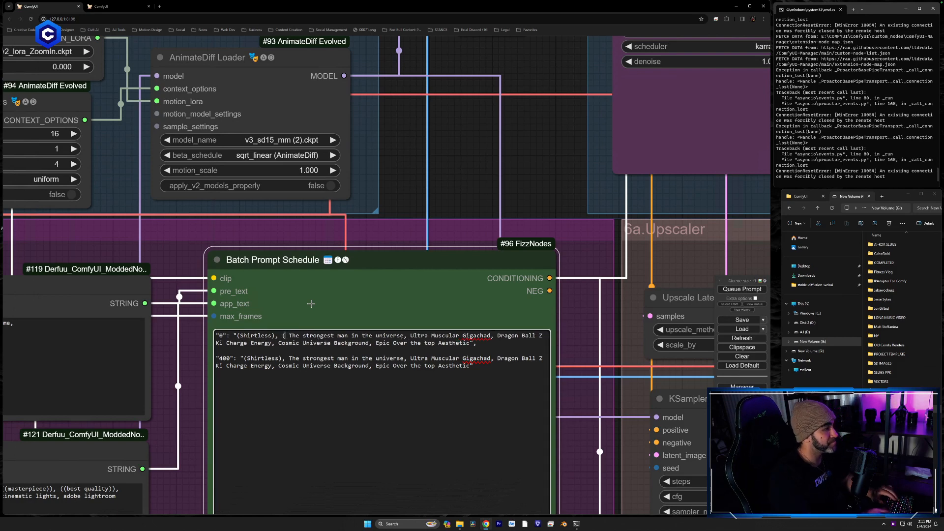
text(MRBEAN)
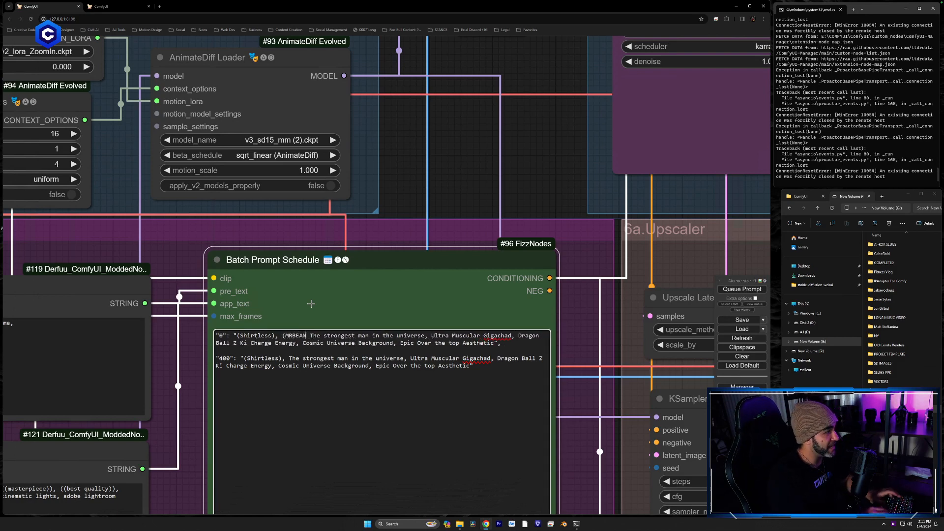
text(),)
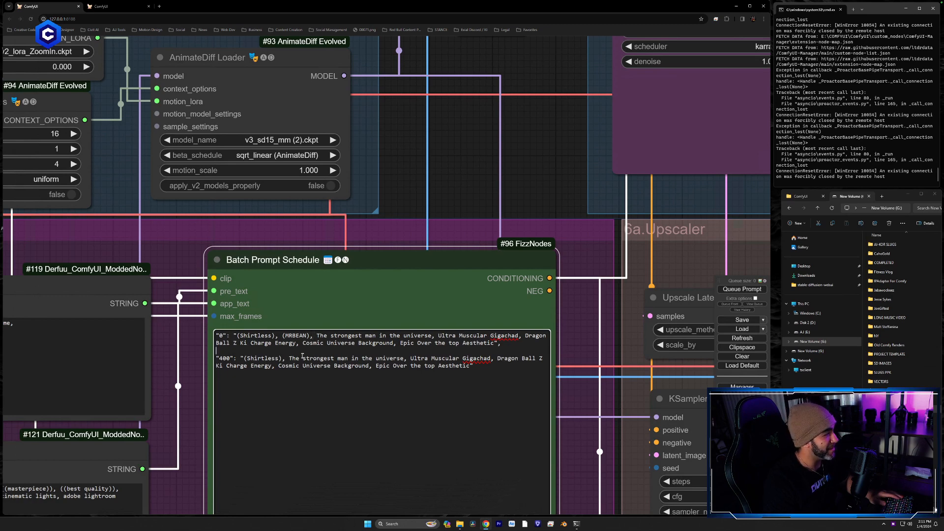
Insert "(MRBEAN)," after "(Shirtless)," in the frame 400 prompt of the Batch Prompt Schedule.
text((MRB)
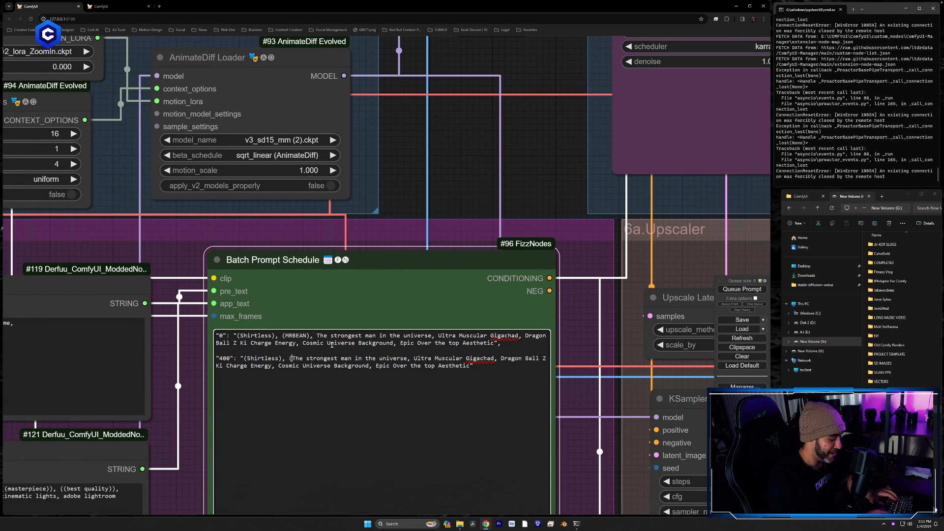
text(EAN)<)
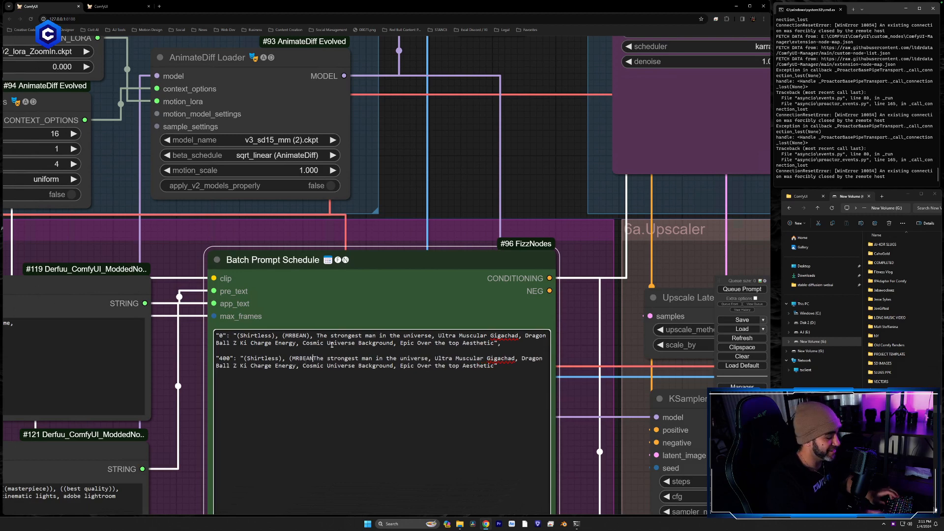
key(BackSpace)
key(BackSpace)
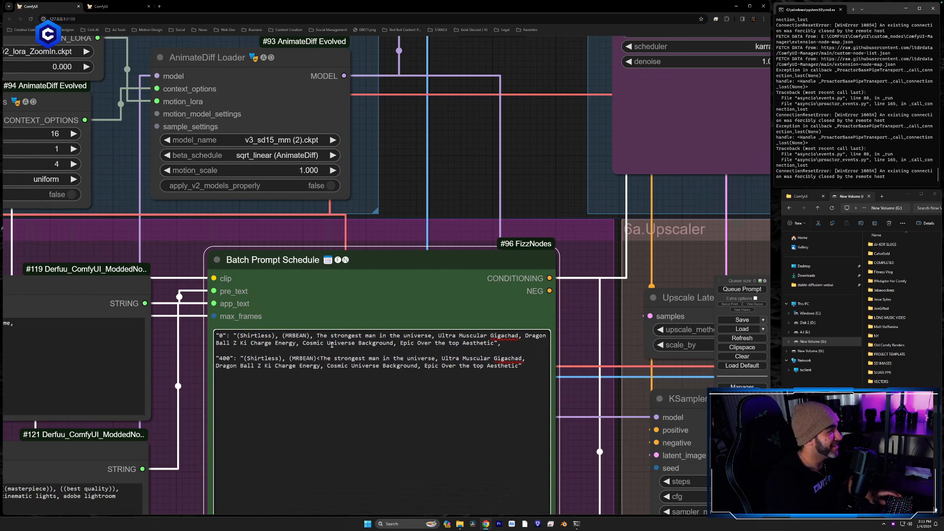
text(,)
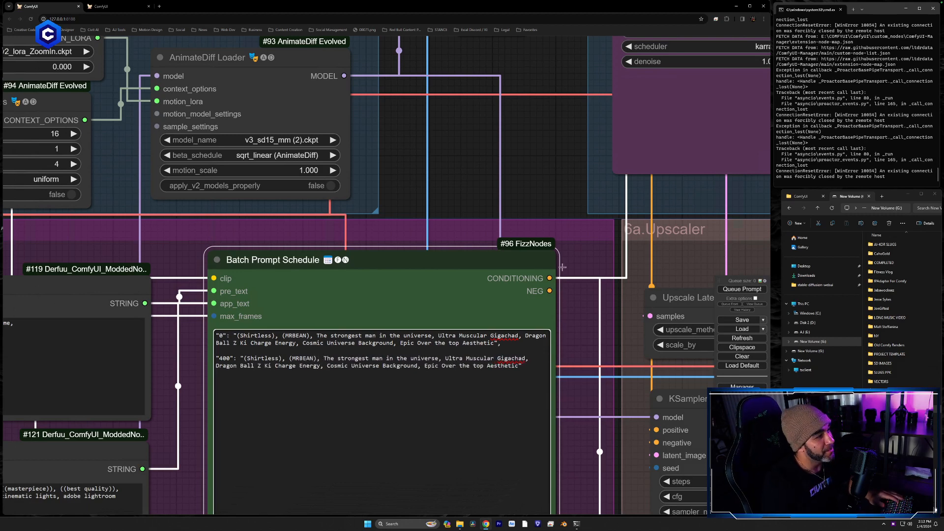
Run the three Bypass actions in the Bypass / Enable Upscale group to bypass the upscaling nodes.
scroll(554, 266, down, 5)
drag(678, 263, 399, 248)
drag(661, 379, 443, 150)
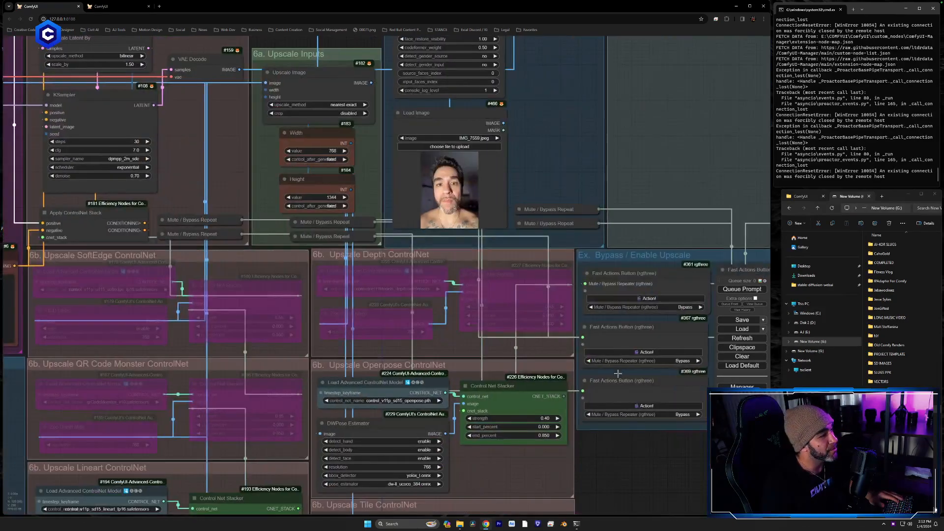
drag(593, 459, 328, 484)
drag(668, 168, 656, 172)
click(383, 328)
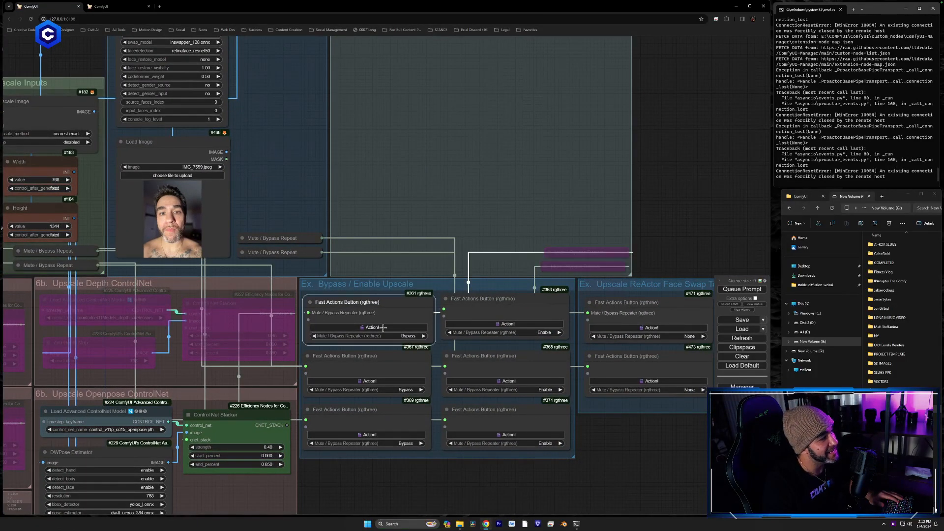
click(400, 381)
click(406, 434)
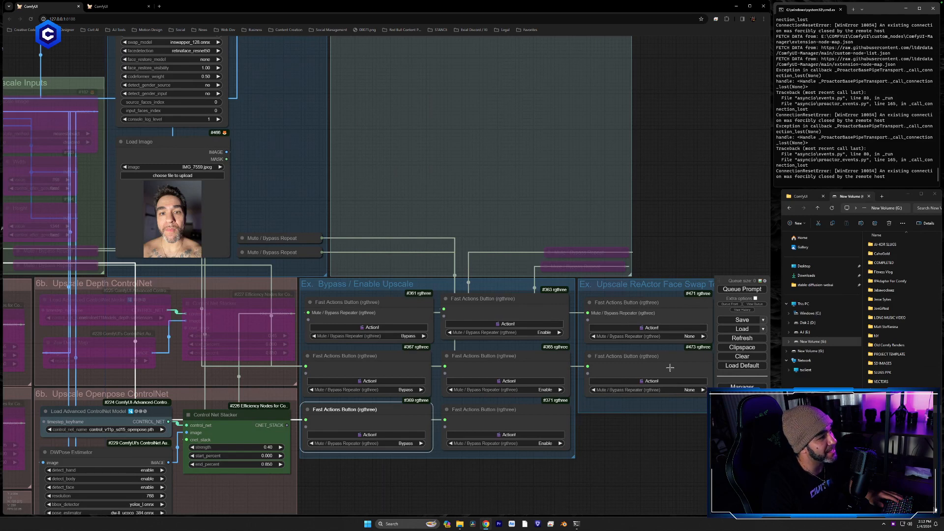
Set the two Upscale ReActor Face Swap toggles to Bypass and Enable, and run the Bypass action.
drag(674, 385, 611, 389)
click(615, 340)
click(625, 390)
click(627, 410)
click(595, 330)
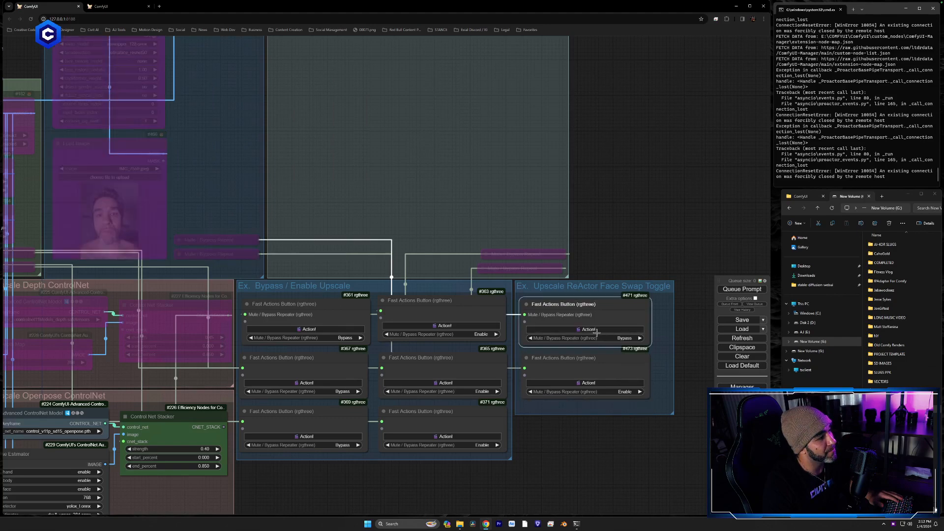
Examine the Low-Res ReActor Face Swap group, including its swap settings and source face image.
drag(361, 135, 576, 340)
scroll(576, 340, down, 5)
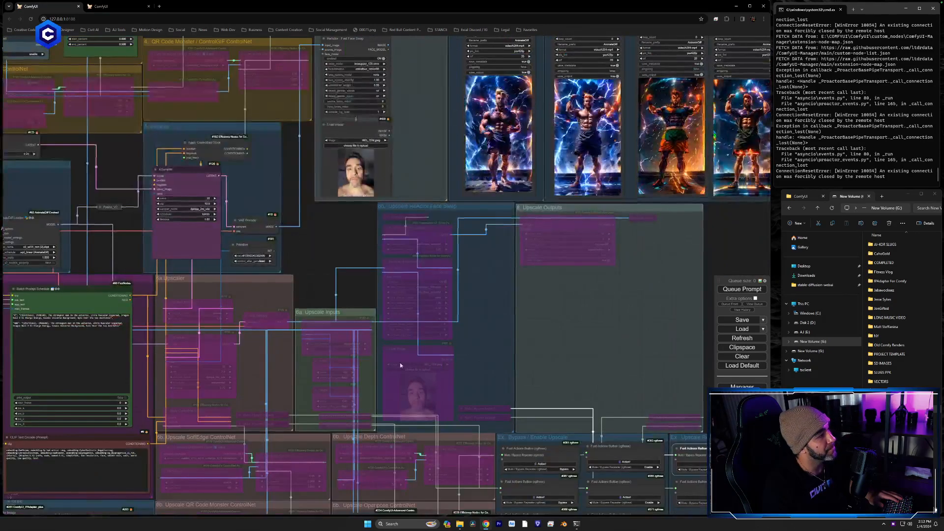
drag(246, 111, 353, 325)
scroll(527, 252, up, 2)
scroll(527, 253, down, 1)
scroll(529, 335, up, 1)
scroll(529, 335, up, 4)
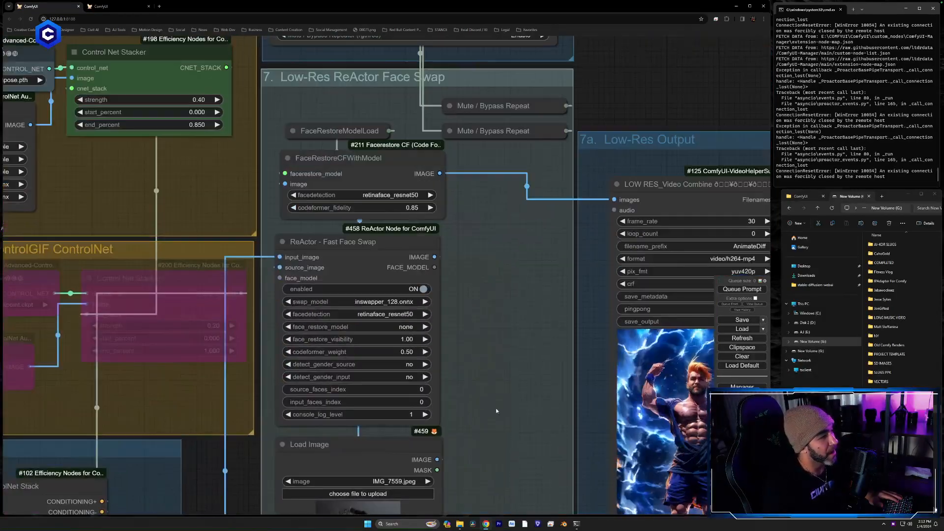
drag(496, 411, 408, 274)
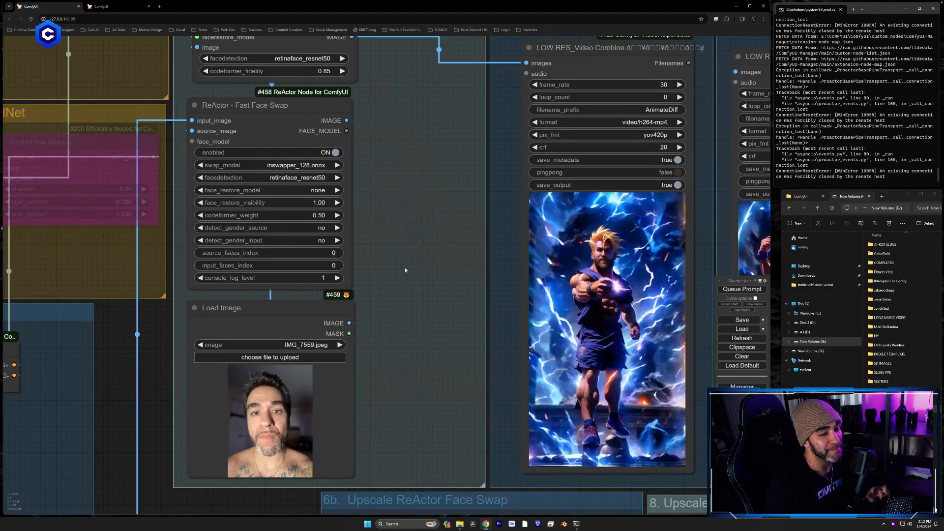
Check the ReActor Toggle and Low-Res Output groups and queue the prompt to render the low-res Mr. Bean variation.
drag(395, 279, 379, 320)
scroll(379, 320, down, 5)
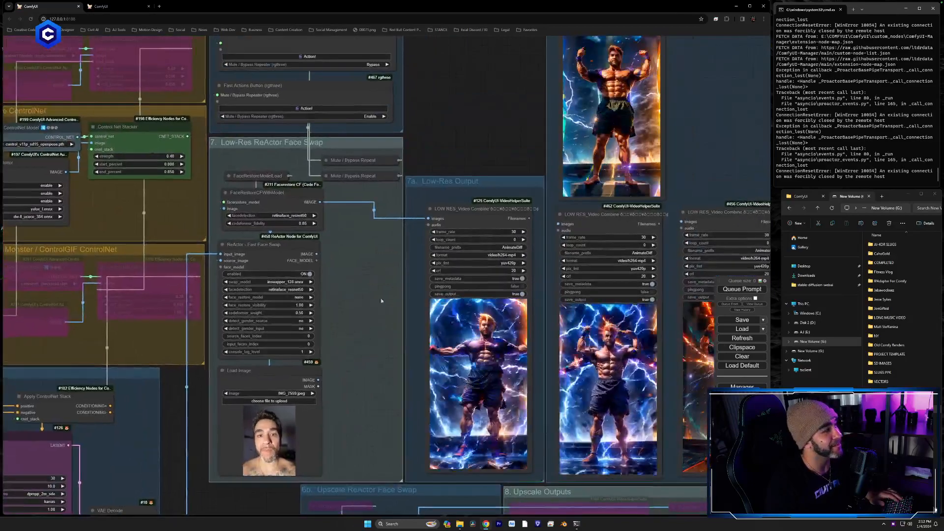
drag(434, 86, 435, 199)
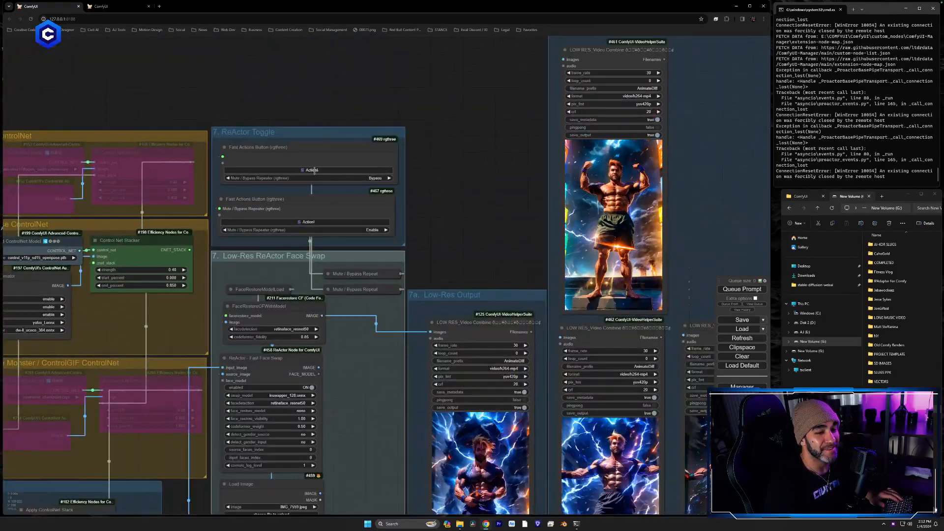
drag(448, 256, 452, 122)
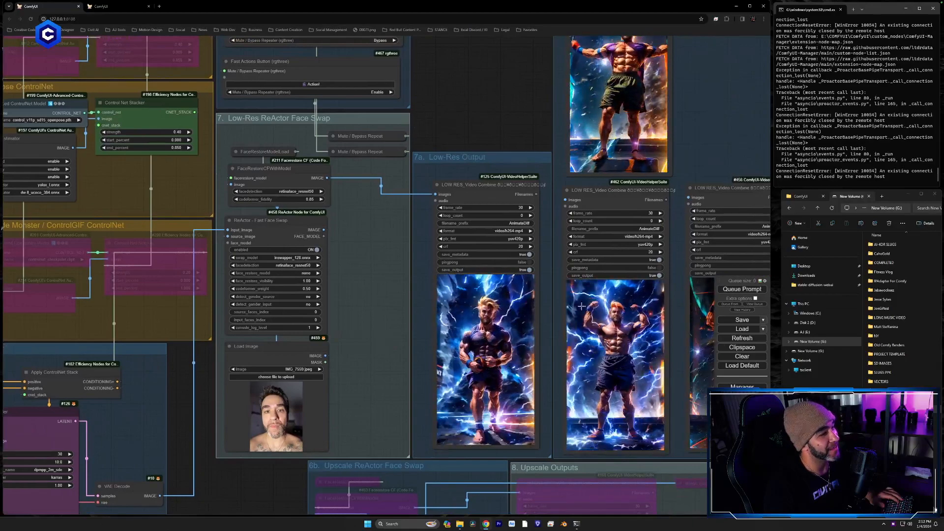
click(737, 291)
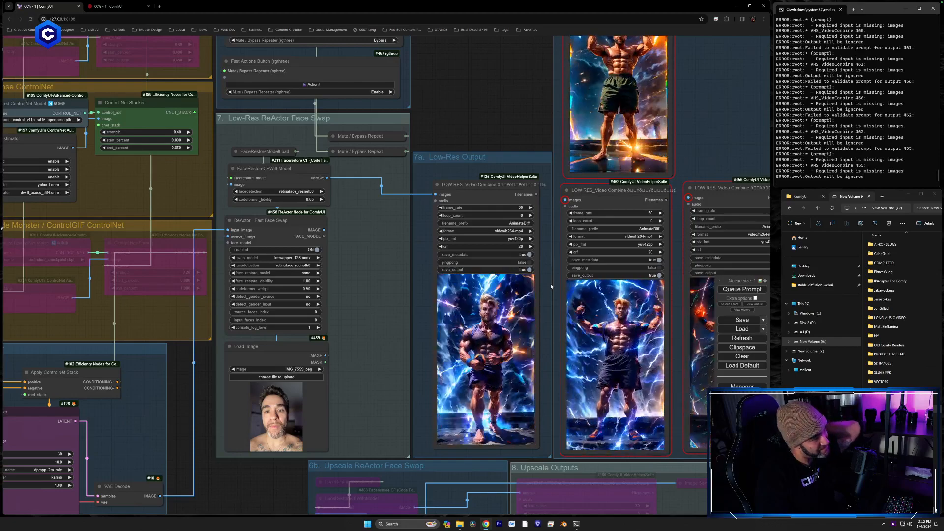
Examine the workflow's Sampler group and its KSampler settings while the render runs.
scroll(389, 276, down, 5)
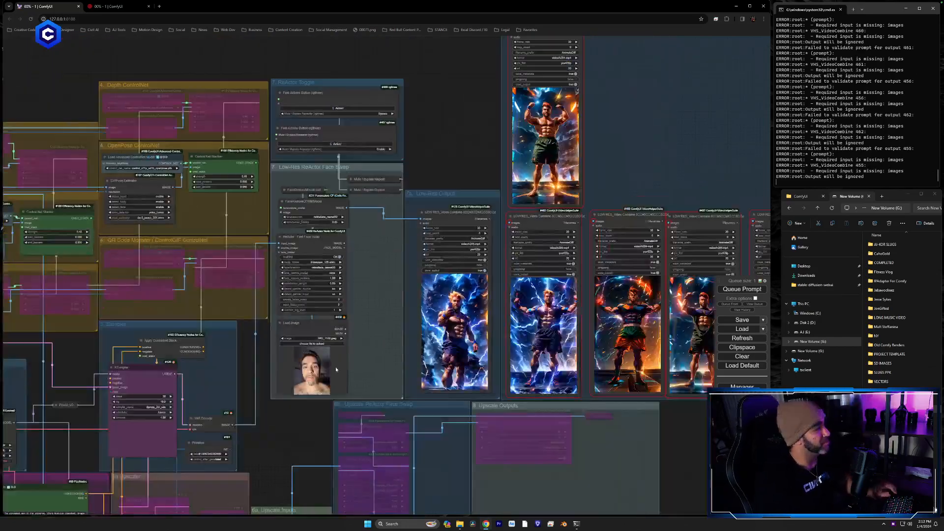
scroll(319, 418, down, 1)
drag(297, 450, 426, 360)
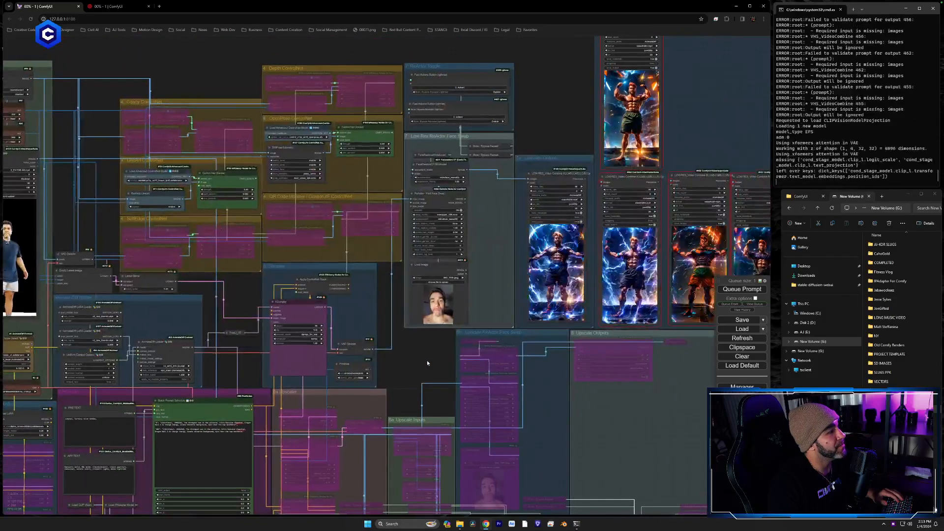
scroll(426, 360, up, 2)
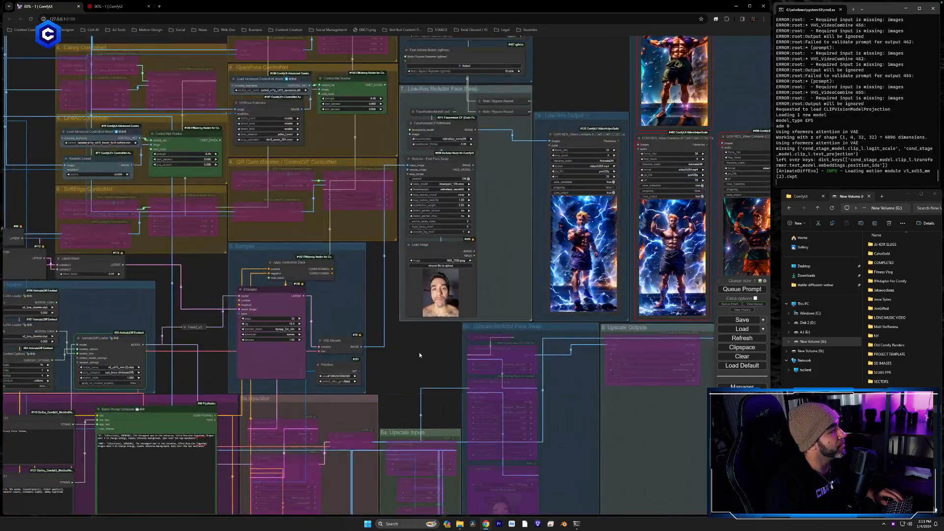
drag(428, 355, 482, 381)
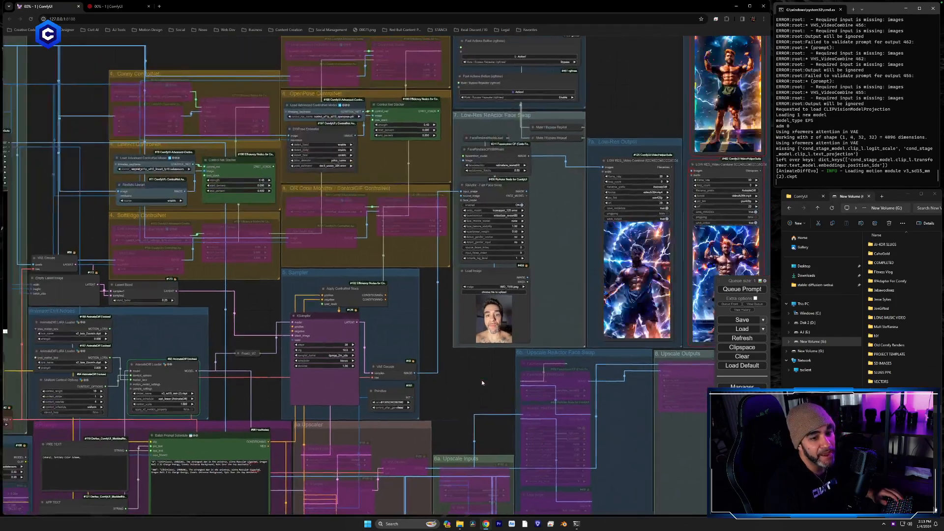
scroll(482, 381, down, 5)
scroll(482, 380, up, 10)
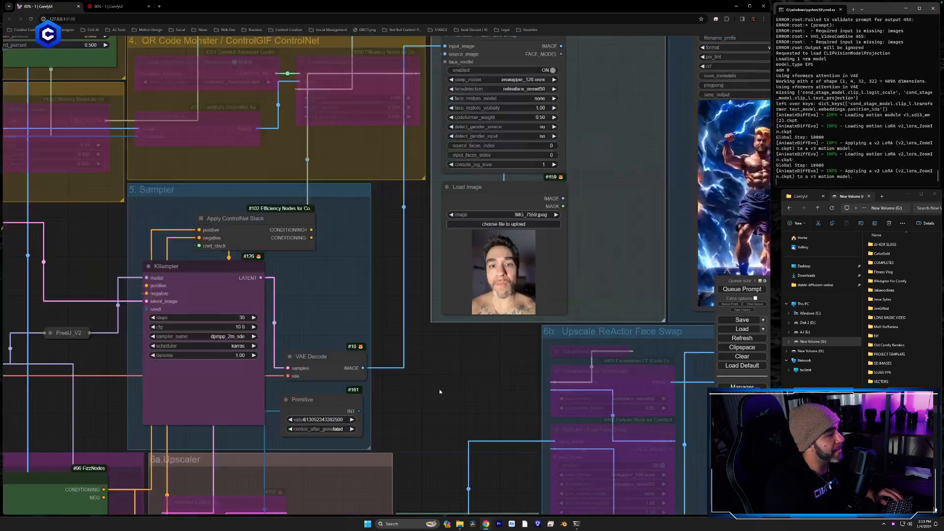
drag(433, 385, 638, 361)
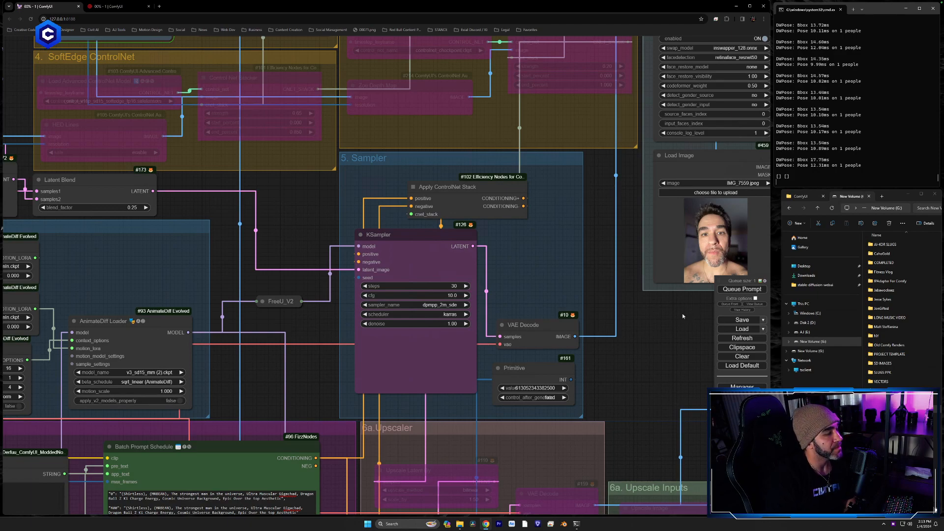
Examine the Low-Res Output video previews beside the ReActor Face Swap group while the render runs.
drag(688, 313, 326, 435)
drag(509, 255, 346, 339)
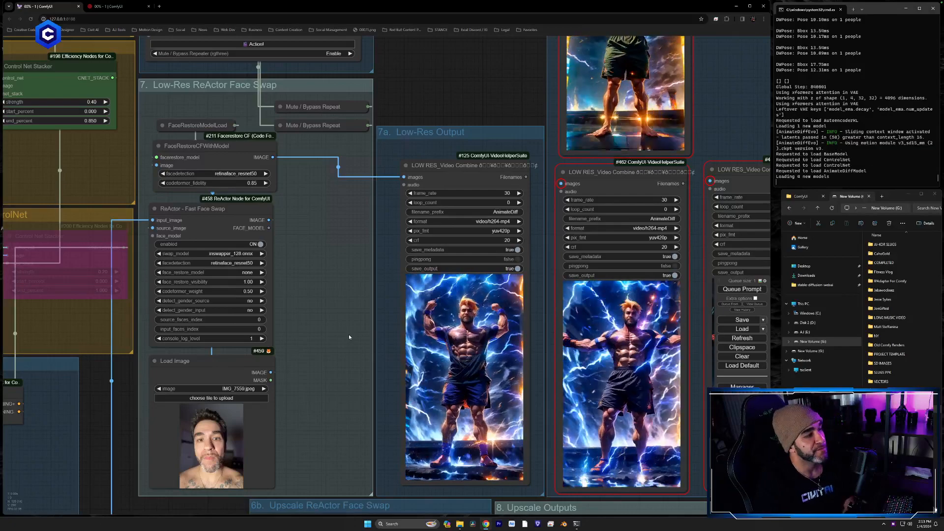
scroll(357, 314, down, 5)
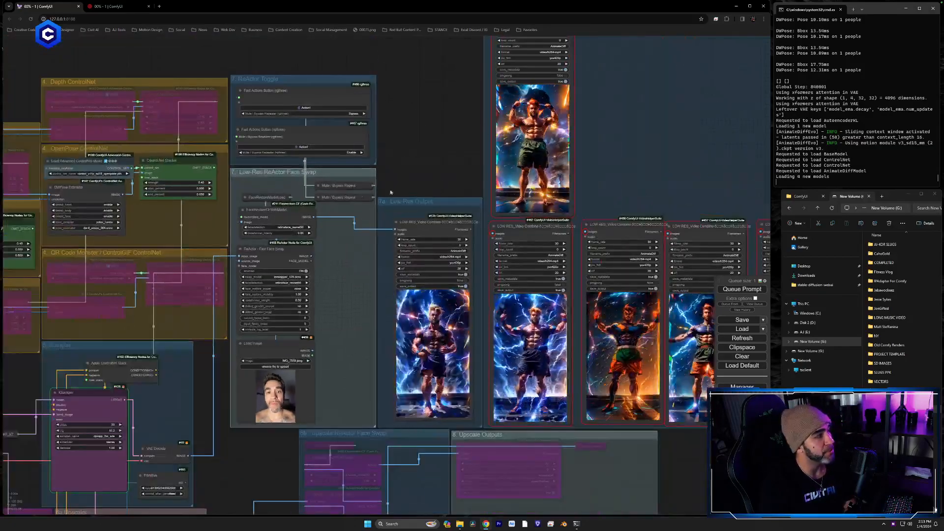
drag(416, 188, 310, 203)
drag(343, 241, 532, 30)
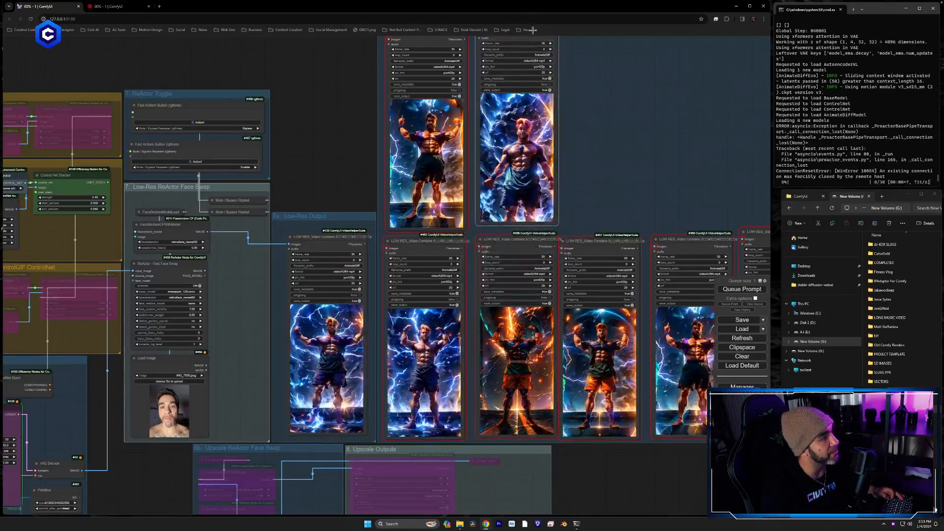
drag(277, 300, 318, 218)
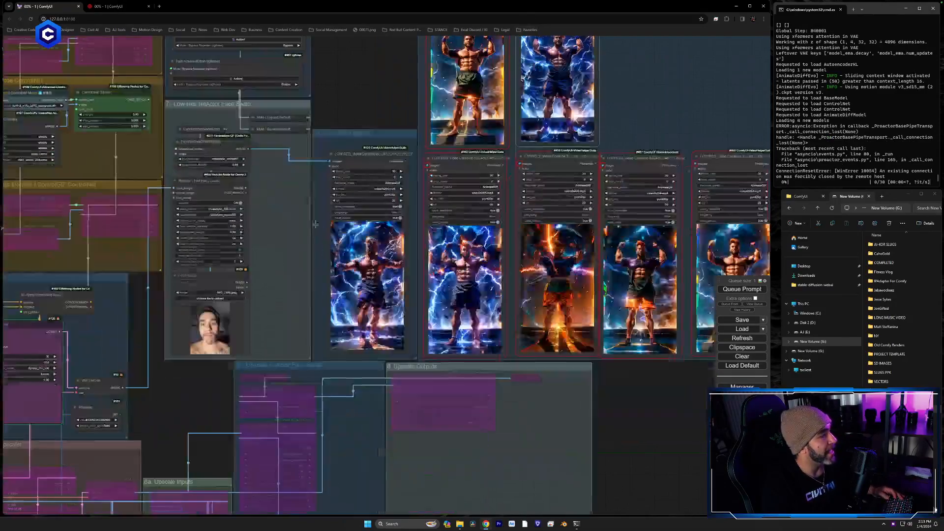
scroll(318, 218, up, 4)
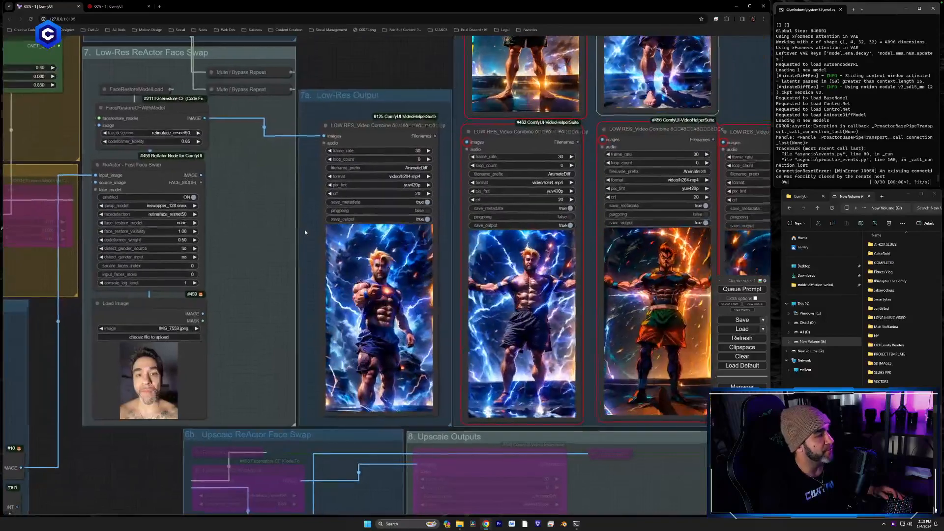
scroll(305, 229, up, 3)
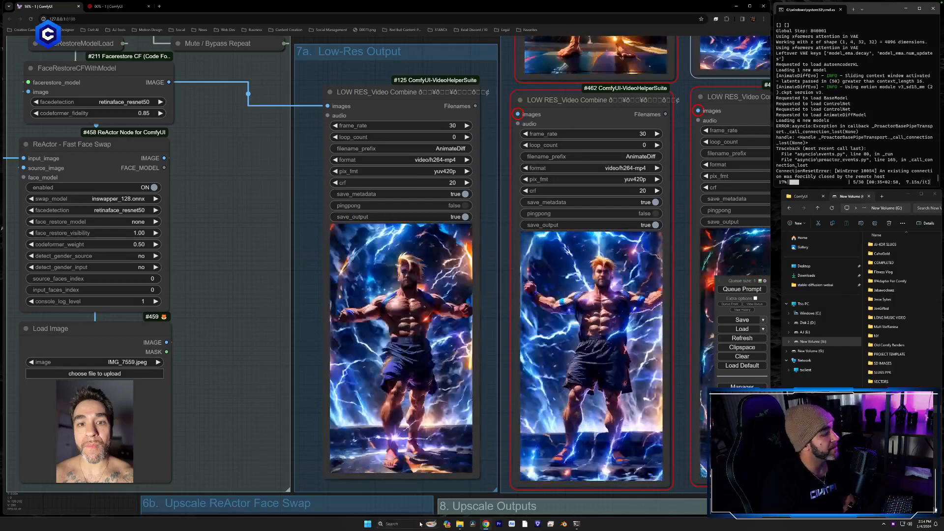
Switch to Task Manager, inspect the GPU performance graphs during the render, and close it.
key(ctrl+shift+Escape)
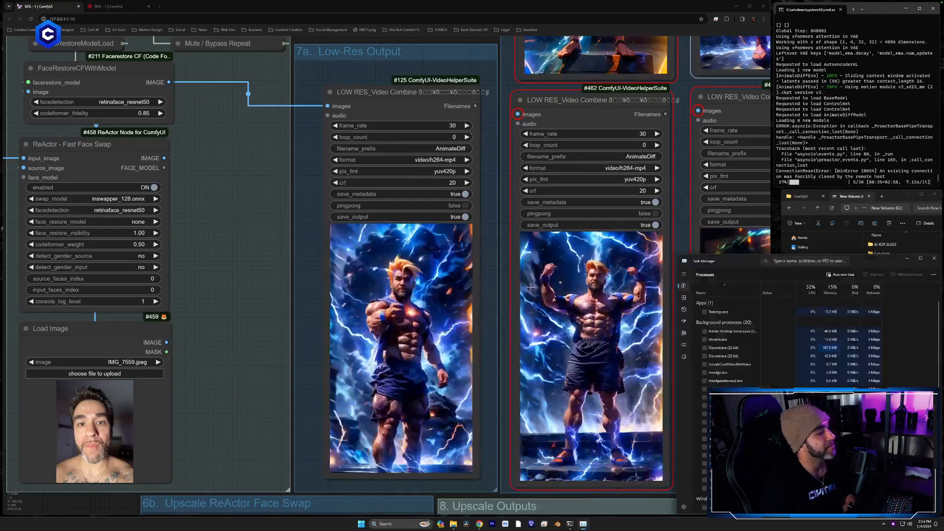
drag(743, 261, 715, 181)
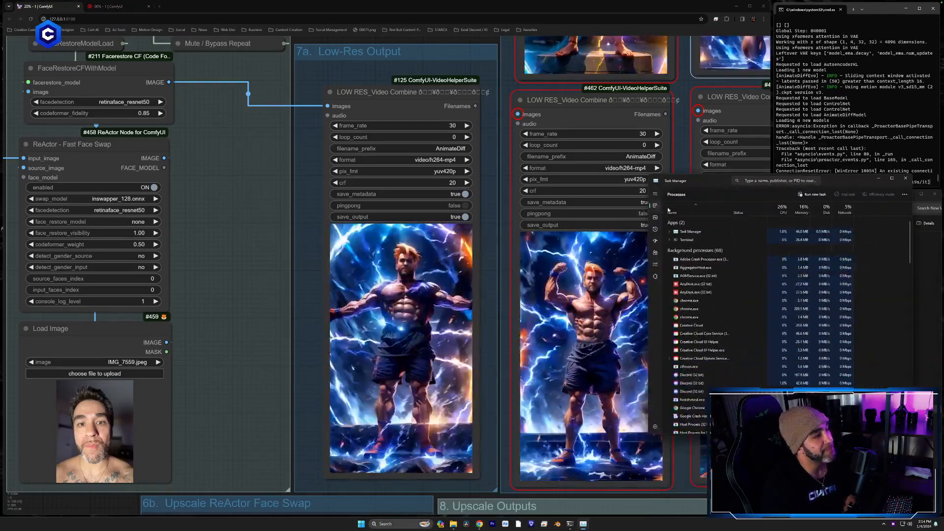
click(655, 217)
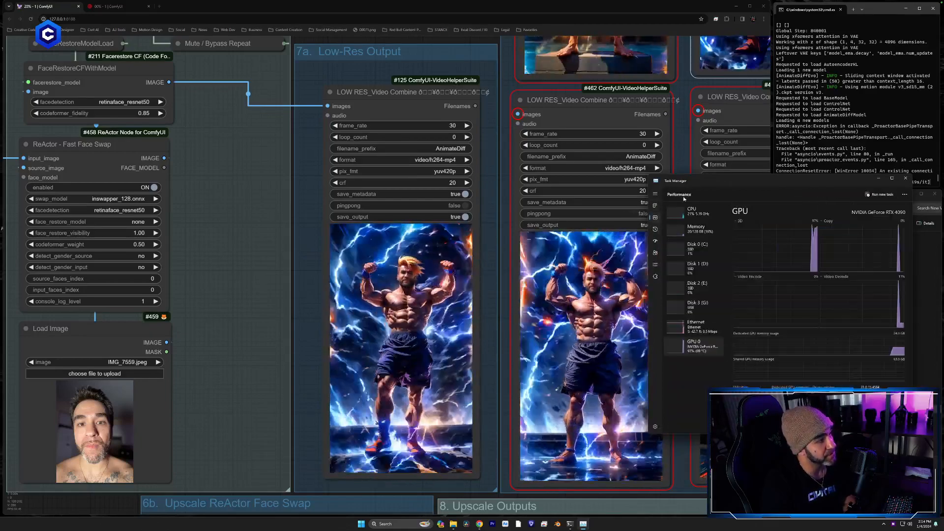
drag(707, 184, 694, 224)
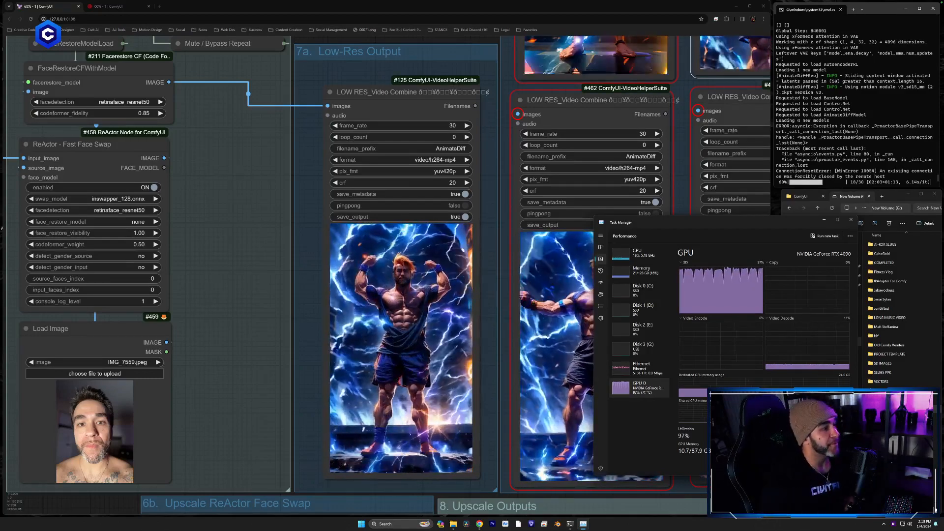
click(851, 220)
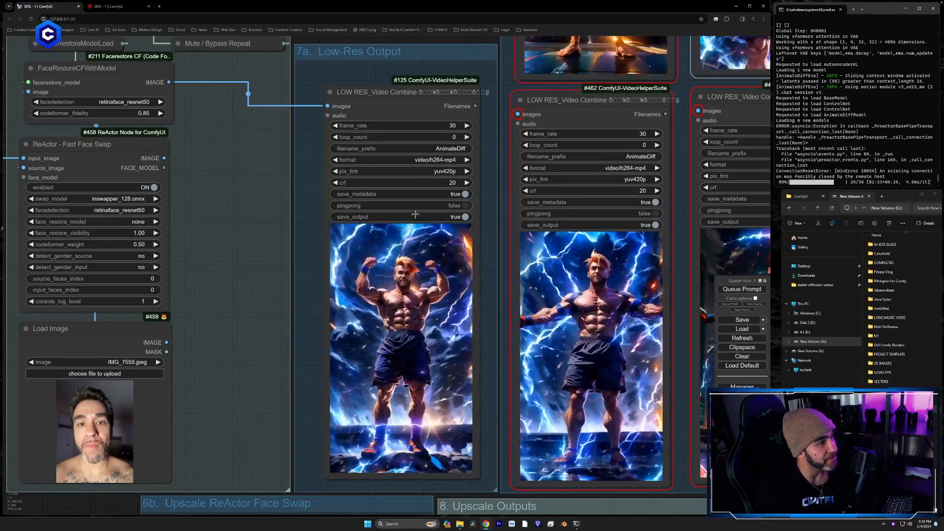
Load the Mr. Bean portrait into the middle Load Image node (#256) of the IPAdapter reference group, replacing the muscular-man image.
drag(317, 211, 294, 228)
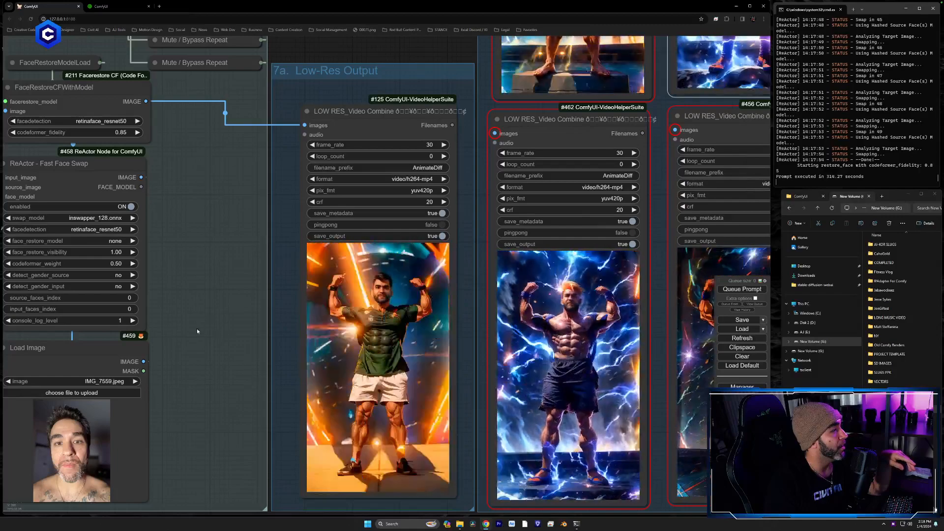
drag(189, 326, 395, 51)
scroll(402, 231, down, 5)
drag(488, 388, 647, 170)
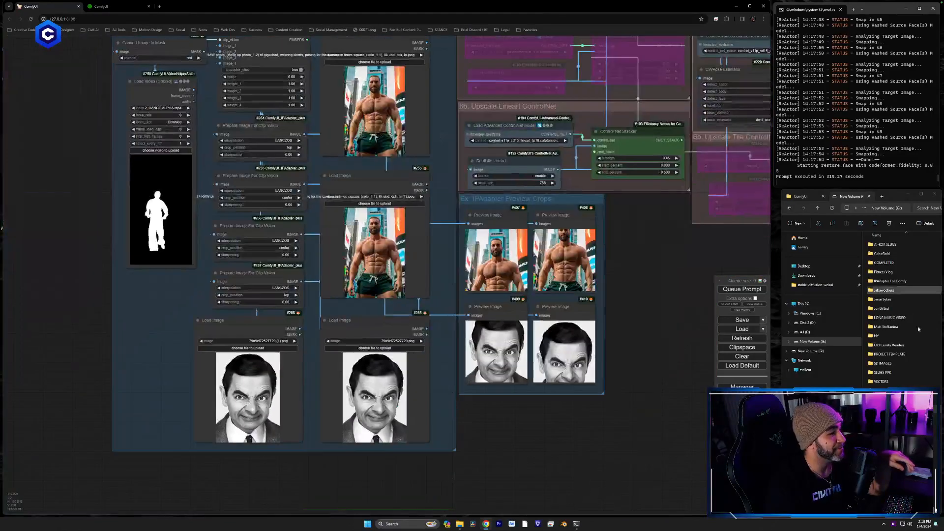
drag(449, 311, 374, 253)
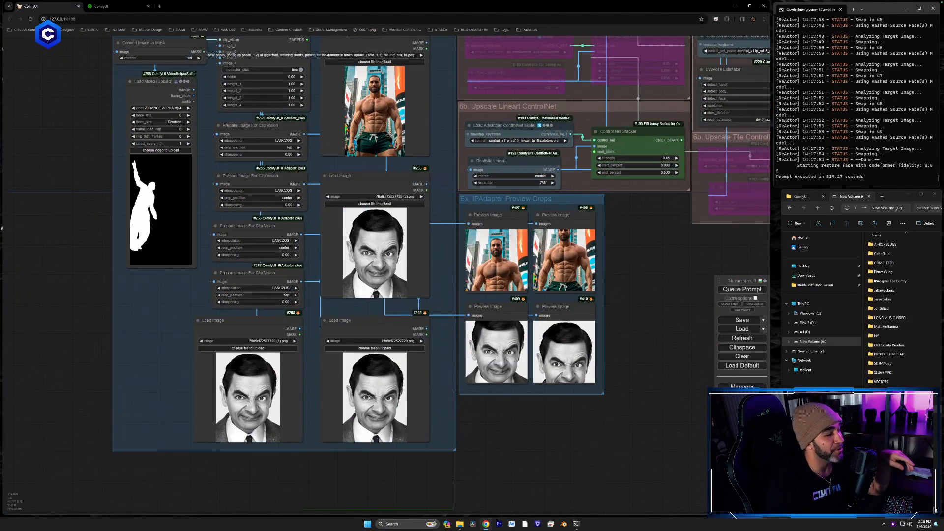
Load the Mr. Bean portrait into the upper Load Image node (#263) of the IPAdapter reference group, replacing the muscular-man image.
drag(364, 116, 369, 114)
Bypass the Low-Res ReActor Face Swap group with the ReActor Toggle and queue the low-res render.
drag(445, 80, 455, 509)
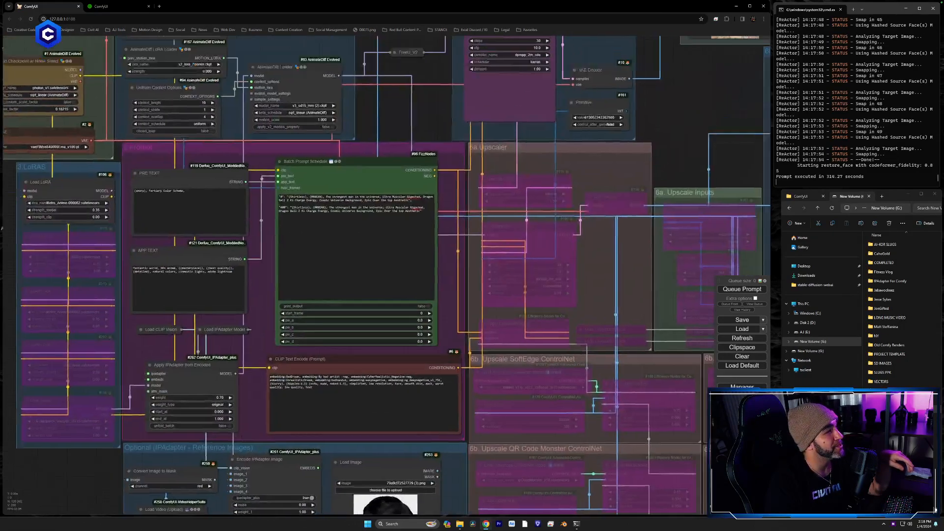
drag(637, 40, 341, 352)
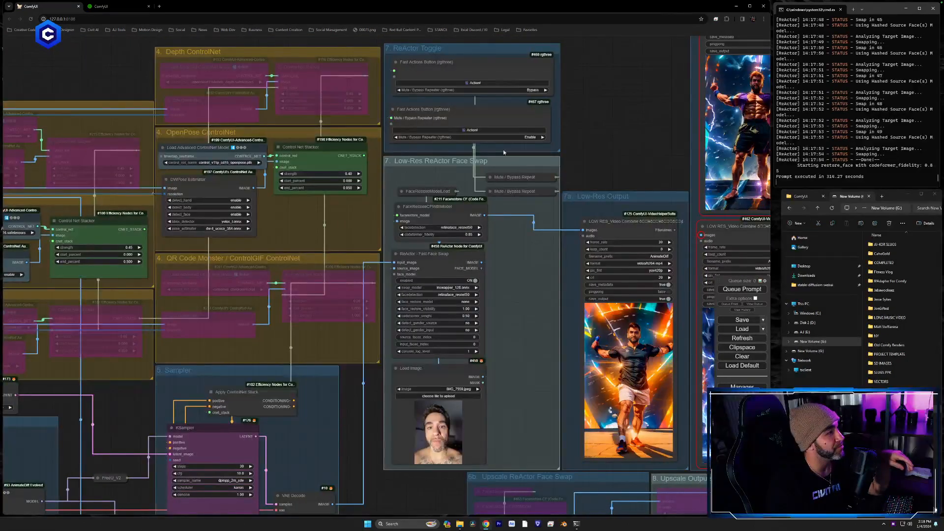
click(503, 83)
drag(417, 360, 273, 286)
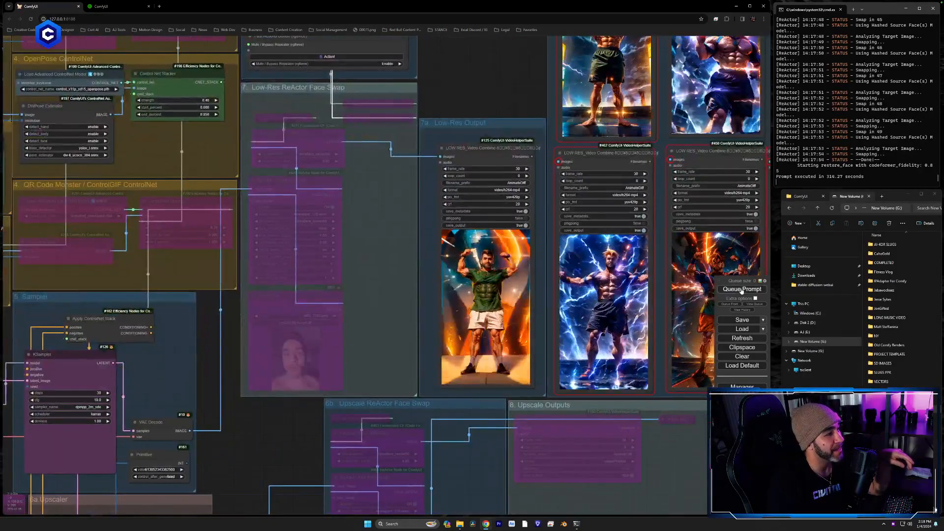
click(725, 291)
Move the blue-lightning Video Combine preview (#462) to the upper preview row and place a copy of the Low-Res Output preview node in its spot.
scroll(482, 114, up, 2)
scroll(482, 116, up, 4)
scroll(491, 192, down, 7)
drag(290, 186, 74, 244)
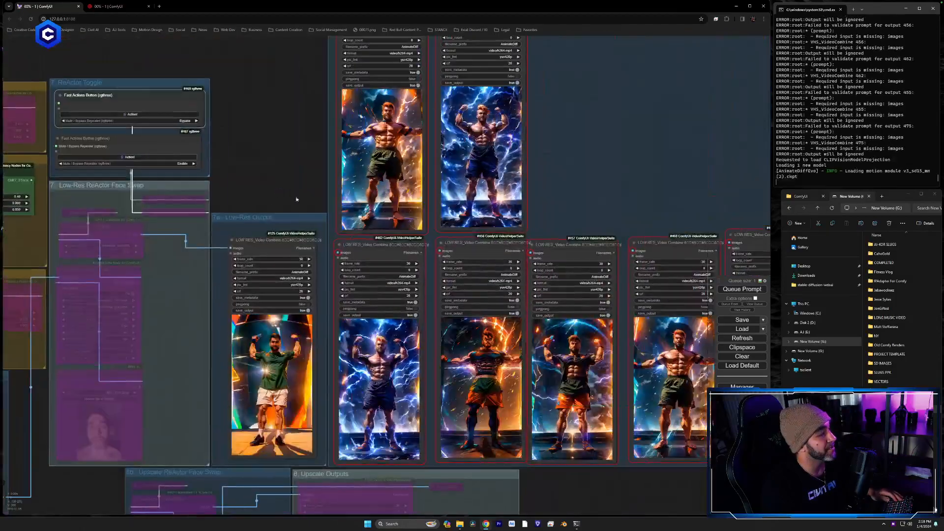
mouse_move(639, 1)
mouse_down()
mouse_move(552, 21)
mouse_move(556, 14)
mouse_up()
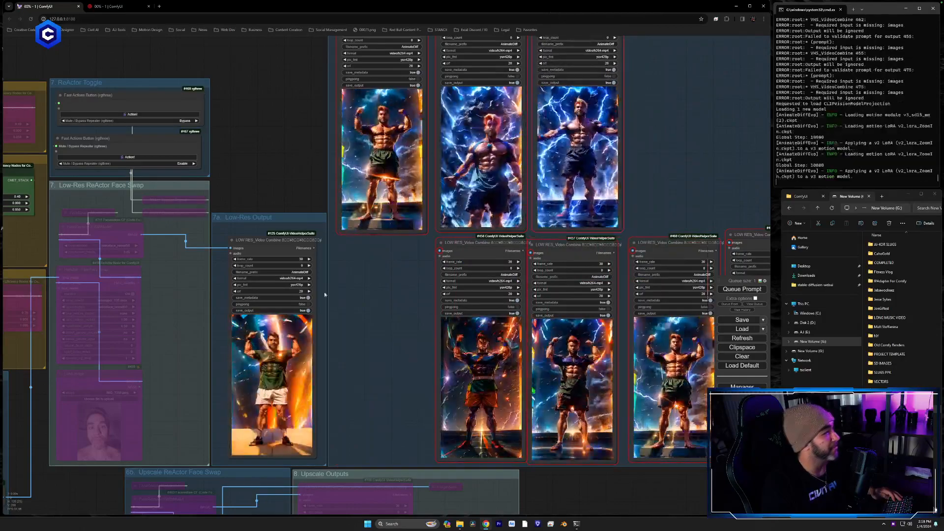
alt+drag(274, 245, 387, 242)
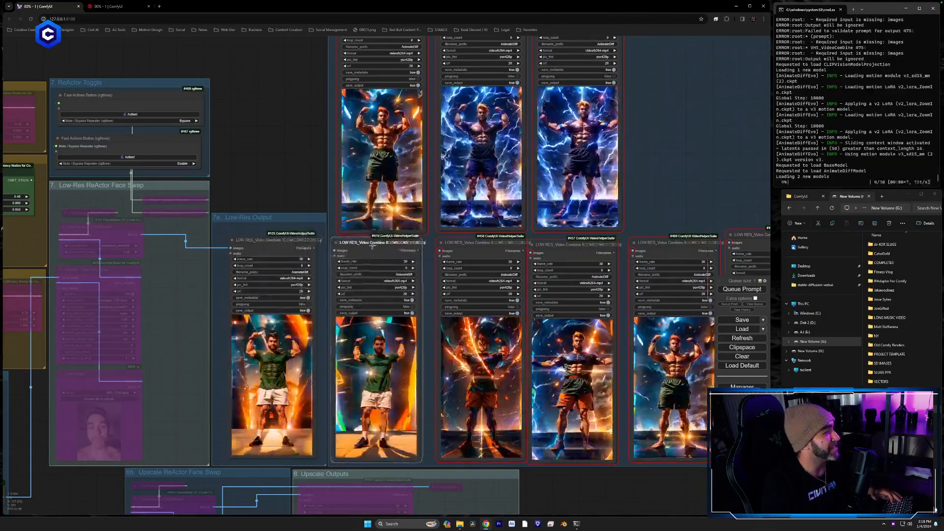
Cancel the running render from the queue list after comparing the enlarged video previews.
scroll(391, 417, up, 5)
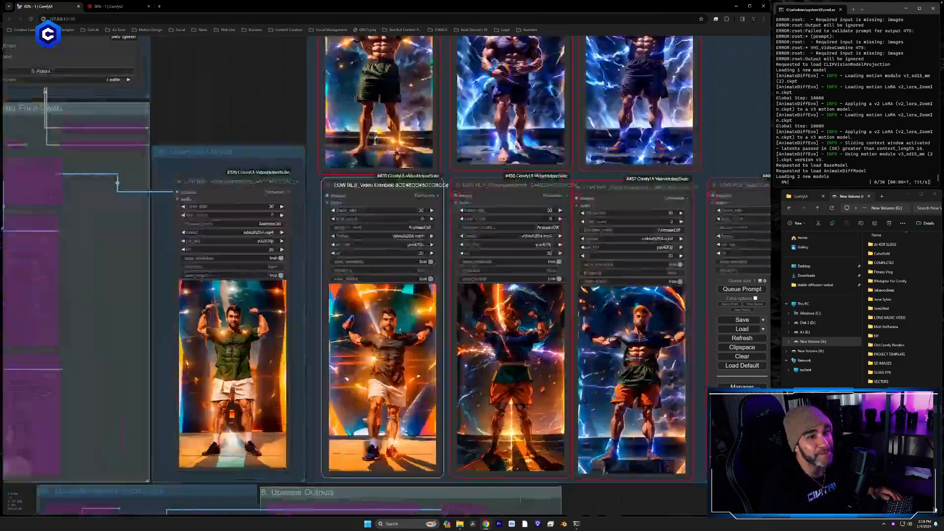
scroll(332, 418, up, 3)
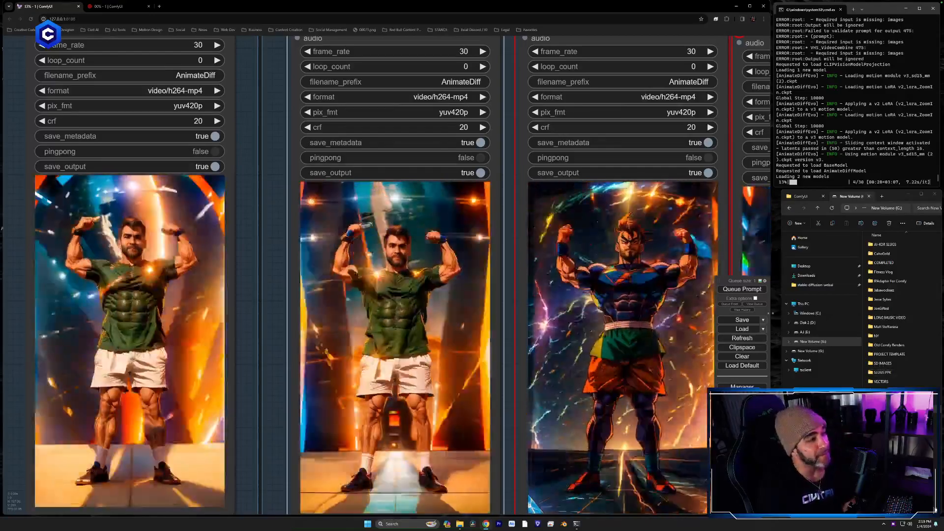
click(755, 304)
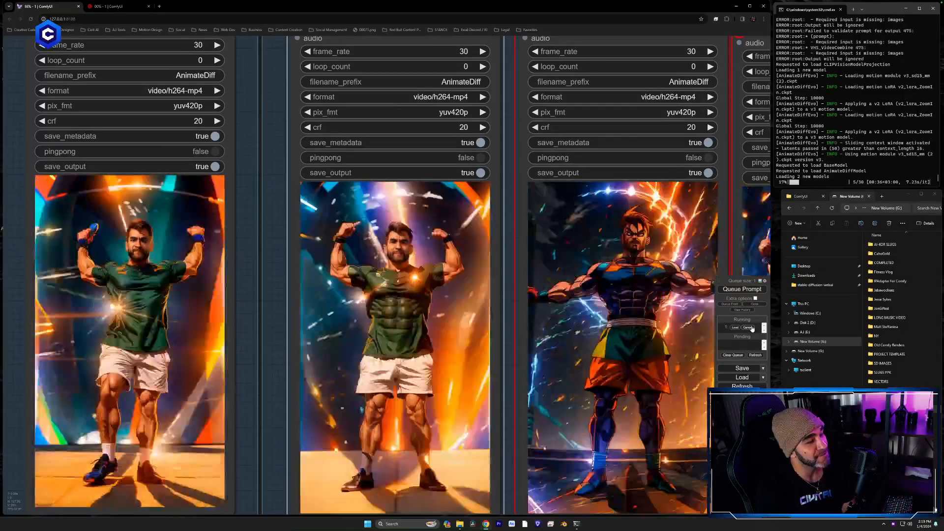
click(748, 328)
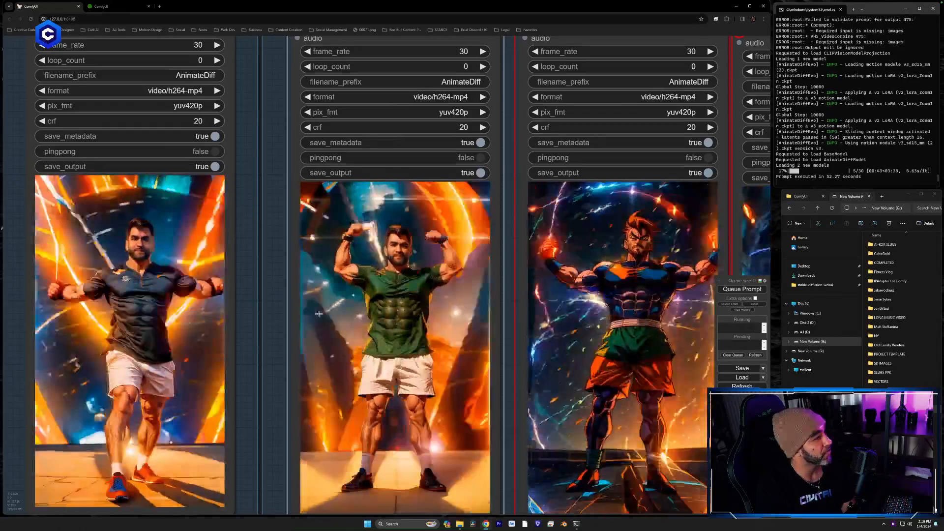
Enable the Low-Res ReActor Face Swap group again with the ReActor Toggle.
drag(237, 376, 571, 524)
scroll(351, 322, down, 1)
scroll(351, 321, down, 2)
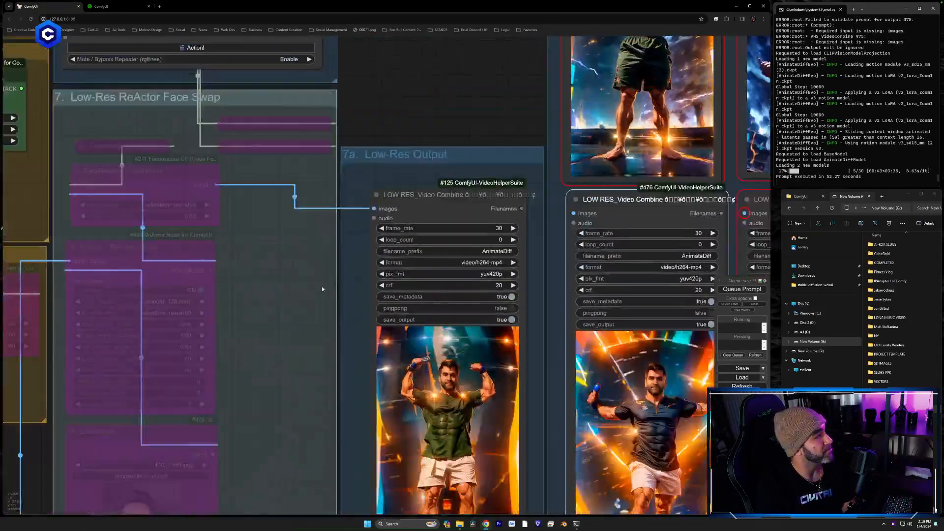
drag(319, 248, 416, 408)
click(344, 208)
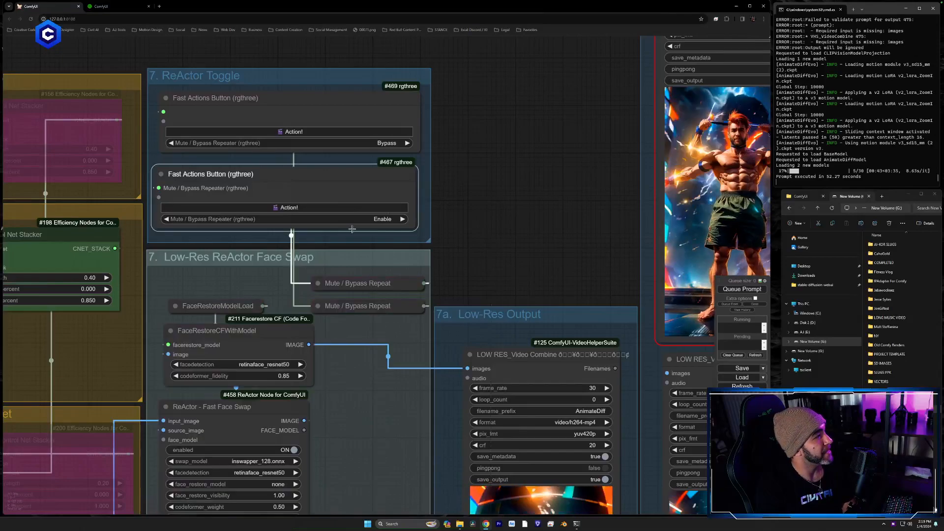
Load the muscular-man image from the Fitness Vlog folder into Load Image nodes #263 and #256 of the IPAdapter reference group.
drag(402, 341, 573, 88)
scroll(573, 87, down, 3)
scroll(540, 212, down, 3)
drag(421, 375, 602, 2)
drag(403, 388, 340, 308)
click(794, 196)
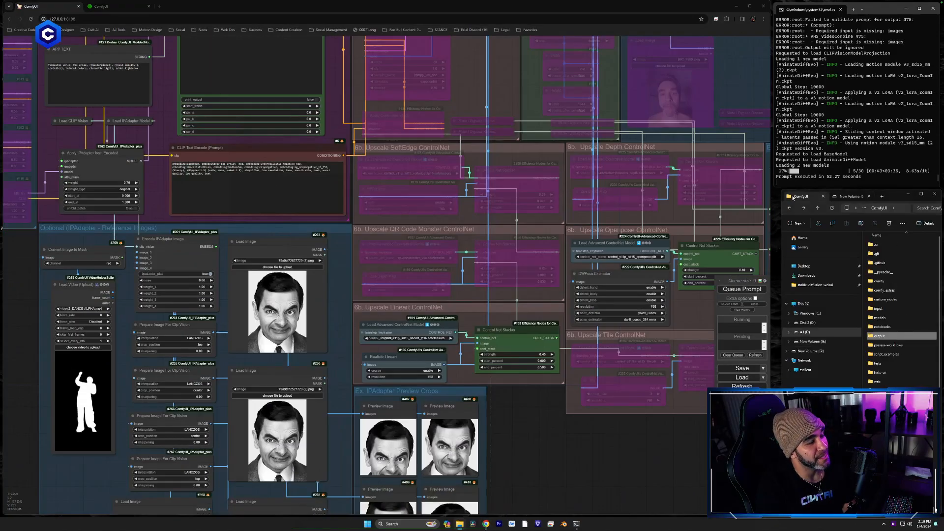
click(863, 197)
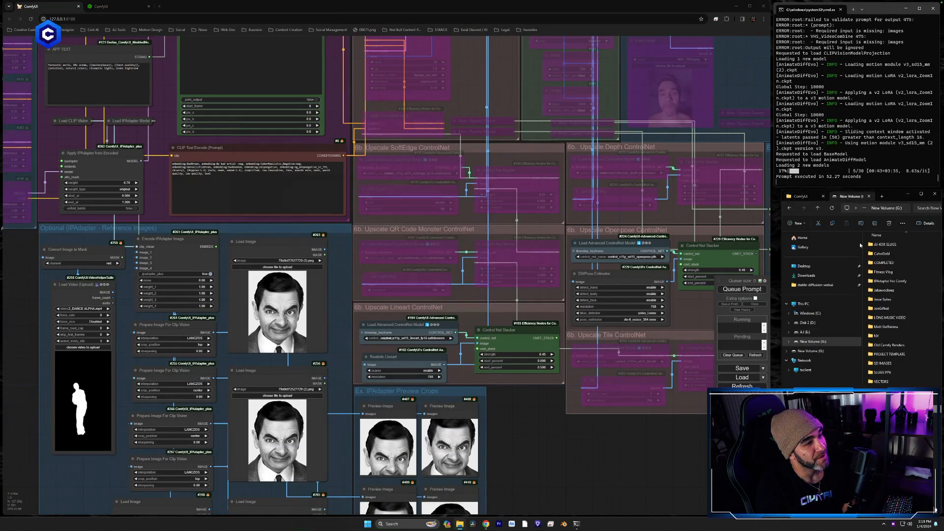
double_click(893, 273)
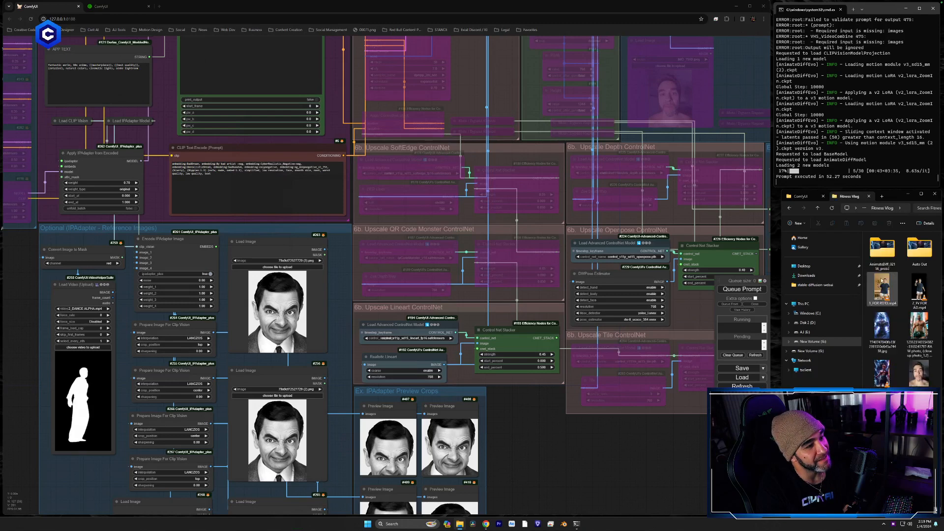
drag(335, 310, 293, 308)
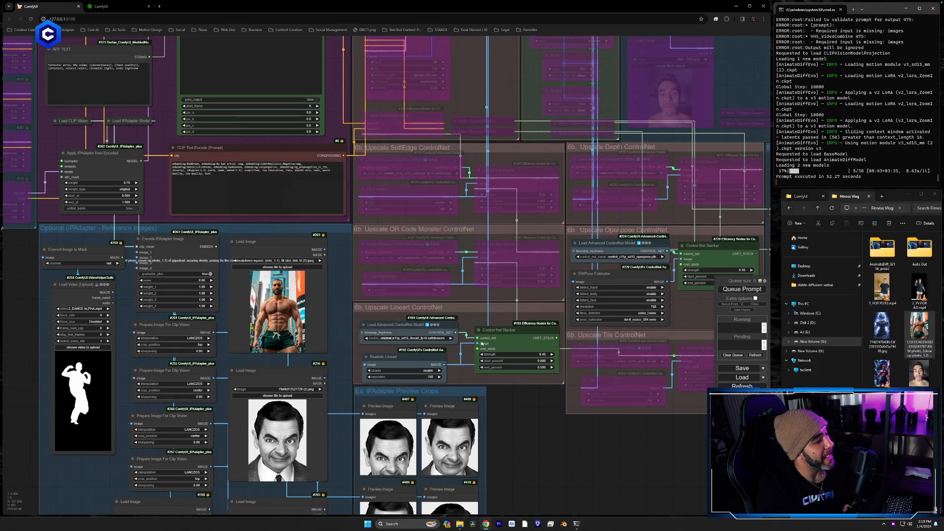
drag(920, 327, 388, 387)
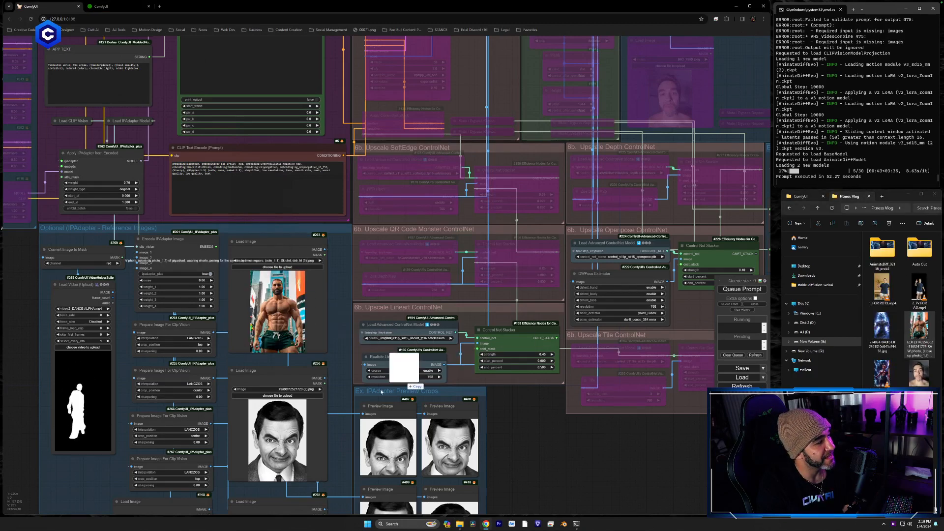
drag(293, 443, 293, 444)
Load the Mr. Bean portrait from the New Volume (G:) drive into the Low-Res ReActor Face Swap group's Load Image node.
drag(688, 54, 568, 505)
drag(561, 210, 556, 277)
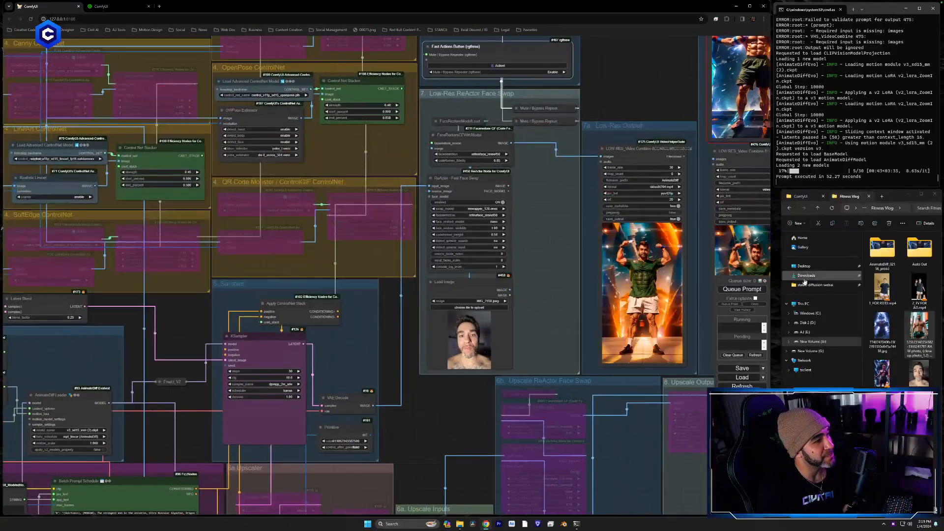
click(800, 196)
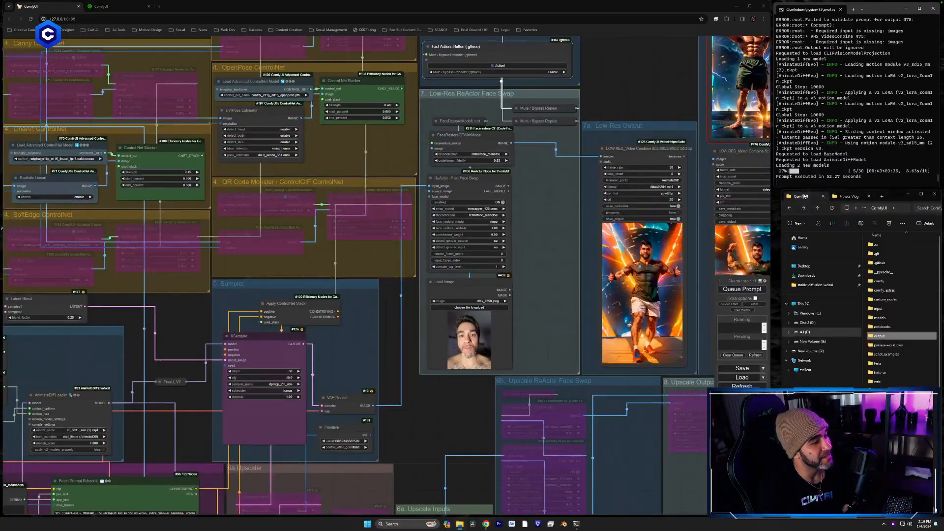
click(848, 196)
click(789, 207)
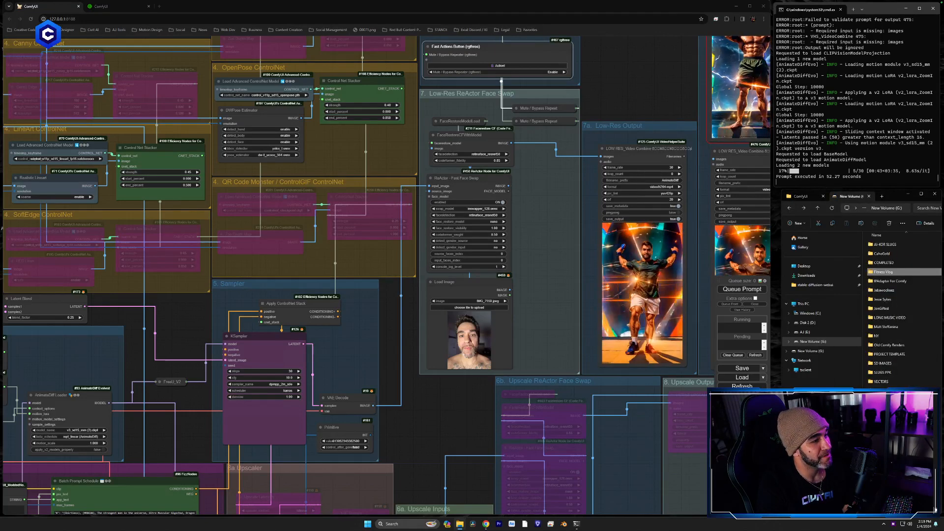
drag(879, 408, 482, 344)
Queue the low-res render with the Mr. Bean face swap enabled.
drag(545, 270, 525, 319)
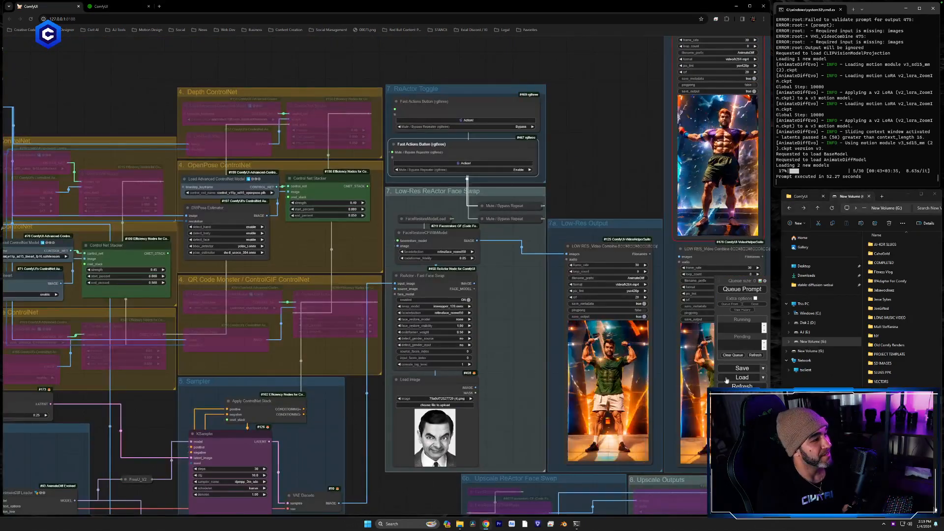
click(746, 290)
drag(621, 188, 531, 187)
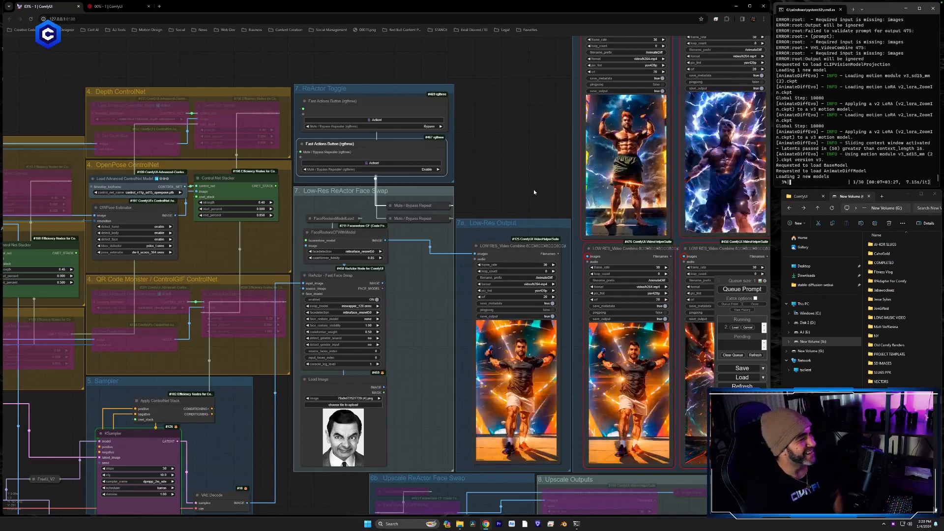
Compare the face-swapped Low-Res Output video with the copied preview of the earlier render beside it.
scroll(533, 190, up, 5)
drag(533, 190, 395, 46)
scroll(432, 208, up, 4)
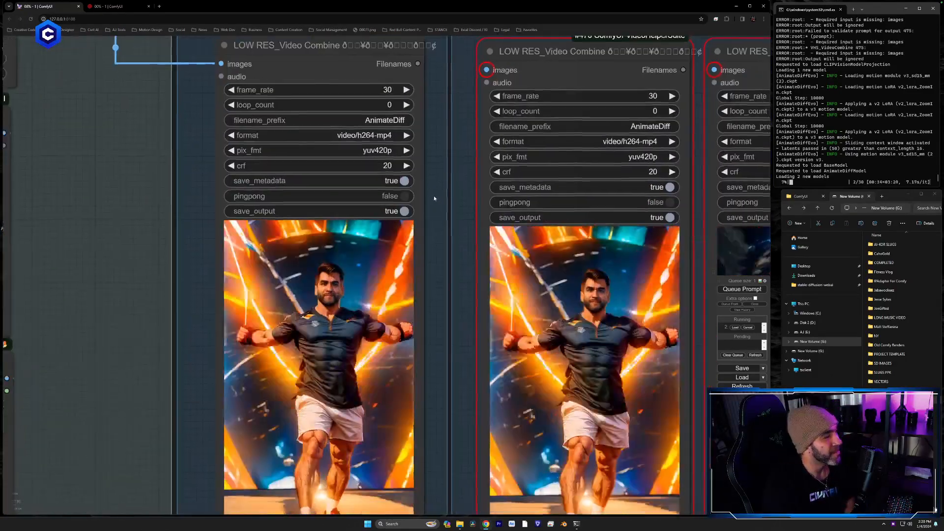
drag(434, 198, 413, 179)
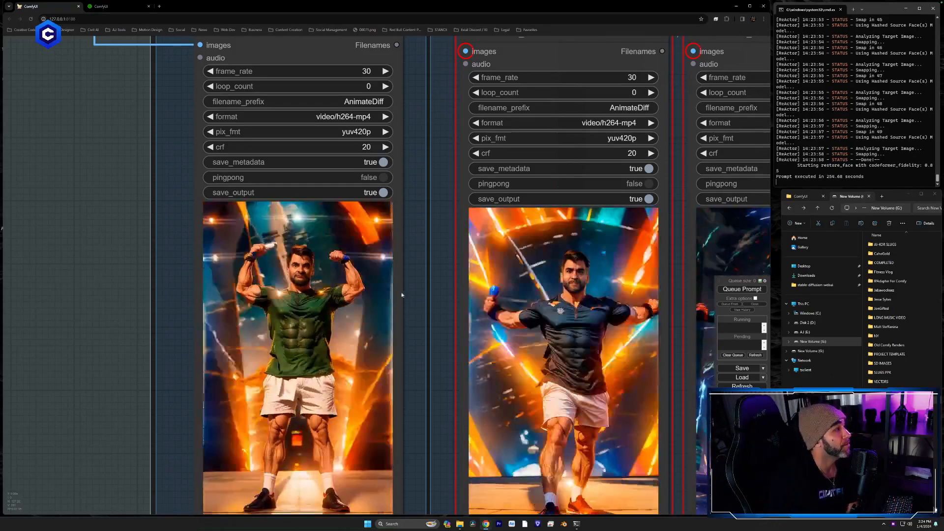
scroll(430, 272, up, 4)
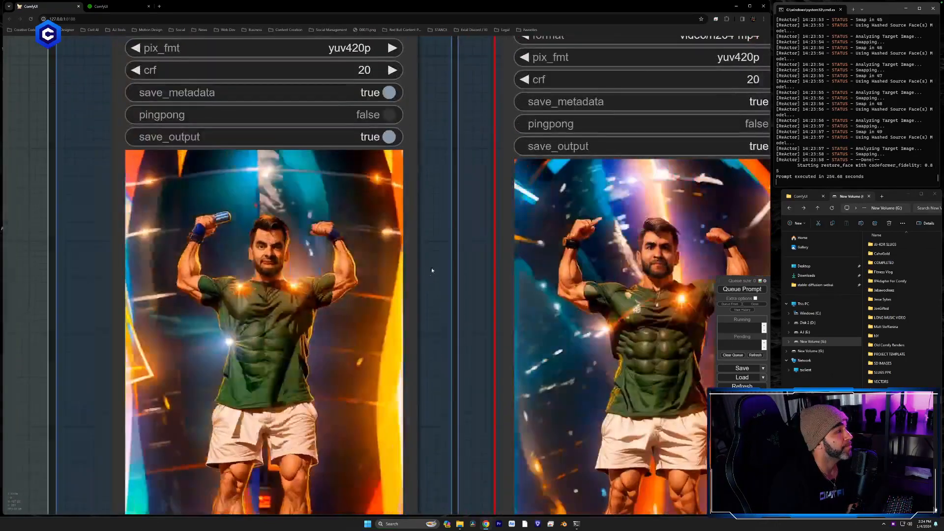
scroll(478, 221, down, 2)
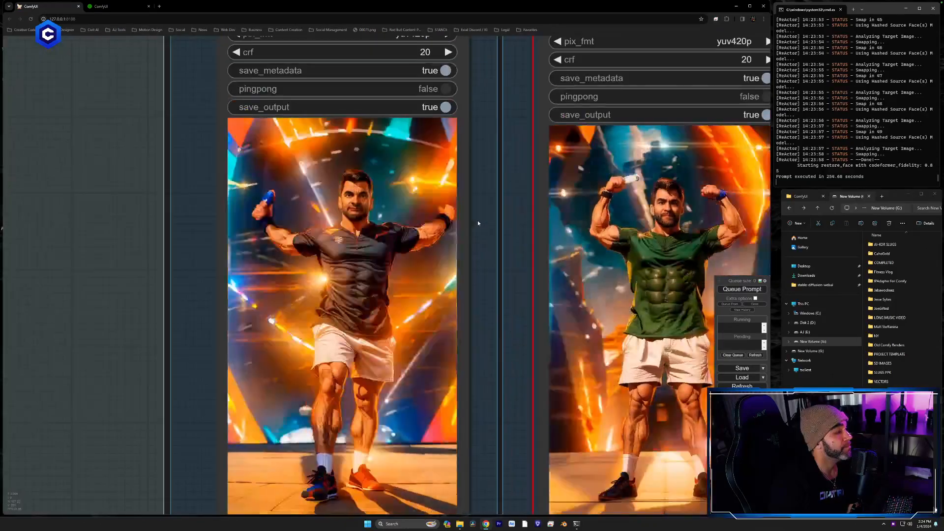
drag(479, 220, 480, 217)
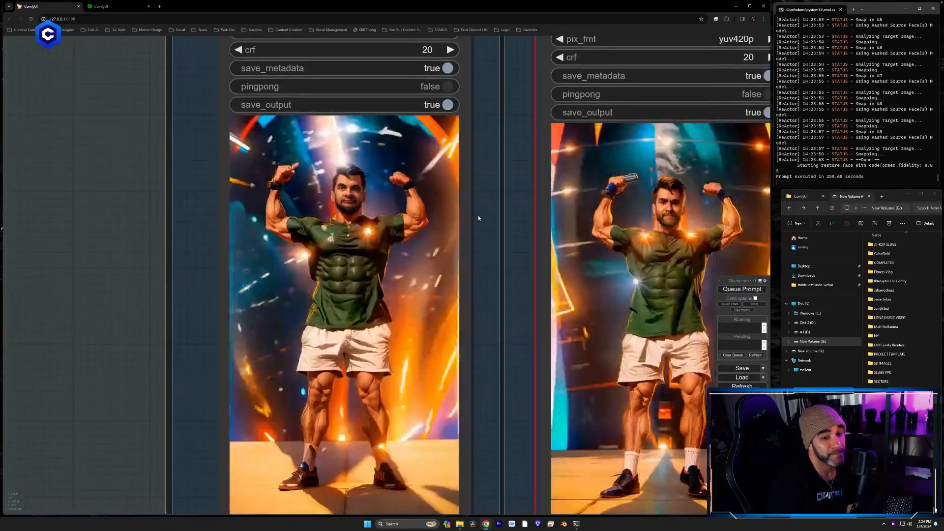